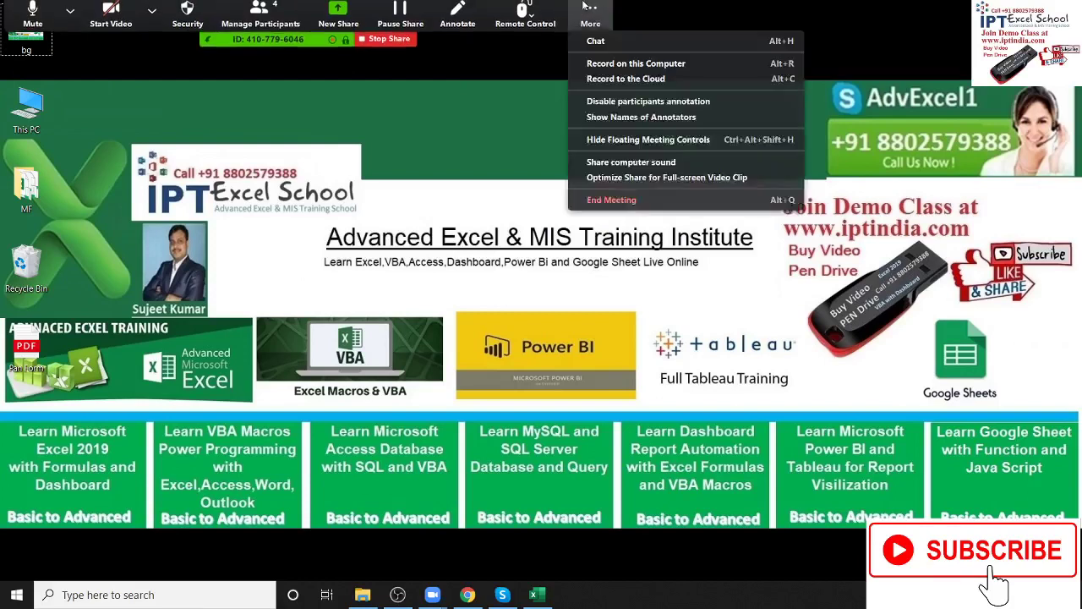
Step: Close Zoom's More menu and delete the Pan Form PDF icon from the desktop
click(612, 91)
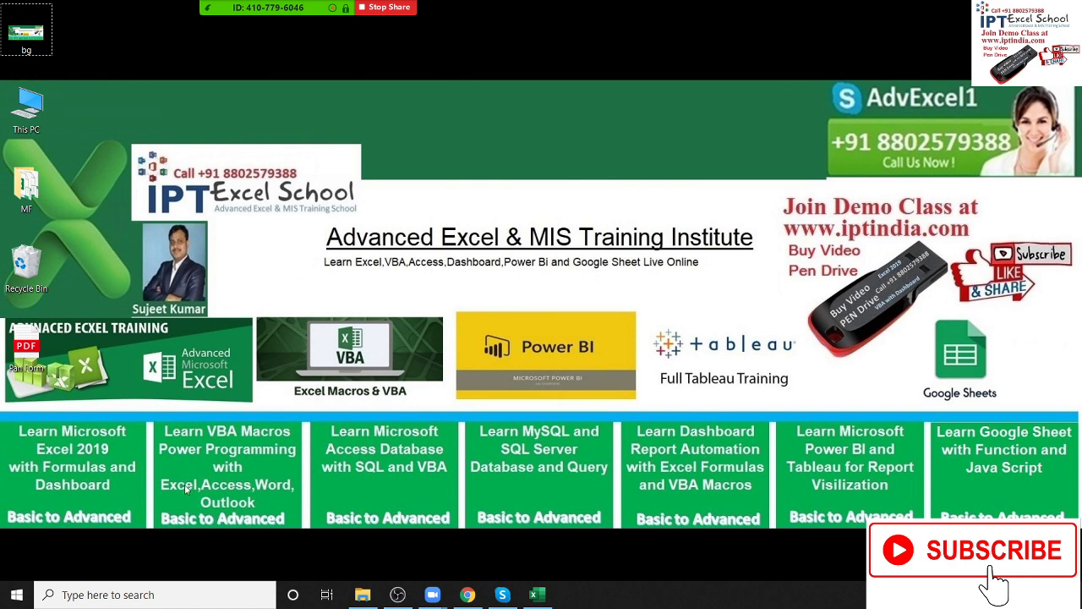
click(34, 340)
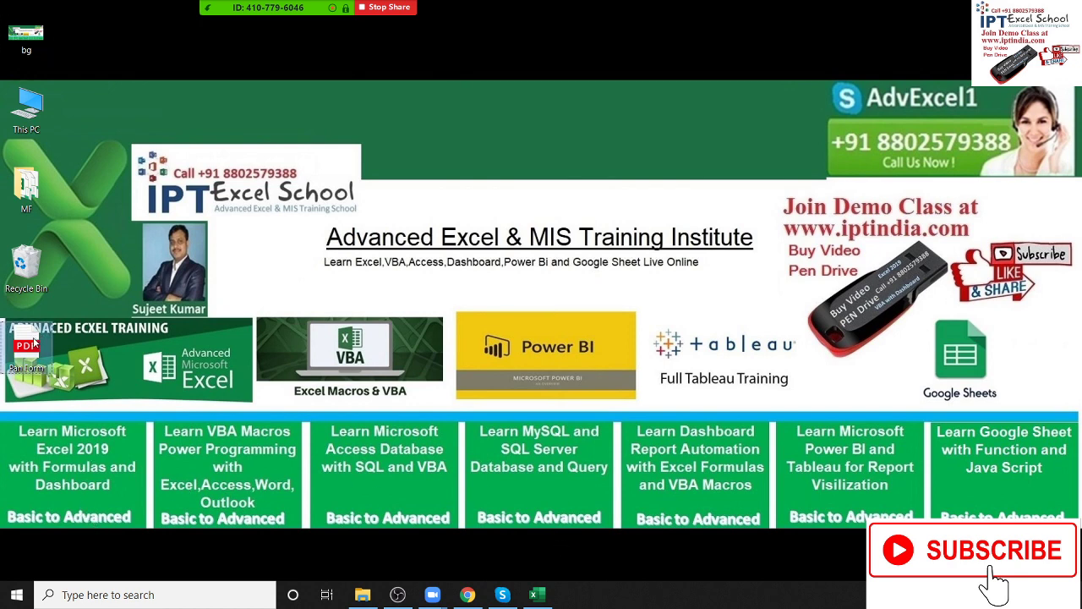
key(Delete)
Step: Bring the blank Excel workbook to the front and check the Paste options
mouse_move(537, 596)
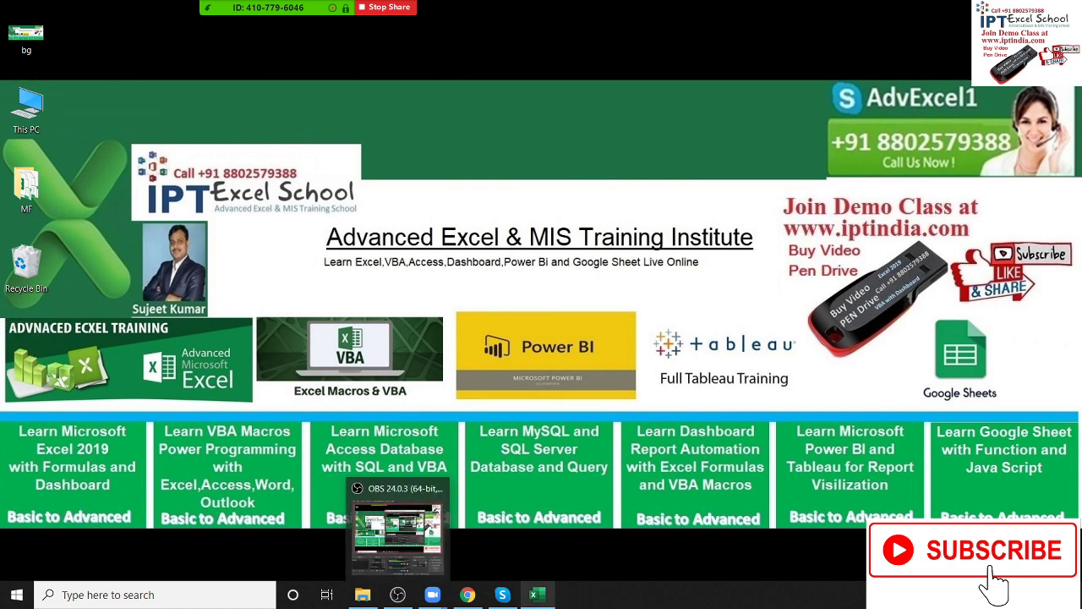
click(538, 533)
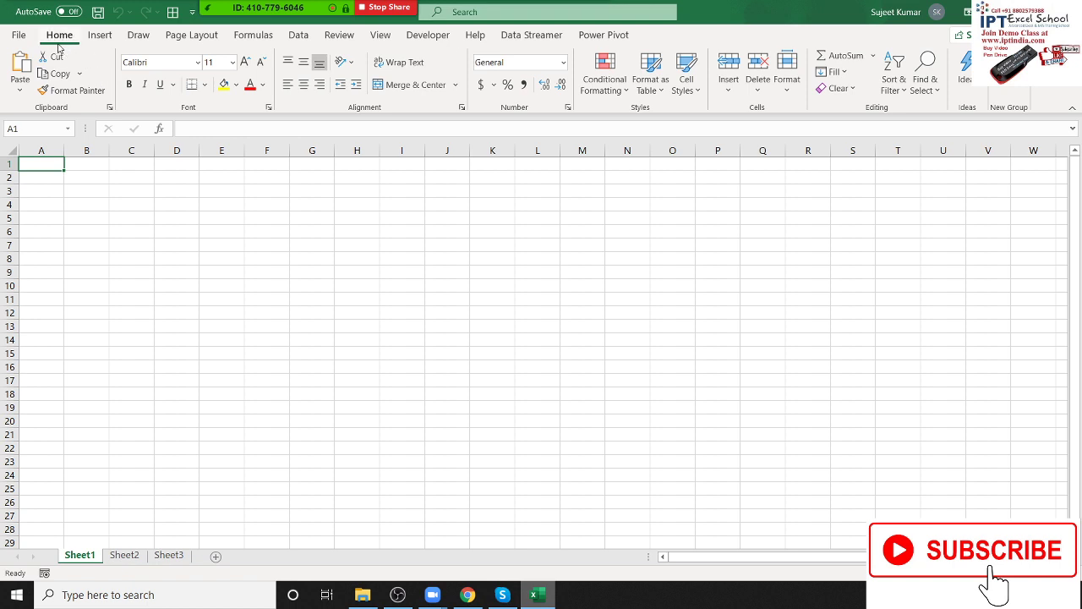
click(21, 89)
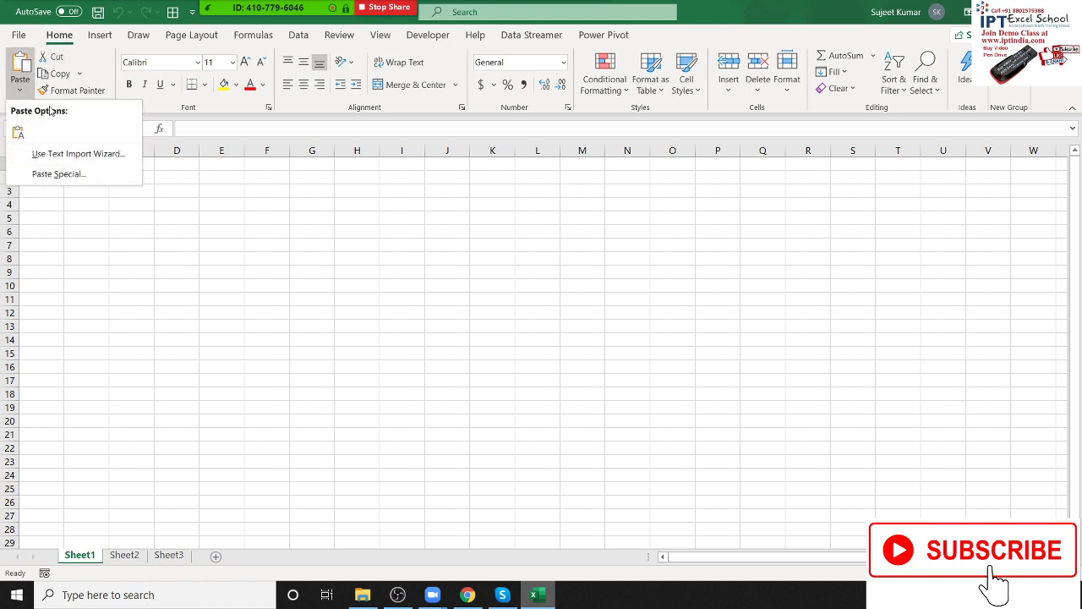
click(254, 236)
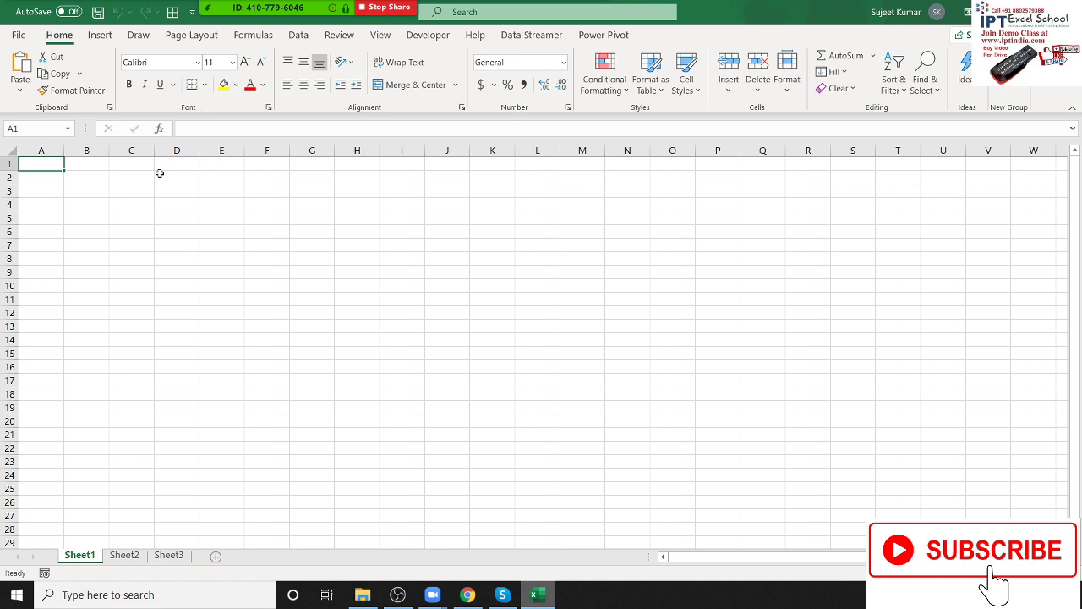
Step: Select cells C1:G9, then C2:D3, then C2, and go to Excel's start page
drag(112, 167, 313, 272)
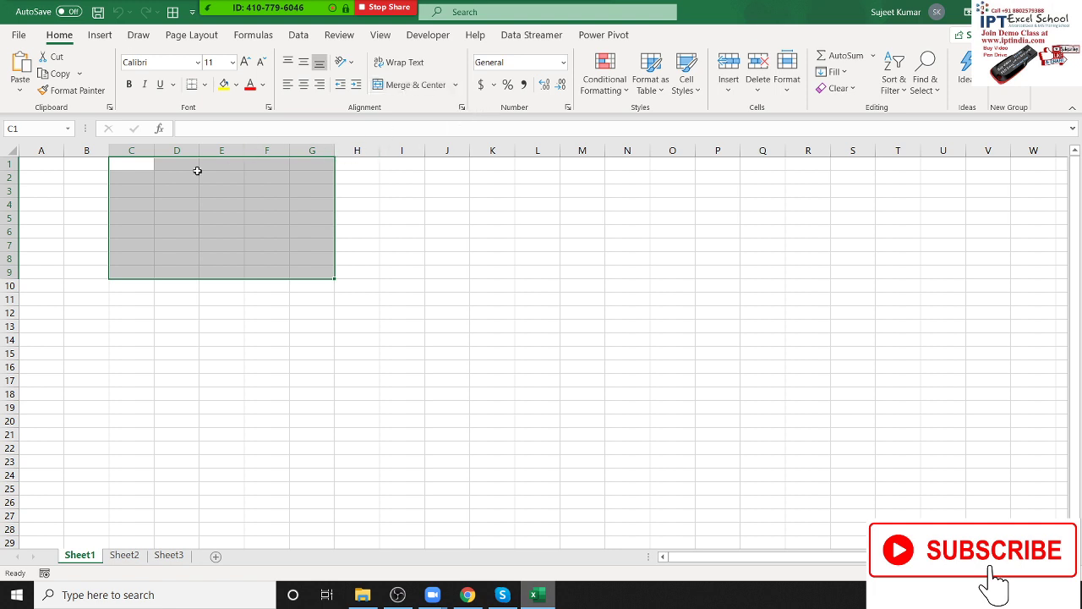
drag(152, 178, 176, 191)
click(153, 179)
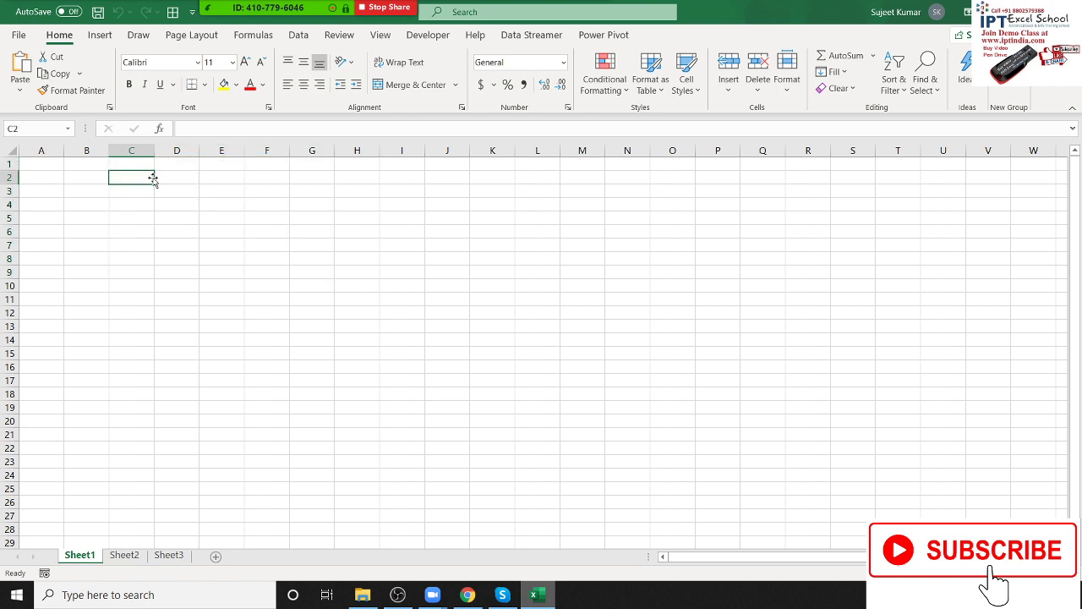
click(7, 38)
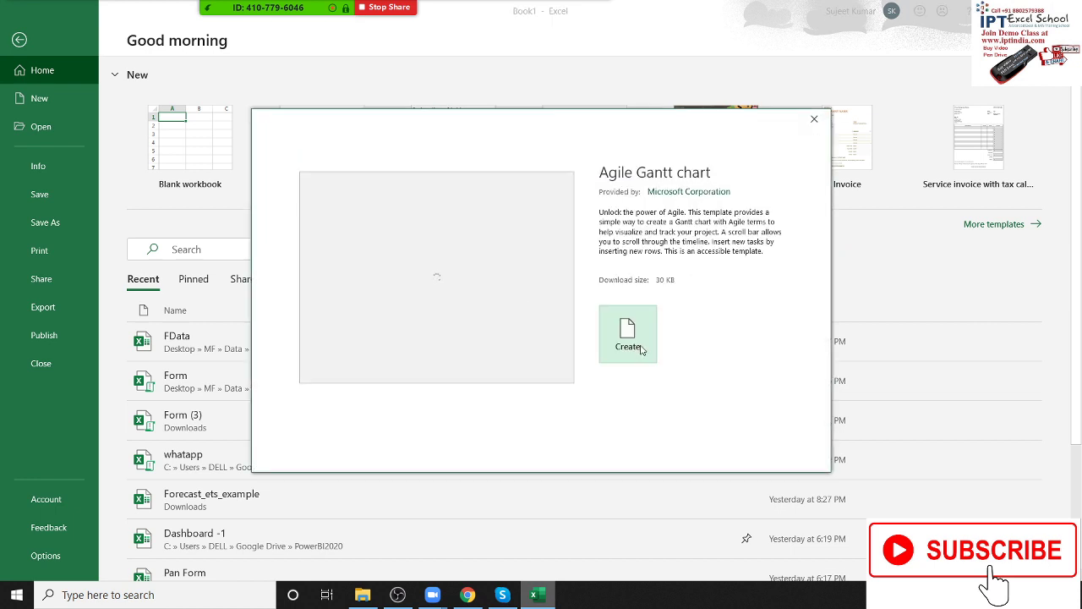
Step: Create a workbook from the Agile Gantt chart template and browse its Gantt timeline grid
click(642, 352)
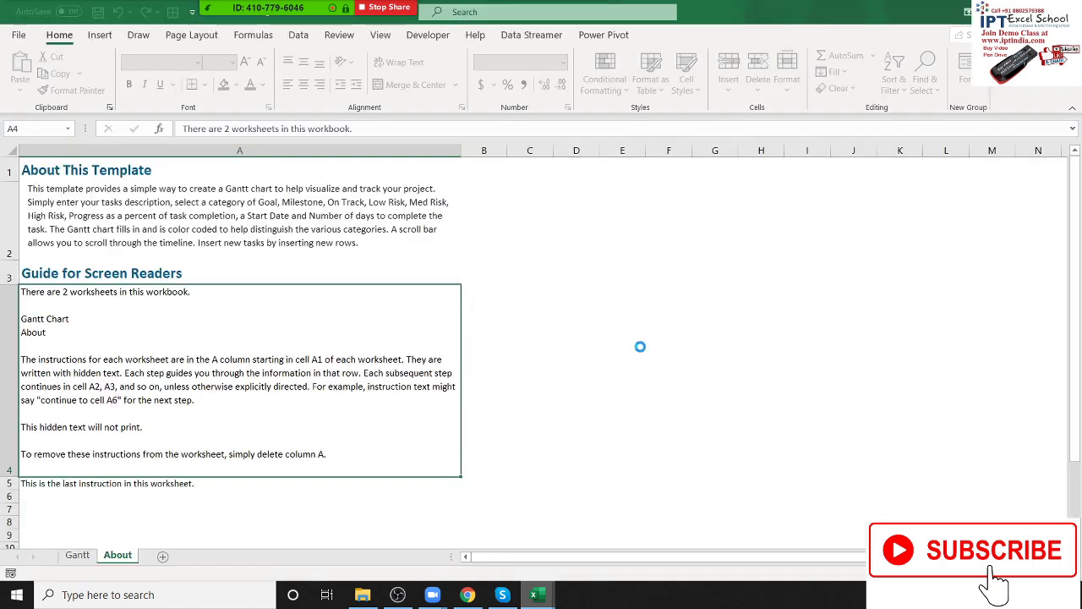
click(88, 555)
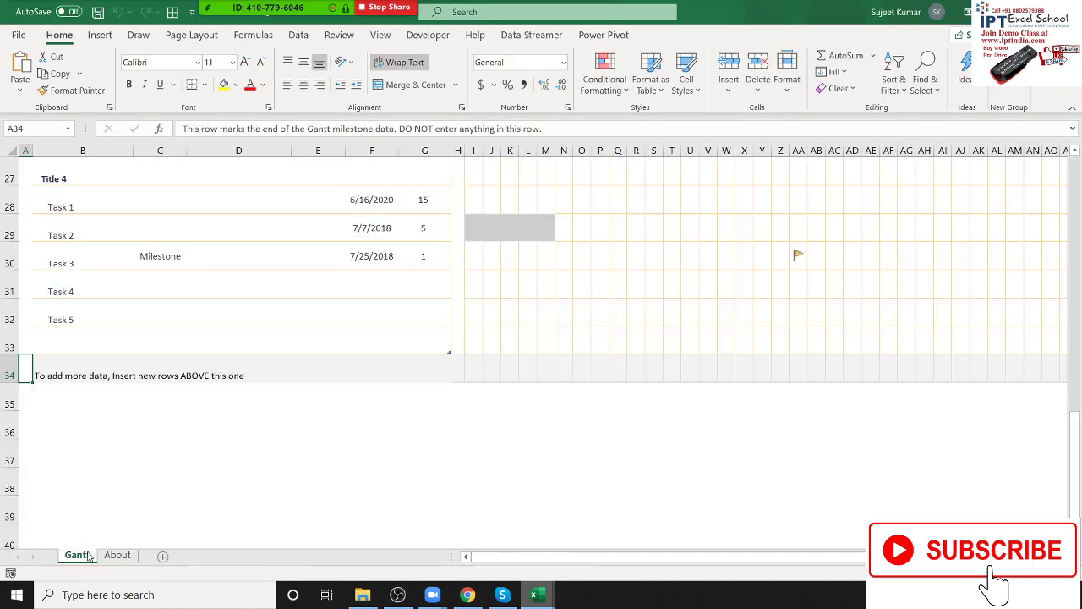
scroll(365, 468, up, 4)
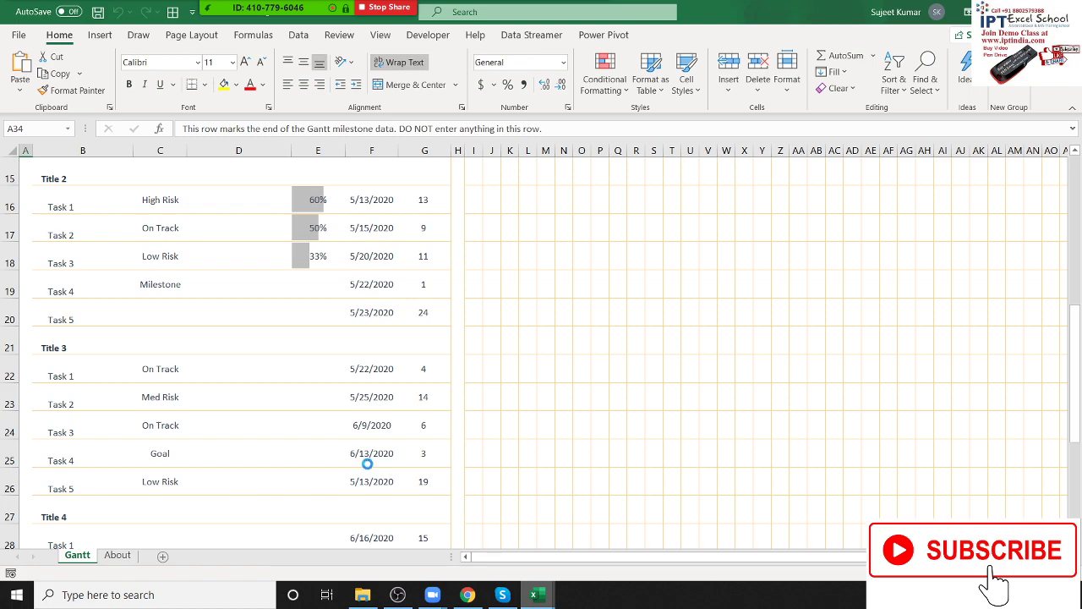
ctrl+scroll(369, 464, down, 5)
ctrl+scroll(368, 466, down, 1)
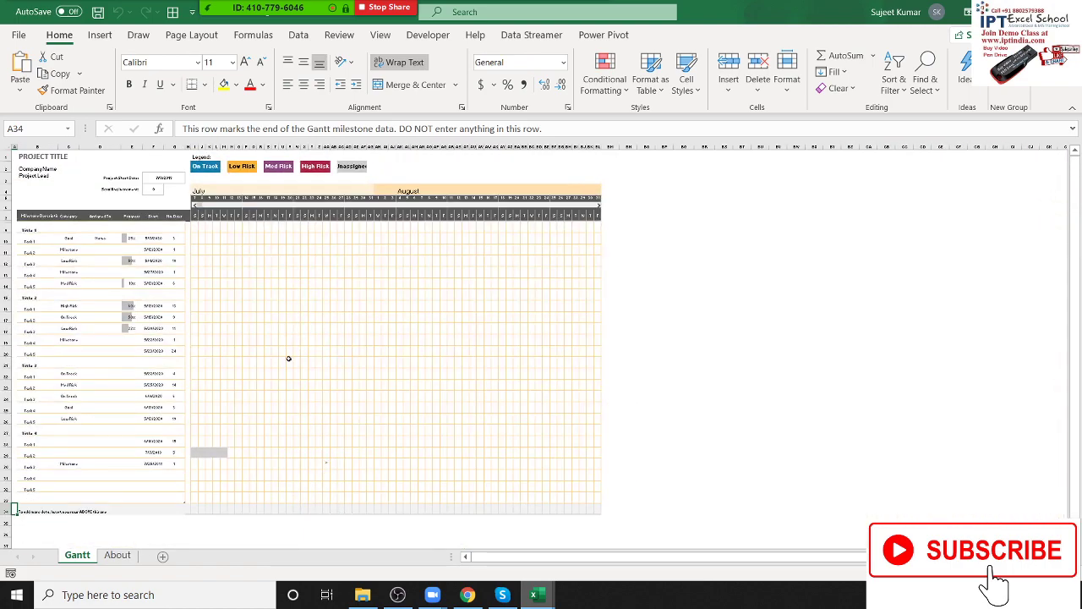
drag(195, 222, 585, 514)
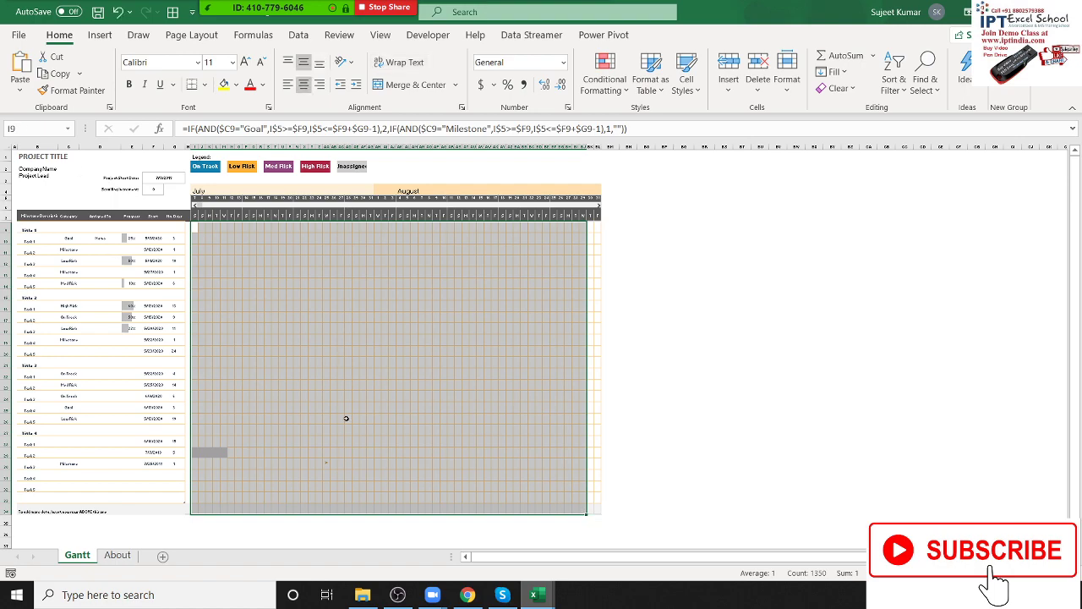
ctrl+scroll(348, 419, up, 2)
ctrl+scroll(347, 420, up, 2)
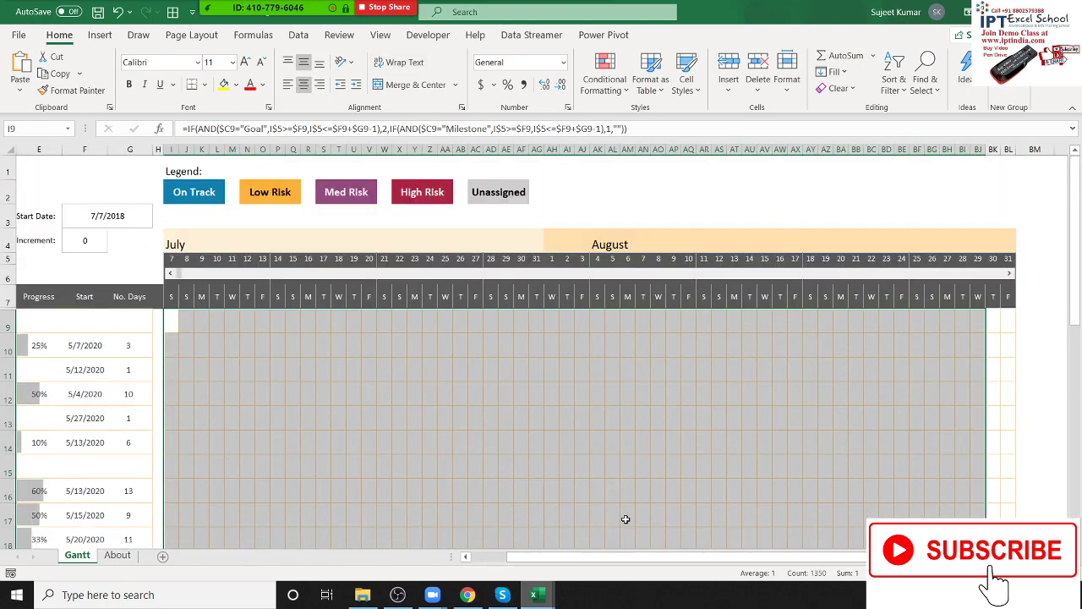
drag(679, 565, 592, 564)
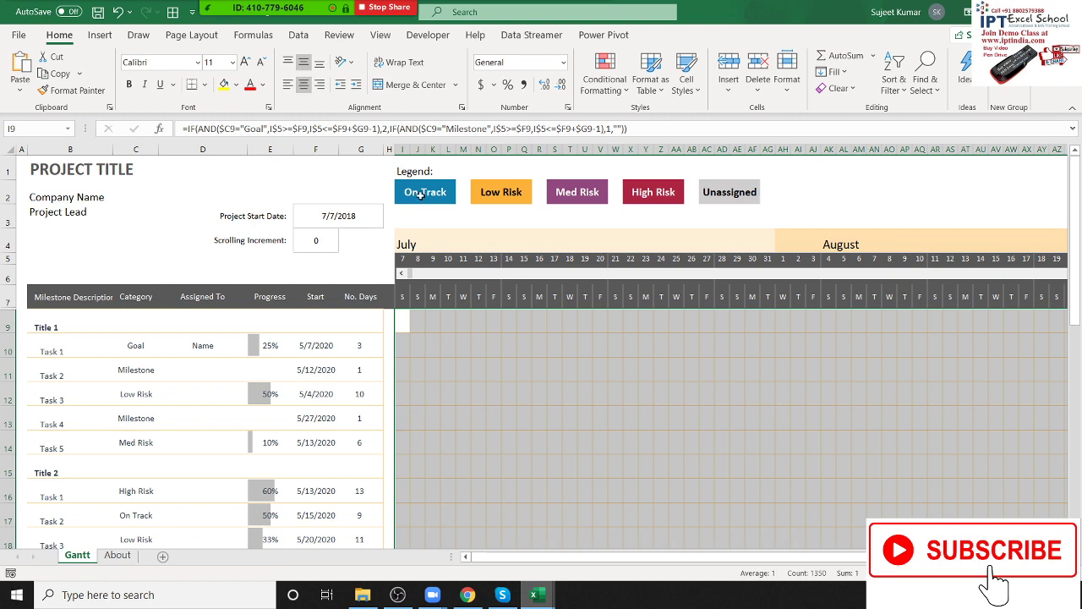
Step: Select the On Track to High Risk legend boxes, then close the workbook without saving
drag(416, 196, 676, 187)
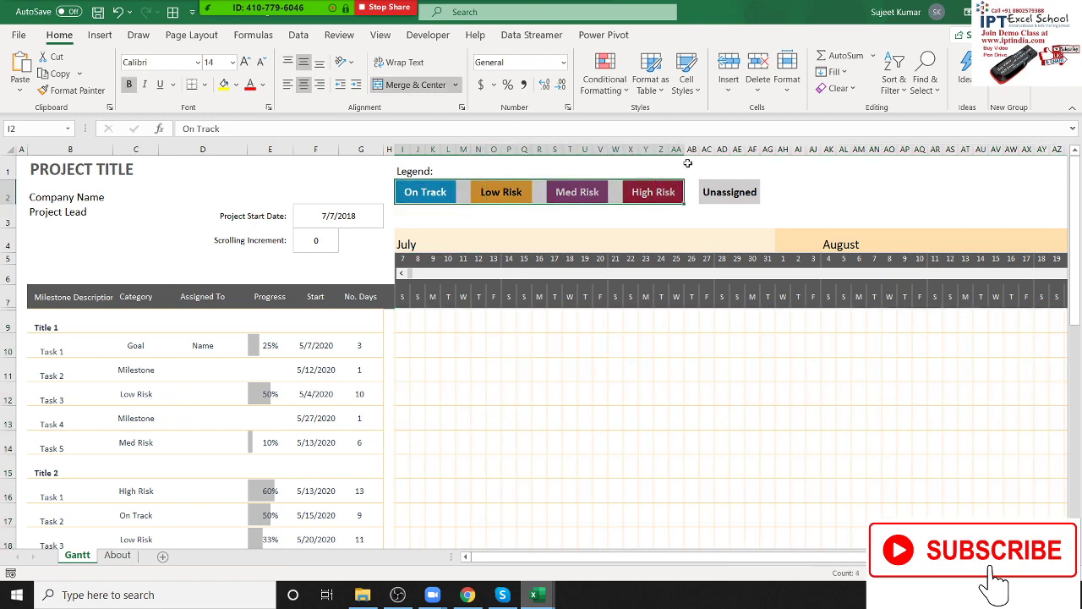
scroll(773, 307, down, 5)
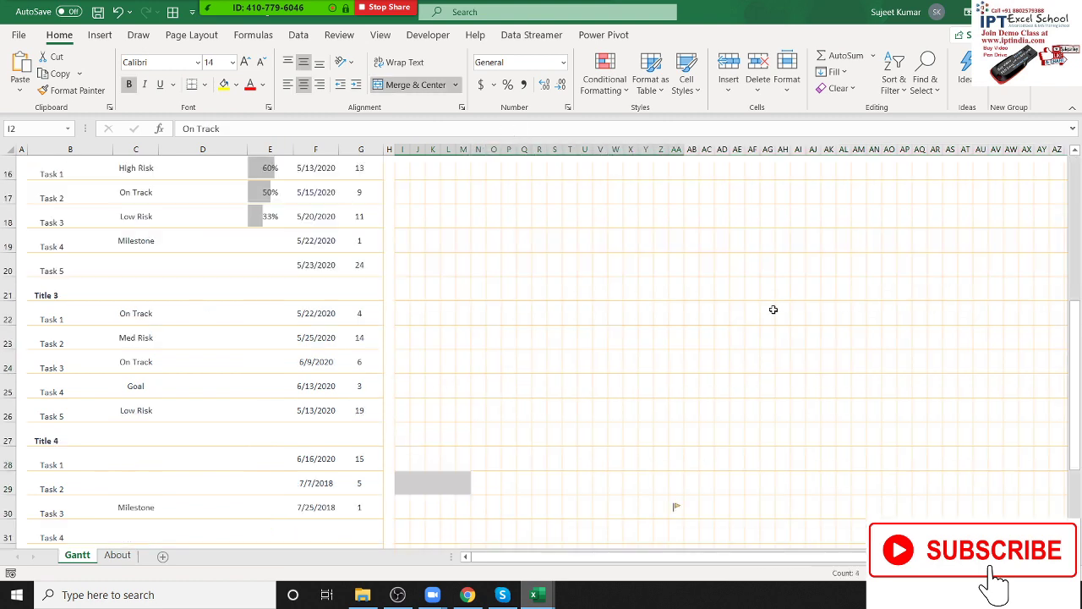
scroll(773, 311, down, 1)
scroll(772, 315, up, 6)
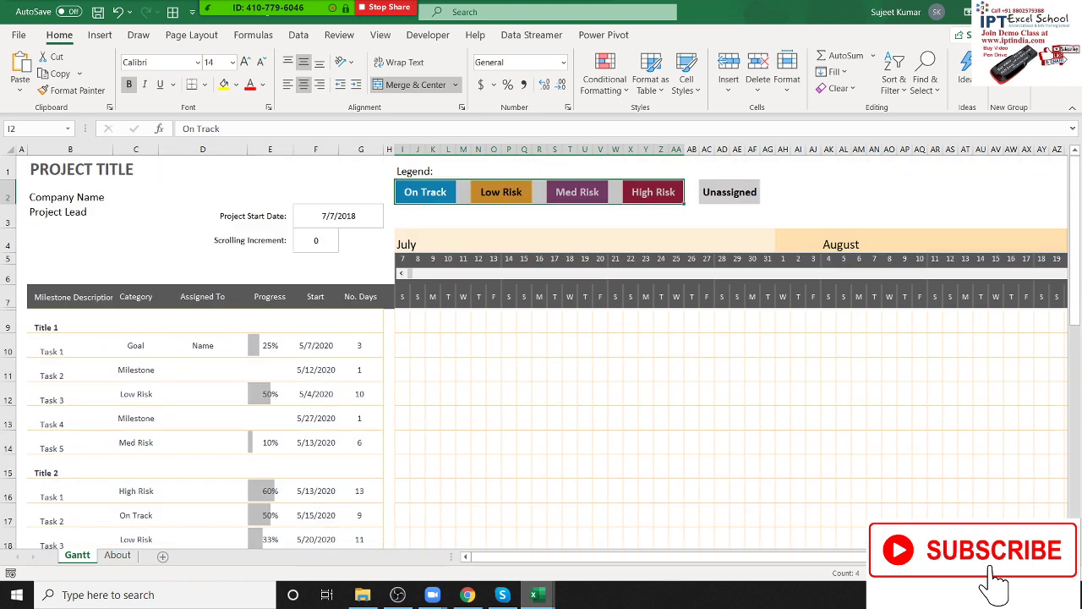
key(ctrl+w)
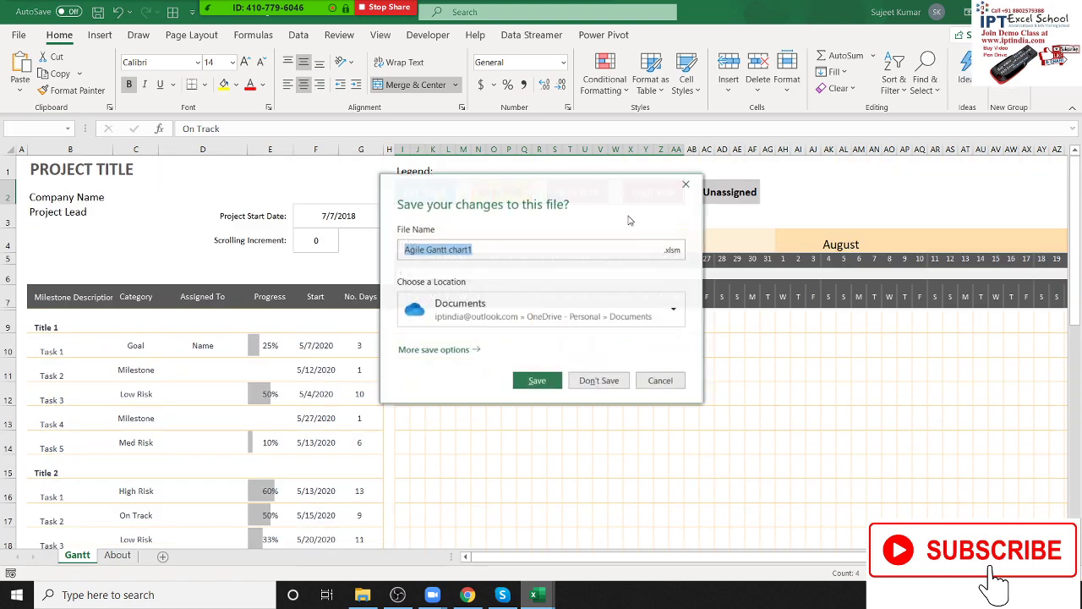
click(592, 381)
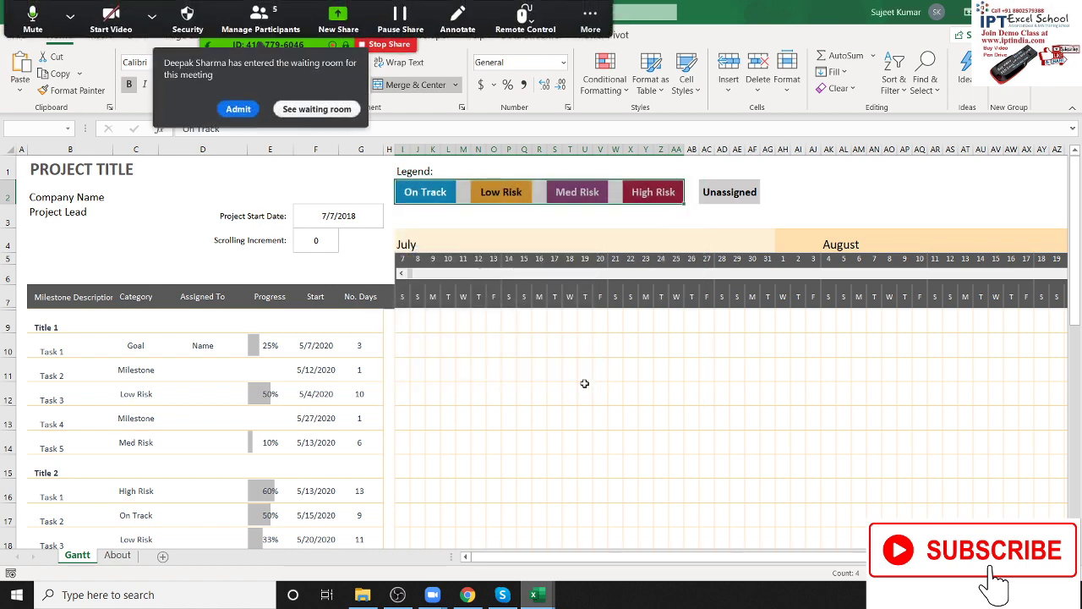
Step: Admit the waiting attendee, check the attendees' More options, and close the participant list
click(271, 24)
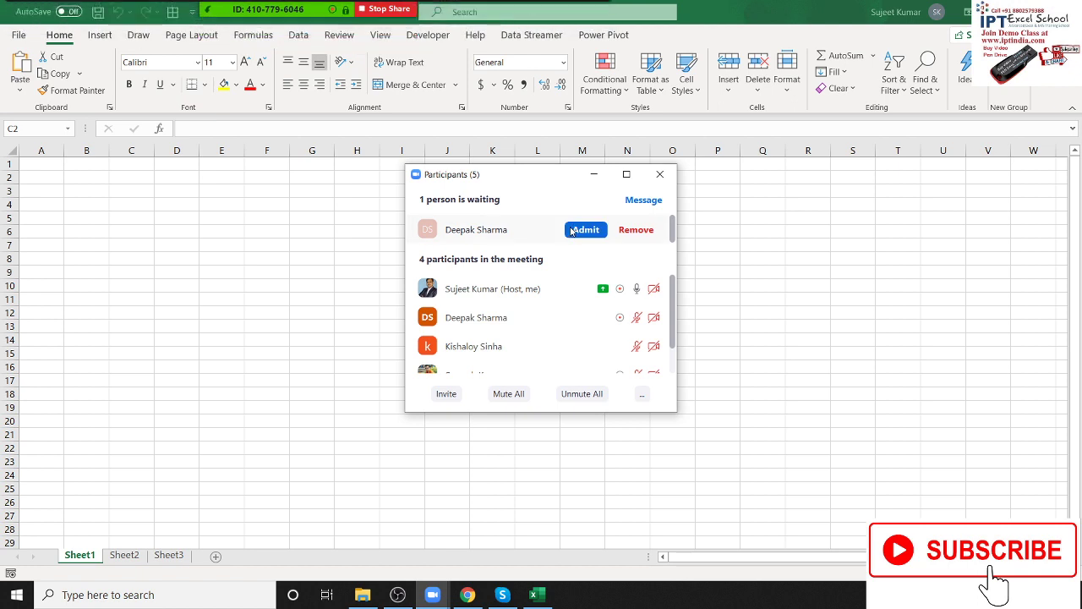
click(580, 230)
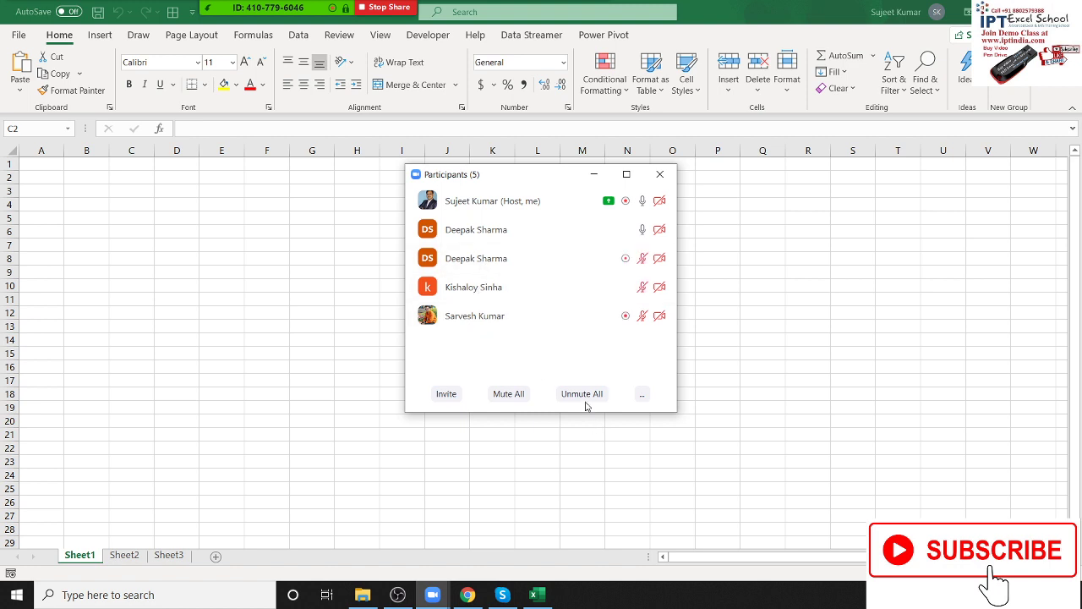
click(645, 230)
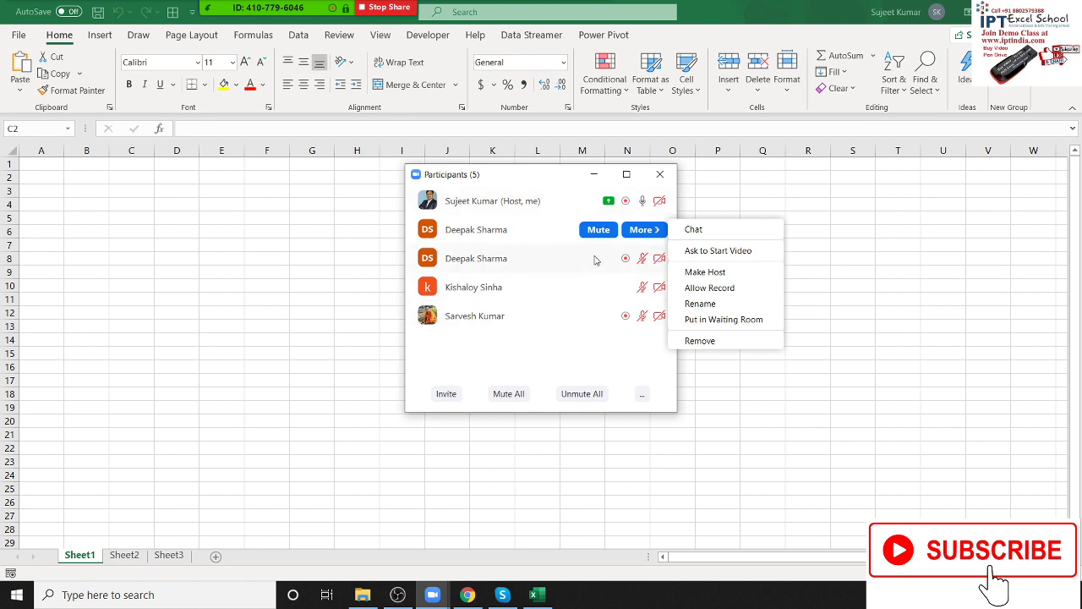
click(584, 370)
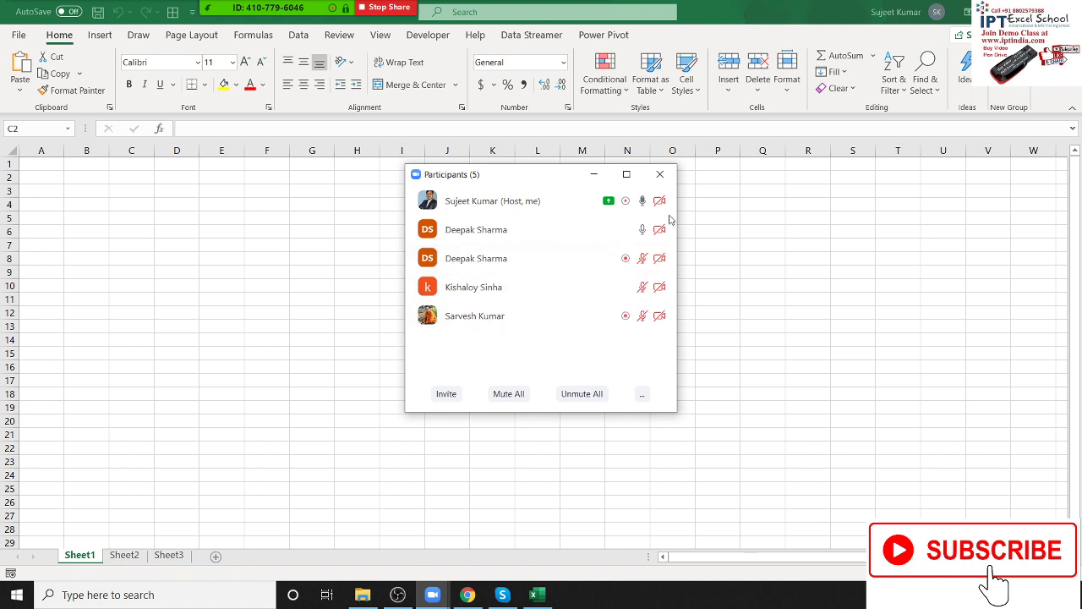
click(663, 261)
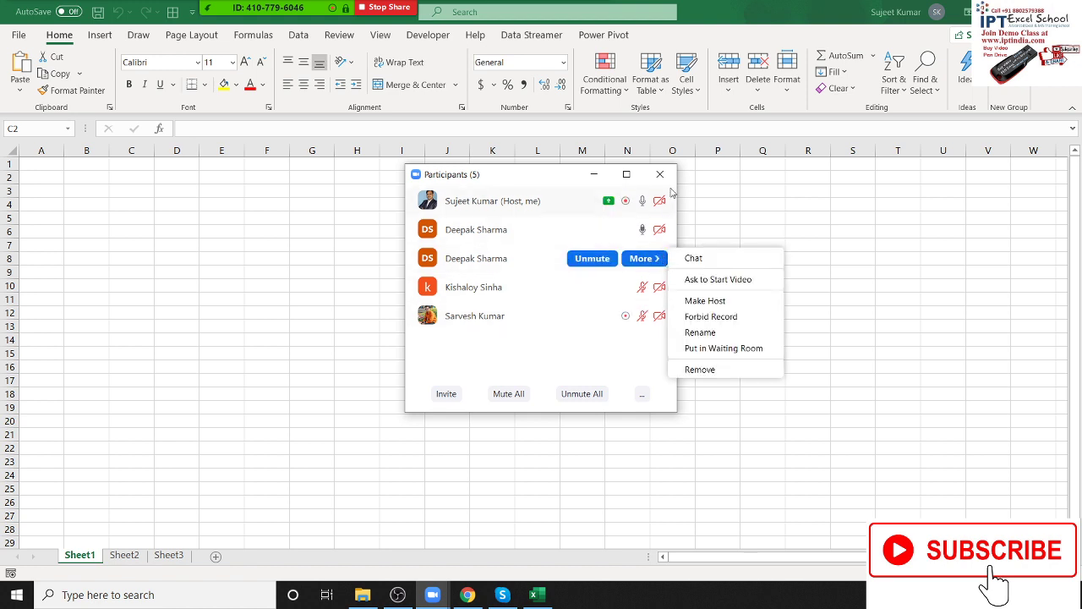
click(644, 229)
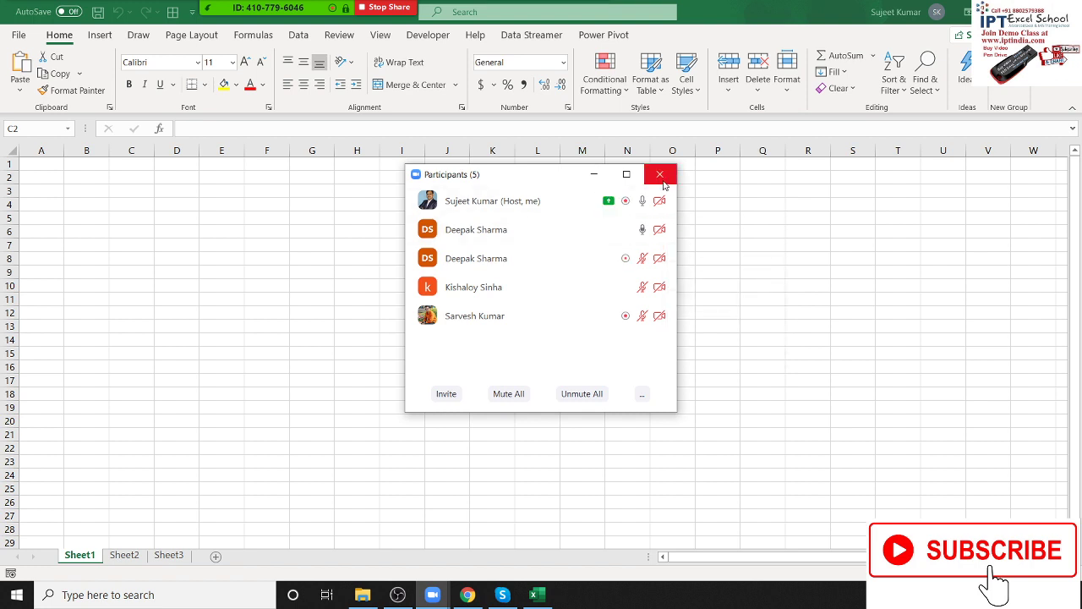
click(660, 176)
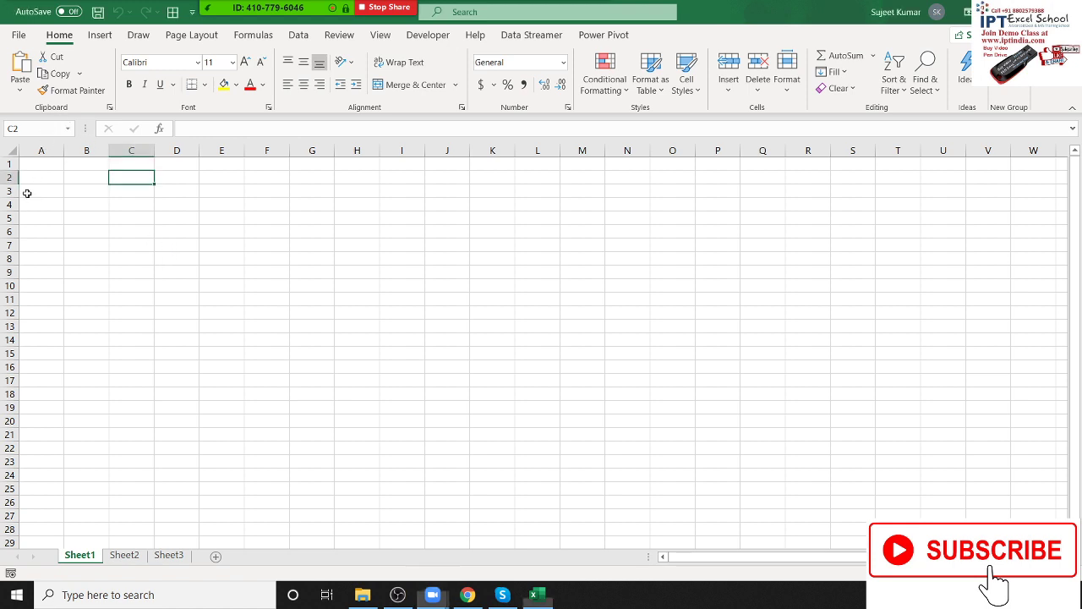
Step: Enter 10th in cell B3 on Sheet1
click(34, 166)
drag(34, 165, 40, 193)
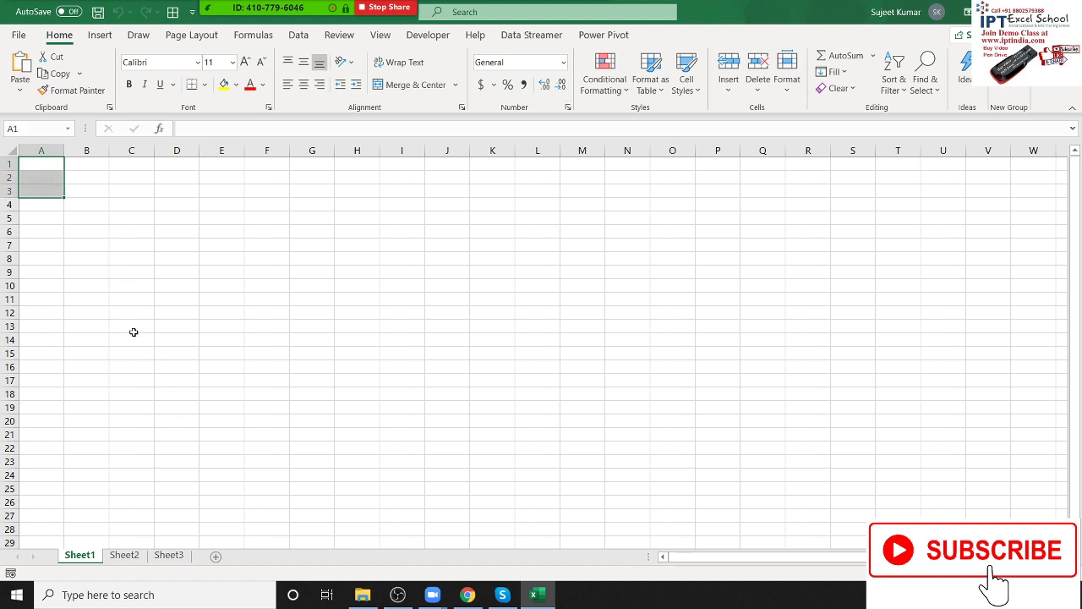
ctrl+scroll(98, 245, up, 2)
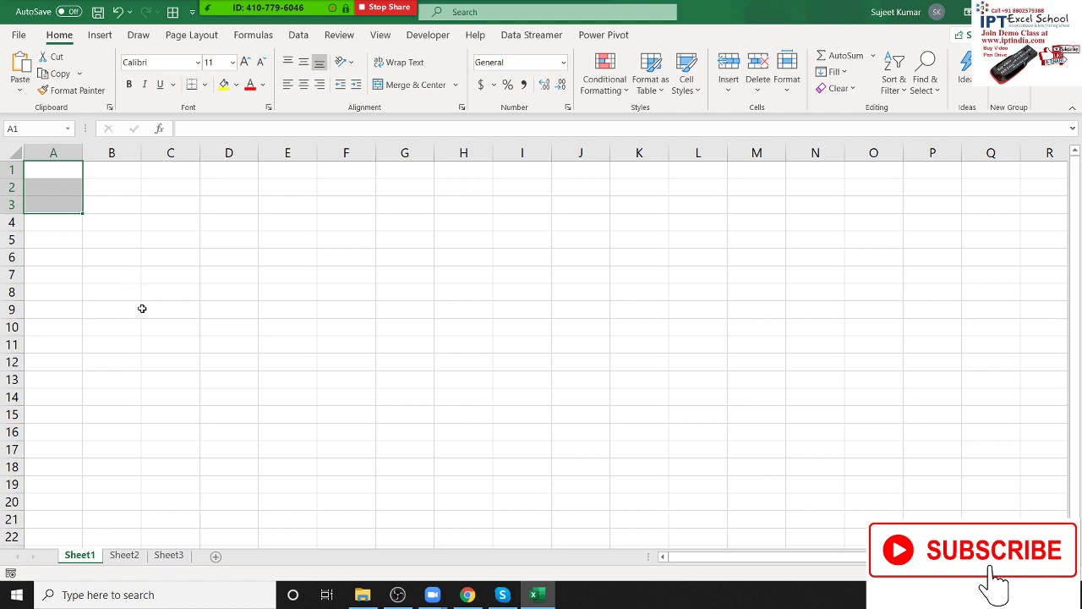
ctrl+scroll(143, 308, up, 3)
click(159, 238)
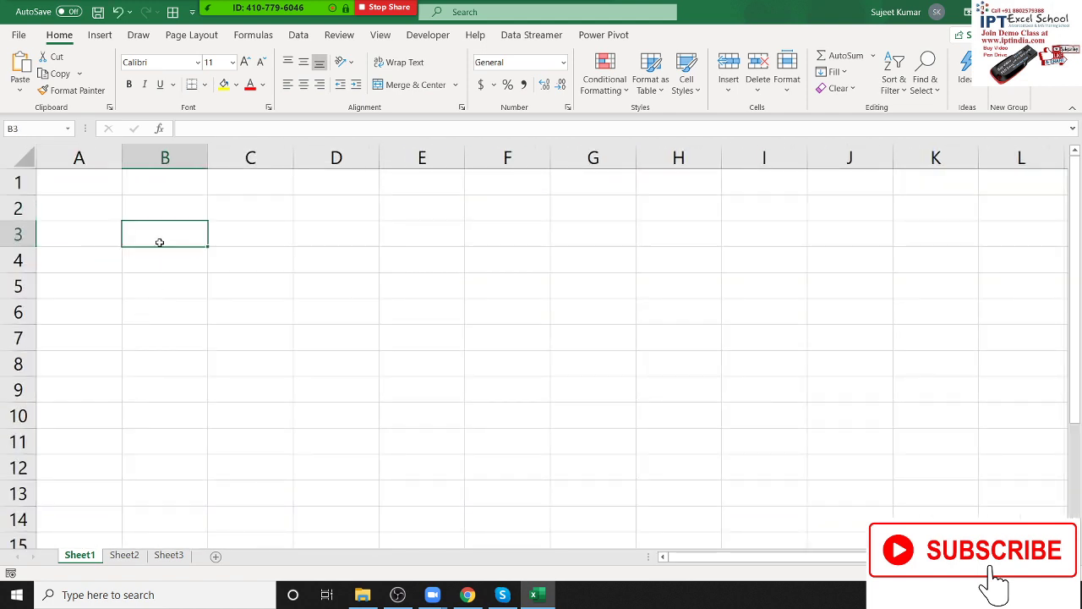
text(10th)
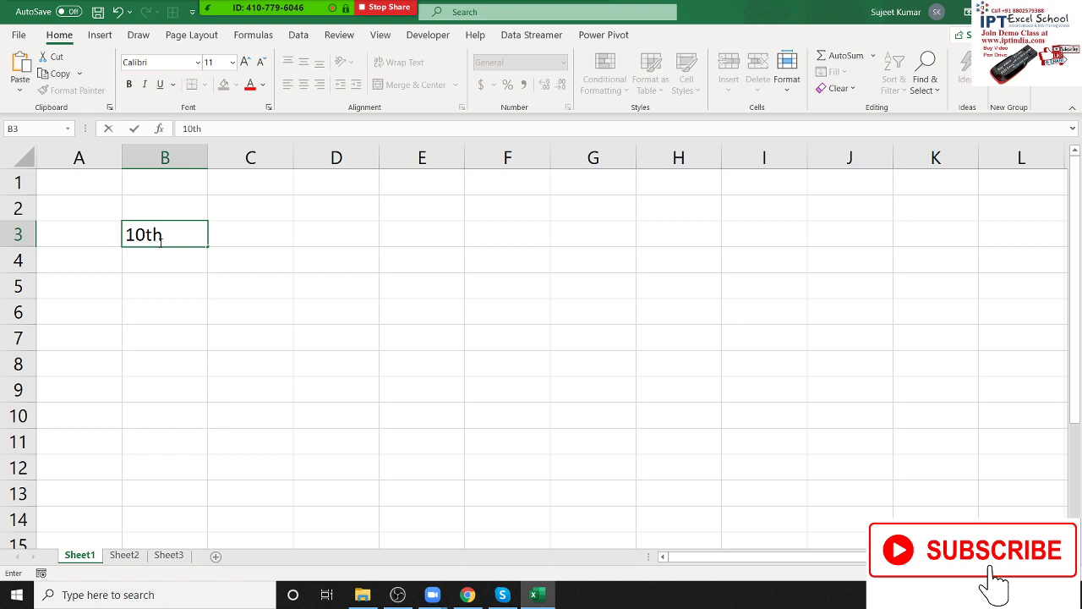
key(Return)
click(159, 241)
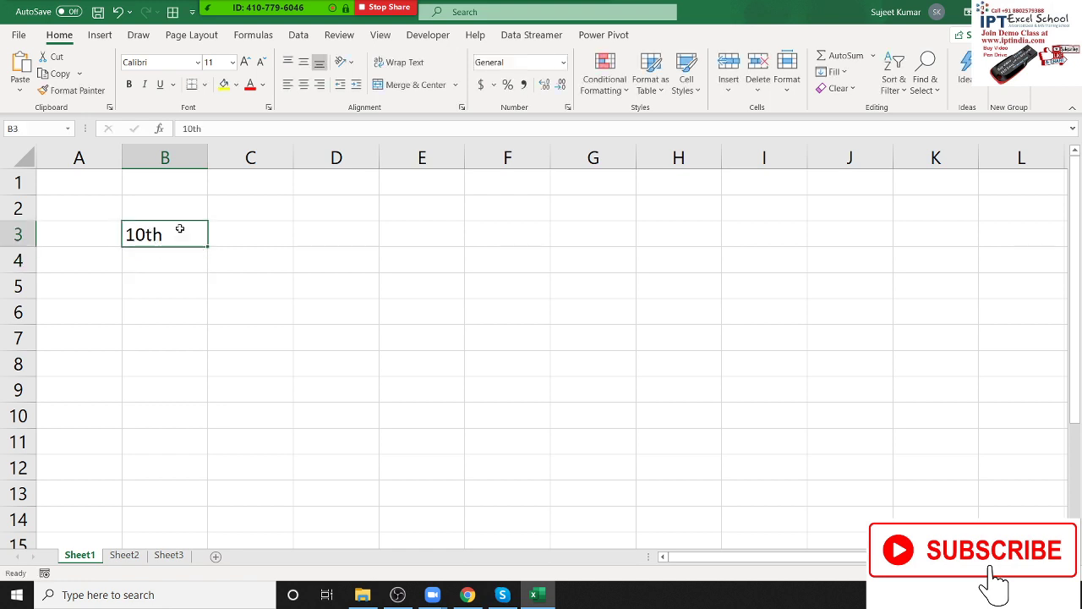
Step: Format the 'th' in B3 as superscript through Format Cells
double_click(178, 228)
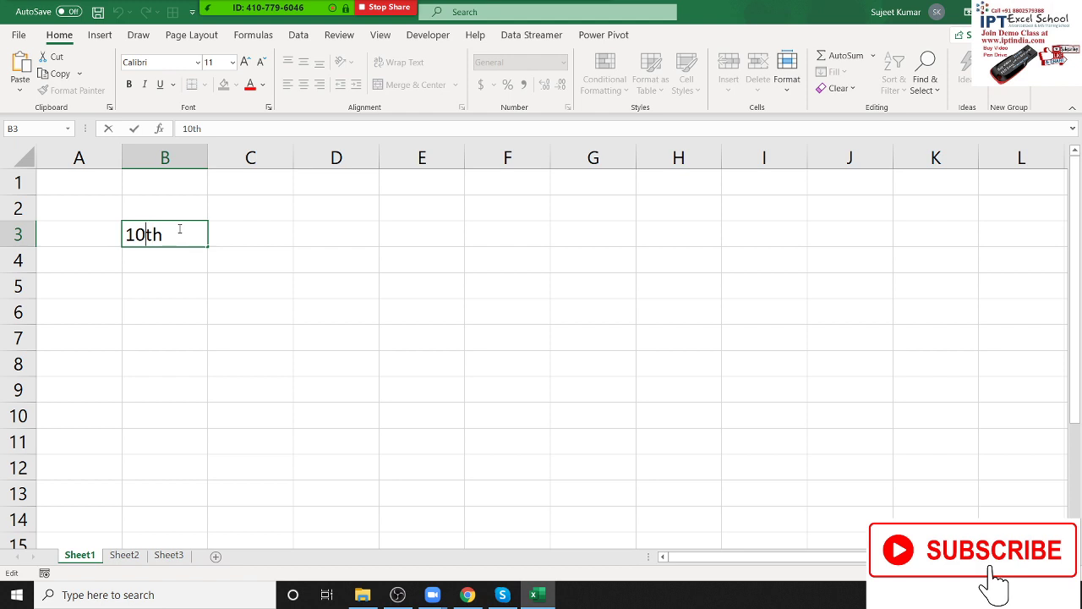
key(shift+Right)
key(shift+Right)
right_click(151, 237)
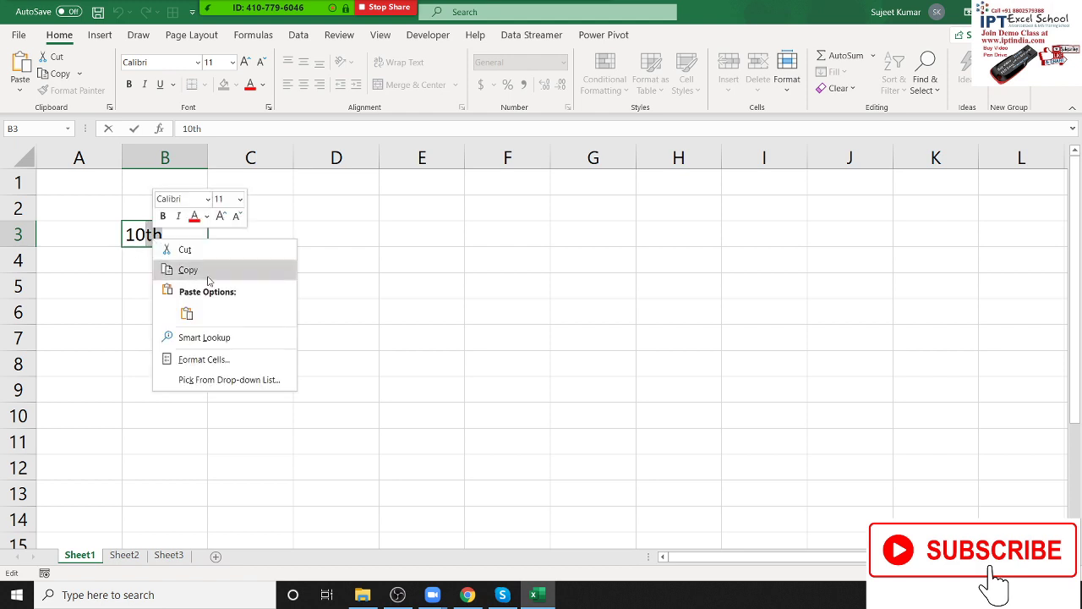
click(213, 358)
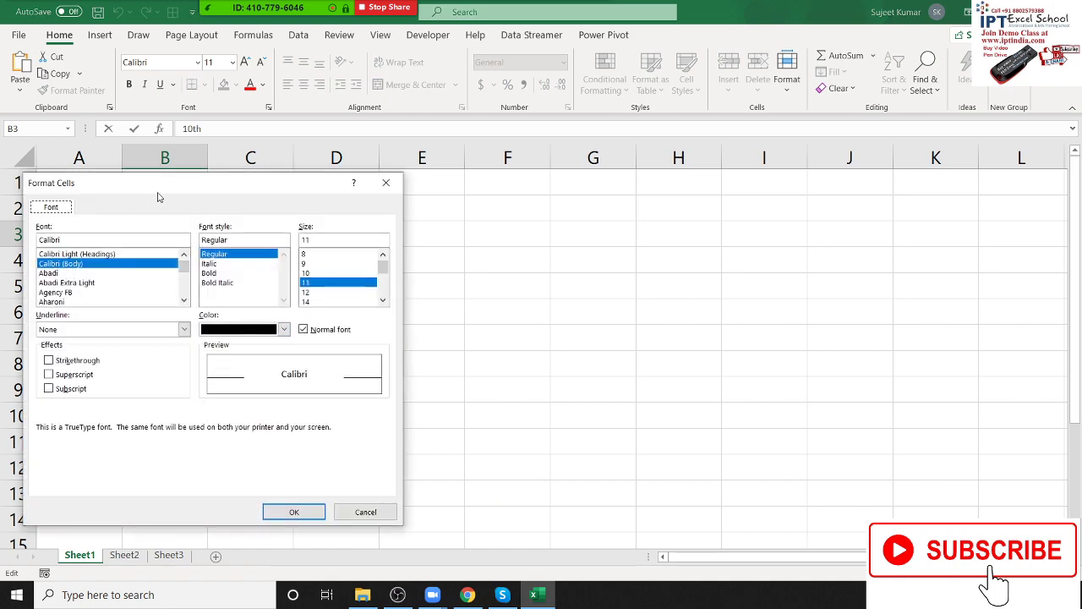
drag(162, 195, 439, 183)
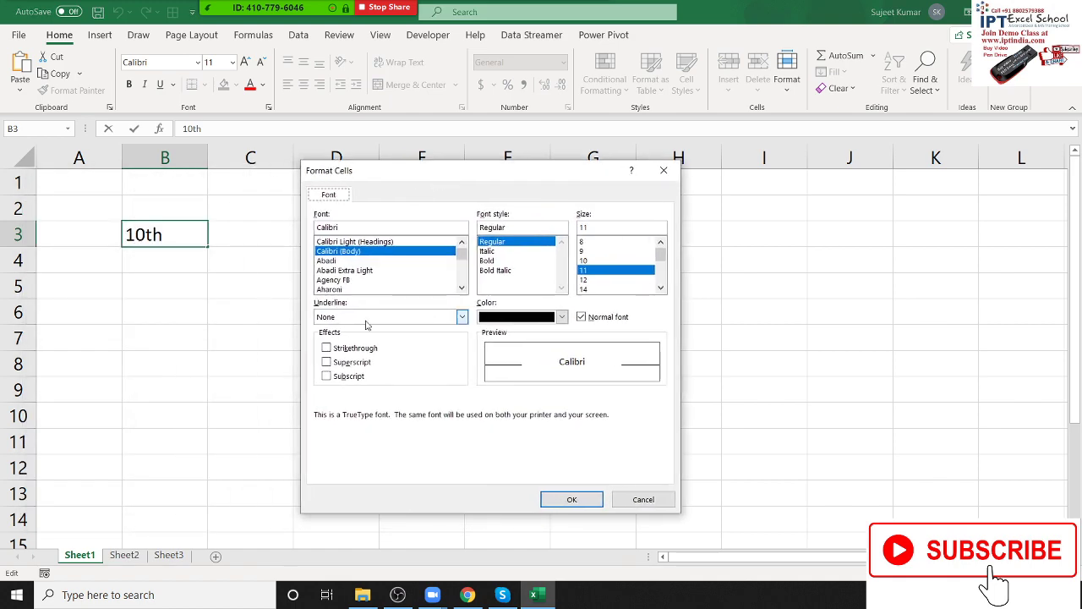
click(353, 363)
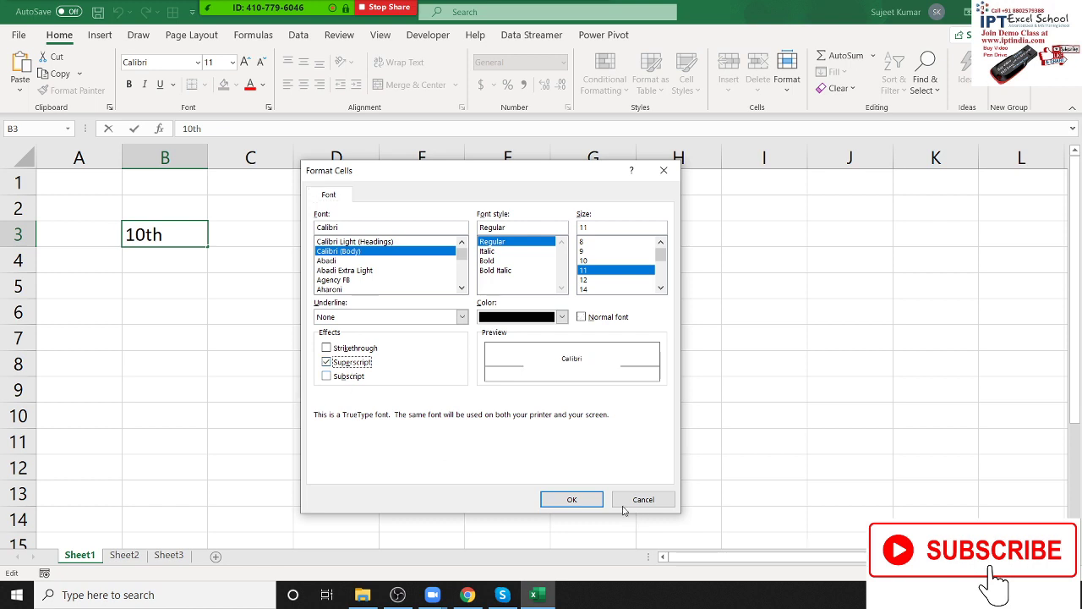
click(582, 500)
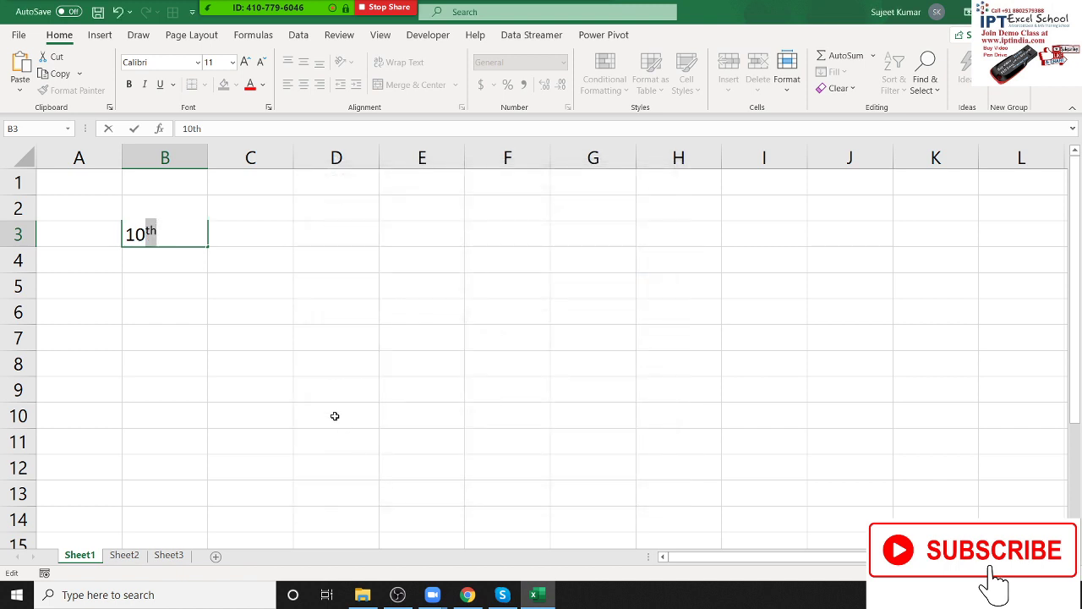
click(335, 416)
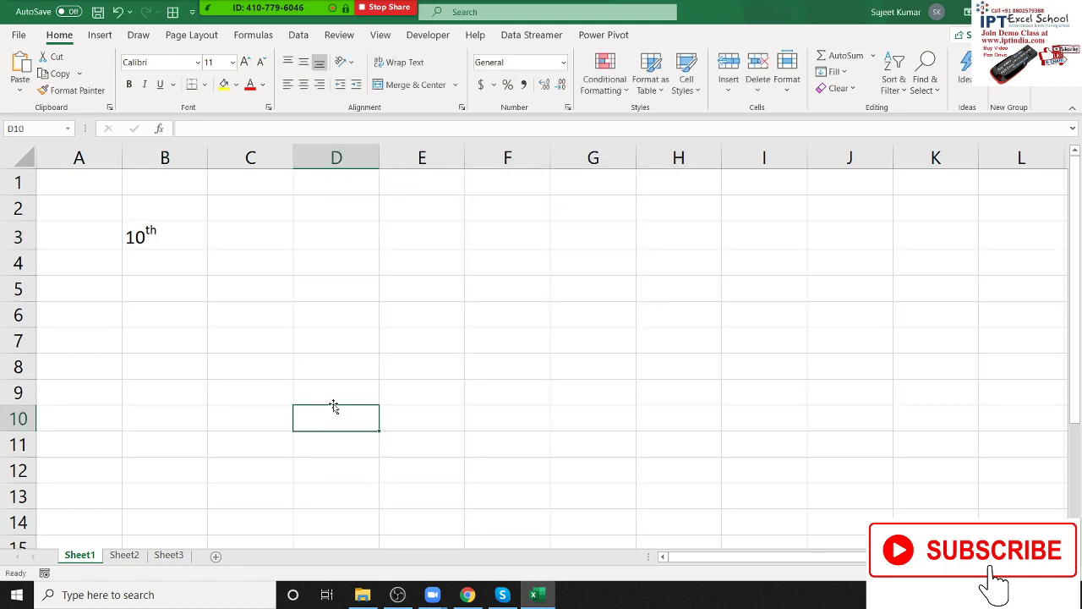
Step: Enter 10o in cell C3
click(227, 242)
text(1)
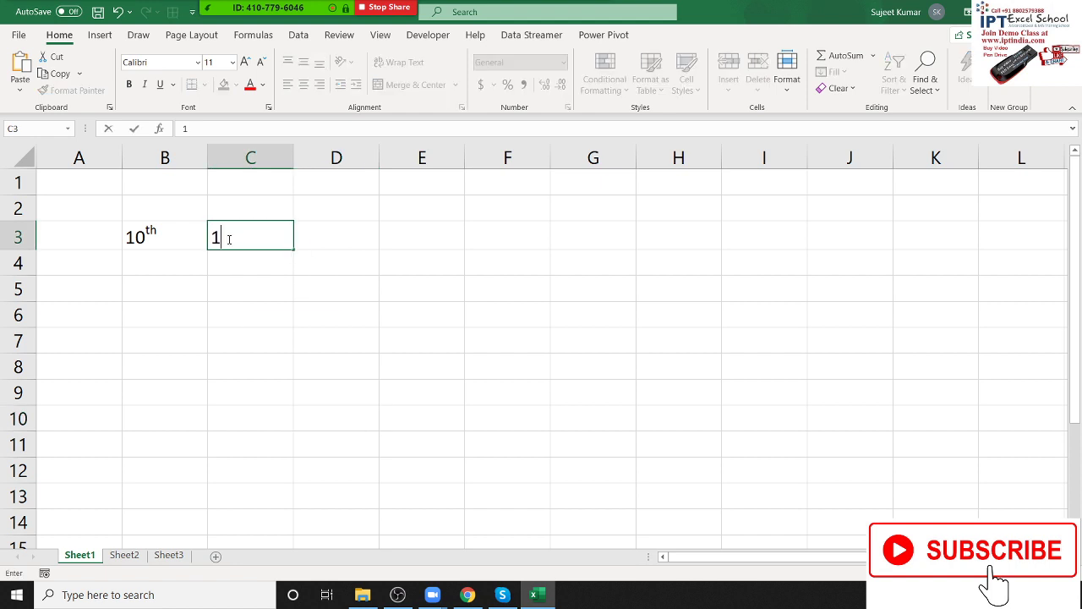
text(0o)
click(242, 262)
Step: Superscript the o in C3 as a degree sign, then search Windows for 'mani'
double_click(235, 238)
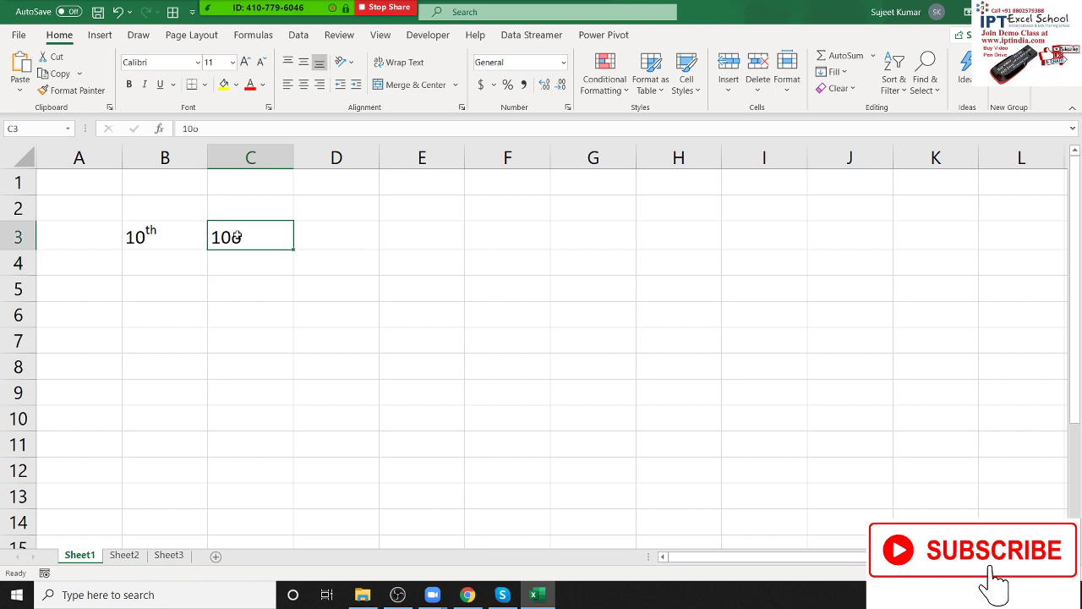
drag(234, 236, 242, 238)
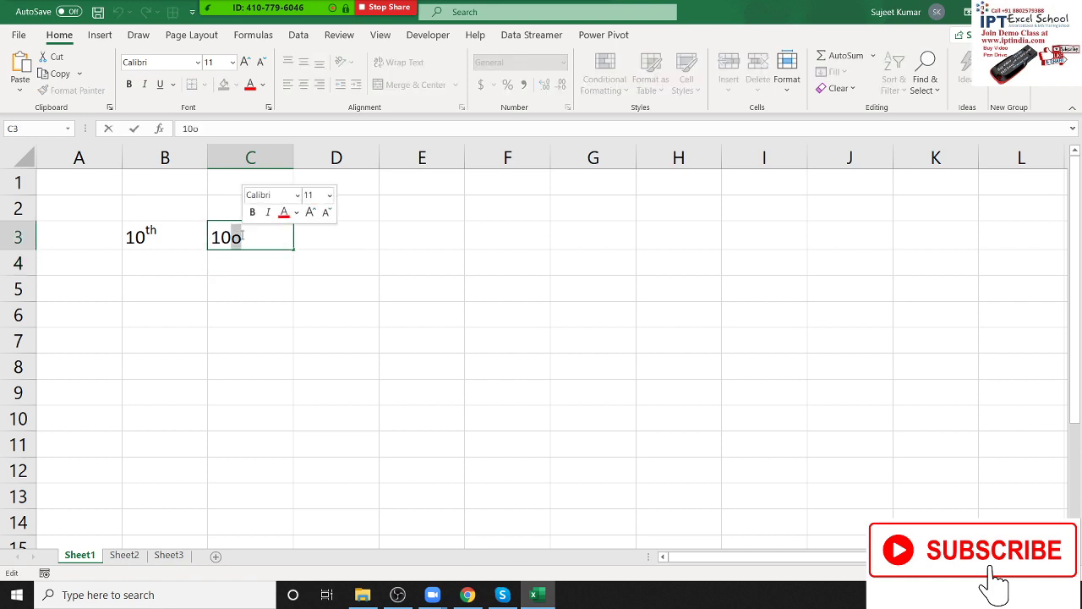
right_click(242, 237)
click(296, 355)
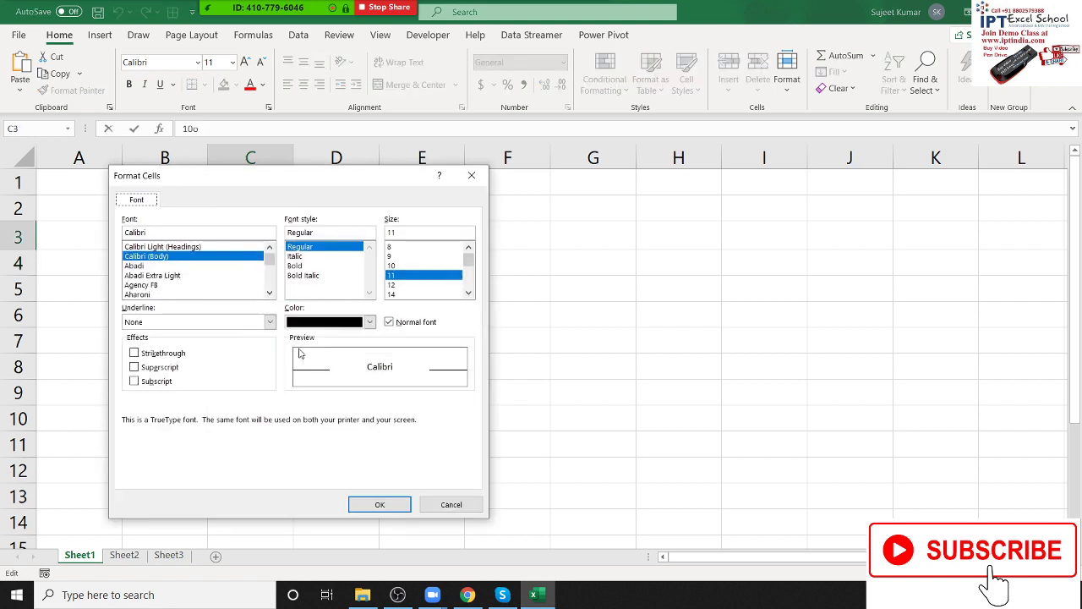
click(157, 367)
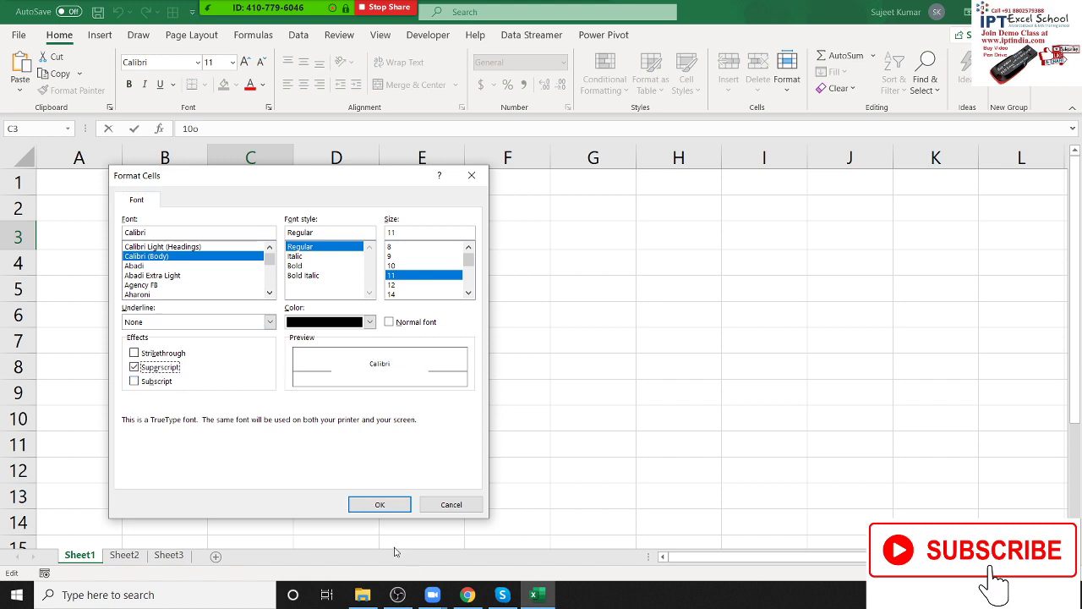
click(389, 507)
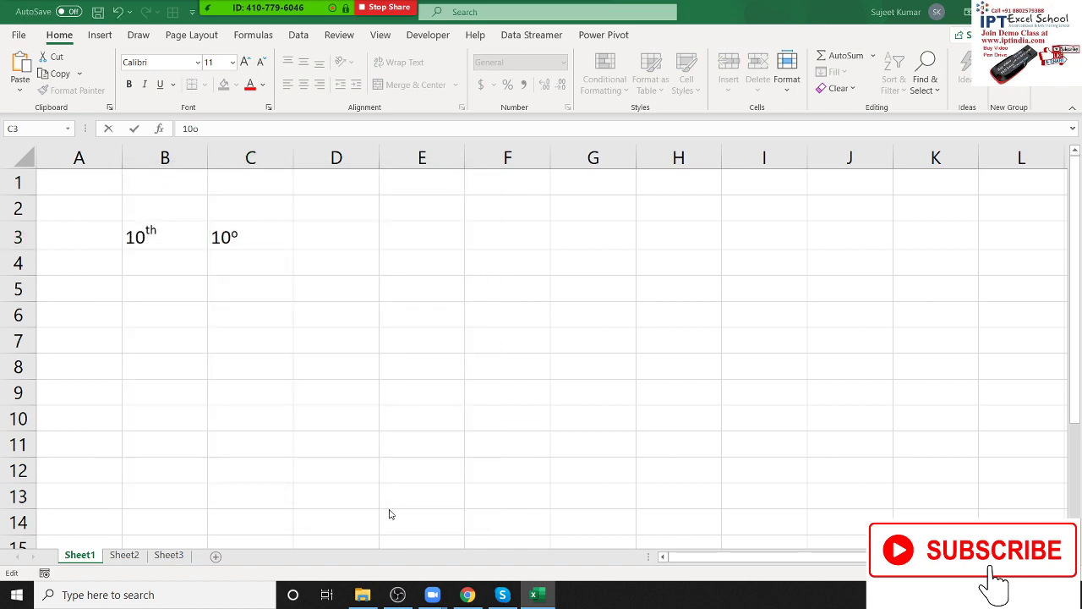
key(super)
text(mani)
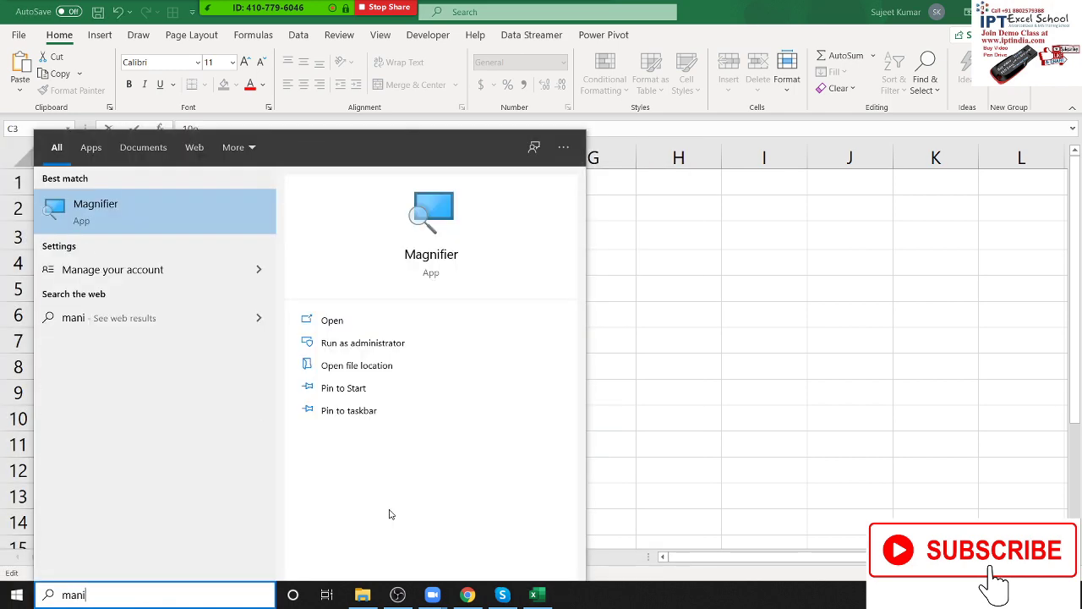
Step: Launch Magnifier, zoom to 200% and back to 100%, and move its window off the data
key(Escape)
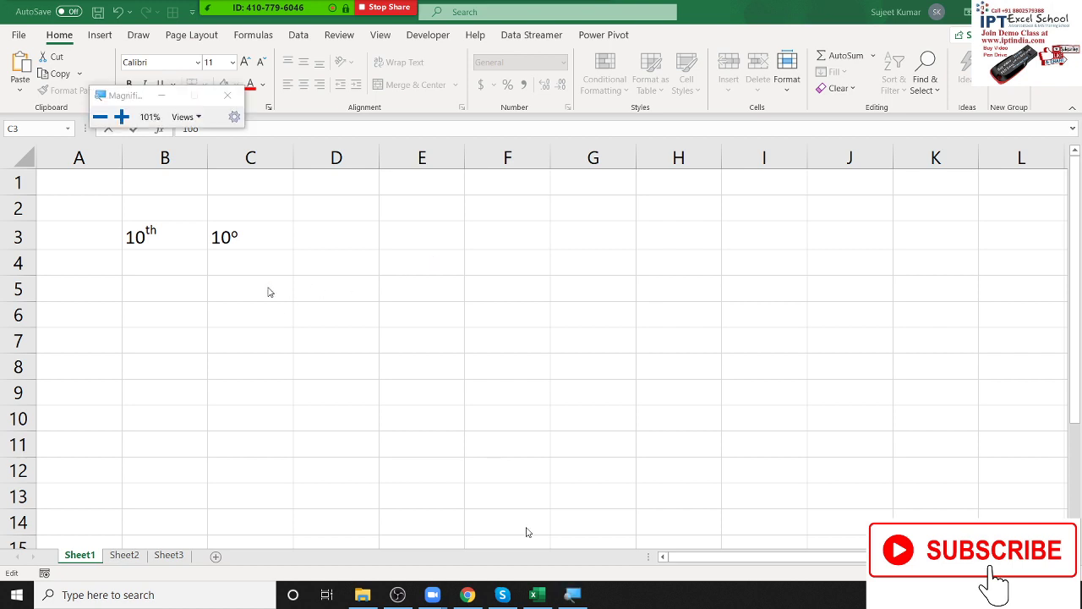
key(super+plus)
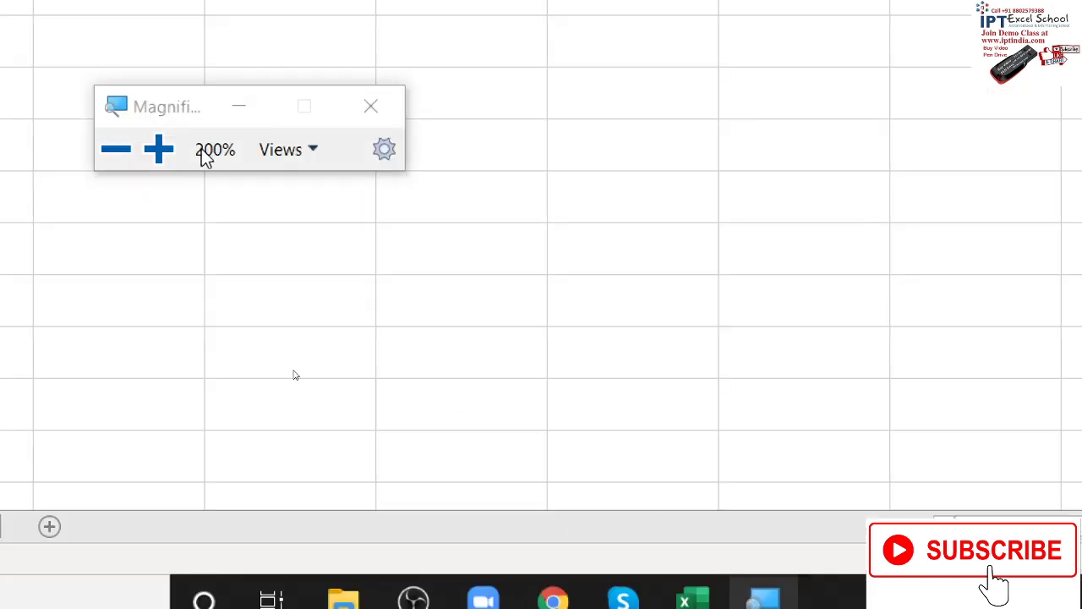
click(108, 152)
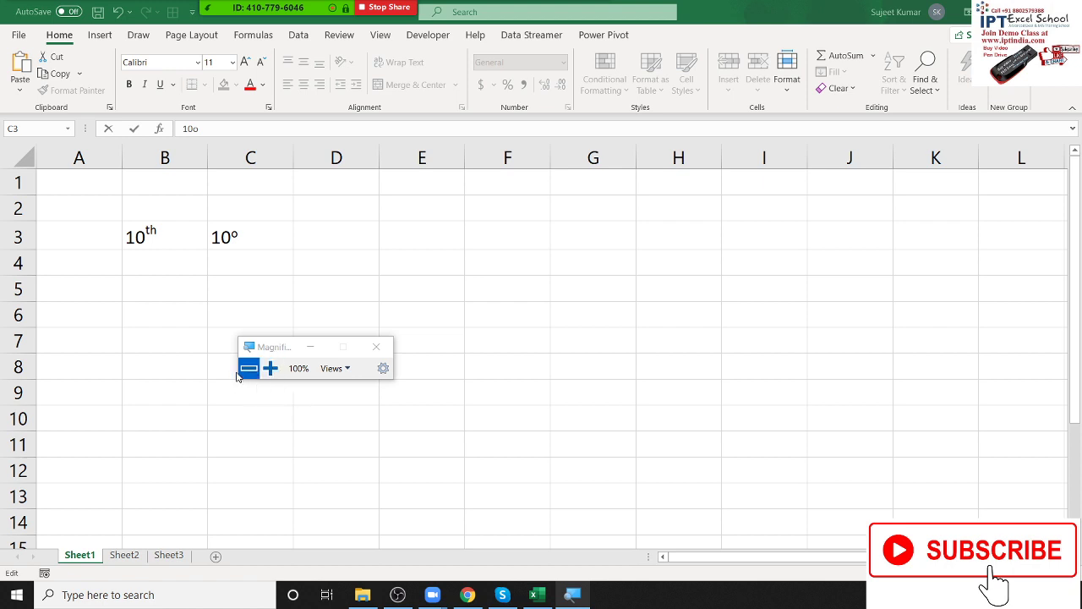
click(347, 373)
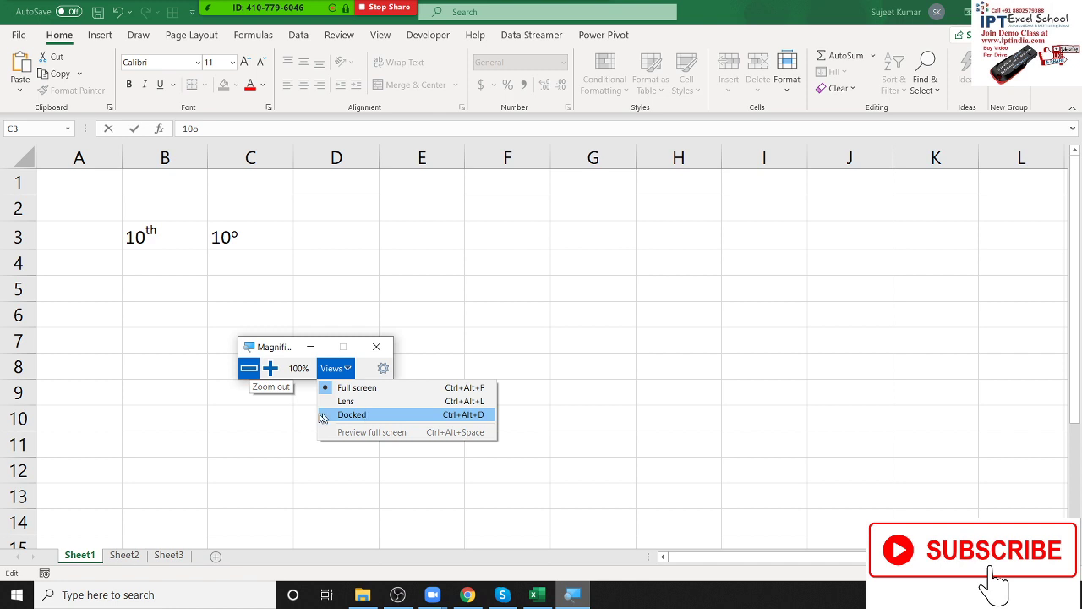
click(253, 411)
drag(271, 347, 609, 494)
click(266, 279)
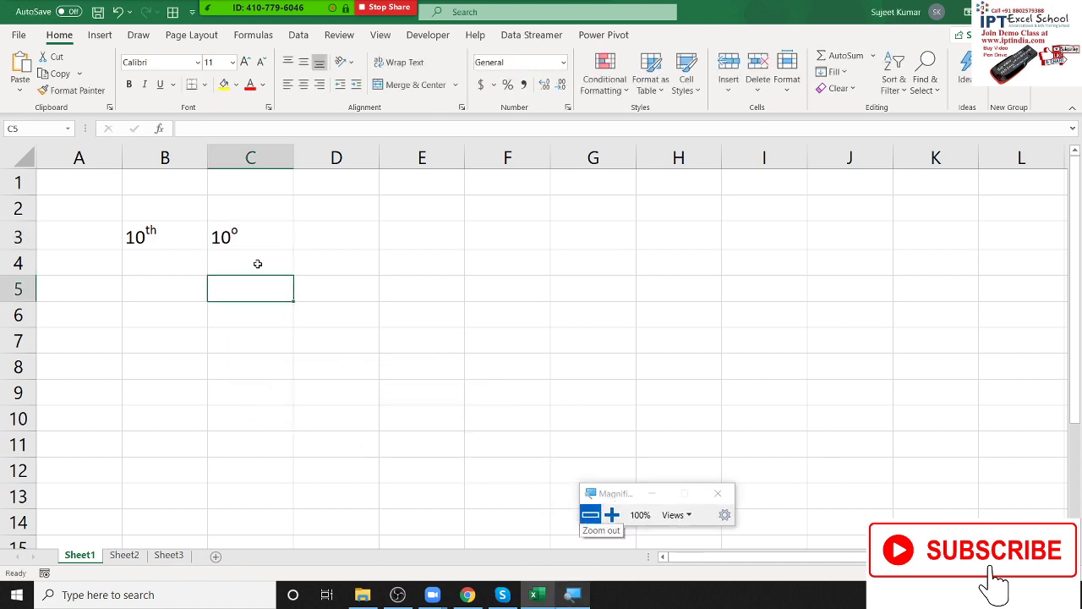
Step: Enter 10, 36, 52, 12, 36, 63, 12, 63 in D1:D8 and select them to see the 284 sum
click(333, 180)
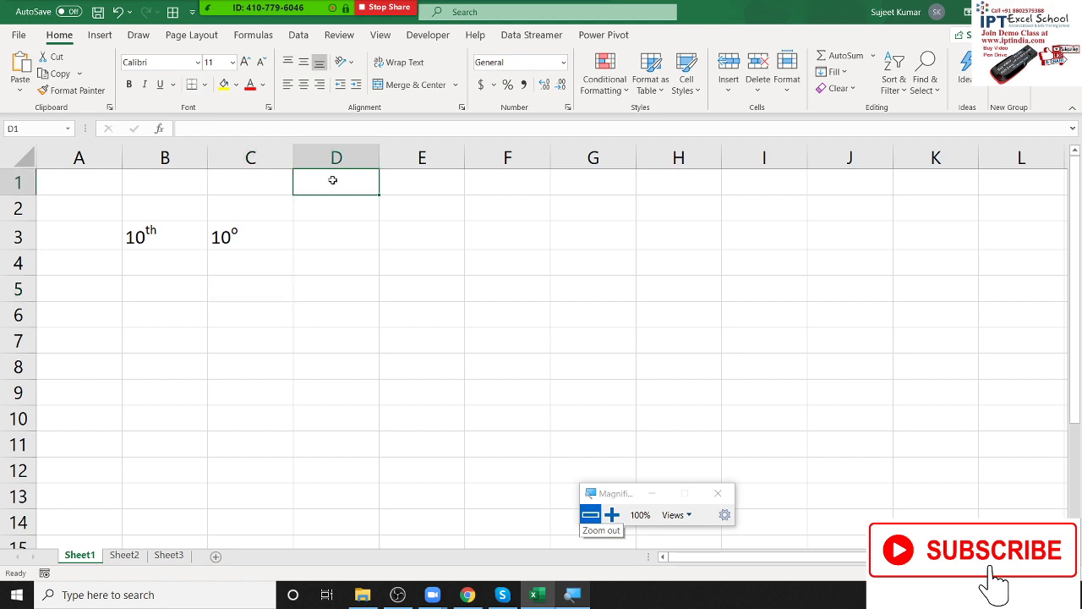
text(10)
key(Return)
text(36)
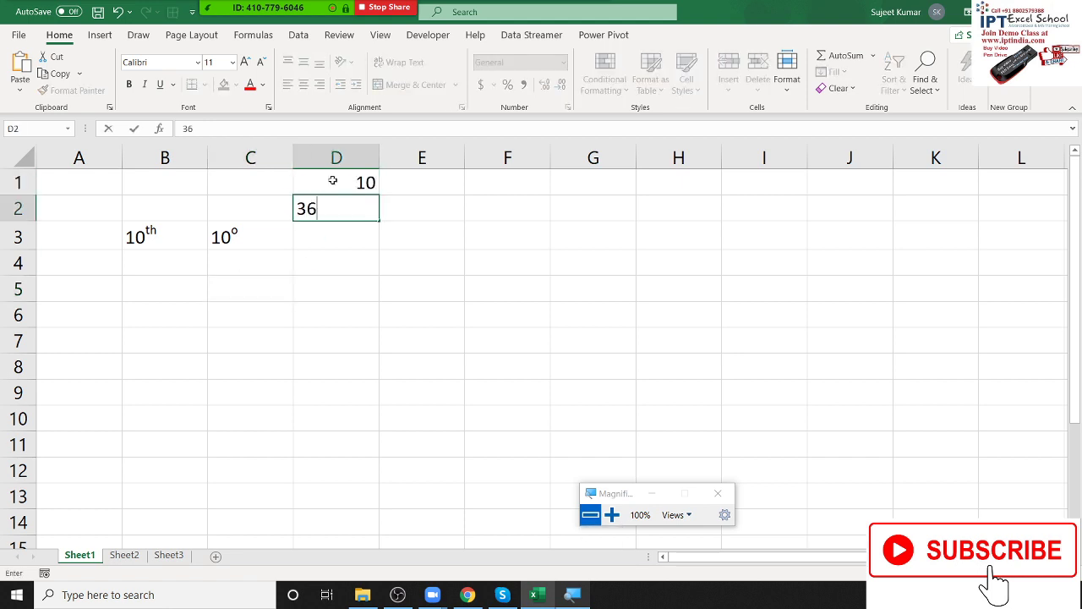
key(Return)
text(52)
key(Return)
text(12)
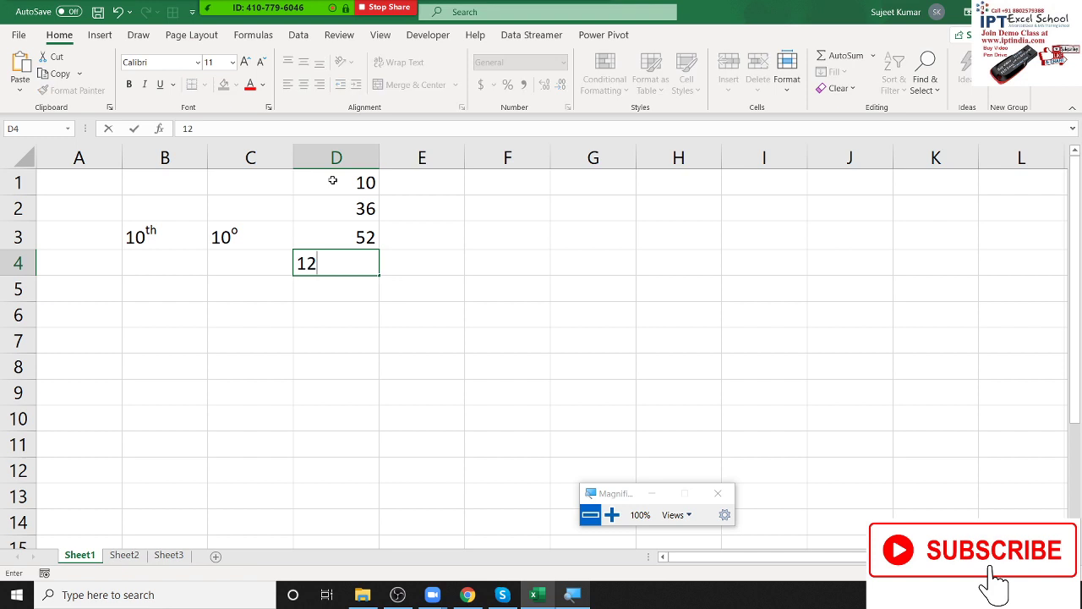
key(Return)
text(3)
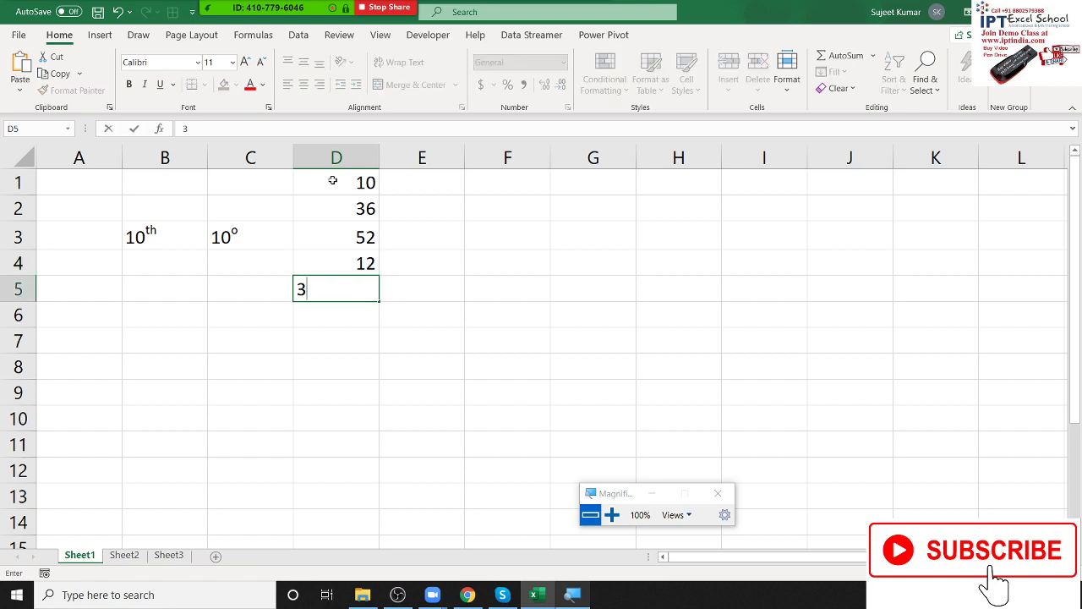
text(6)
key(Return)
text(63)
key(Return)
text(12)
key(Return)
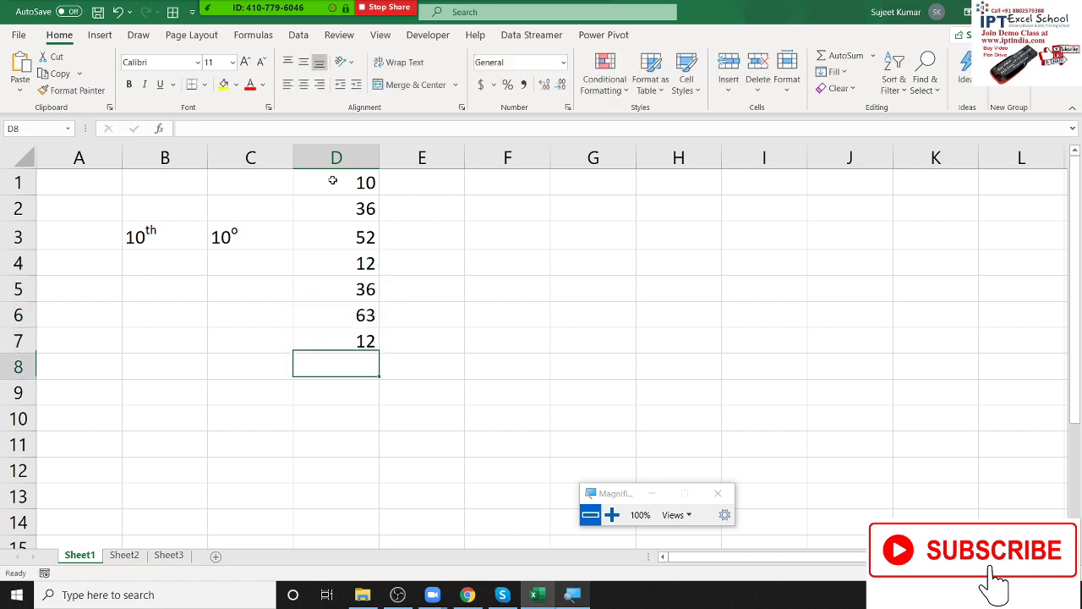
text(63)
key(Return)
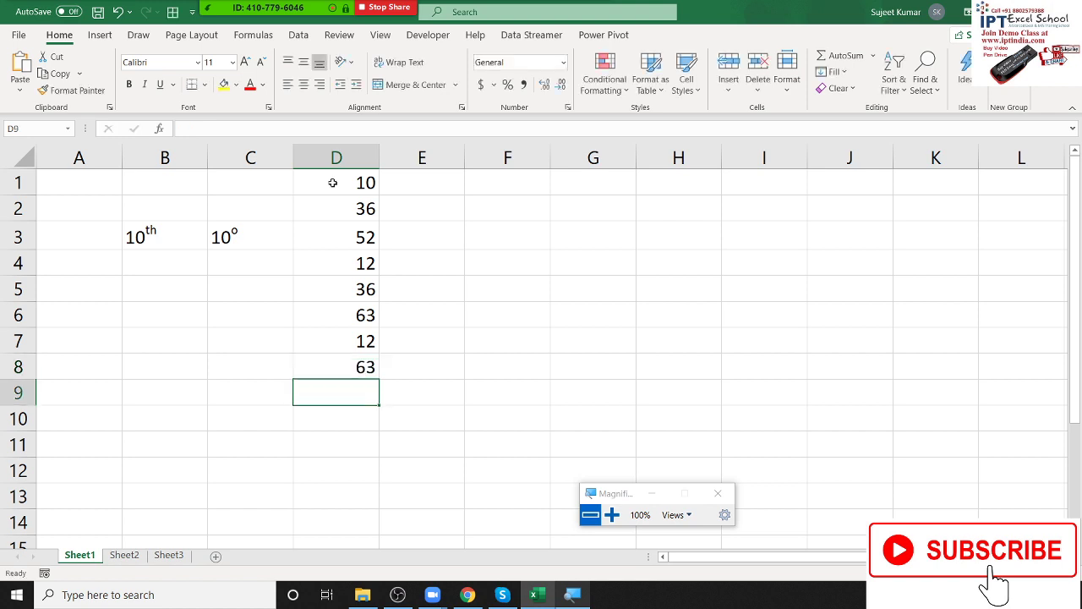
drag(370, 185, 371, 372)
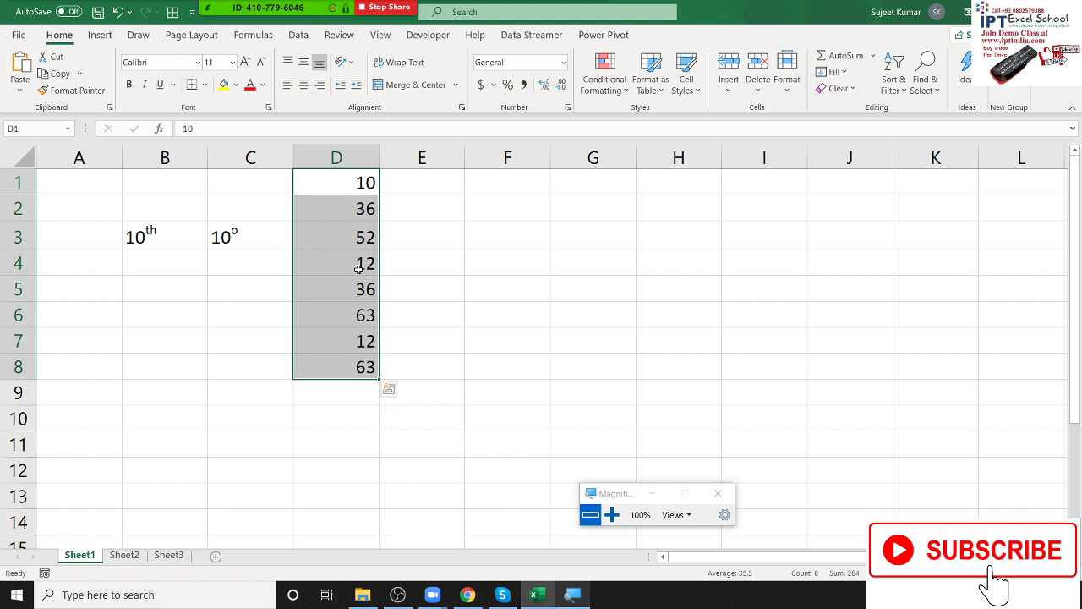
Step: Put the letter o in E1 and fill it down through E8 with Ctrl+D
click(470, 278)
click(409, 175)
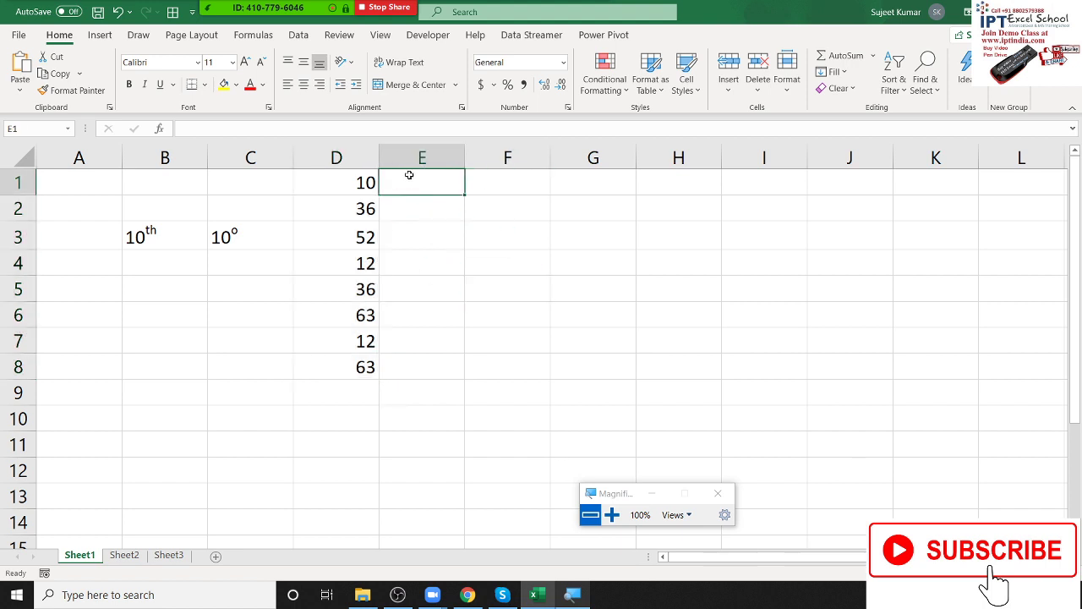
text(o)
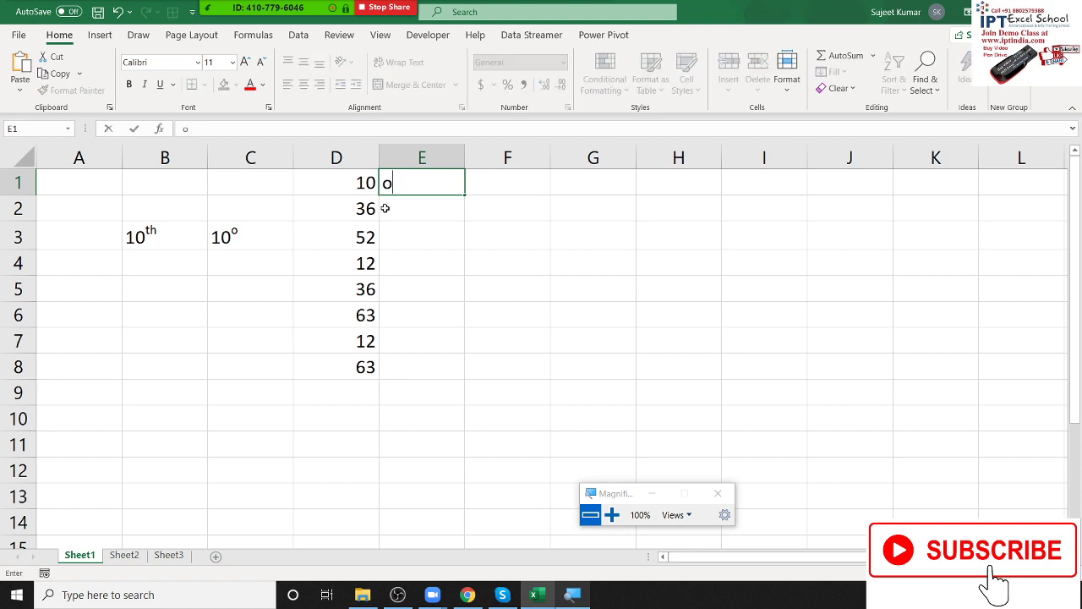
key(Return)
text(o)
key(Return)
drag(393, 207, 387, 364)
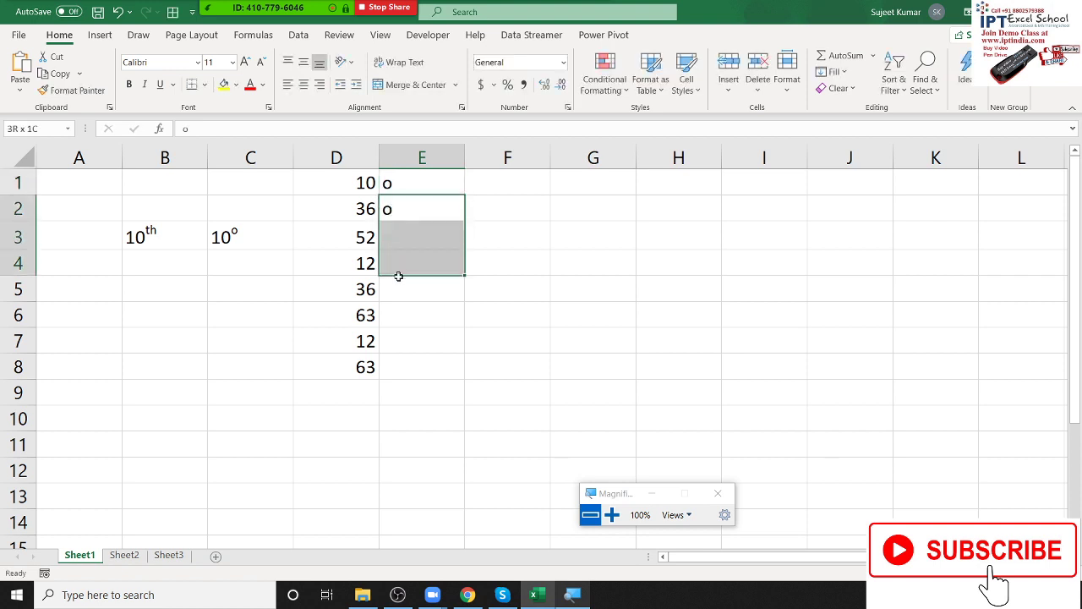
key(ctrl+d)
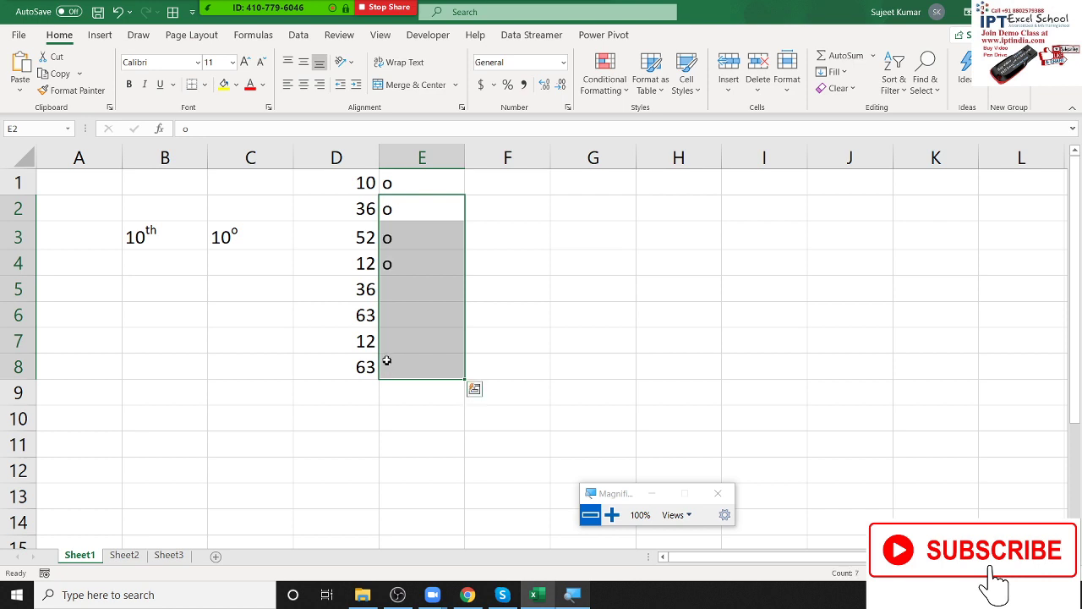
Step: Narrow column E to fit the o, then select E1:E8
click(324, 219)
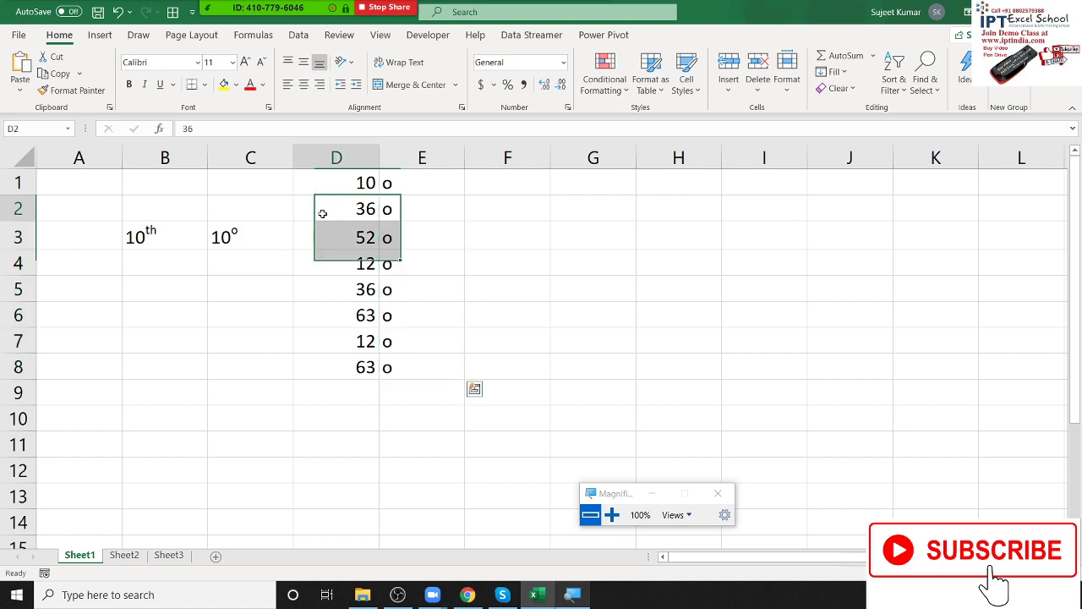
mouse_move(332, 183)
mouse_down()
mouse_move(416, 328)
mouse_move(411, 364)
mouse_up()
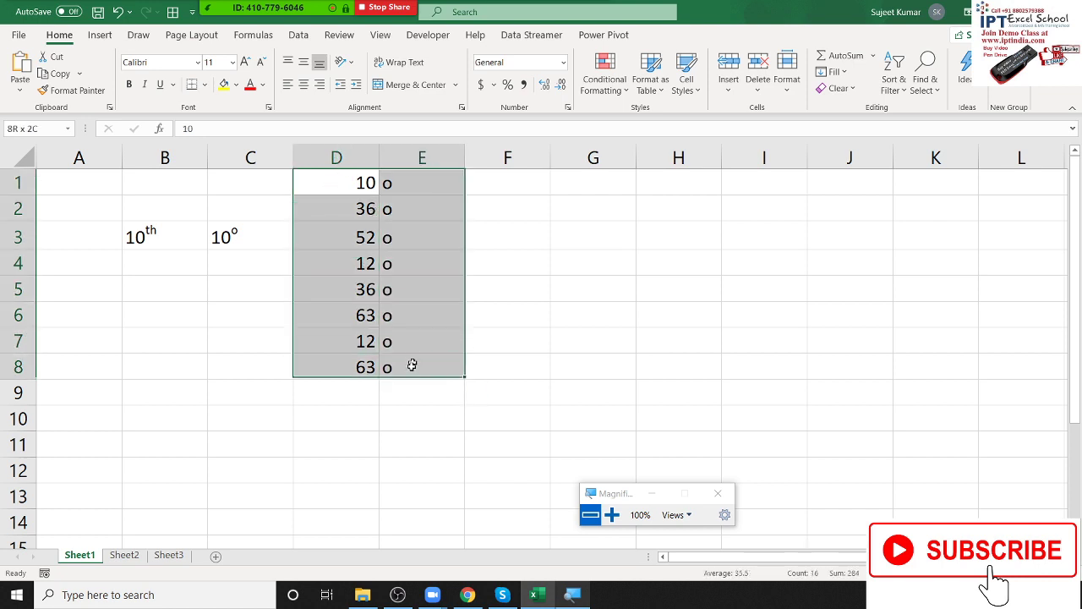
drag(456, 164, 395, 172)
click(432, 242)
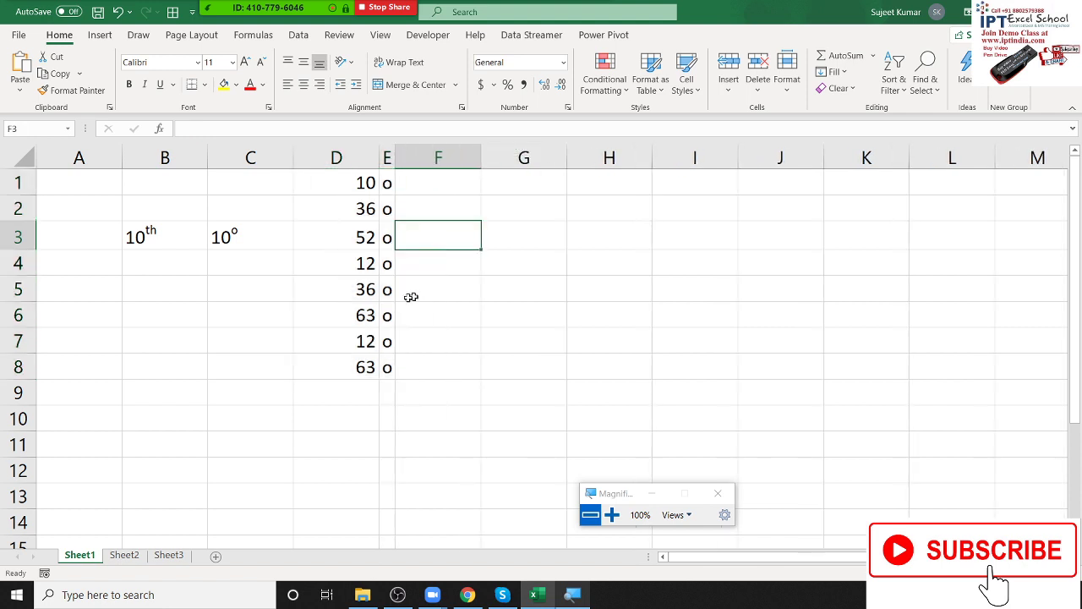
drag(330, 180, 372, 258)
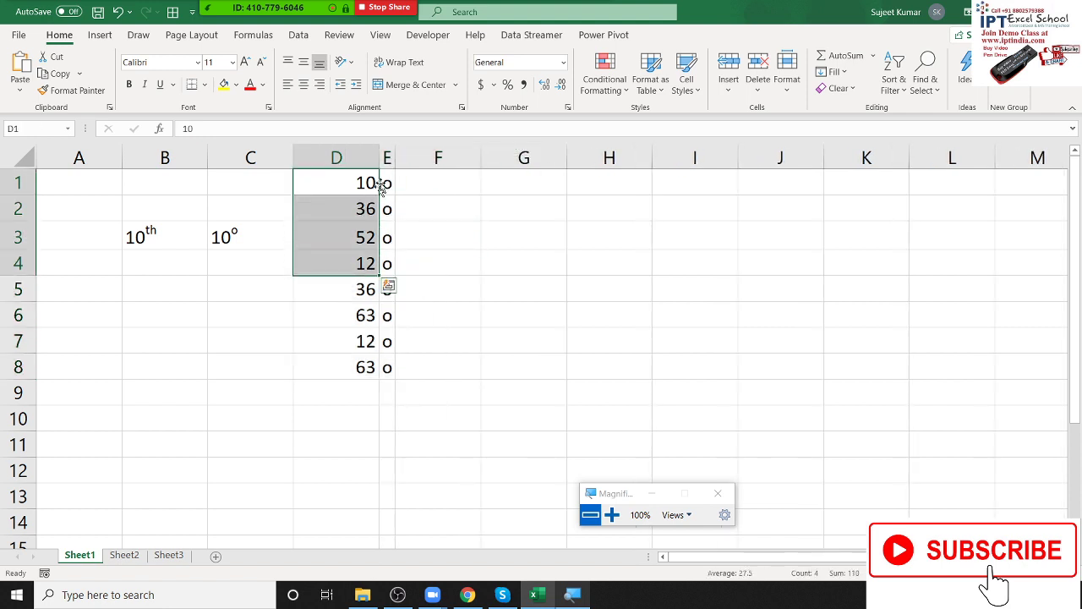
drag(386, 182, 382, 362)
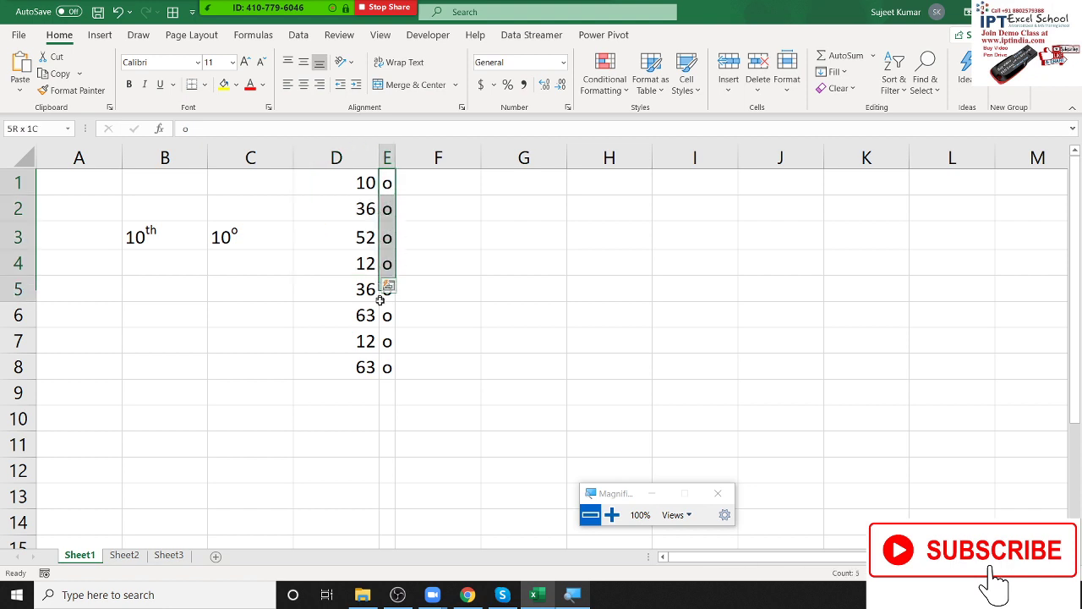
Step: Format the o letters in E1:E8 as superscript, then select D1:E8
right_click(383, 361)
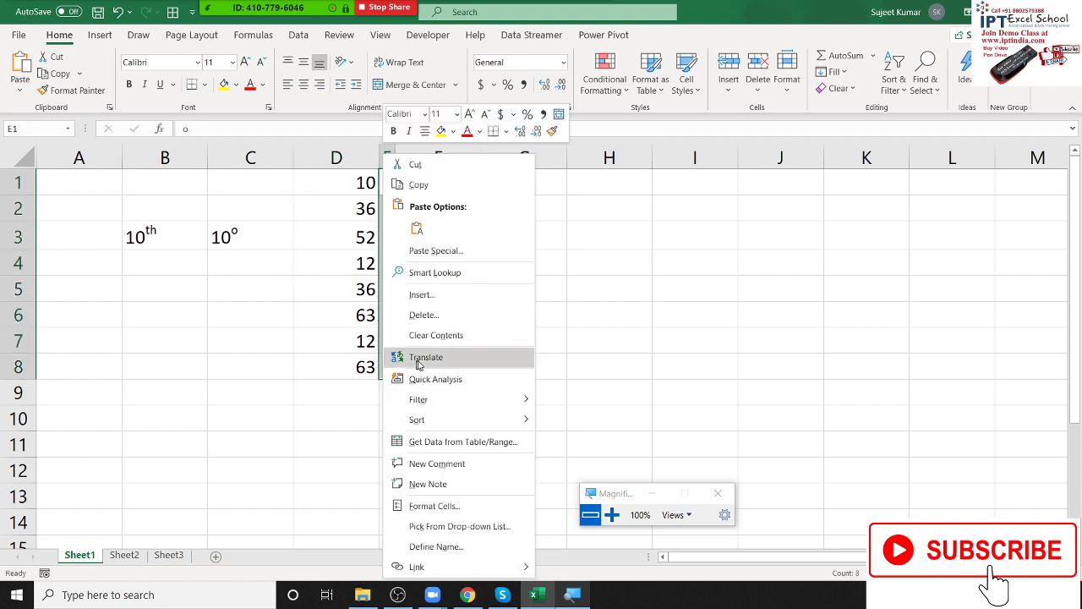
click(427, 505)
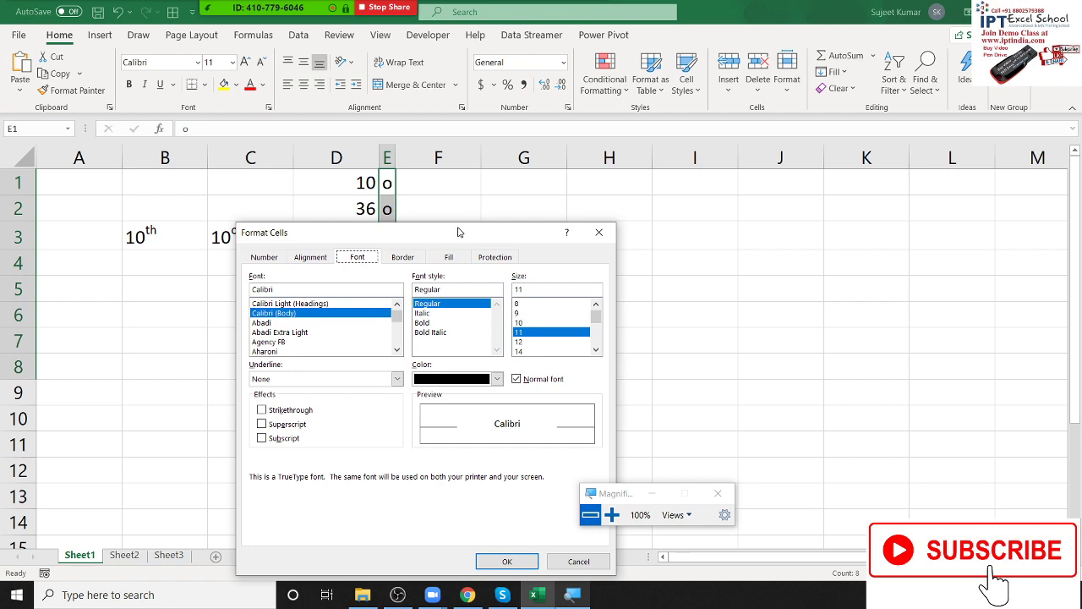
click(612, 515)
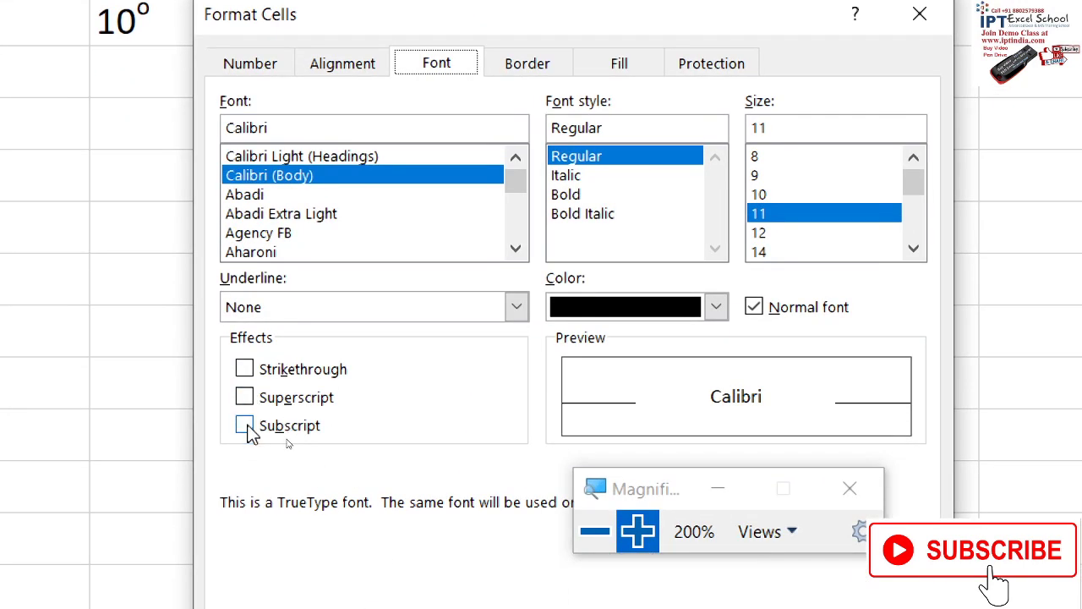
click(245, 396)
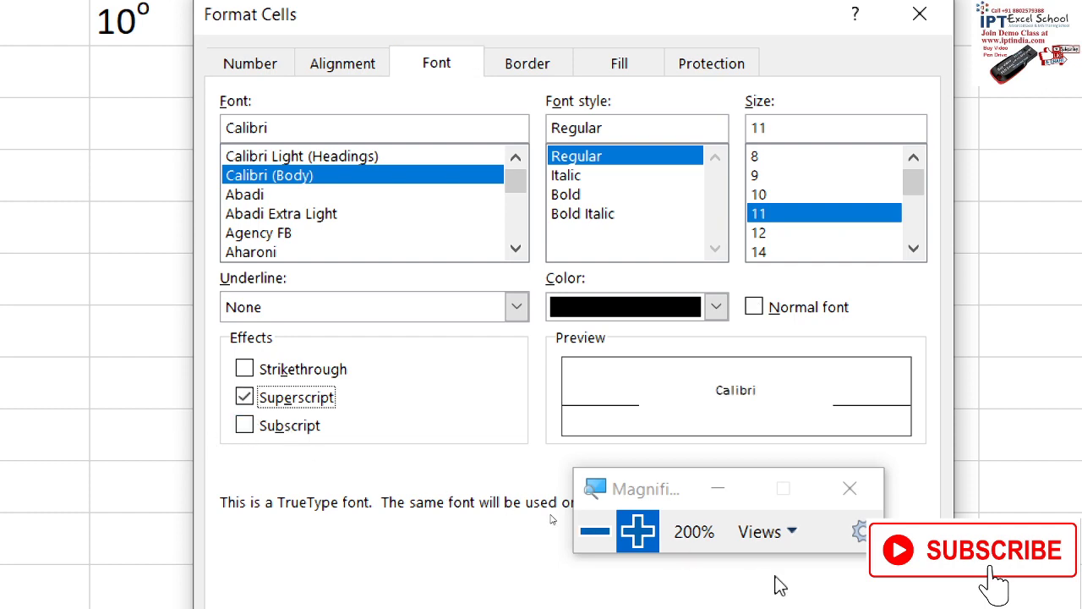
click(594, 531)
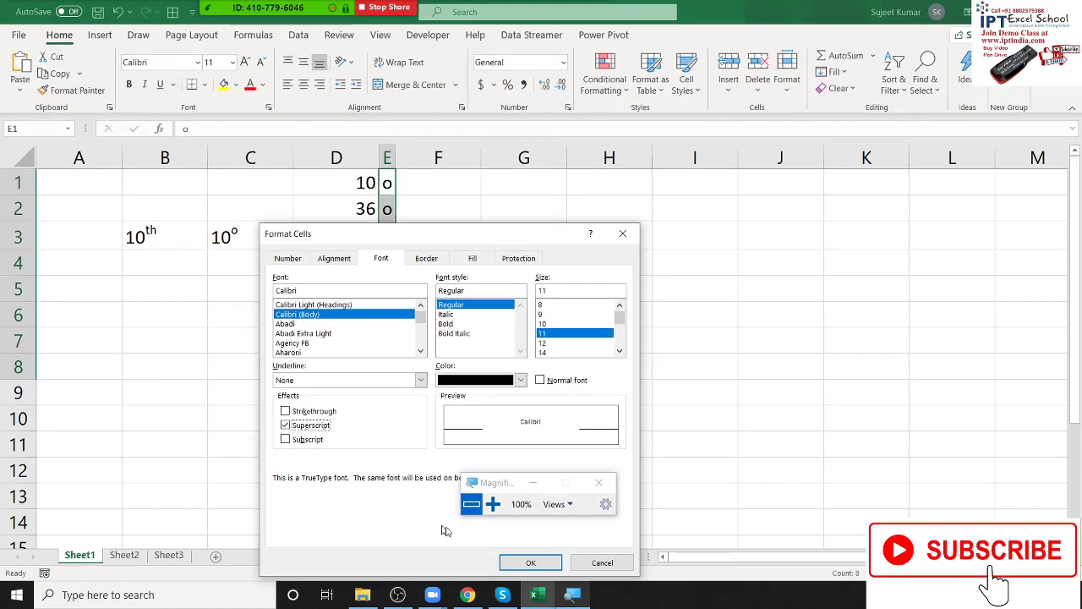
click(517, 559)
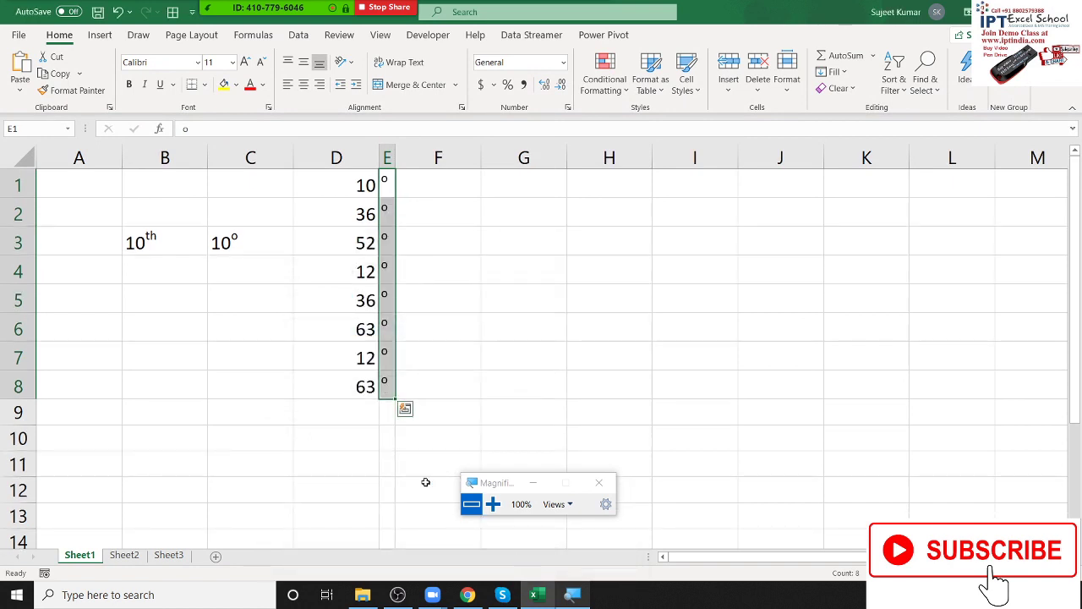
click(475, 393)
drag(342, 186, 382, 385)
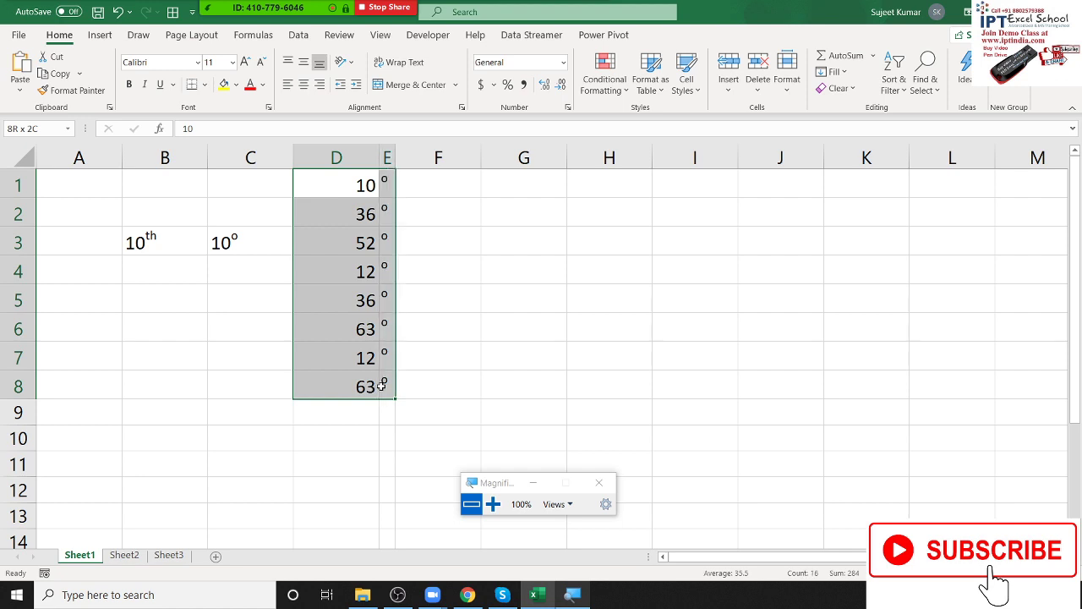
right_click(382, 385)
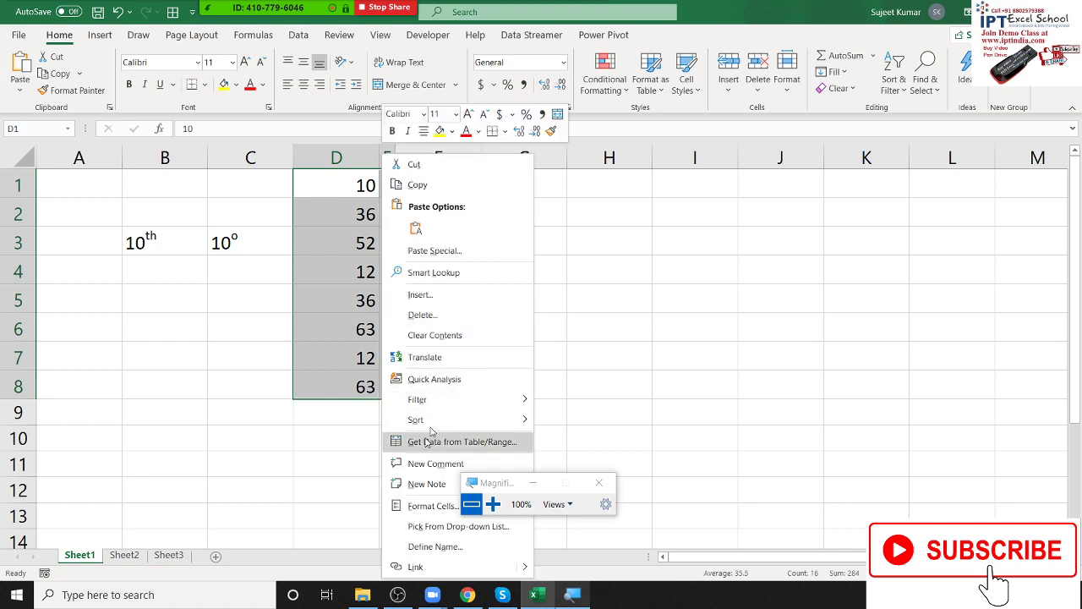
click(424, 505)
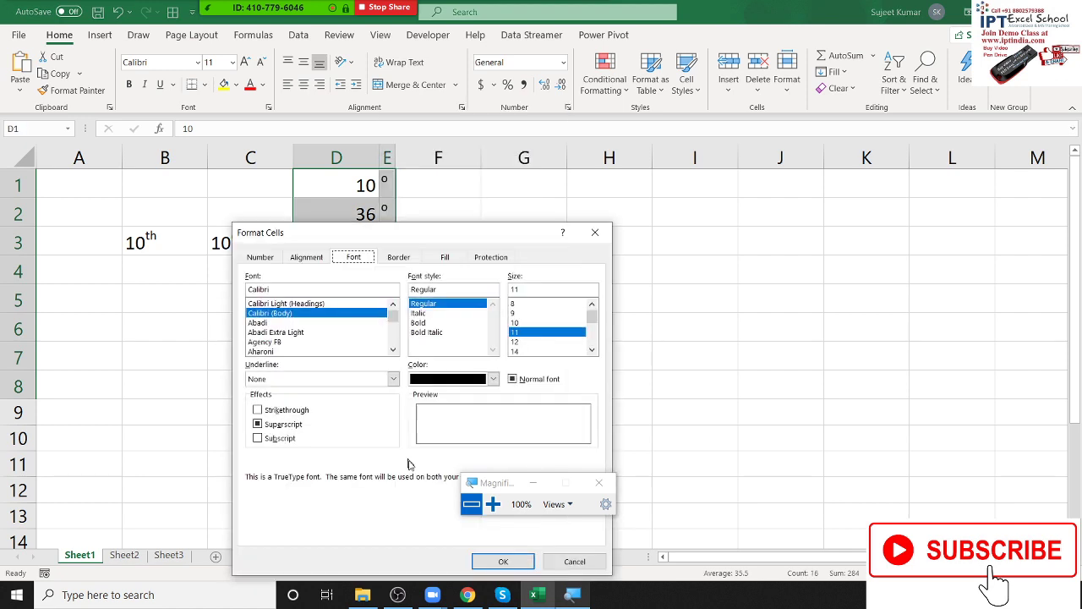
click(398, 257)
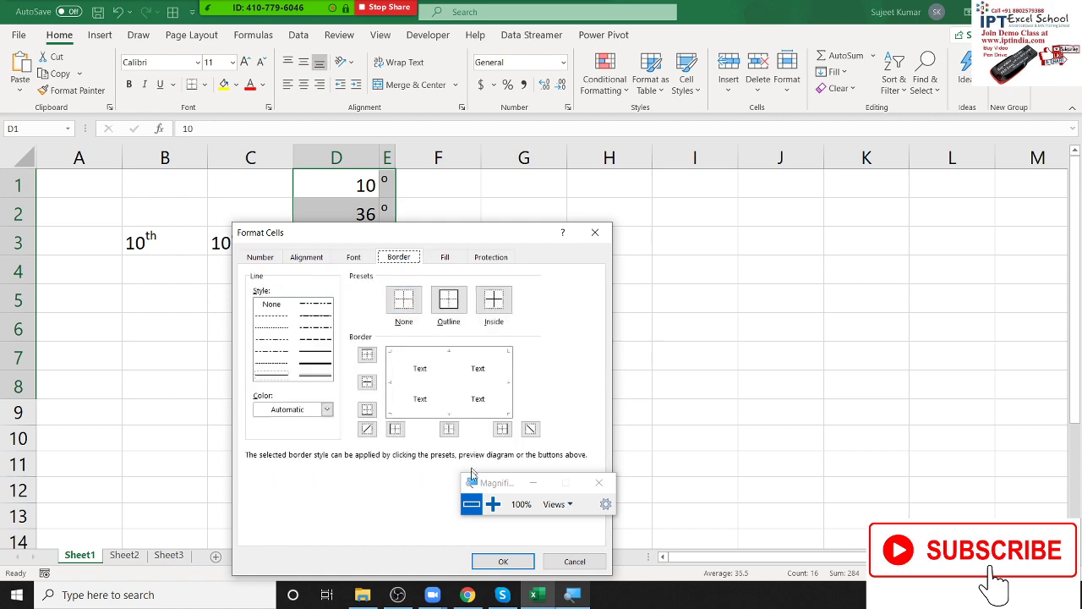
click(493, 505)
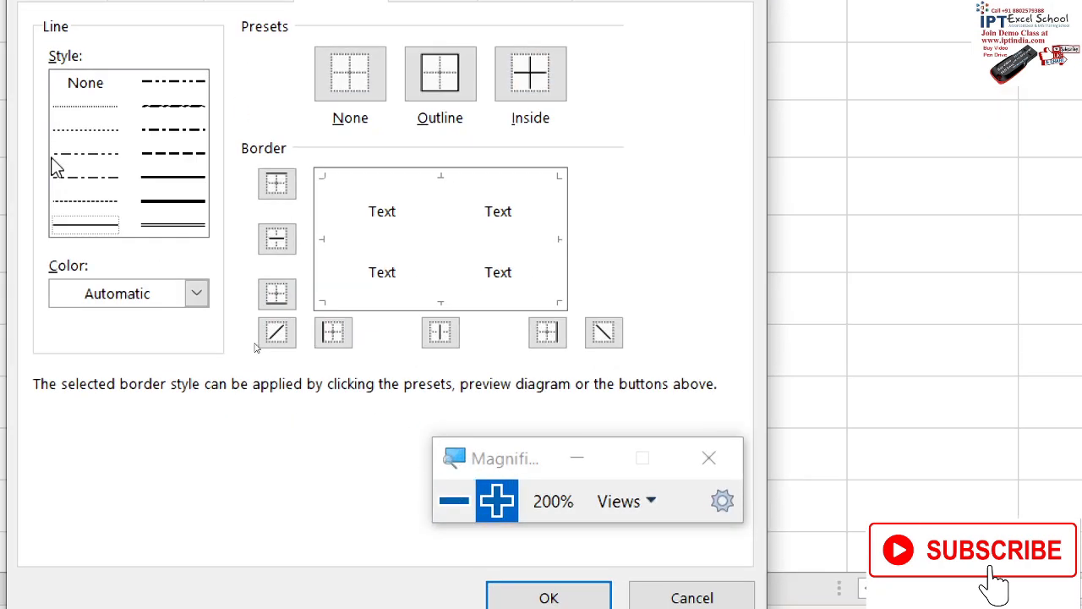
click(184, 178)
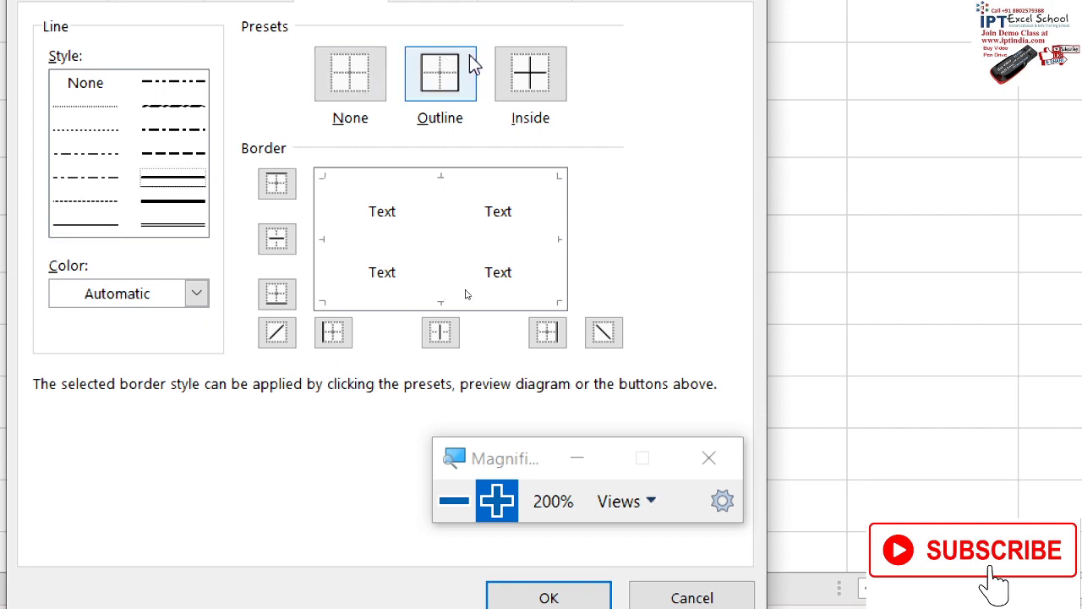
click(445, 76)
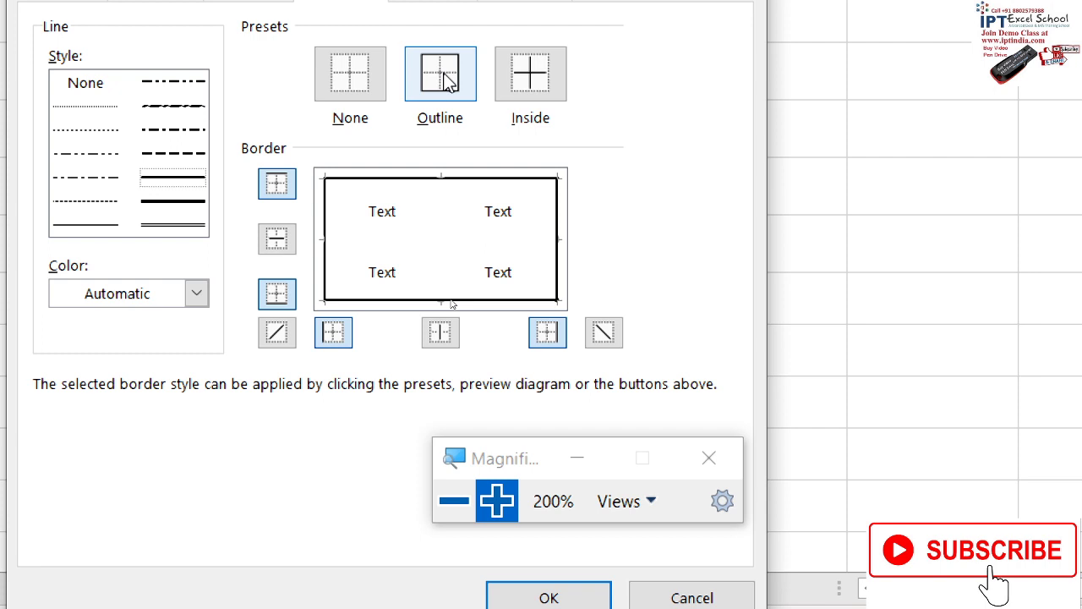
click(82, 226)
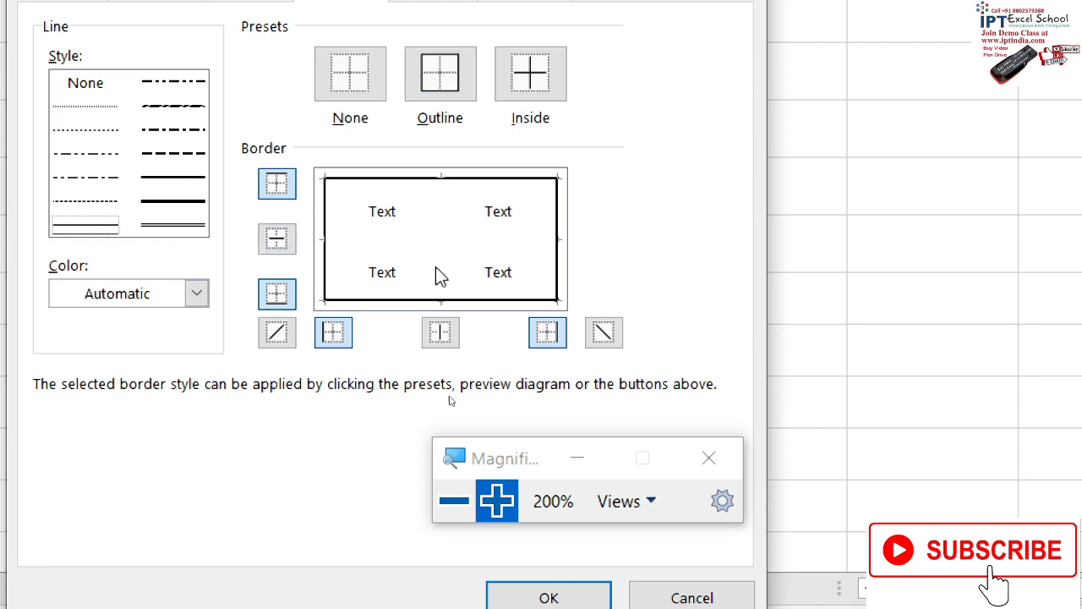
click(438, 241)
click(437, 243)
click(397, 243)
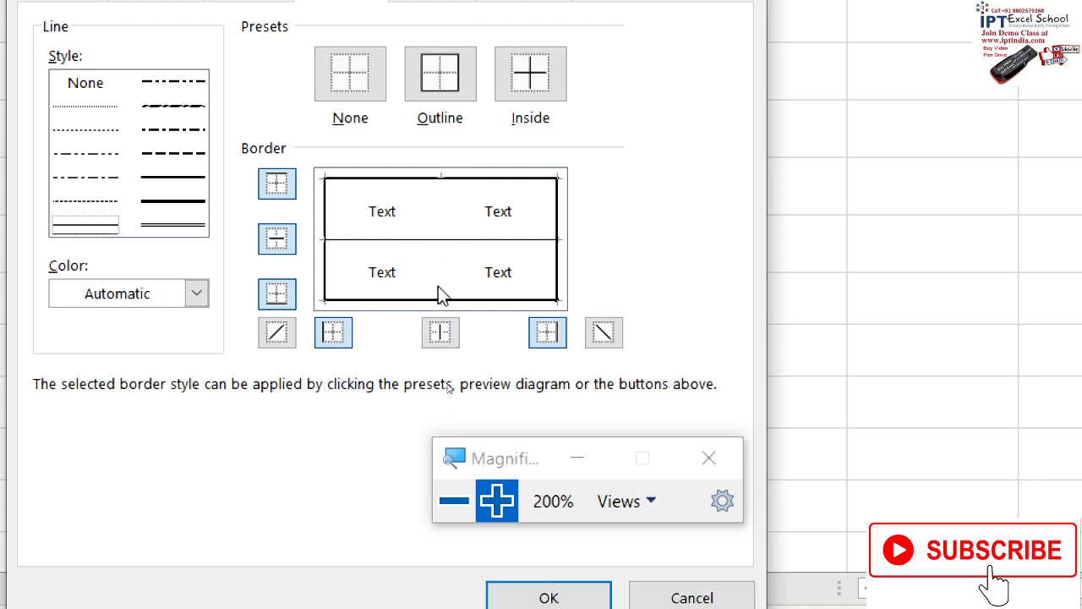
key(Return)
click(468, 522)
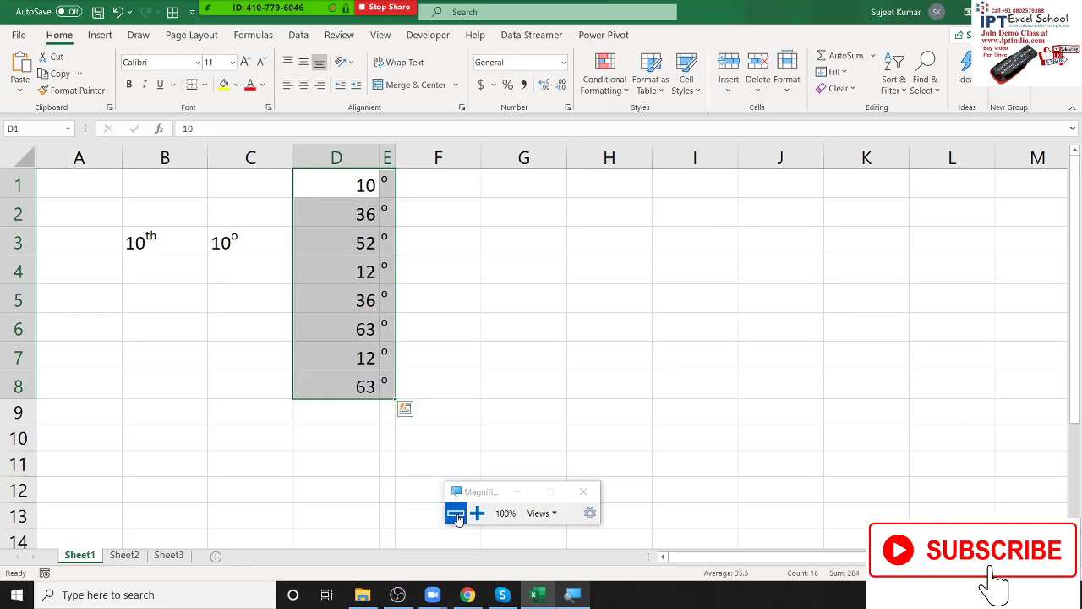
Step: Give D1:D8 a medium outline border with thin inside horizontal lines between rows
right_click(370, 311)
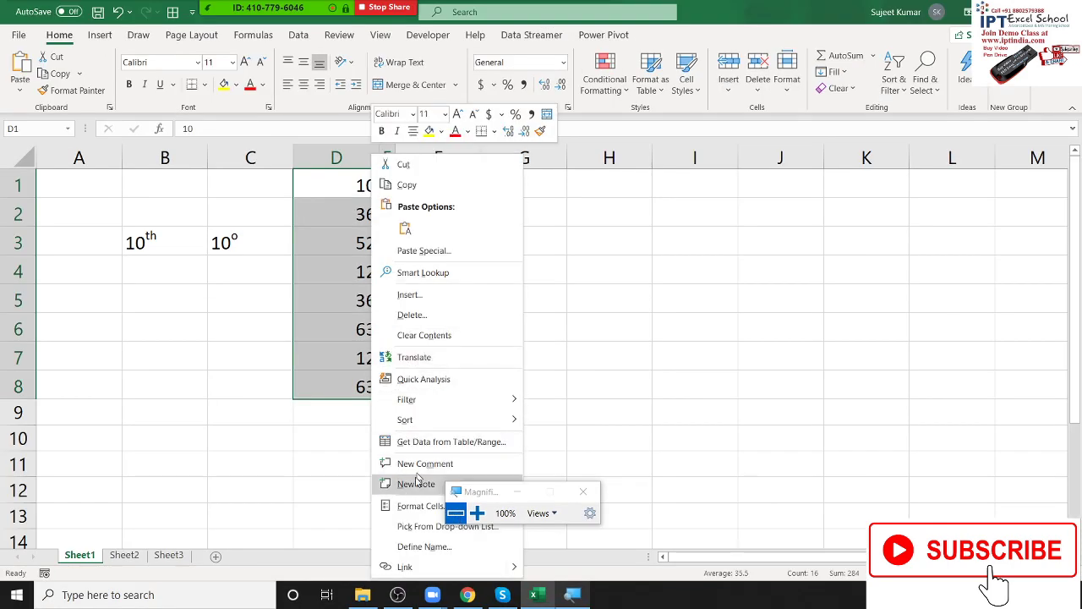
click(415, 506)
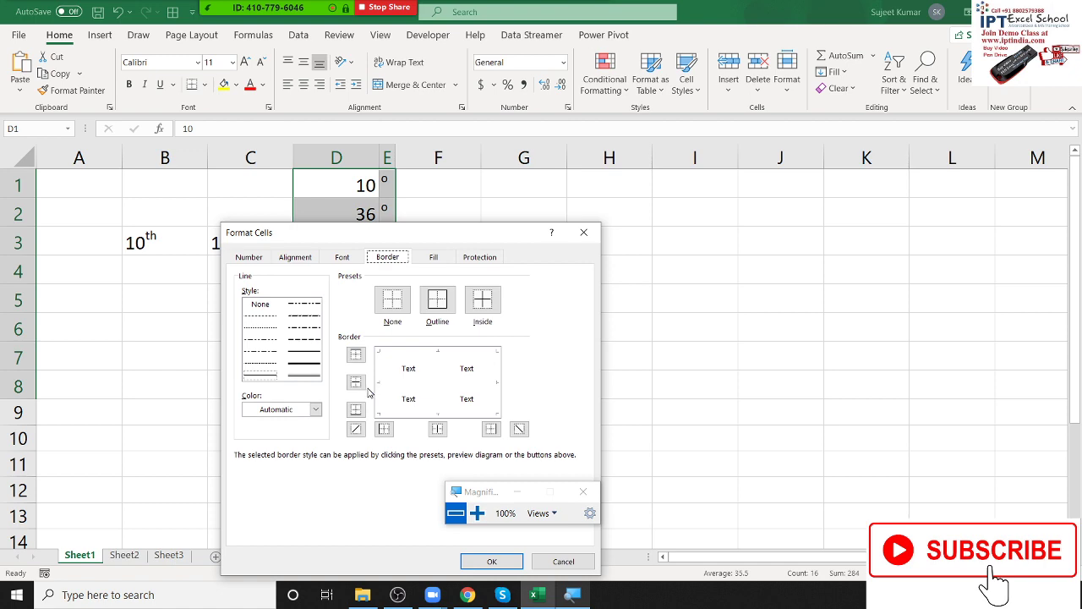
click(477, 512)
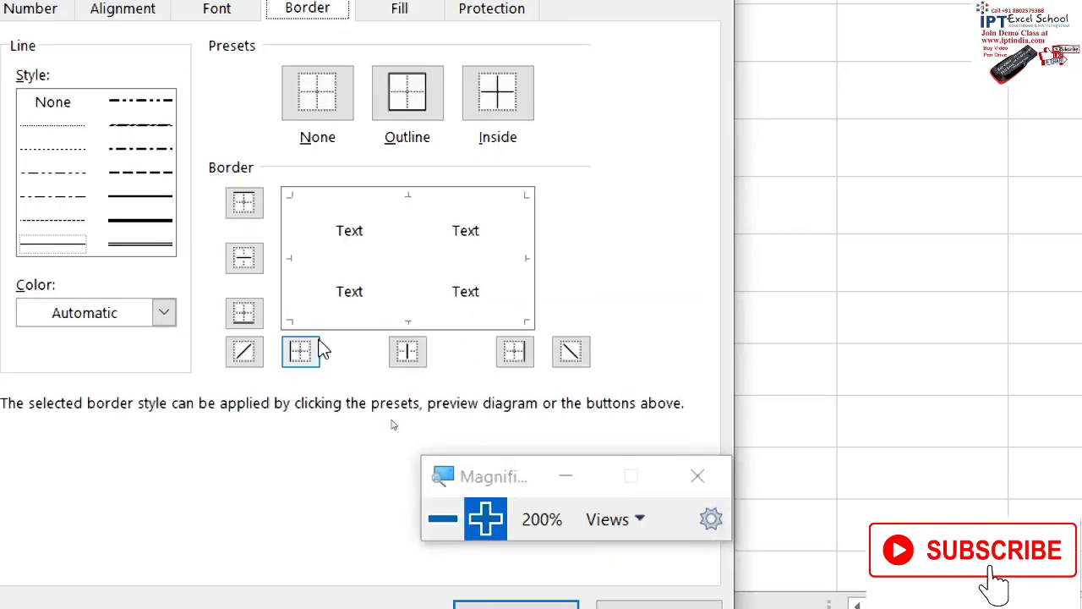
click(148, 197)
click(406, 84)
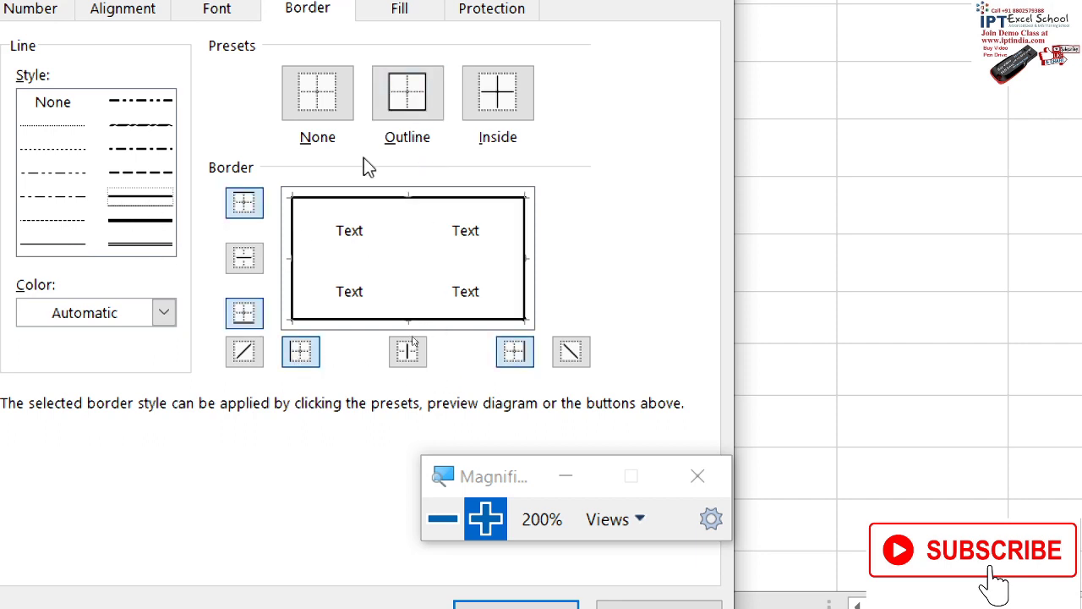
click(89, 245)
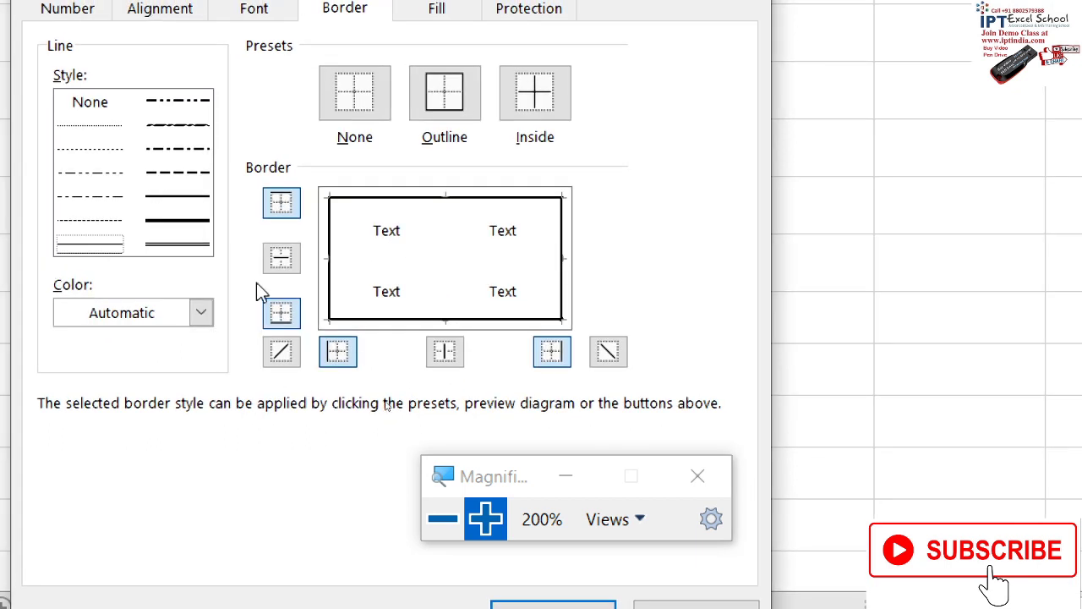
click(415, 269)
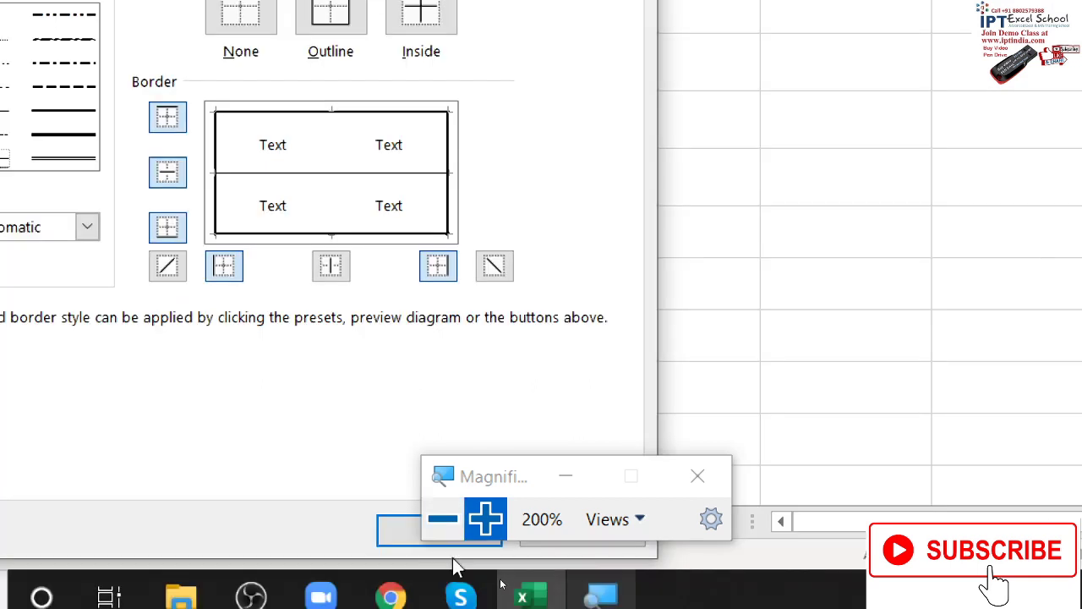
click(401, 536)
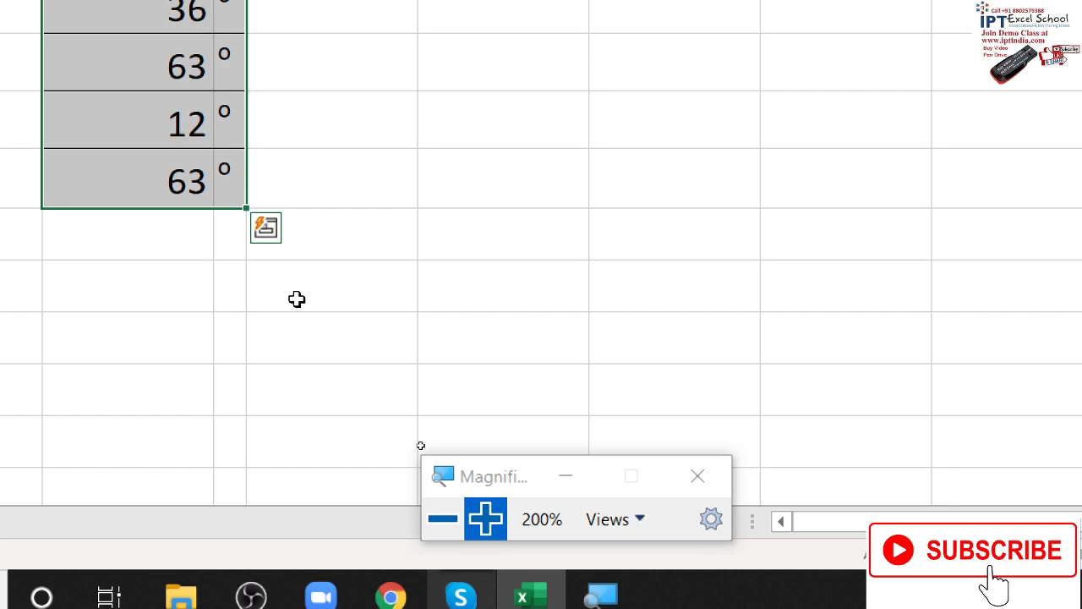
Step: Reset screen magnification to 100% and bring up the Page Layout settings
click(442, 518)
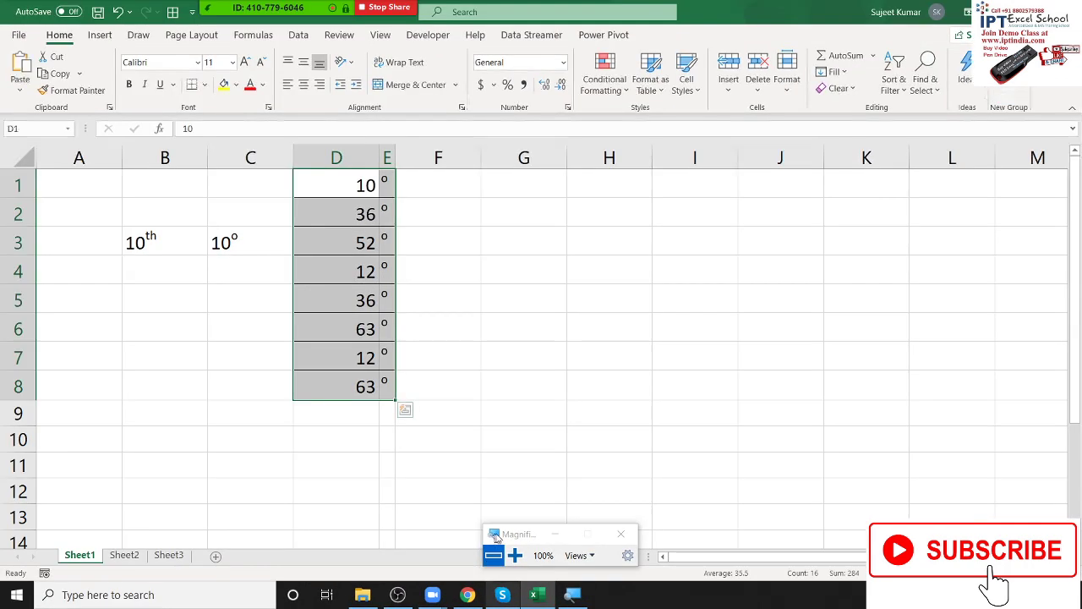
click(536, 361)
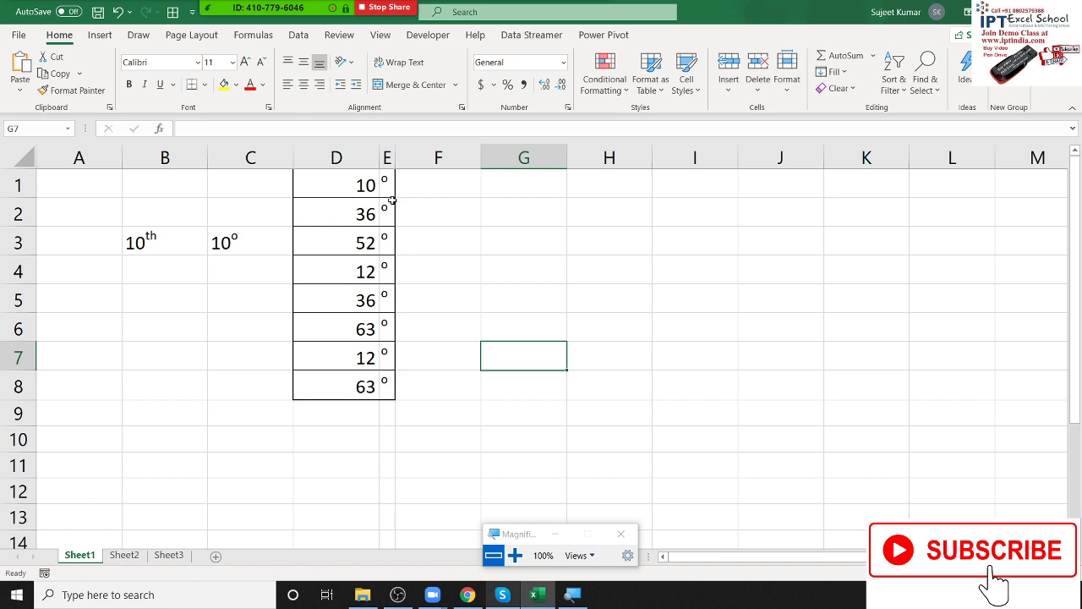
click(207, 41)
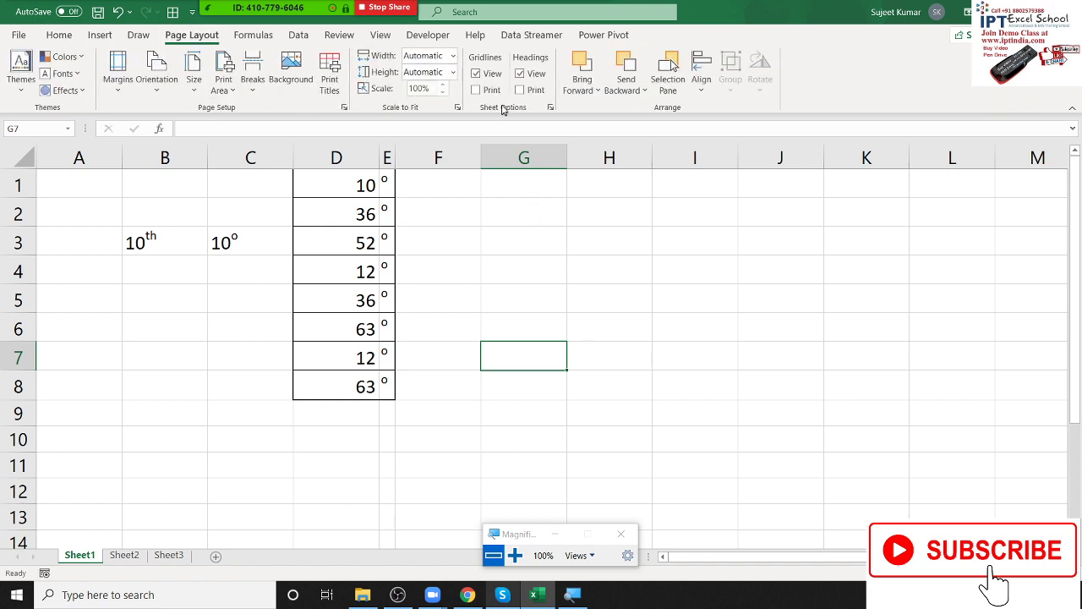
Step: Turn off gridline view and narrow column D to hug the bordered numbers
click(475, 74)
click(500, 299)
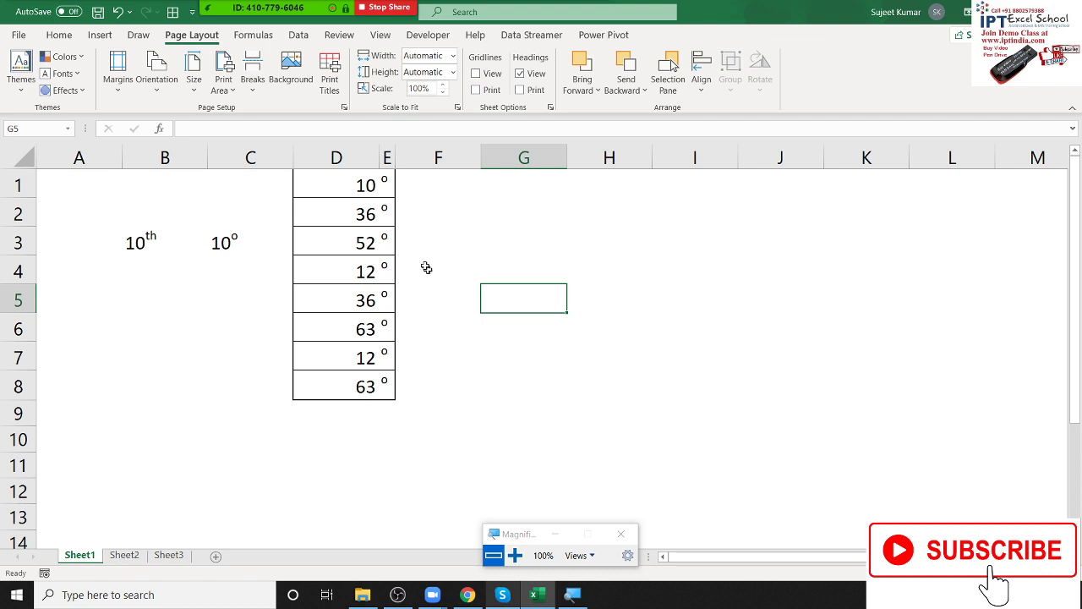
drag(377, 161, 322, 162)
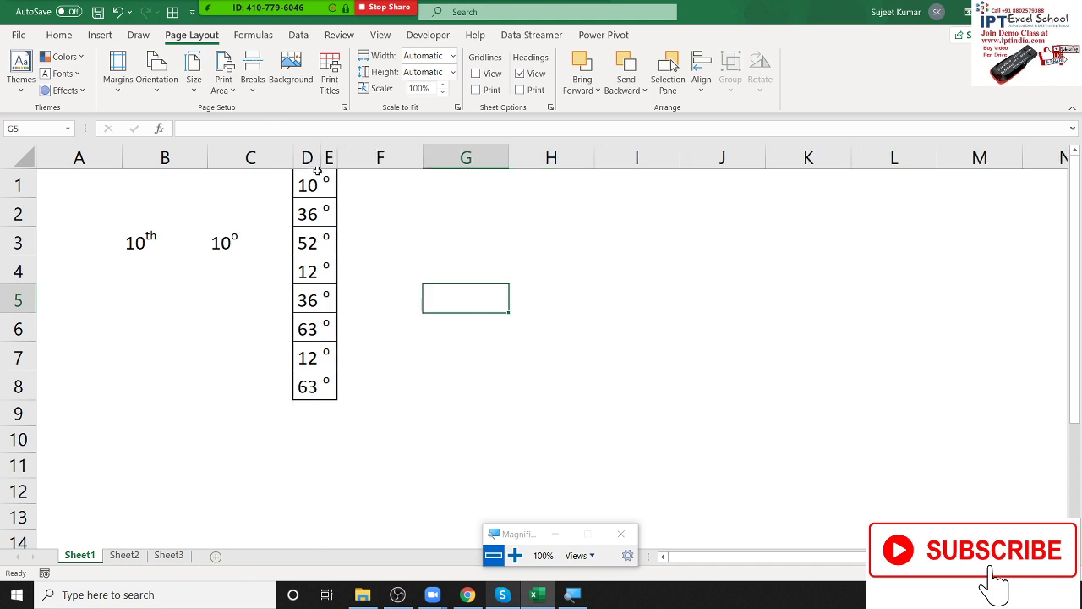
click(441, 335)
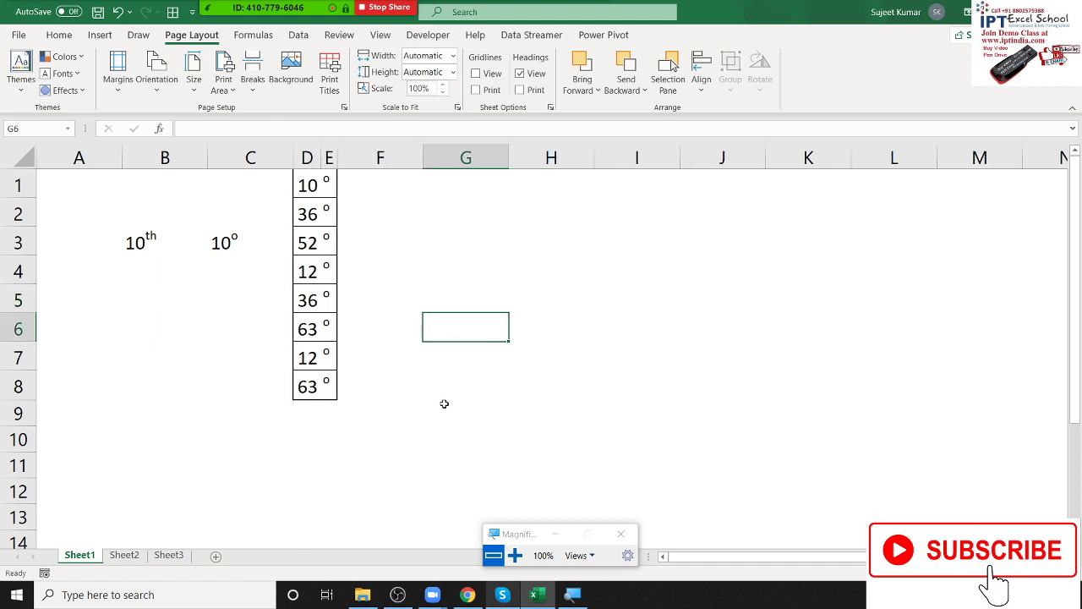
click(452, 259)
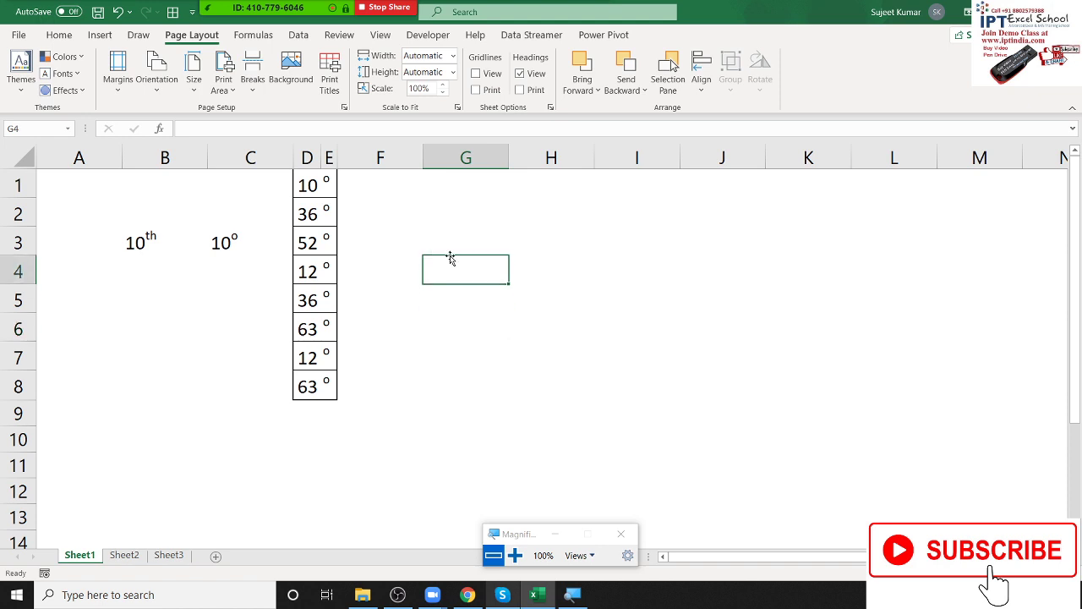
Step: Enter H2O in G4 and format its 2 as subscript
text(H2)
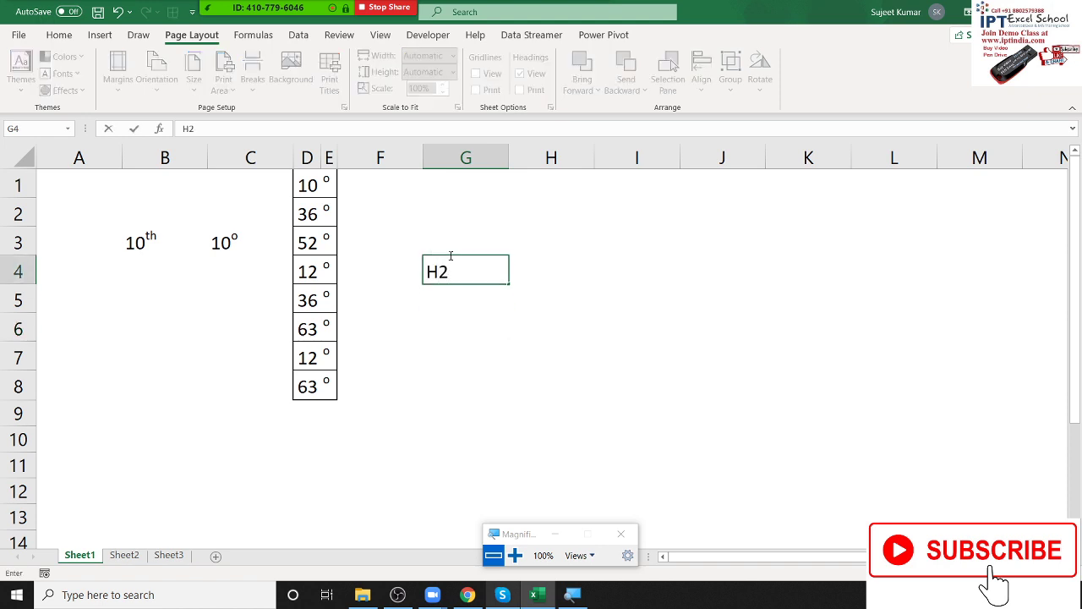
text(O)
key(F2)
key(shift+Right)
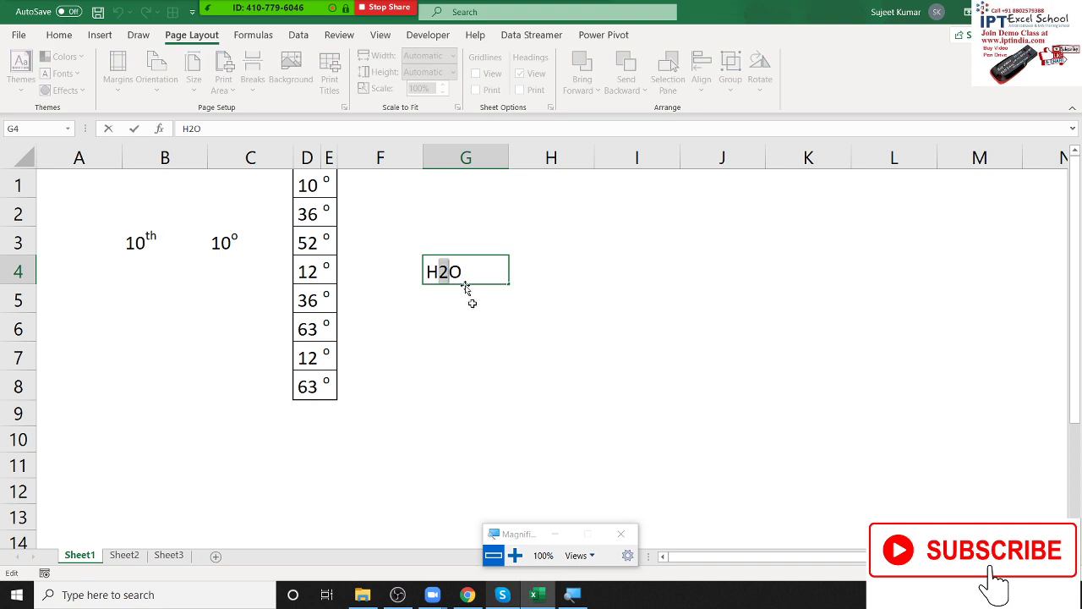
right_click(447, 267)
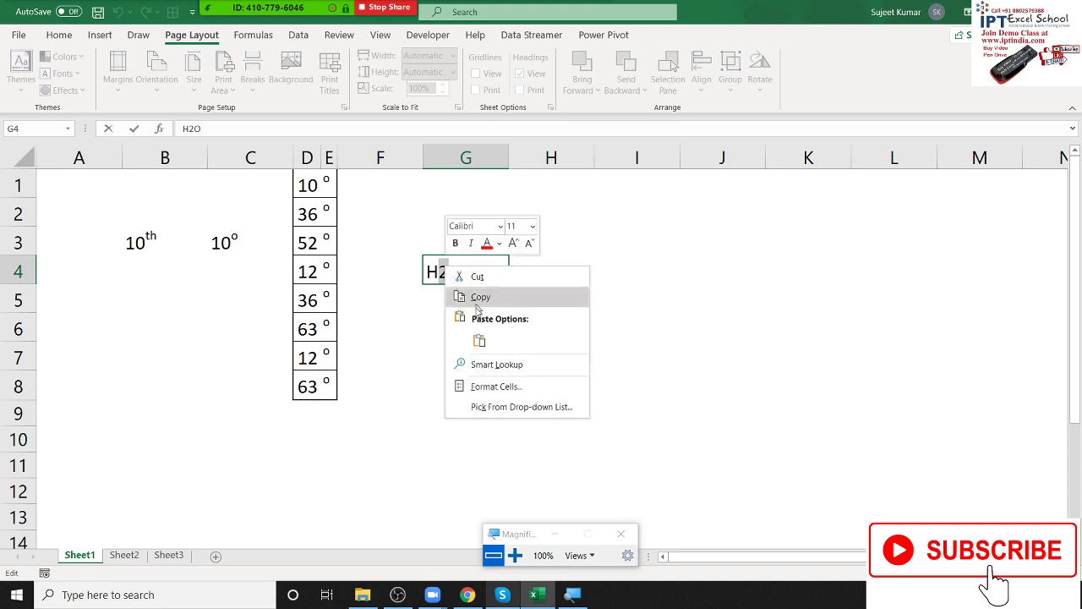
click(493, 385)
click(339, 416)
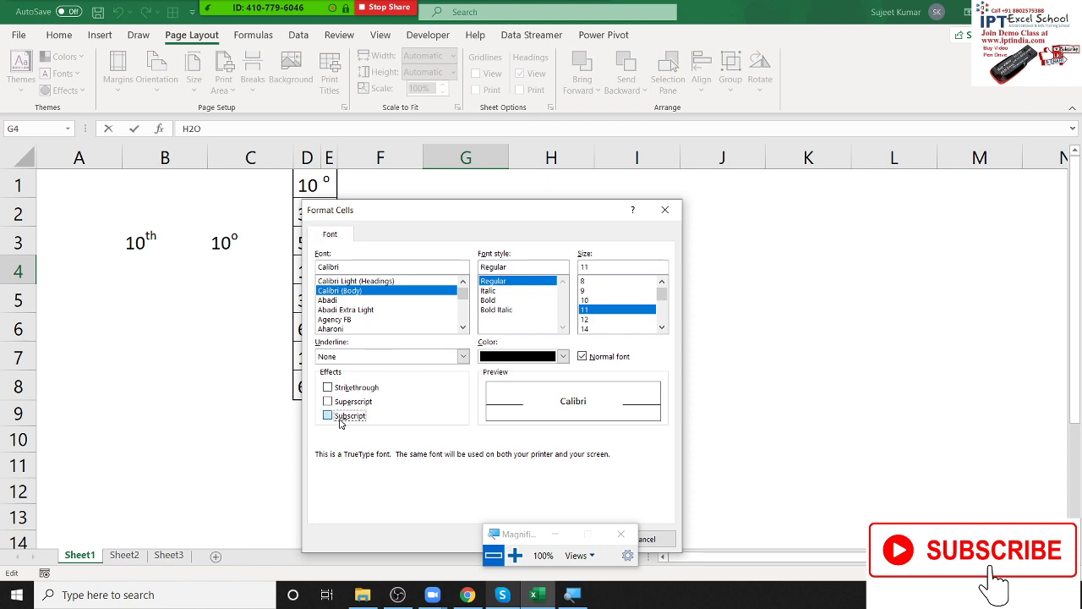
drag(504, 218, 746, 124)
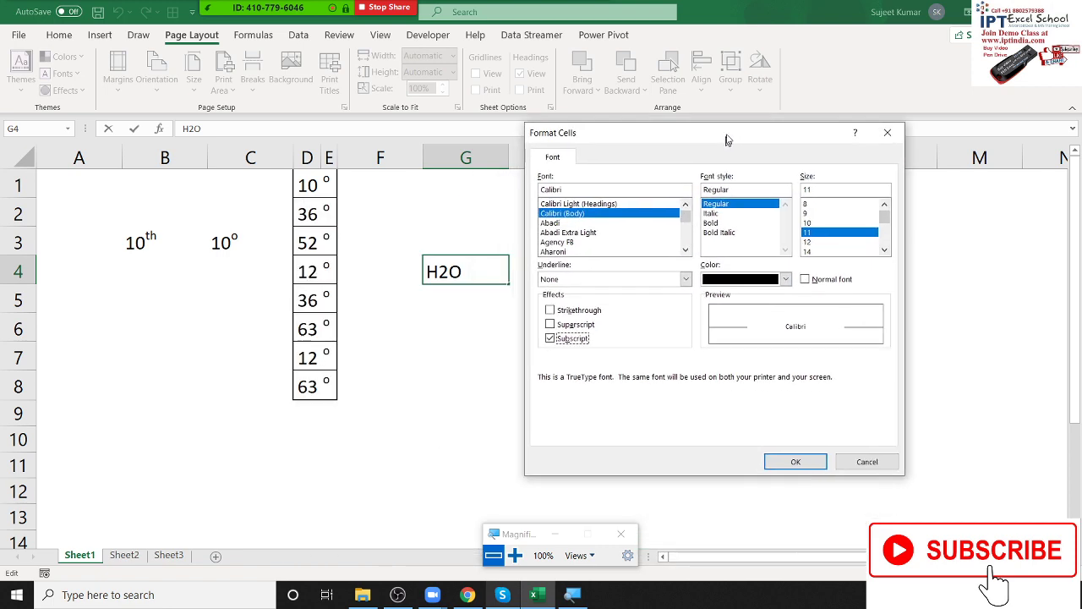
click(816, 446)
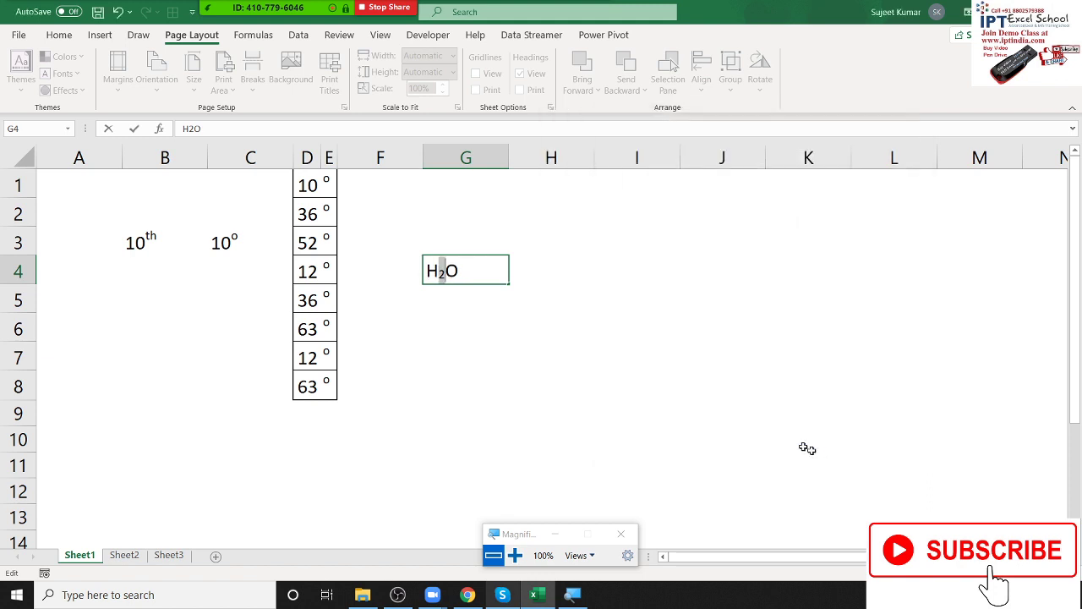
click(592, 353)
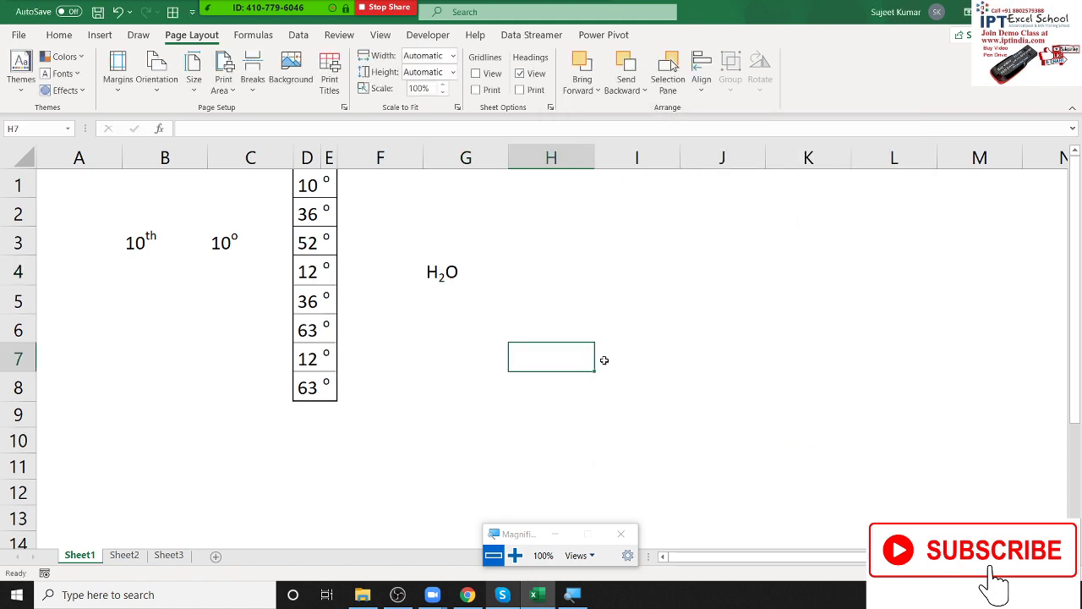
click(457, 268)
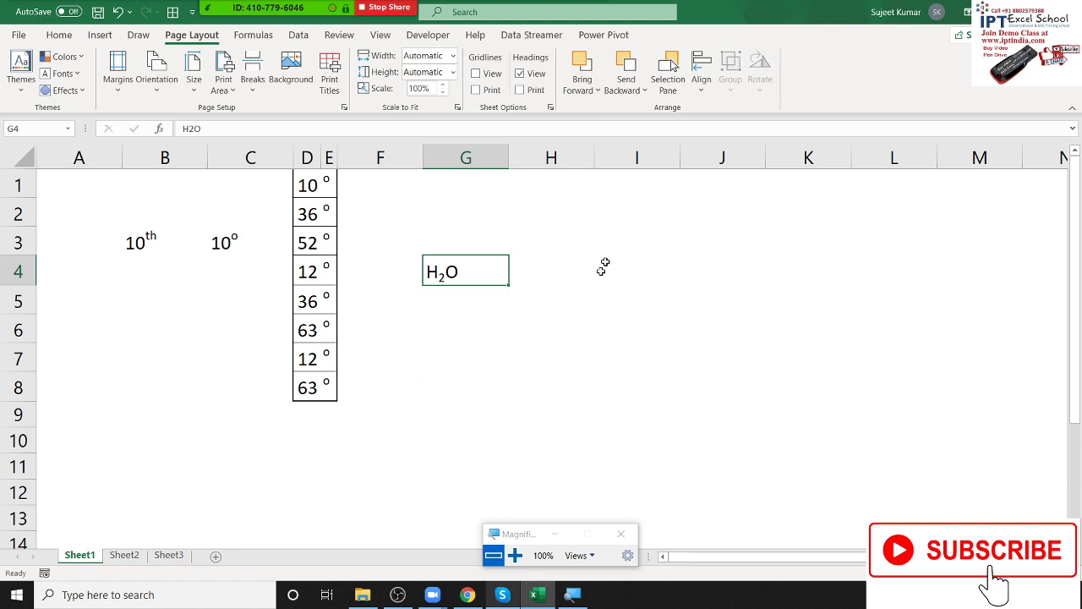
Step: Enter 85, 36, 52, 65, 25, 63, 45 and 25 down I1:I8
click(640, 187)
text(8)
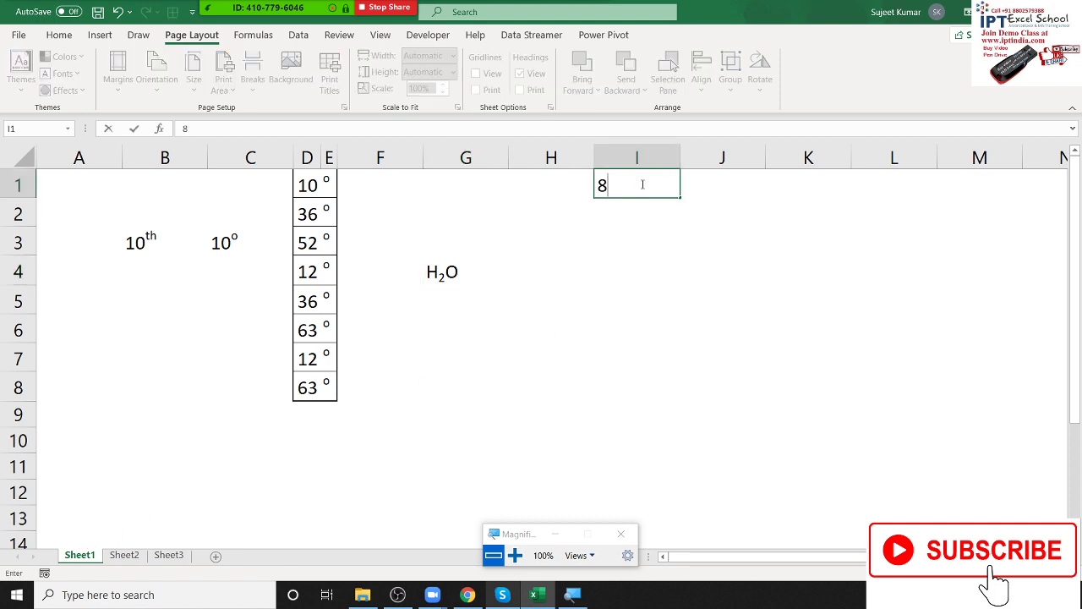
text(5)
key(Return)
text(36)
key(Return)
text(52)
key(Return)
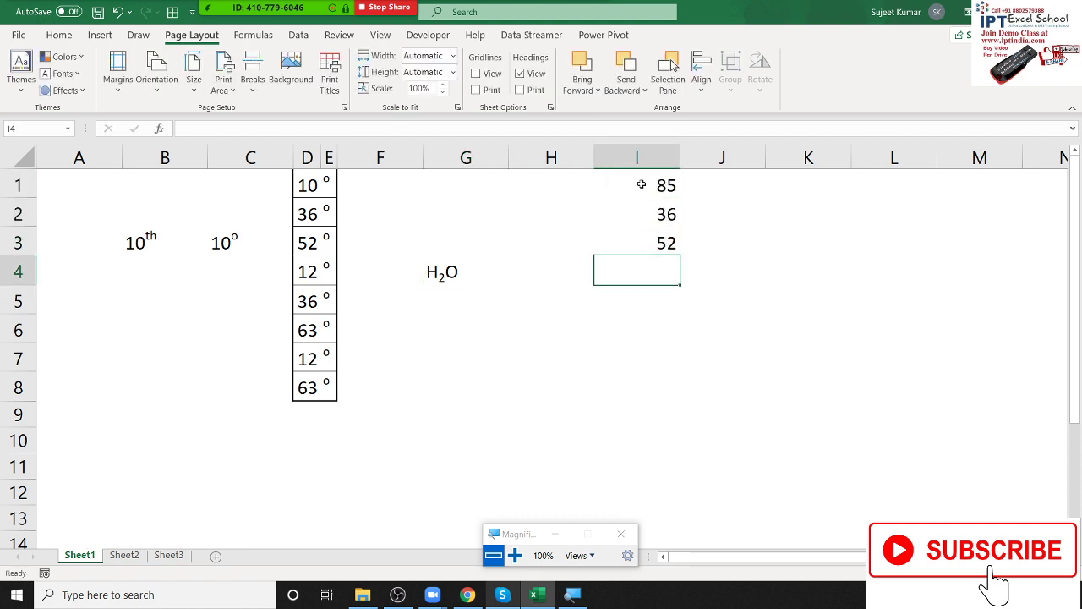
text(65)
key(Return)
text(25)
key(Return)
text(63)
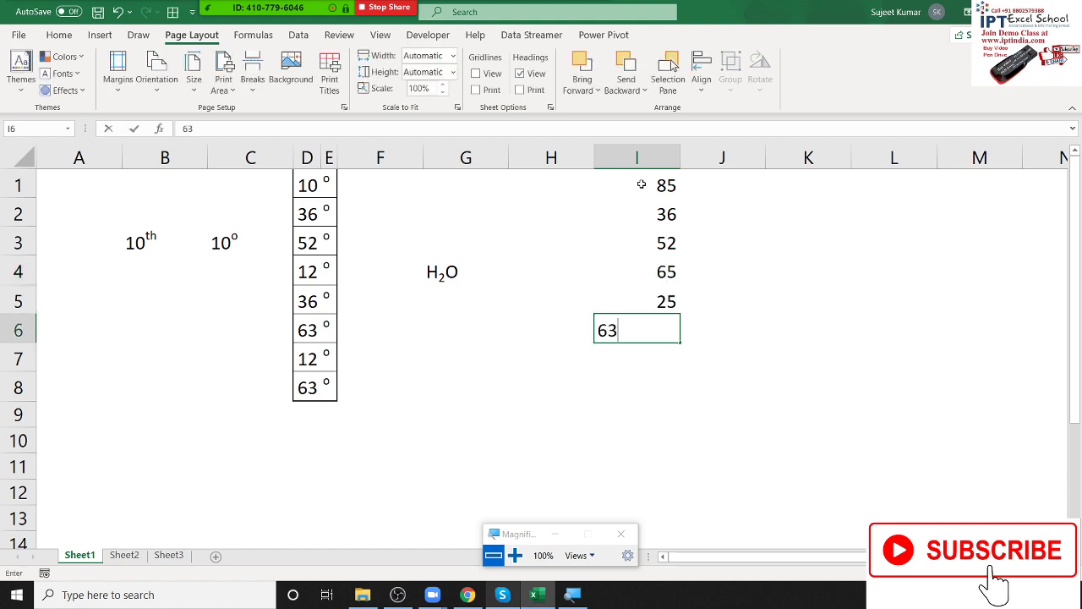
key(Return)
text(45)
key(Return)
text(25)
key(Return)
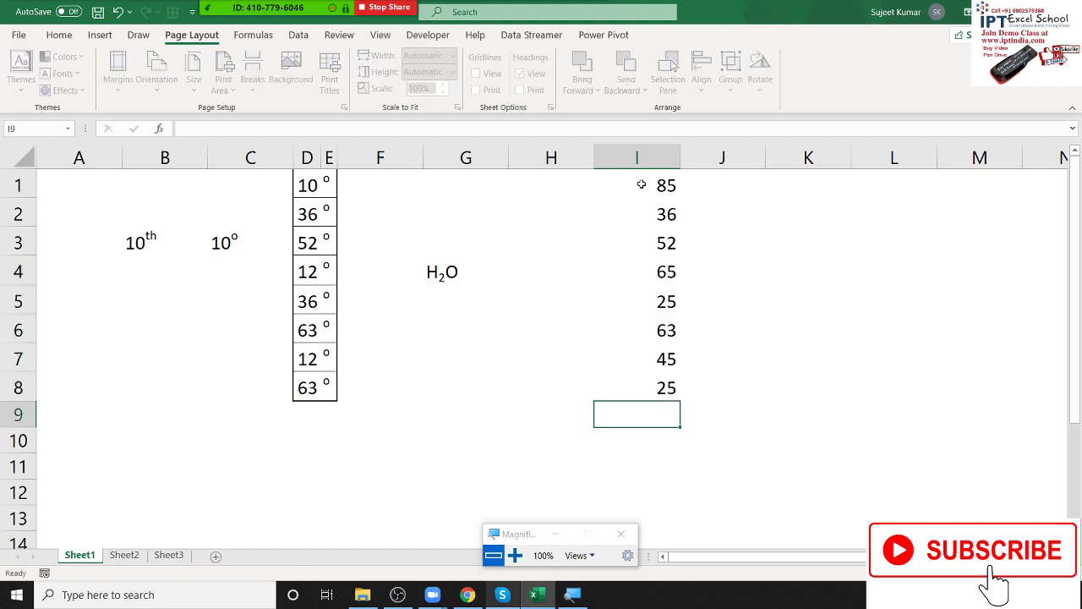
Step: Narrow column I to fit its numbers
mouse_move(276, 11)
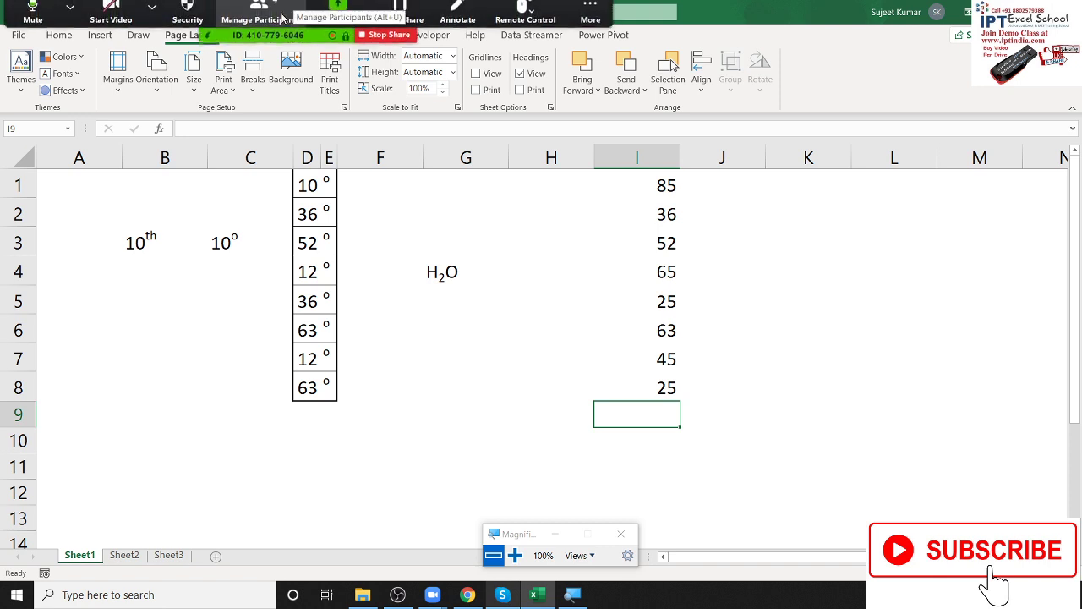
drag(677, 155, 643, 155)
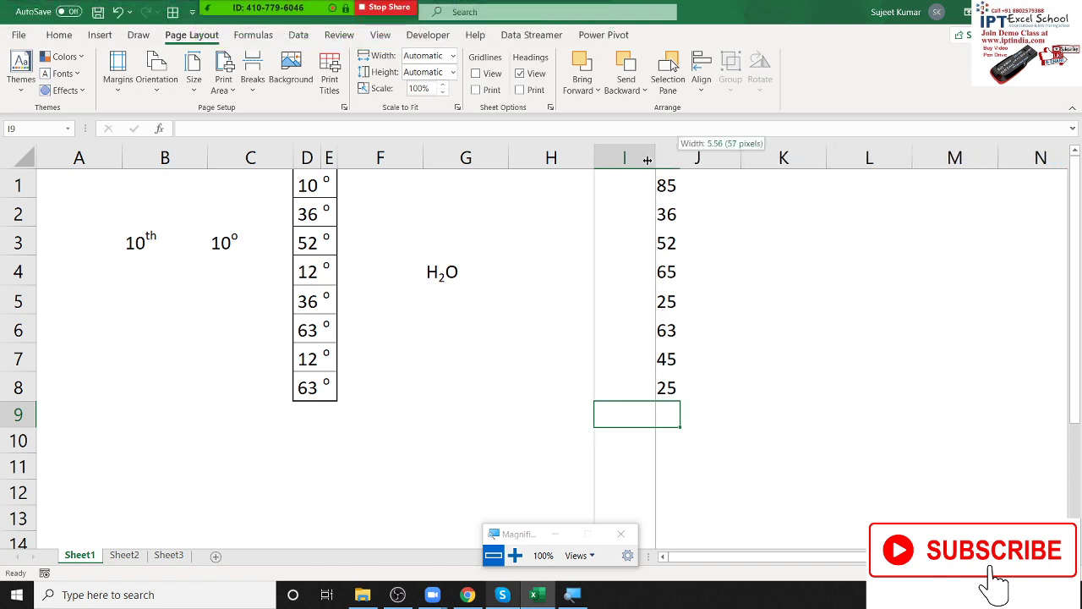
mouse_move(406, 11)
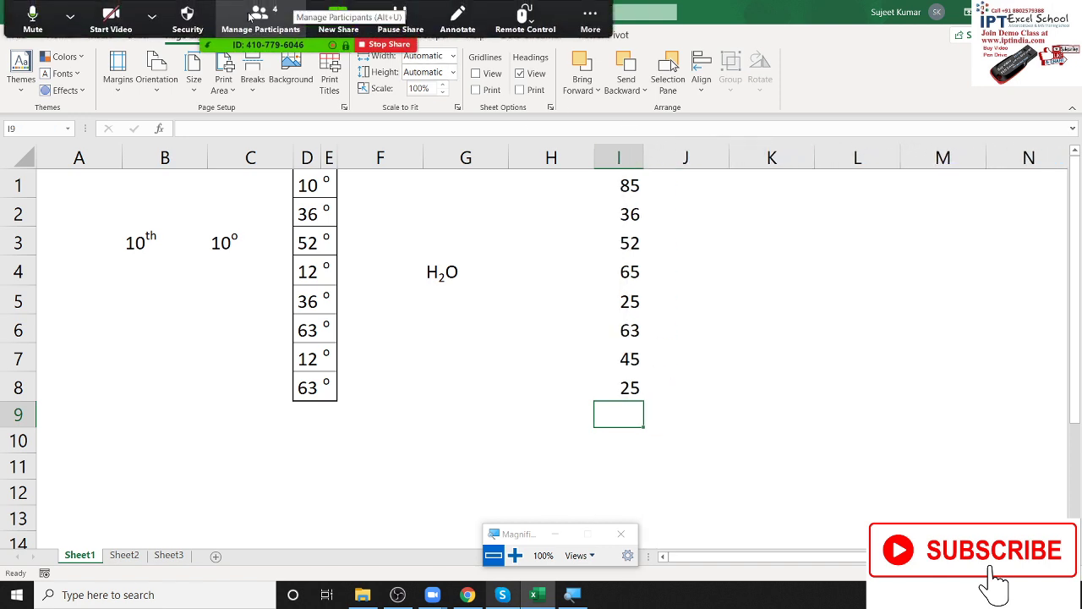
click(455, 20)
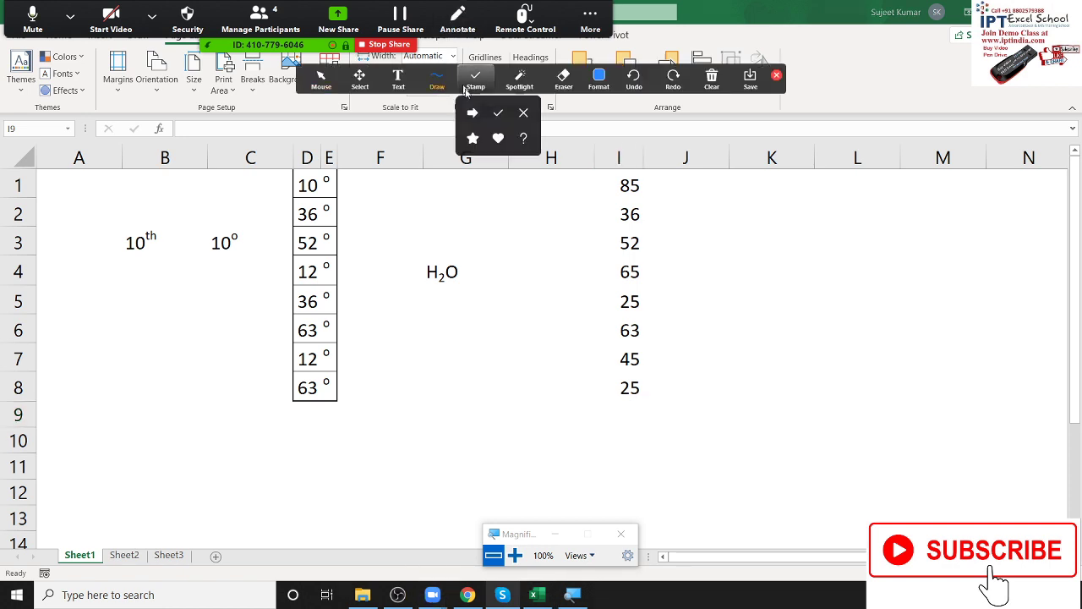
drag(618, 236, 647, 258)
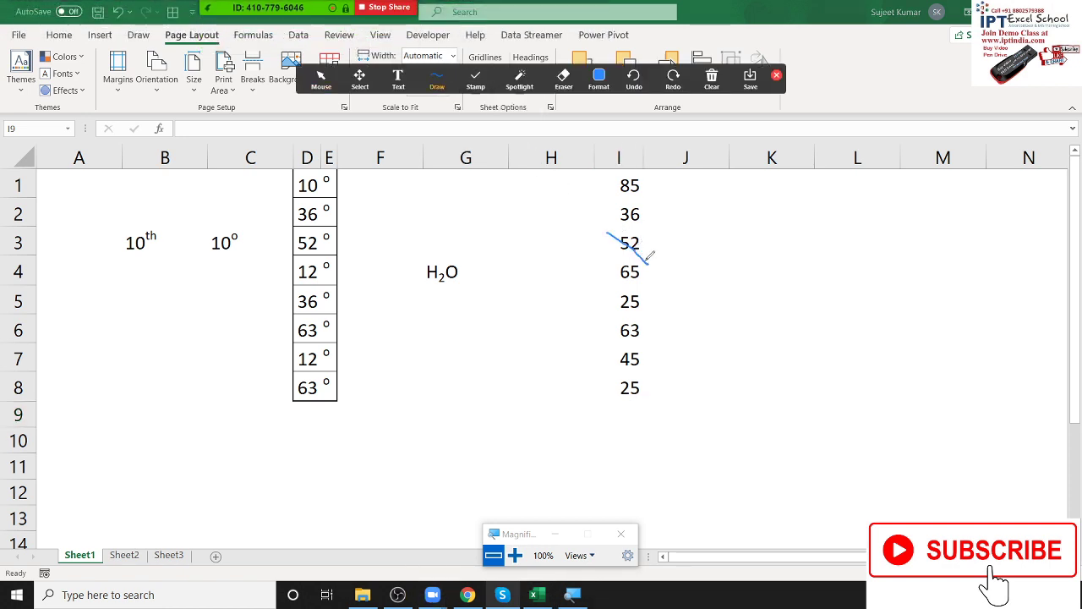
drag(644, 217, 612, 263)
mouse_move(614, 317)
mouse_down()
mouse_move(642, 340)
mouse_move(646, 321)
mouse_move(627, 341)
mouse_move(651, 382)
mouse_move(628, 372)
mouse_up()
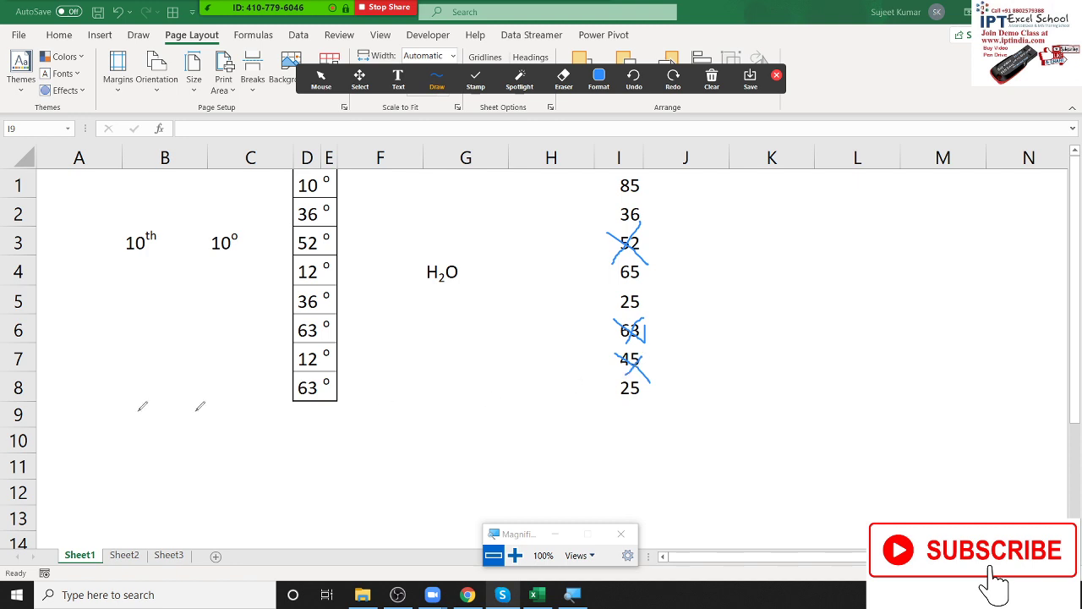
click(712, 77)
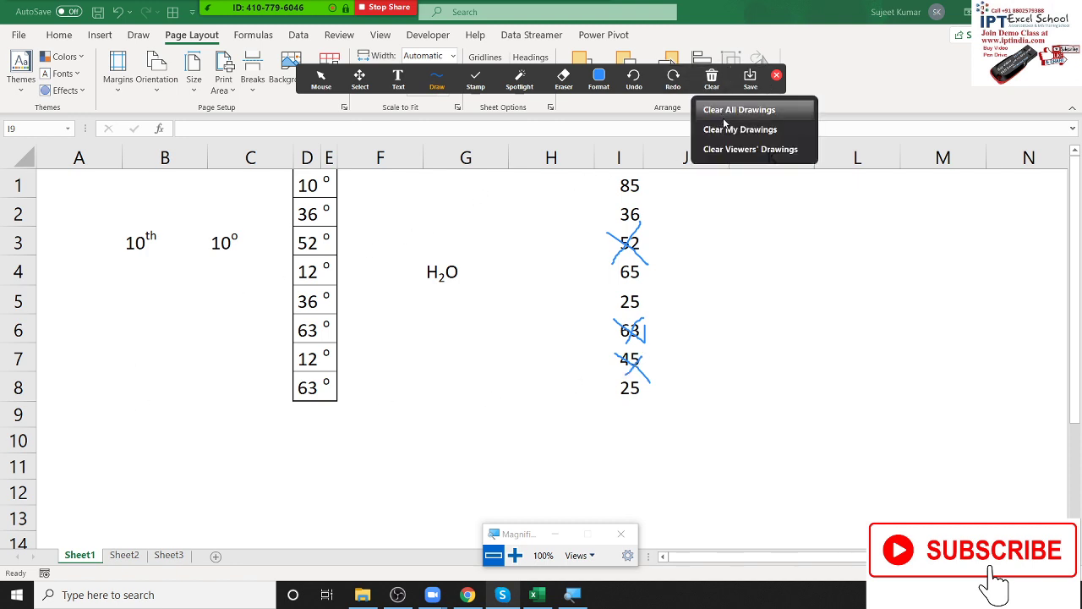
click(724, 119)
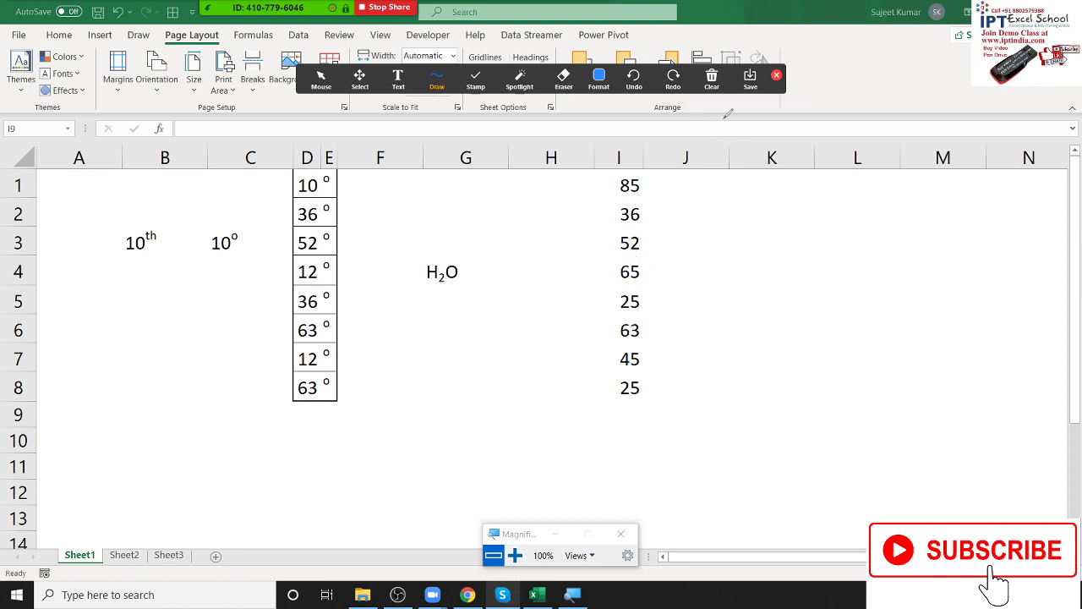
click(777, 75)
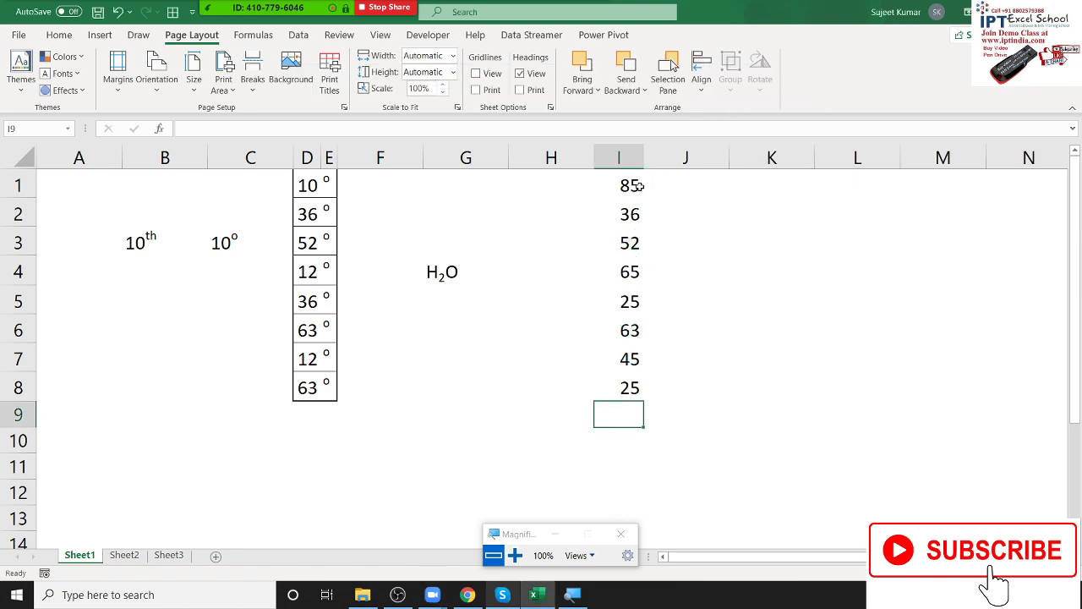
Step: Cross out 36 in I2 with thin red rising and falling diagonal borders
click(630, 214)
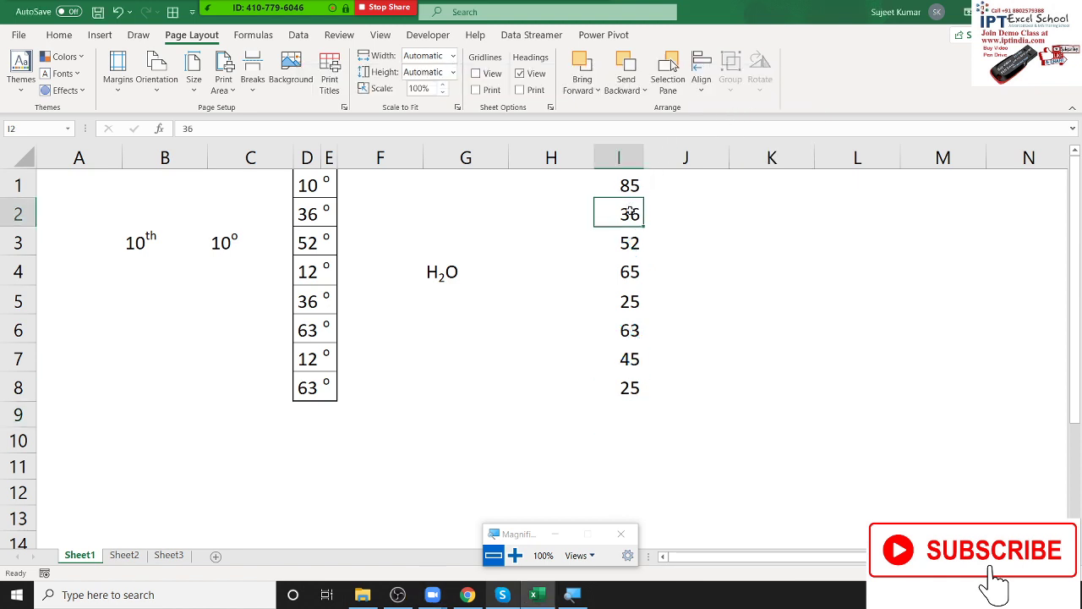
right_click(630, 213)
click(670, 505)
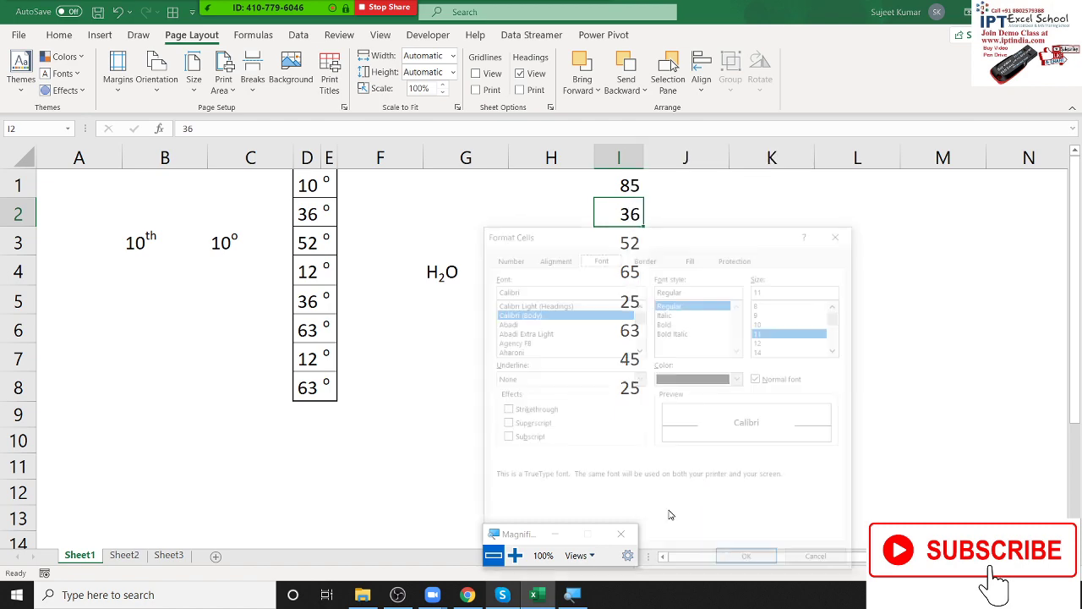
drag(652, 220, 426, 153)
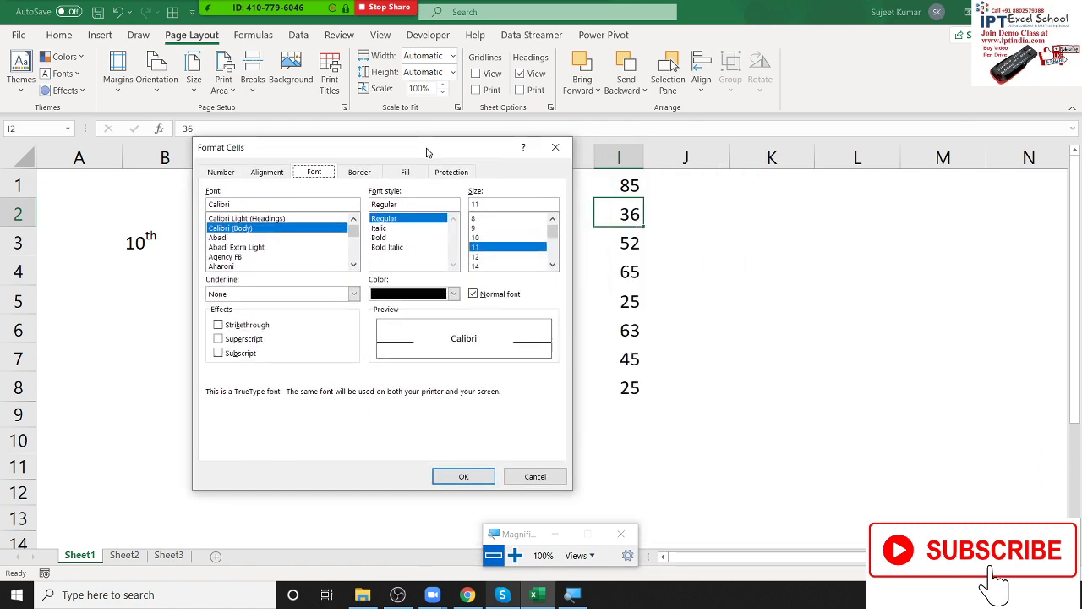
click(361, 175)
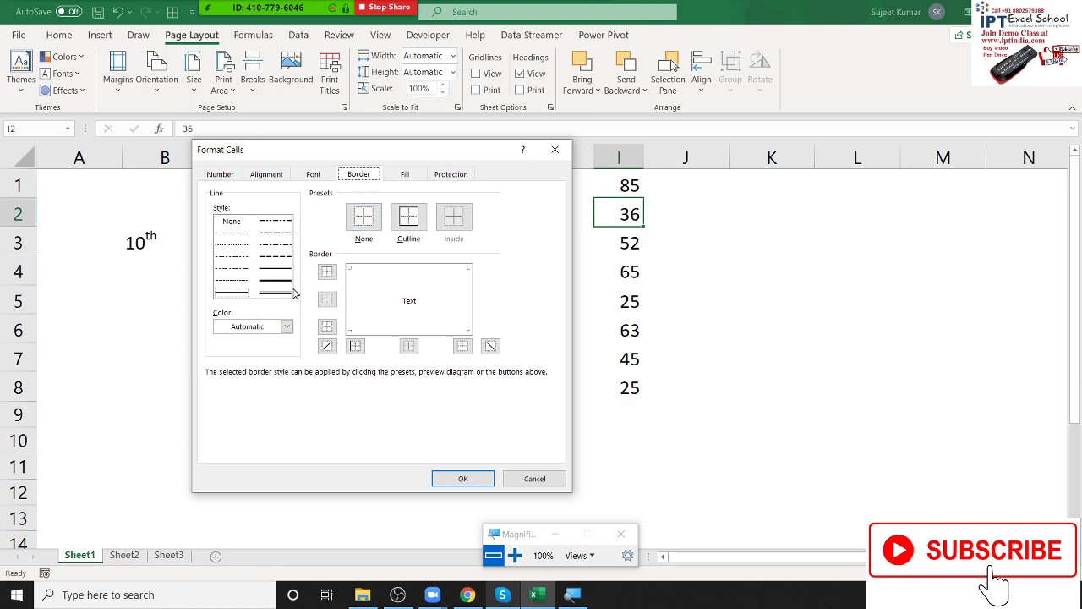
click(515, 556)
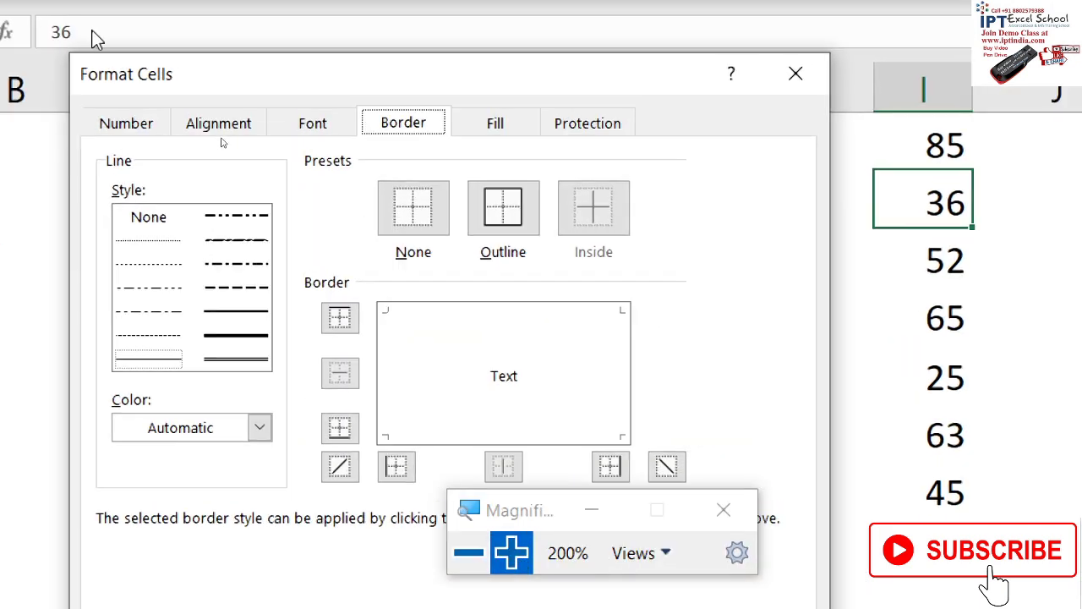
click(217, 311)
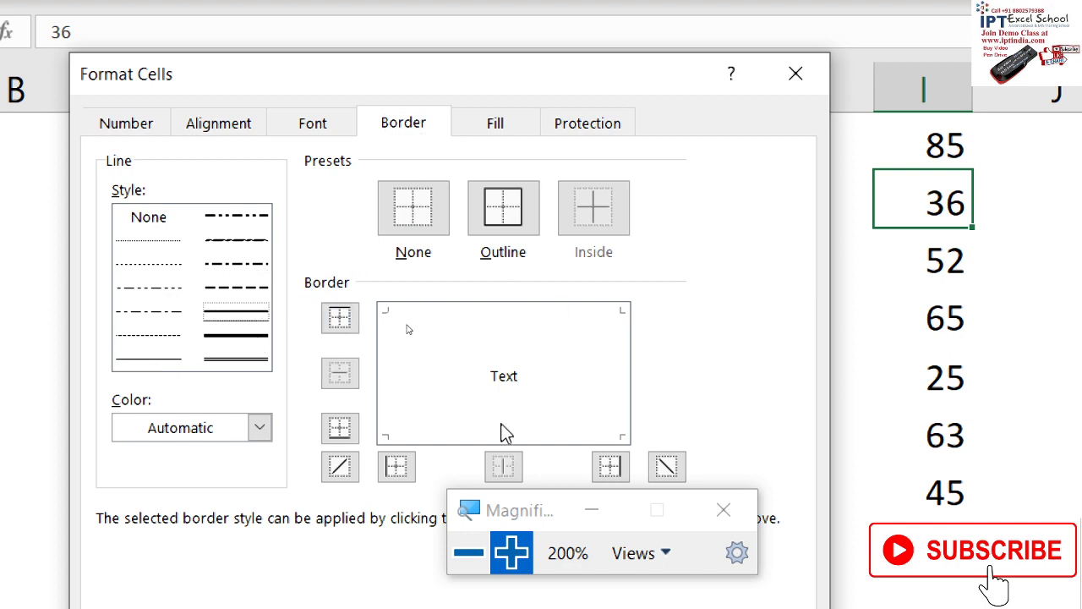
click(339, 466)
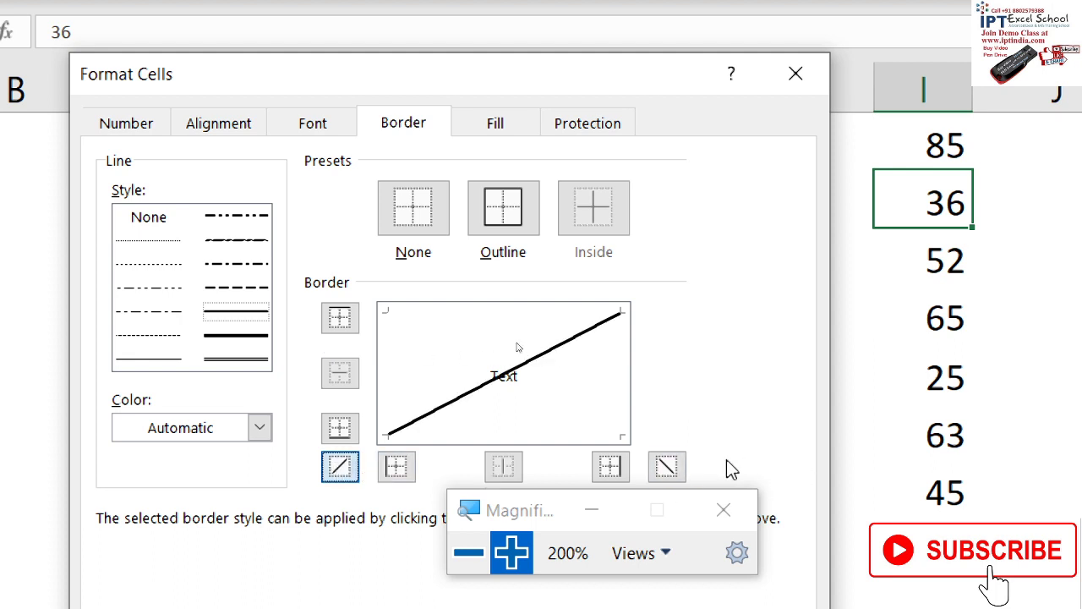
click(667, 466)
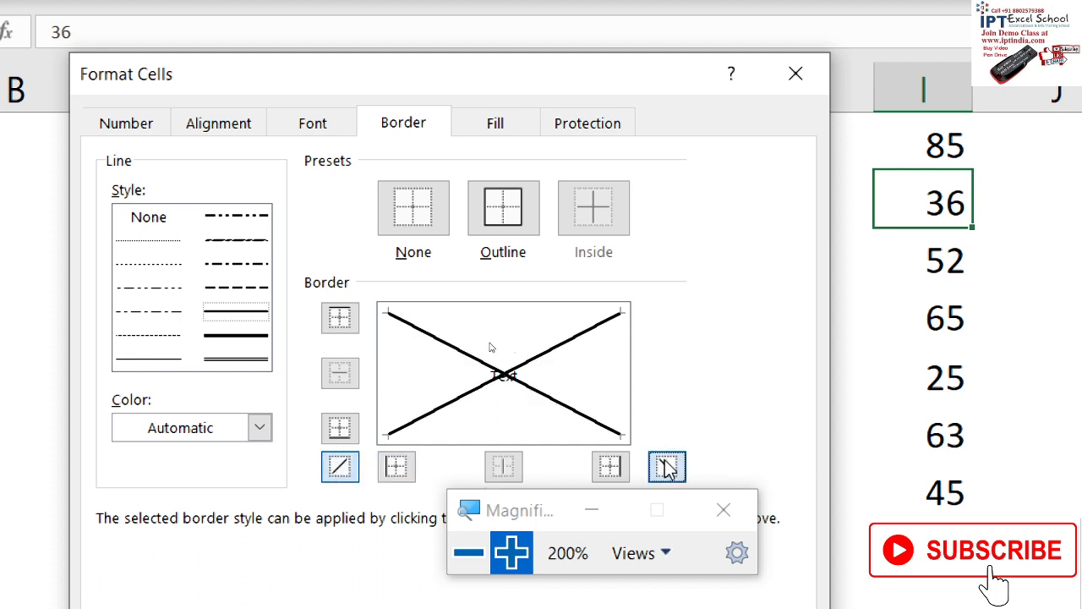
click(259, 427)
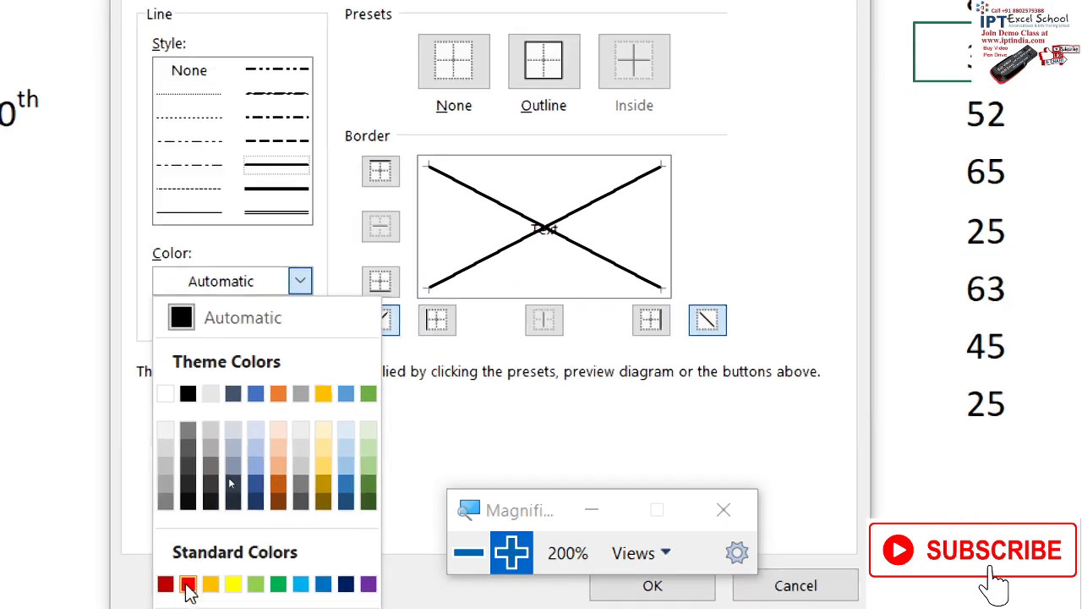
click(188, 585)
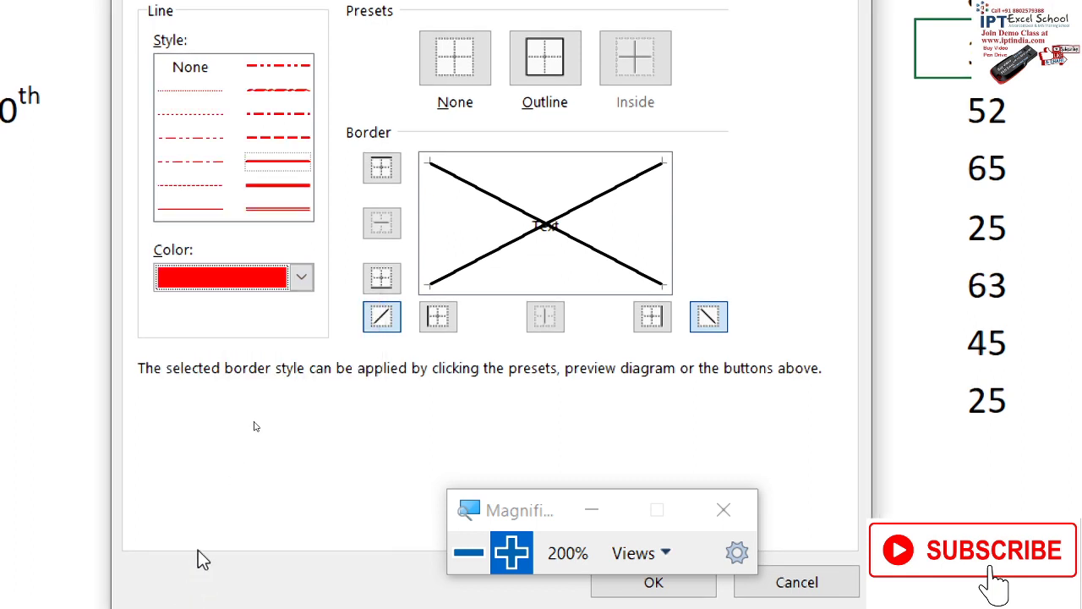
click(478, 187)
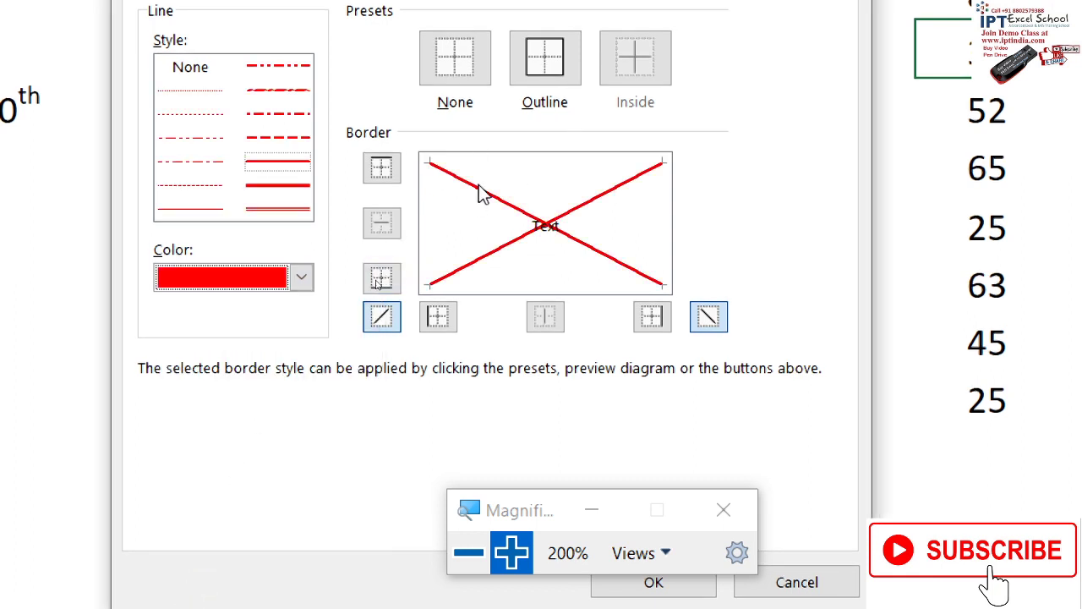
click(470, 558)
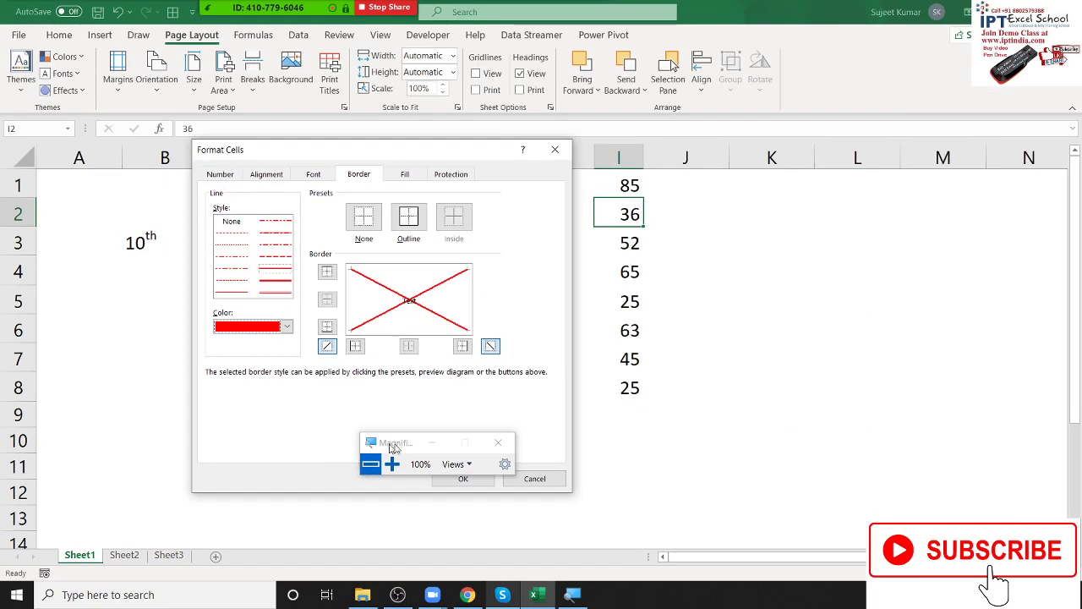
click(498, 442)
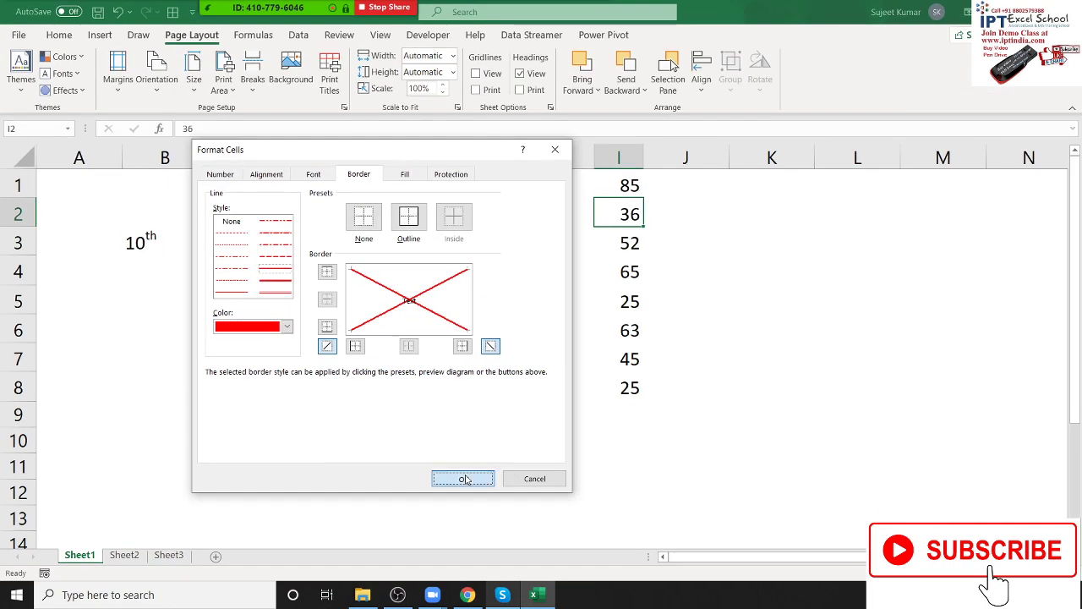
click(460, 479)
click(482, 338)
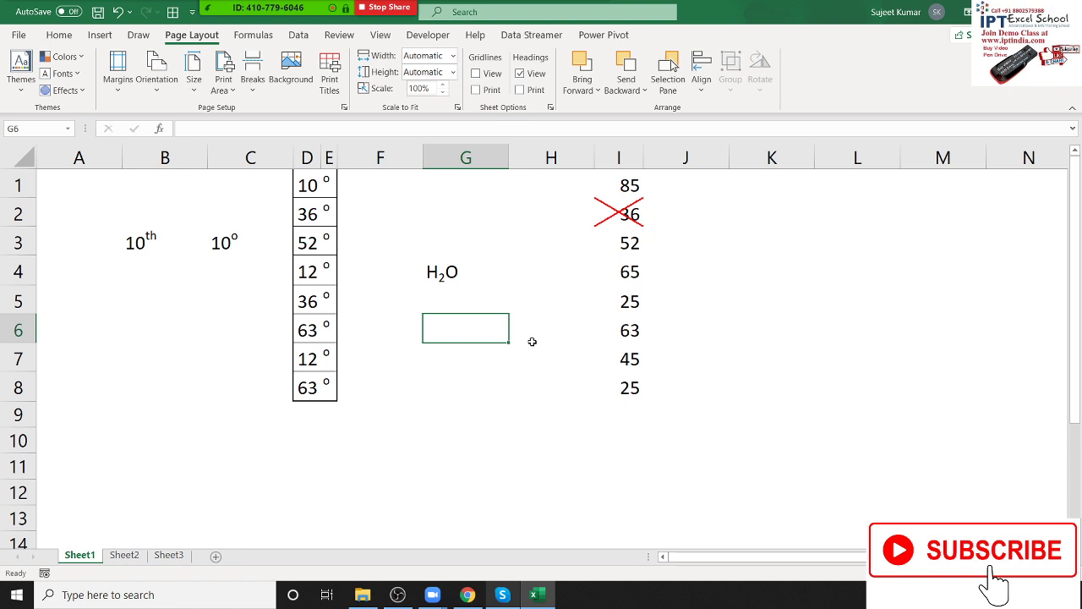
Step: Narrow column I slightly and repeat the red cross on I5 and I7
drag(640, 159, 631, 159)
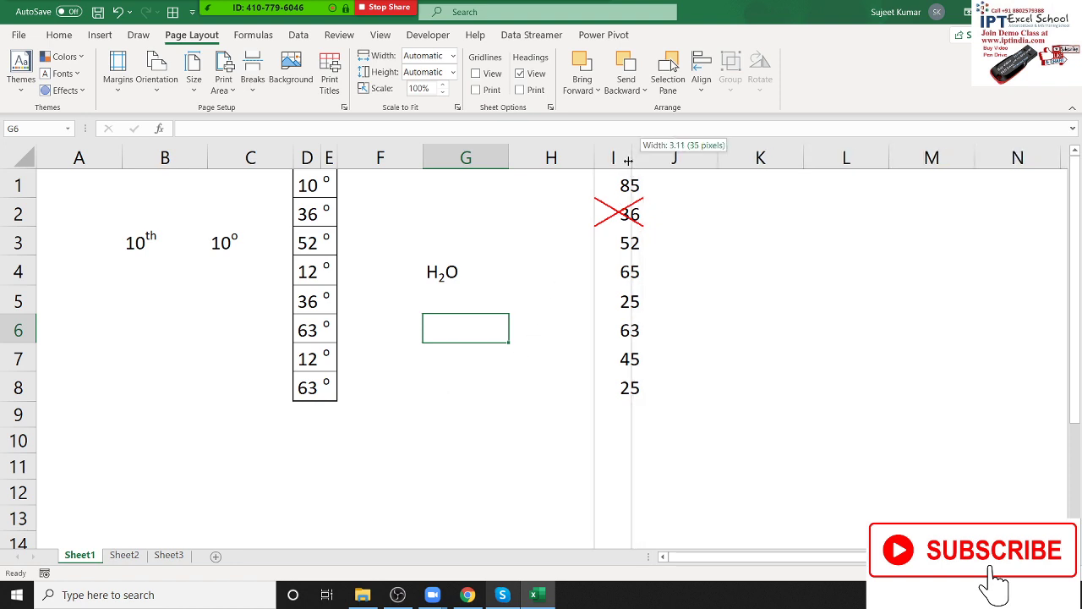
click(611, 247)
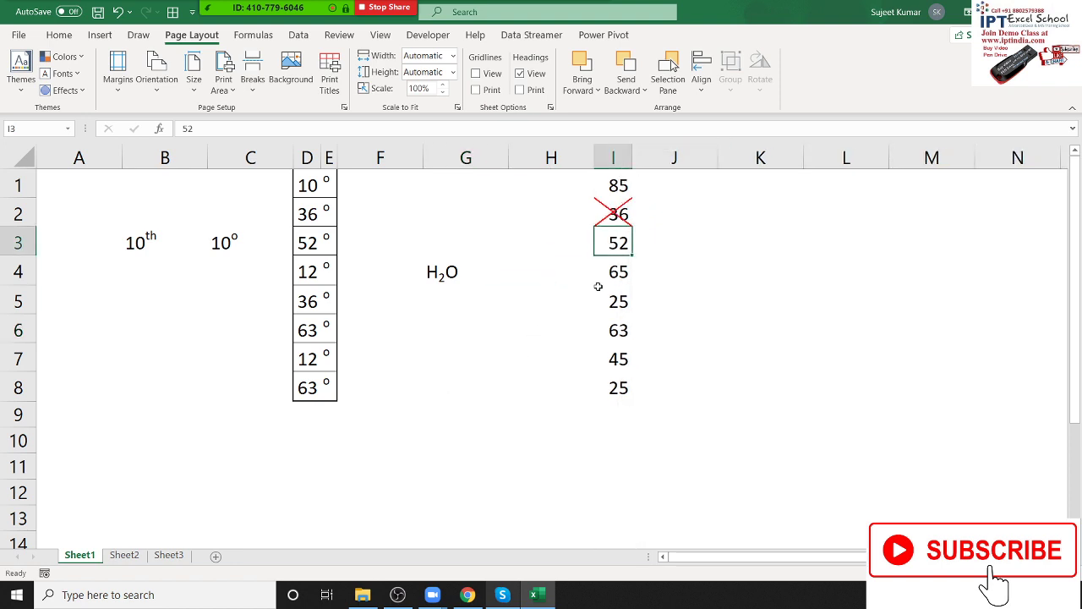
click(598, 288)
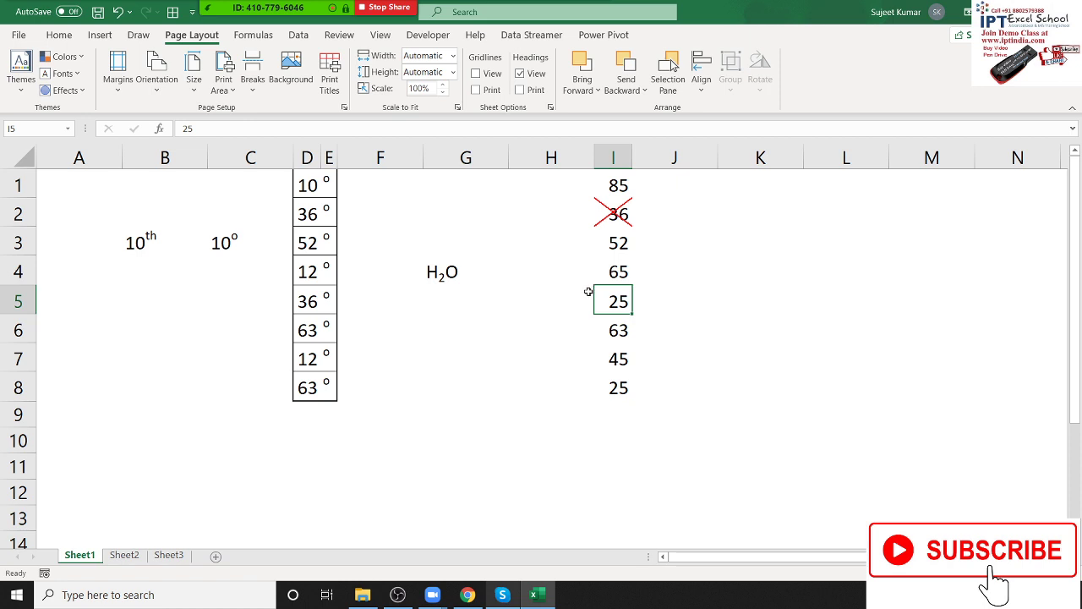
key(F4)
click(618, 364)
key(F4)
click(638, 363)
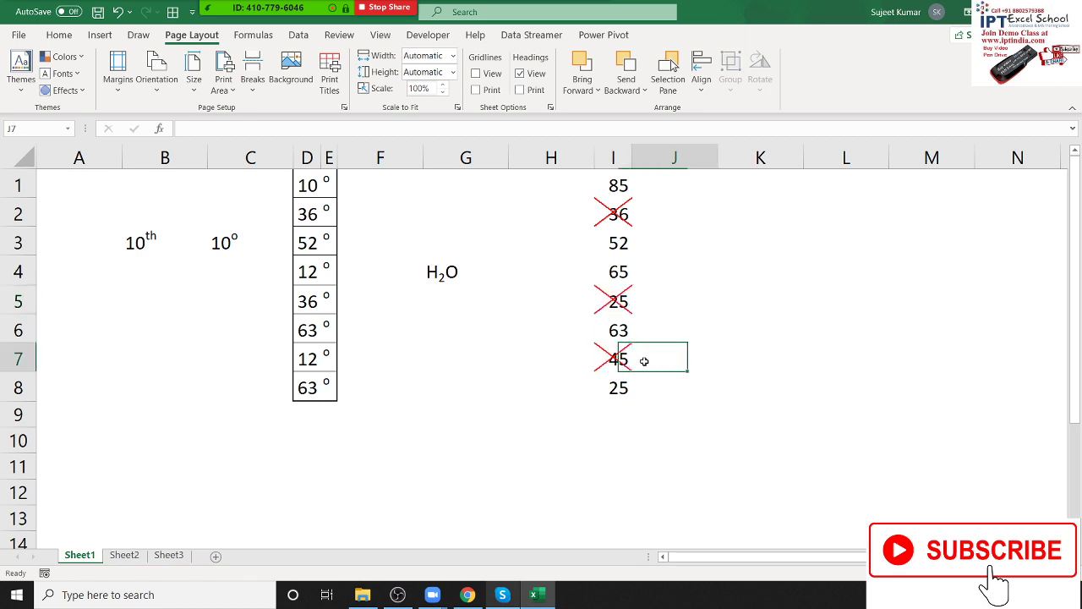
Step: Open border formatting for I3 and choose a thicker line style
click(614, 246)
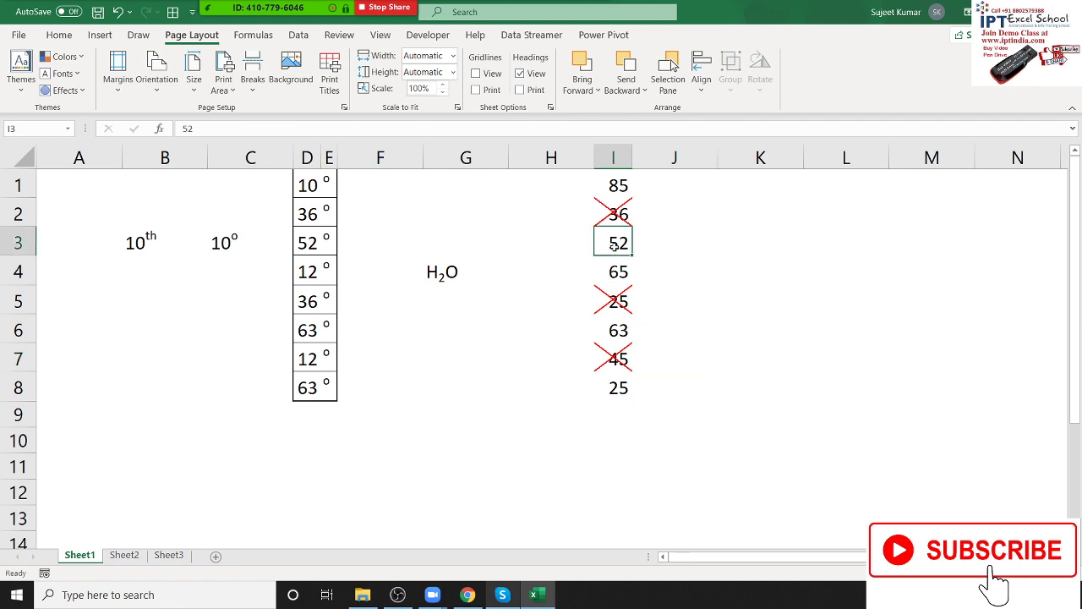
right_click(613, 246)
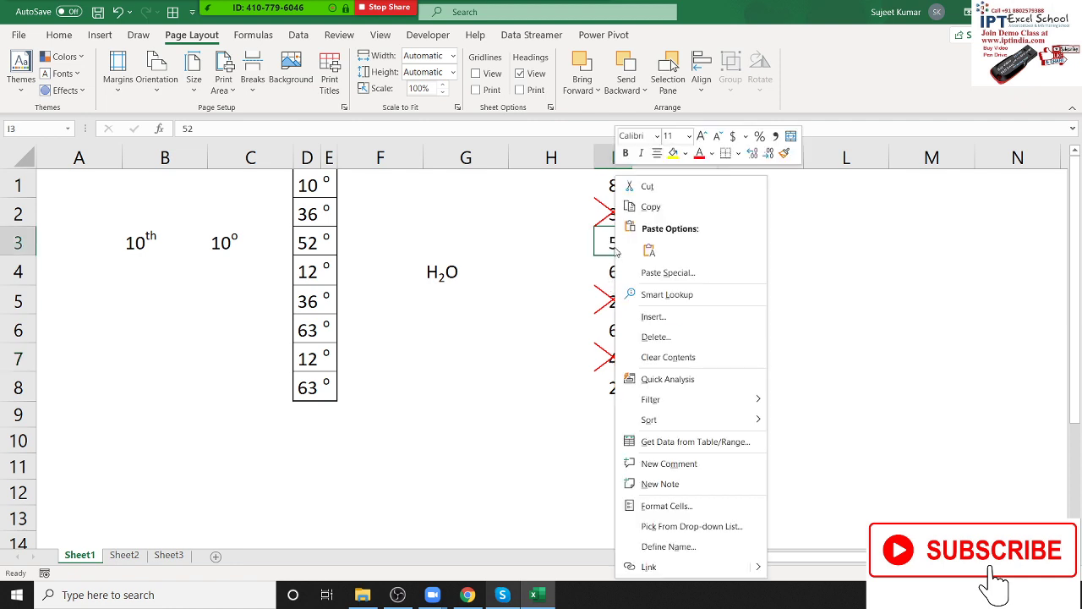
click(661, 506)
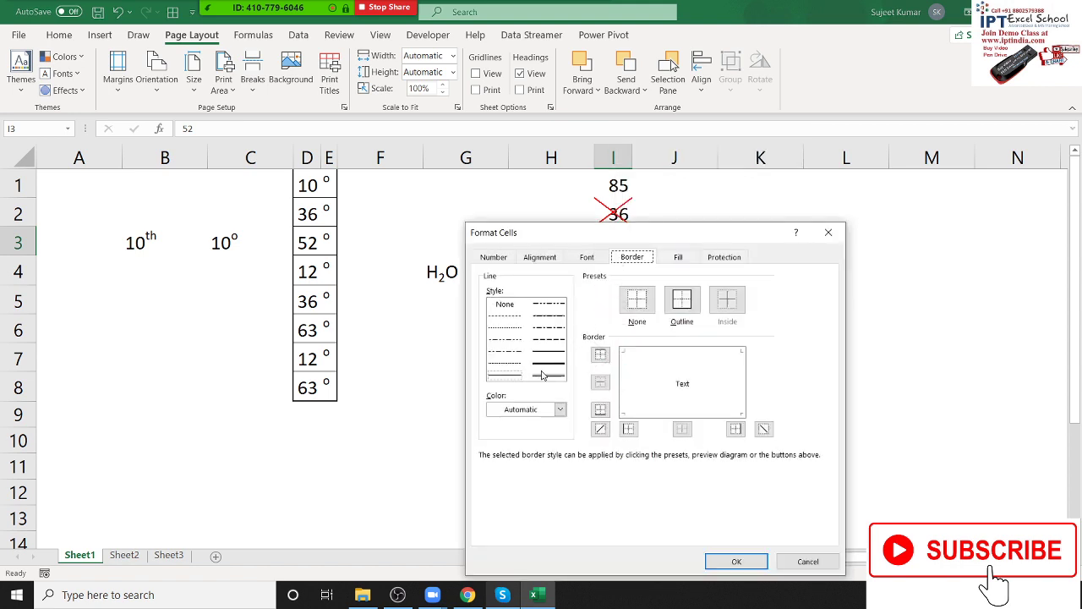
click(546, 364)
Step: Give I3 a green left edge and rising diagonal, forming a tick over 52
click(560, 409)
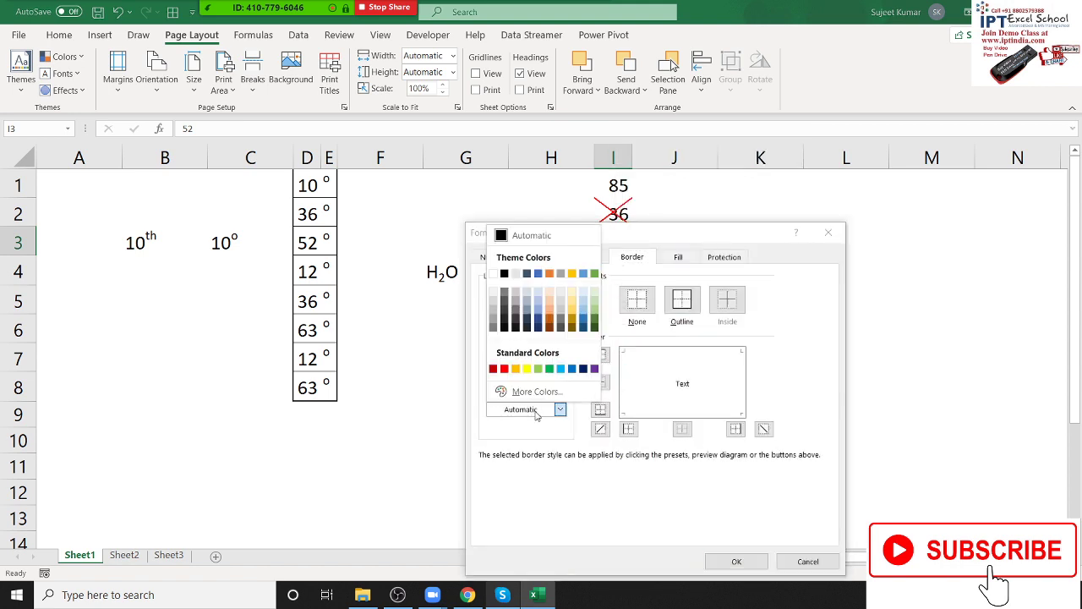
click(548, 369)
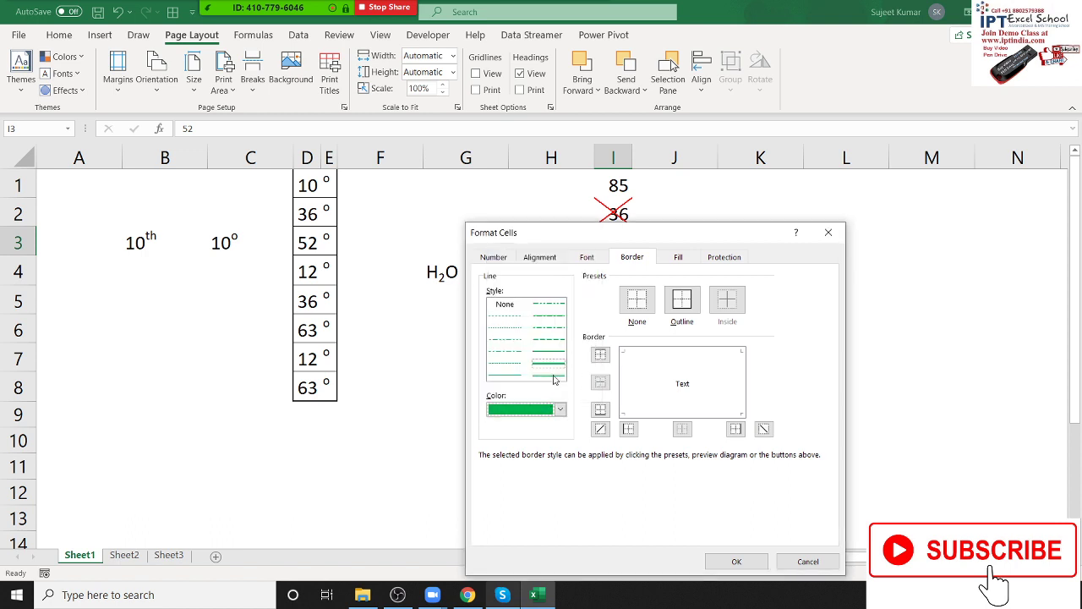
click(628, 428)
click(600, 429)
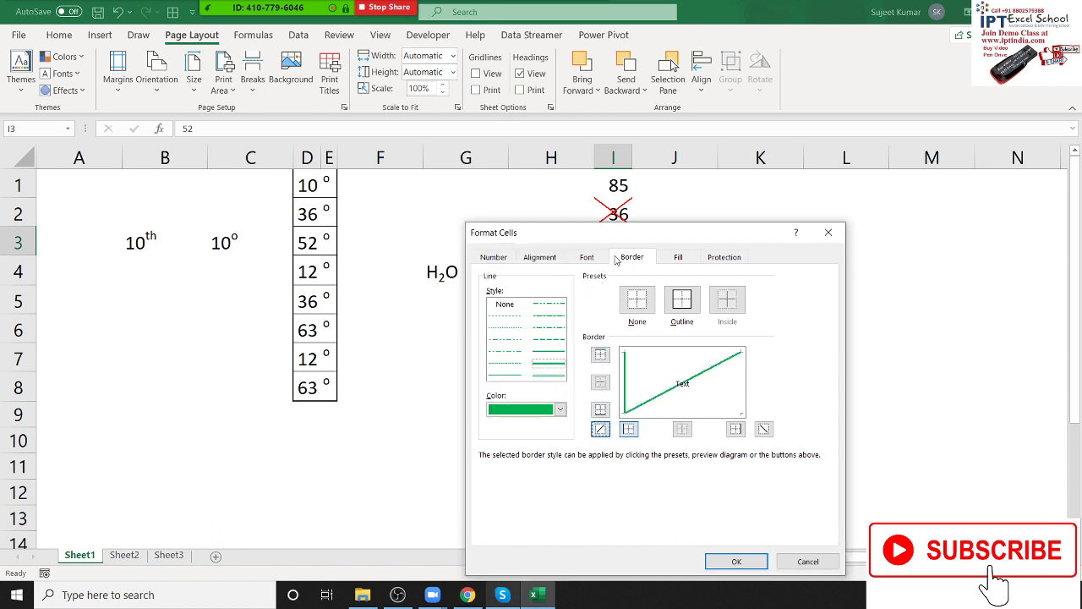
drag(542, 232, 729, 117)
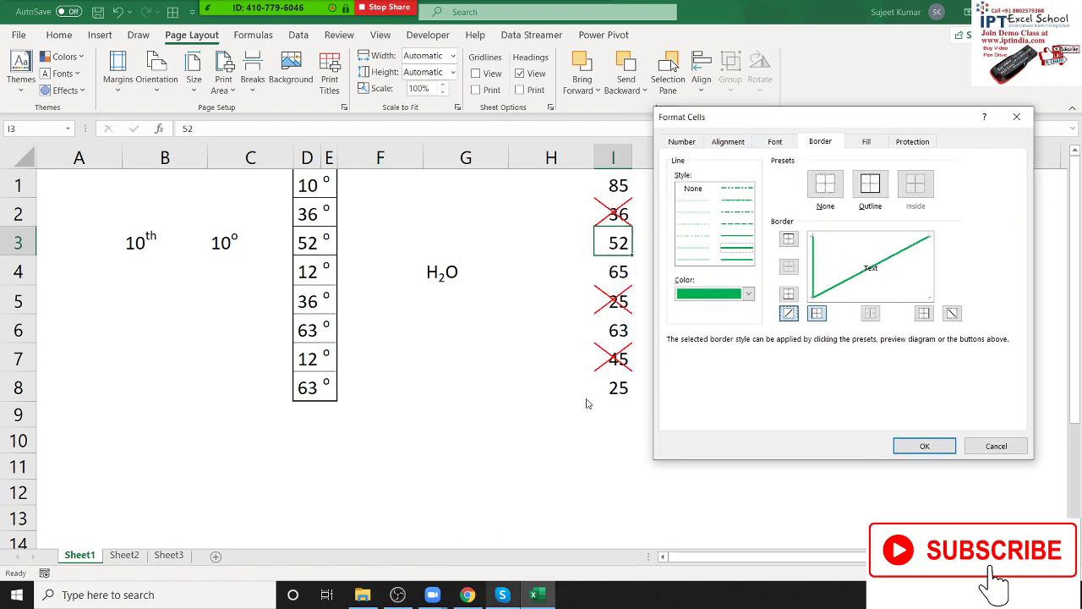
click(915, 448)
click(552, 440)
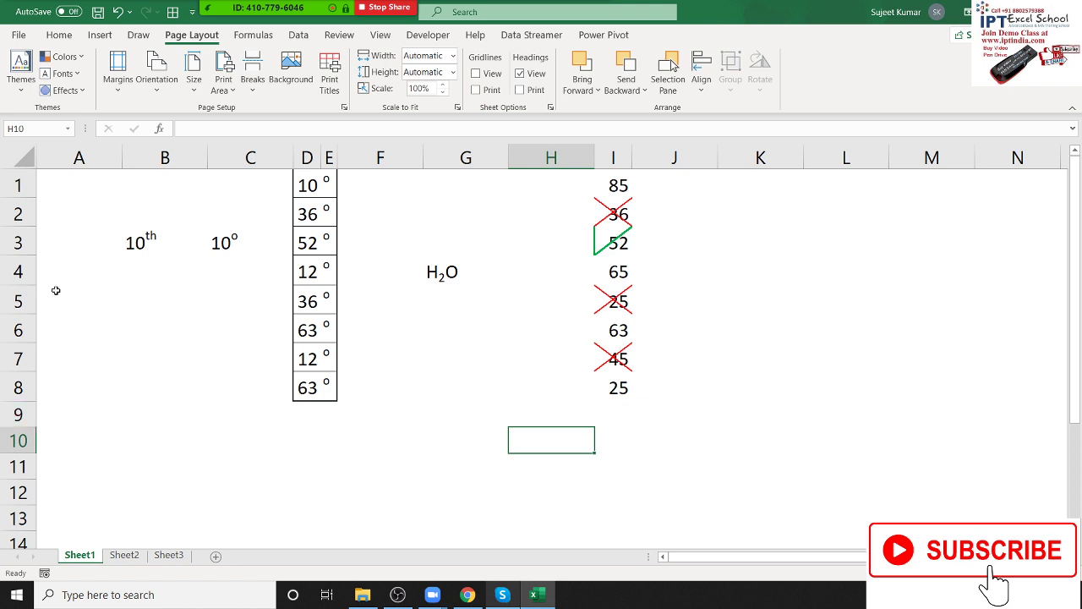
Step: Select the values in I1:I8, then clear the selection by selecting H5
drag(623, 191, 613, 391)
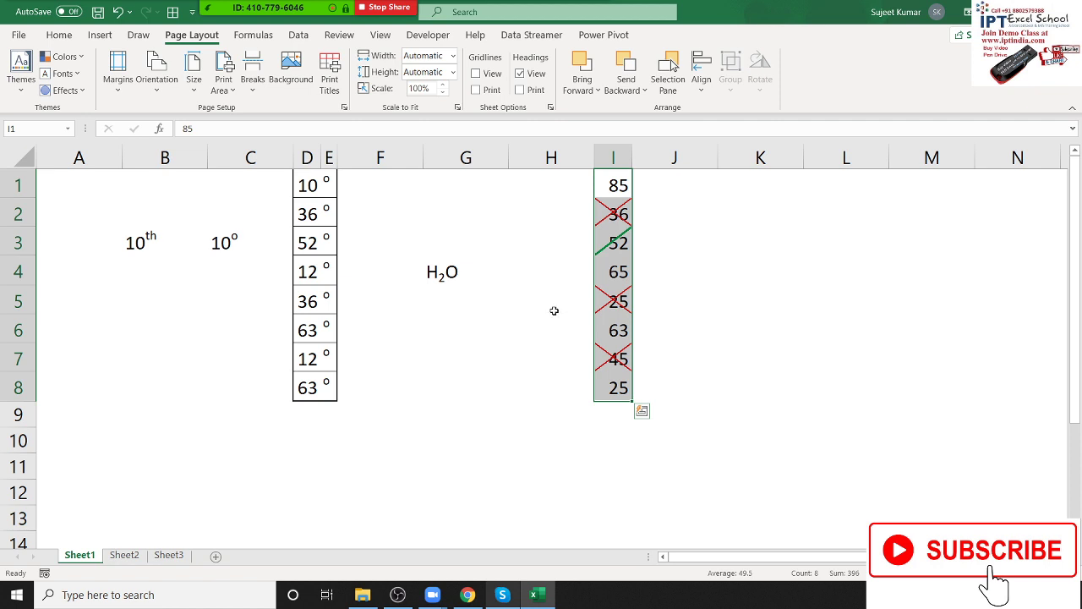
click(611, 298)
click(627, 389)
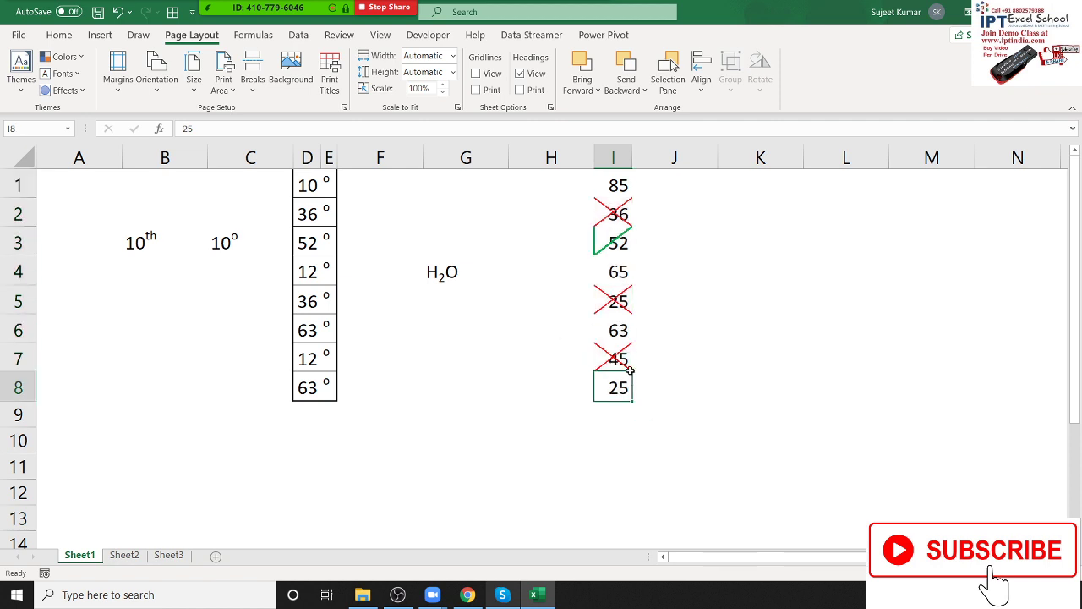
drag(627, 380, 621, 184)
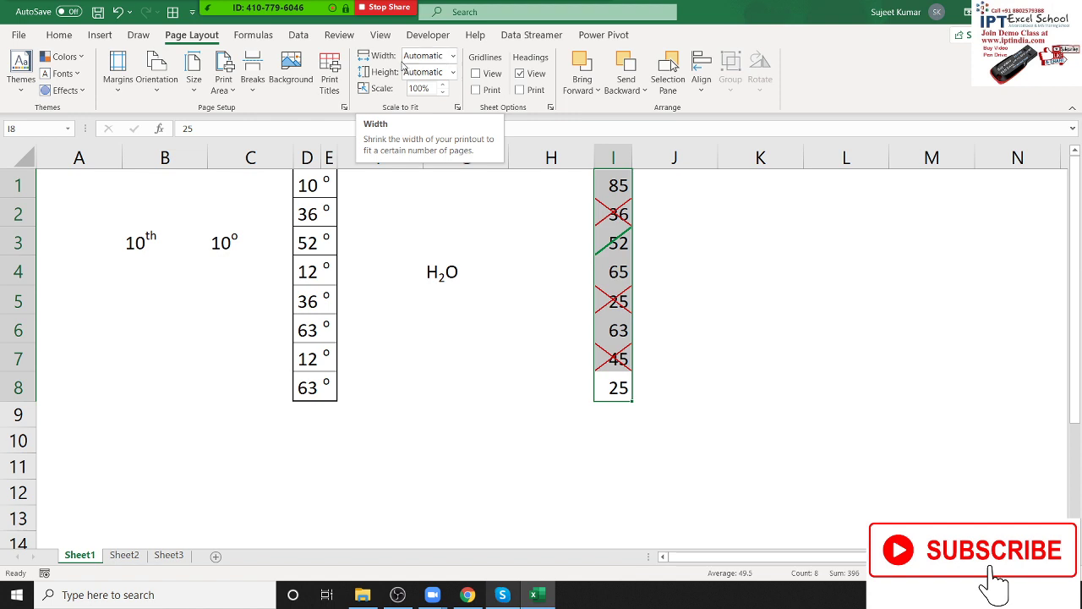
click(532, 300)
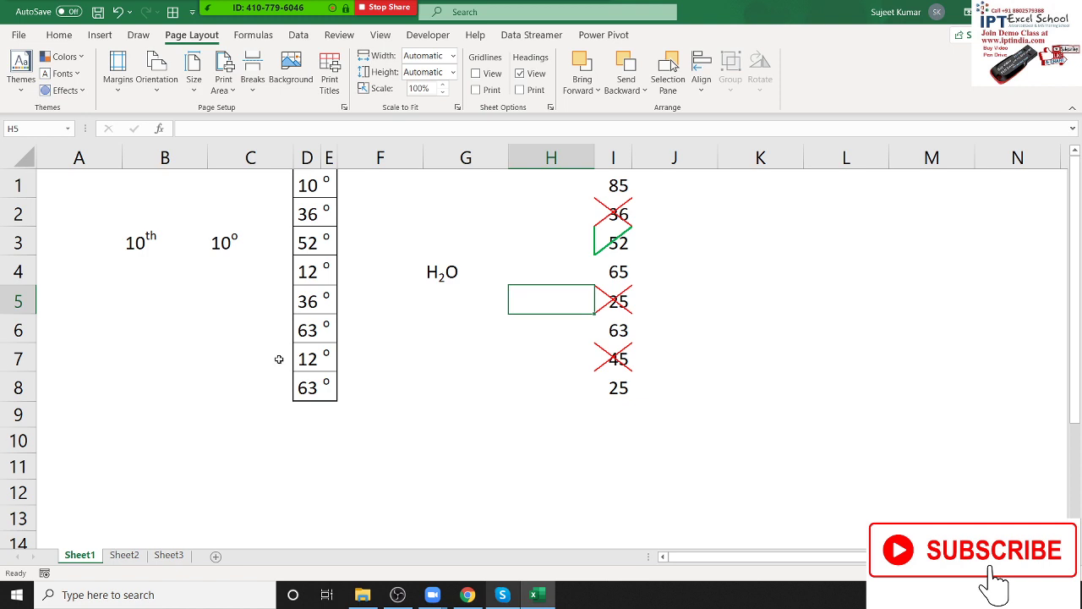
Step: Check the crossed cells I2, I4, I5, I7, then narrow column J to 6.56
drag(605, 181, 600, 388)
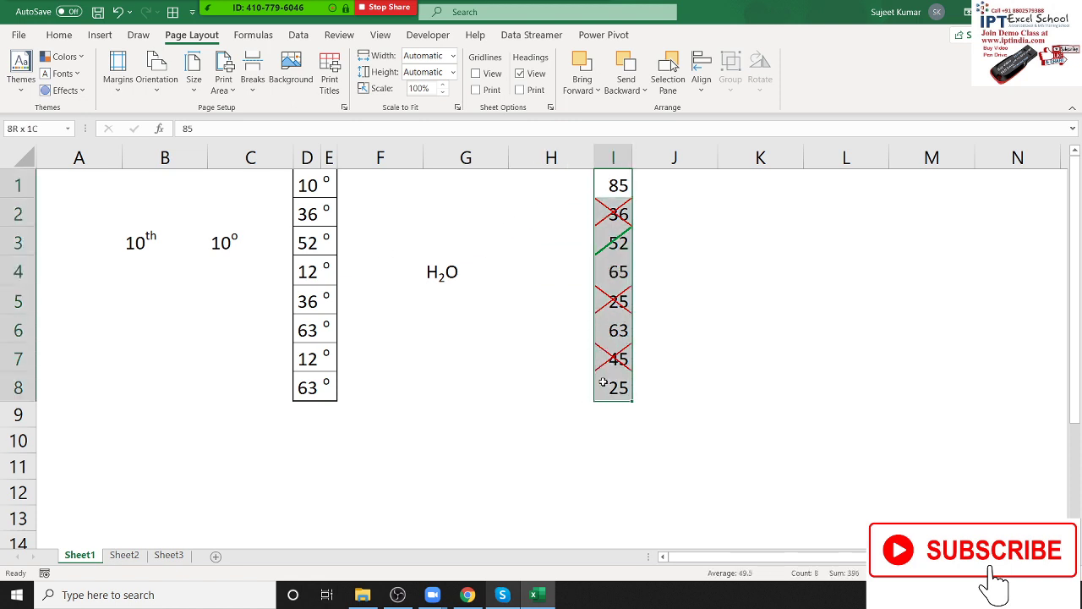
click(618, 213)
click(618, 271)
click(618, 301)
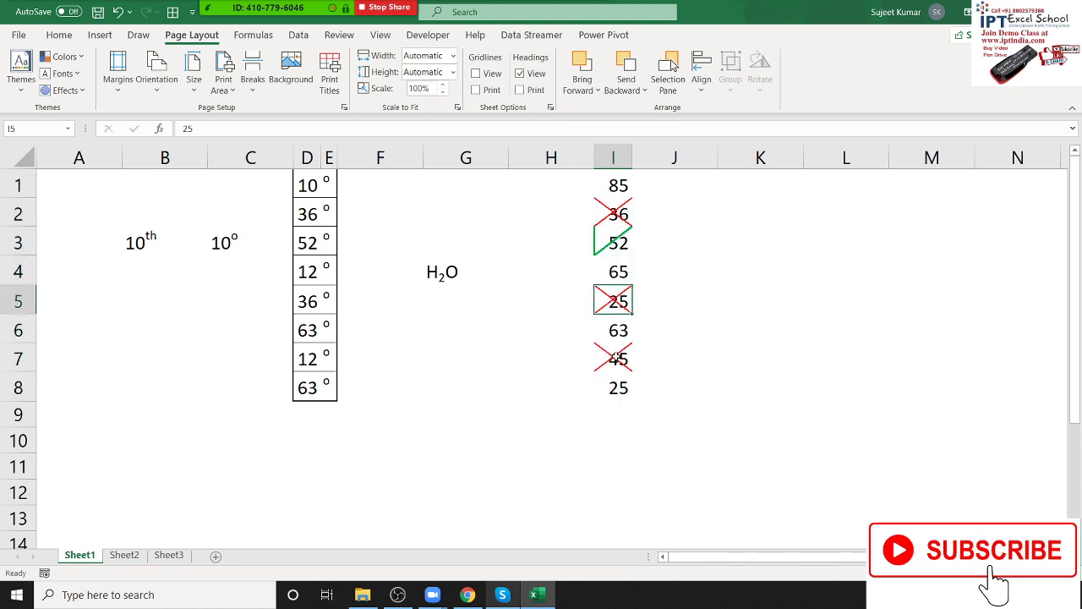
click(618, 359)
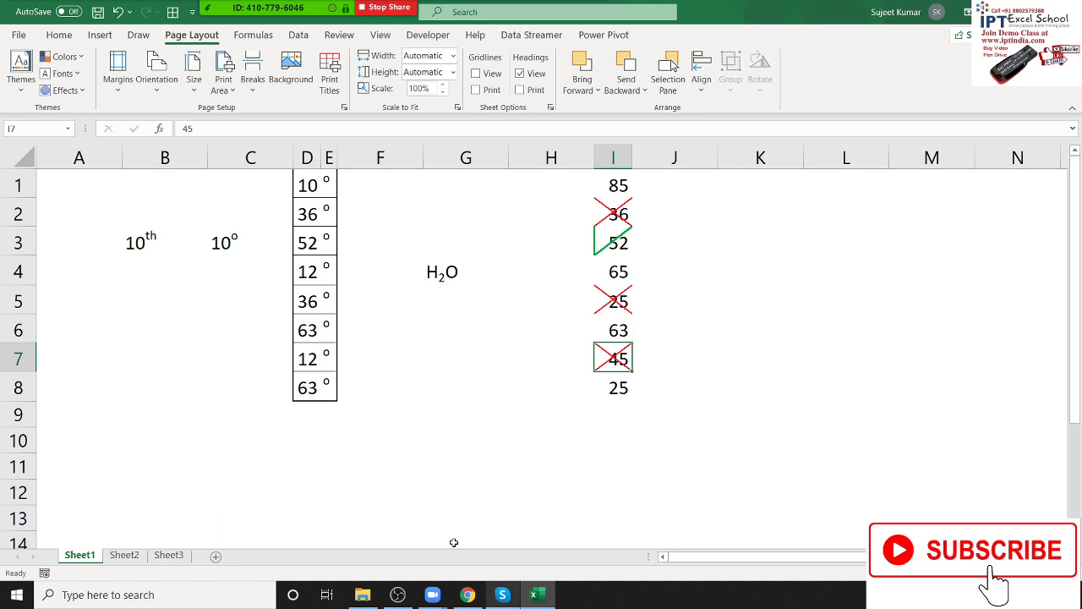
click(664, 190)
drag(718, 158, 695, 167)
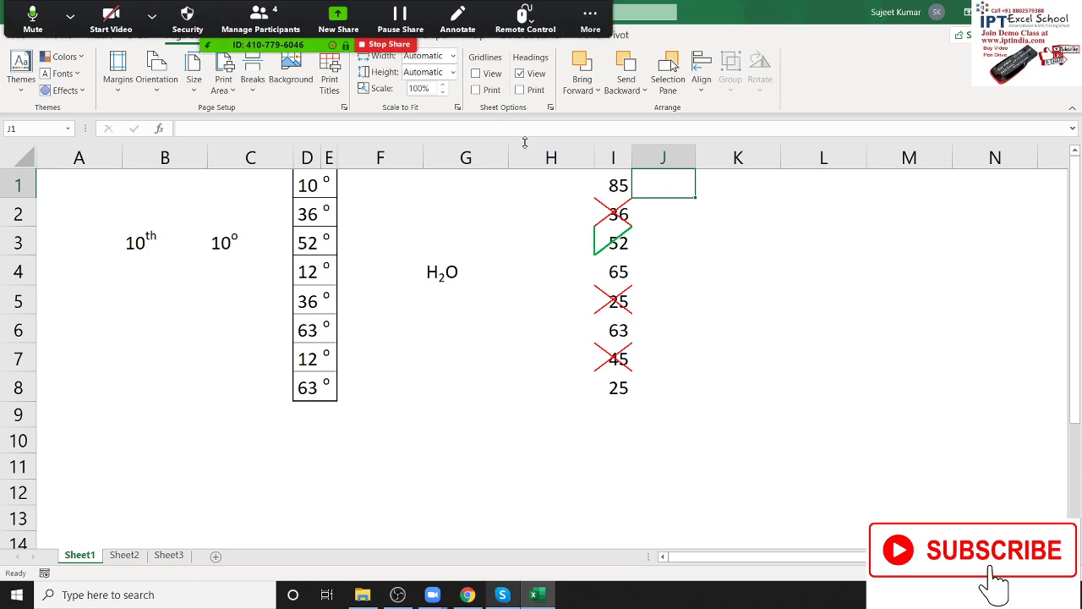
Step: Enter P in J1 and fill it down through J8
text(P)
key(Return)
drag(669, 185, 655, 397)
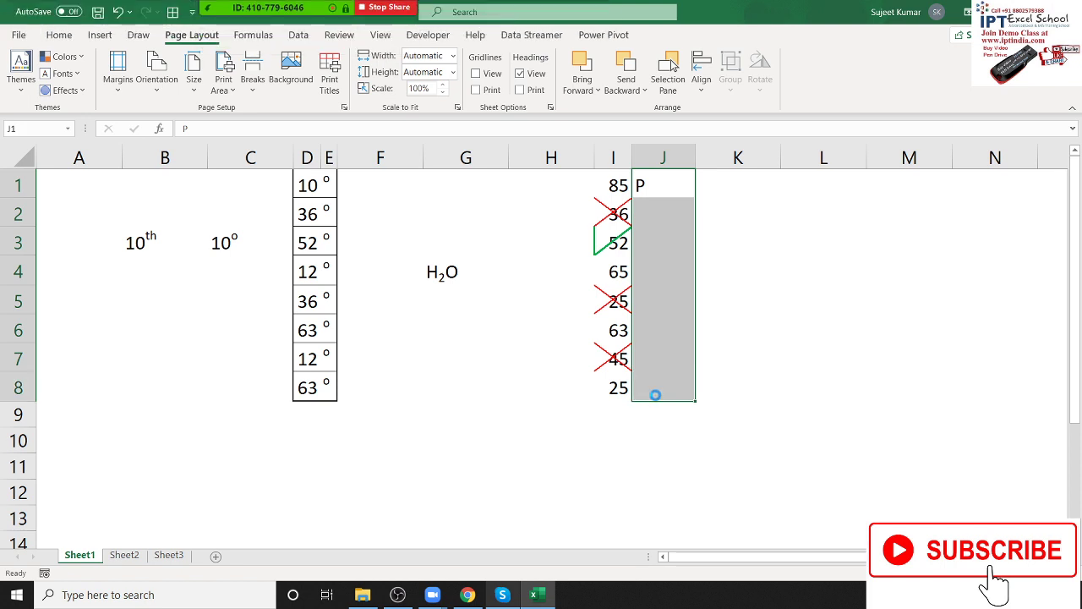
key(ctrl+d)
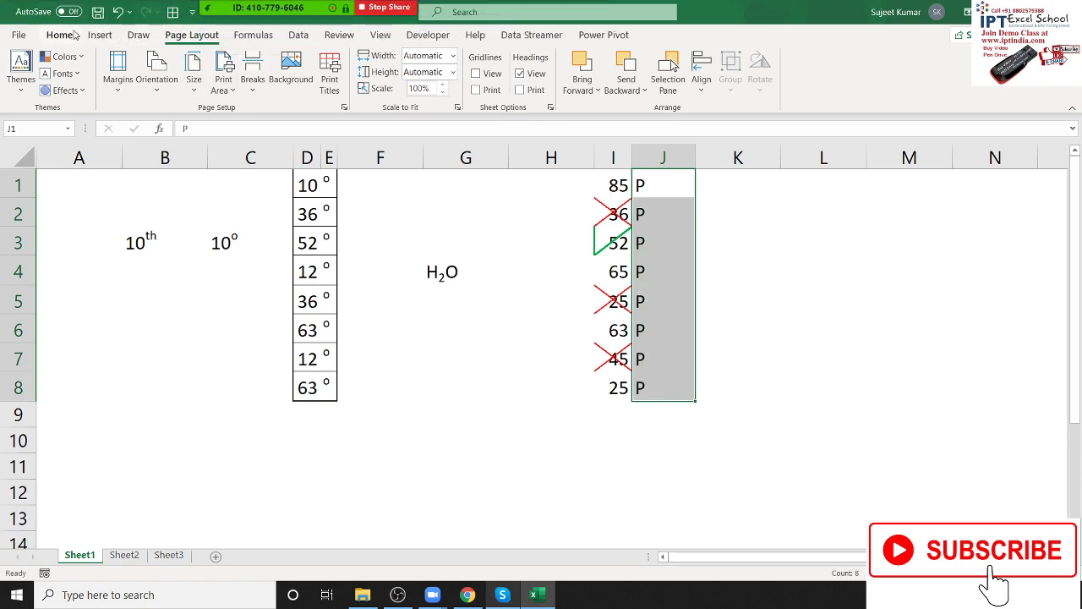
Step: Set J1:J8 to the Wingdings 2 font so each P shows a tick
click(65, 37)
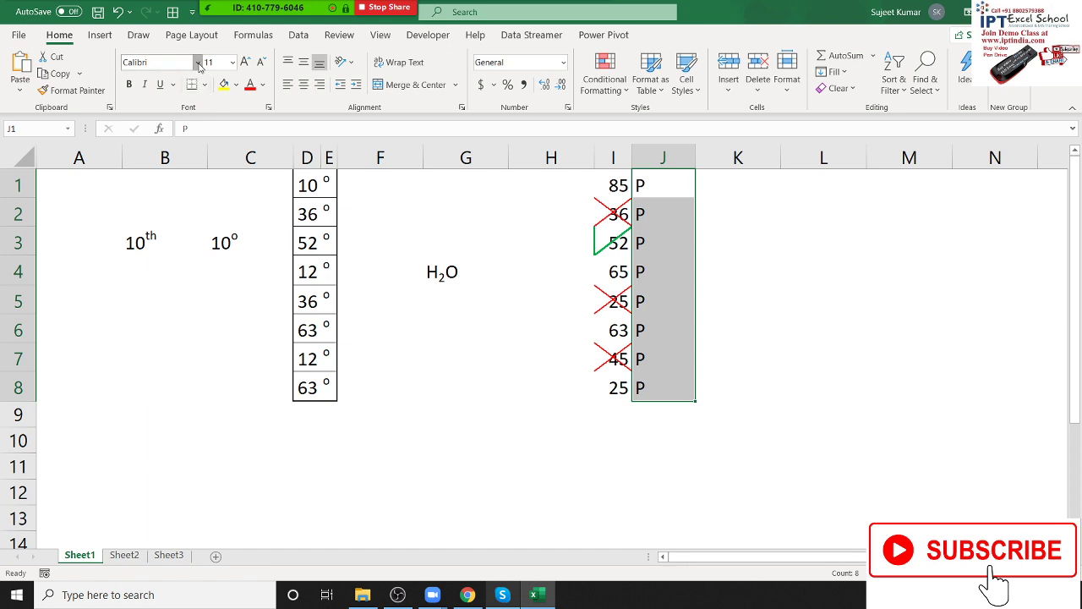
click(198, 63)
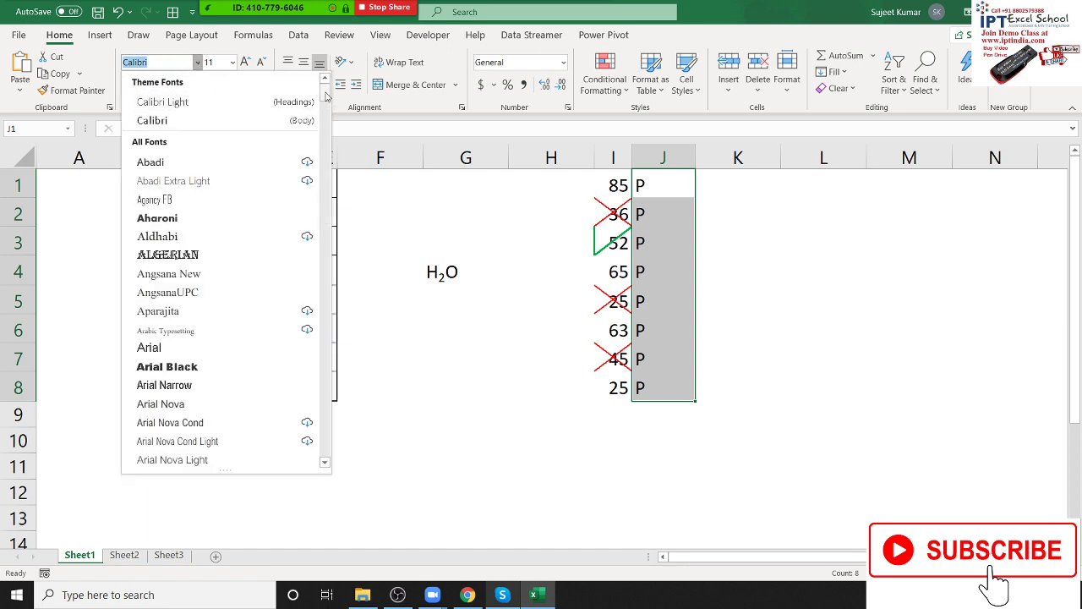
scroll(296, 304, down, 3)
scroll(297, 304, down, 15)
drag(325, 190, 326, 443)
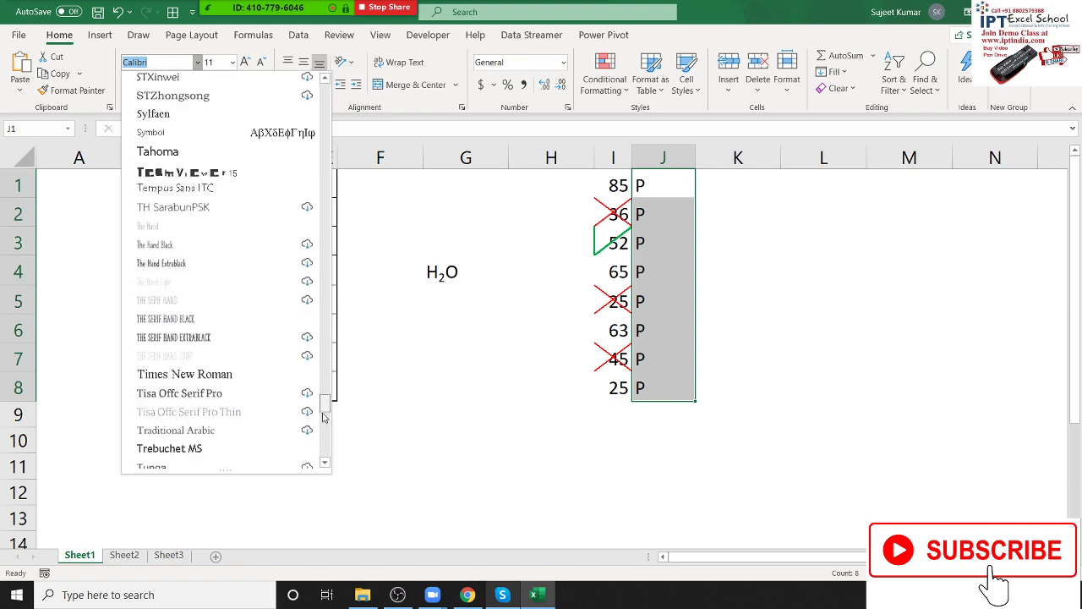
scroll(327, 440, up, 1)
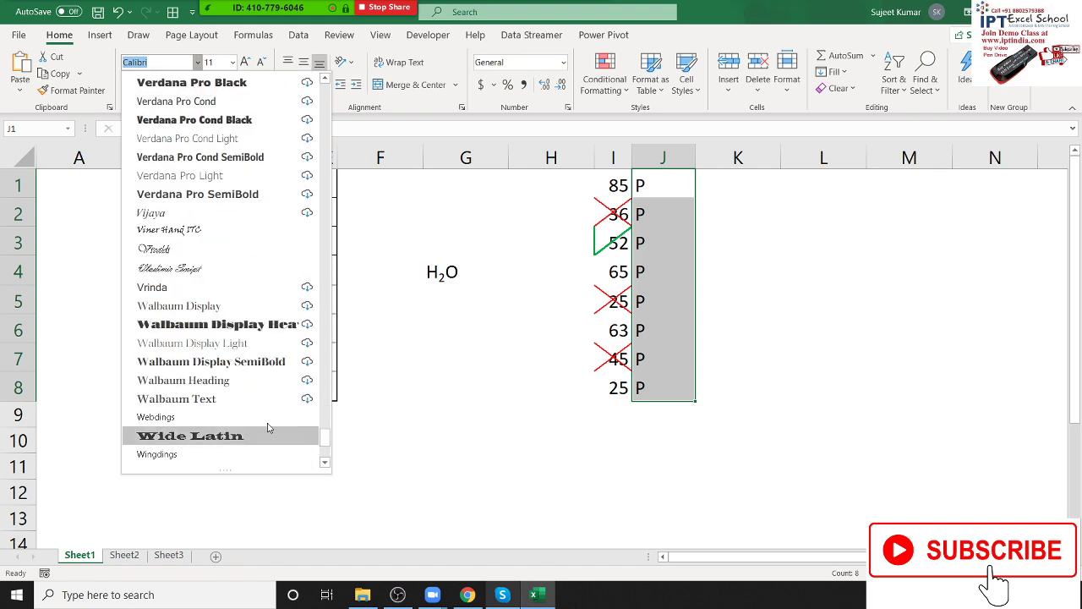
scroll(265, 398, down, 1)
scroll(233, 412, down, 3)
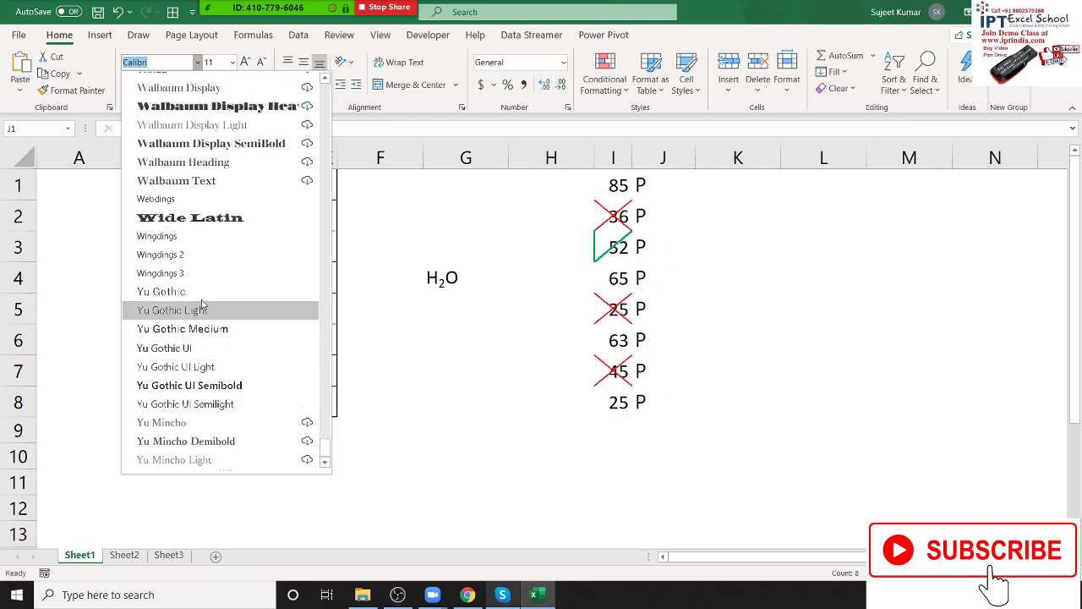
click(193, 257)
Step: Type O into J2, J5 and J7 to show crosses, then select J1:J8
click(657, 228)
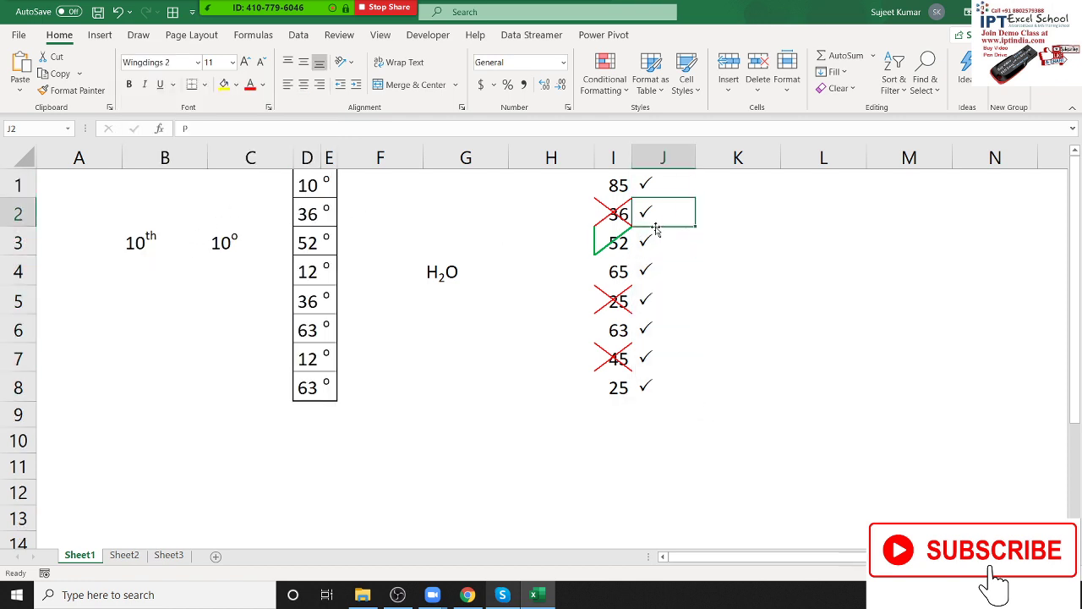
click(651, 242)
click(648, 267)
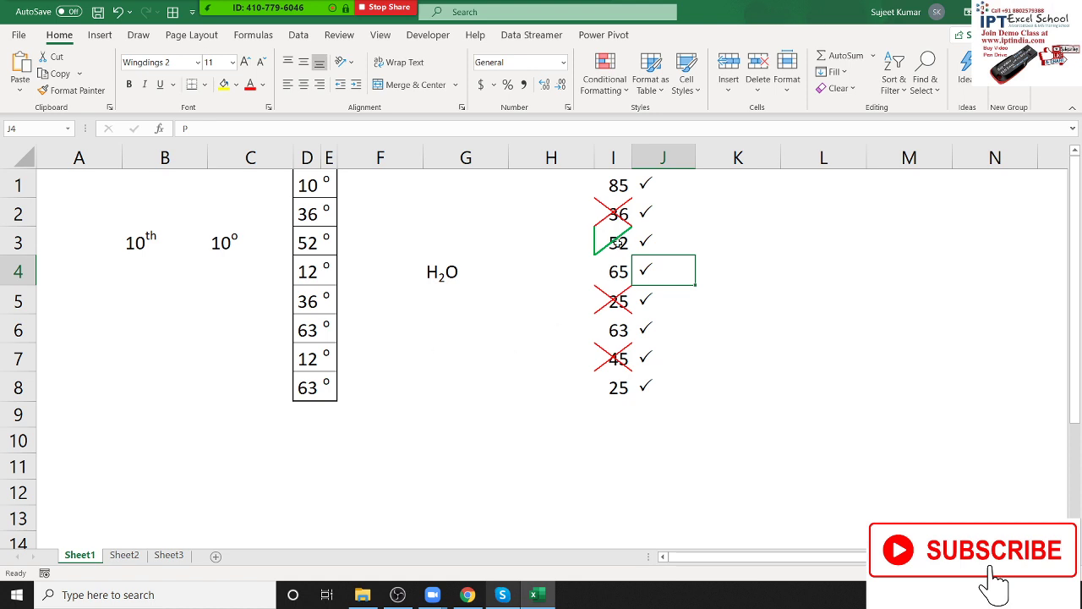
click(643, 203)
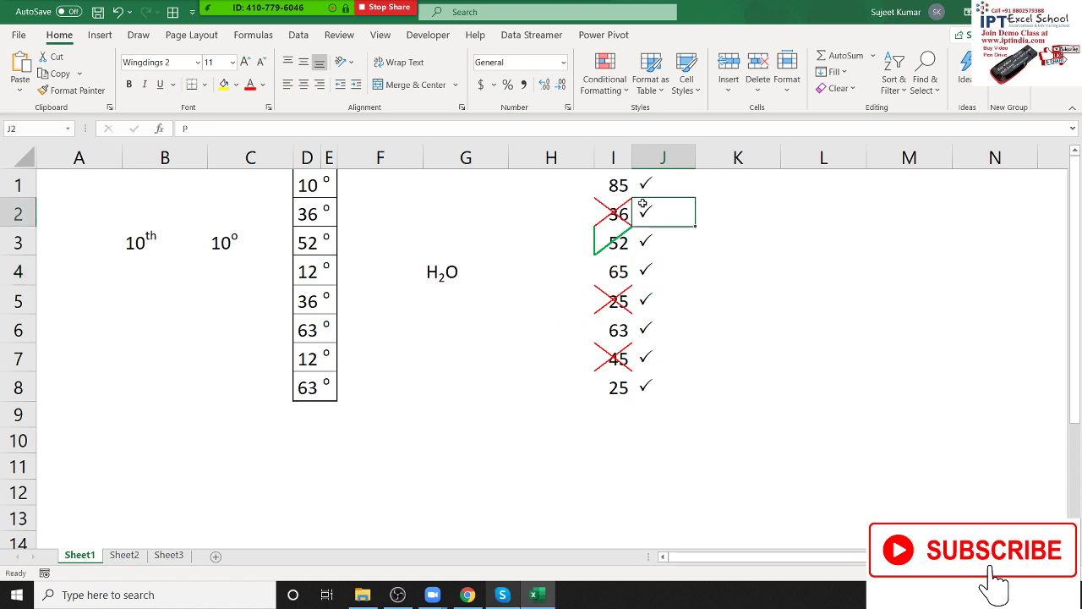
text(O)
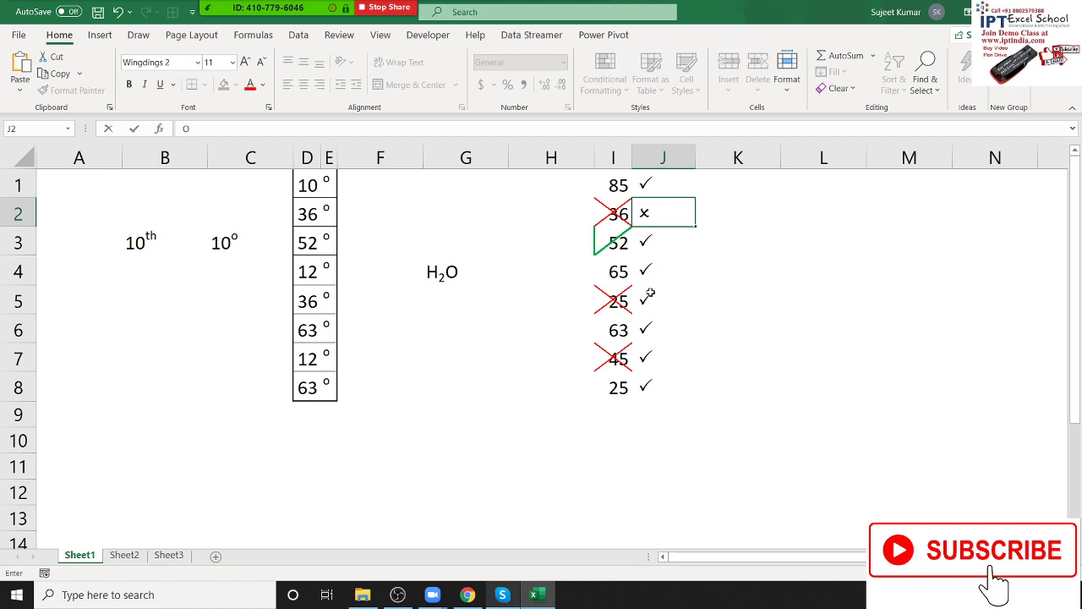
click(649, 293)
text(O)
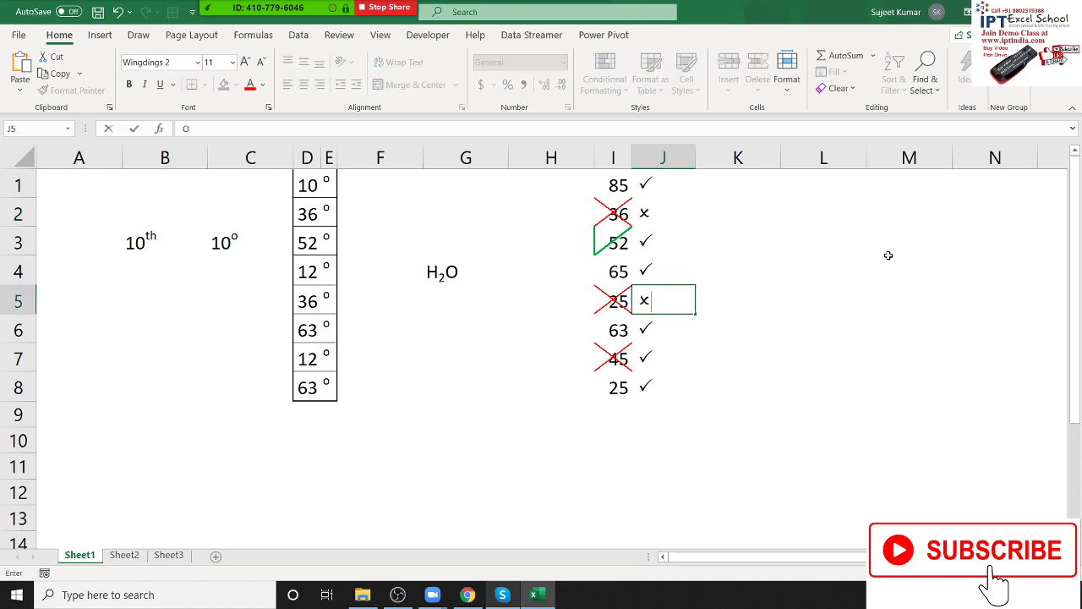
click(647, 359)
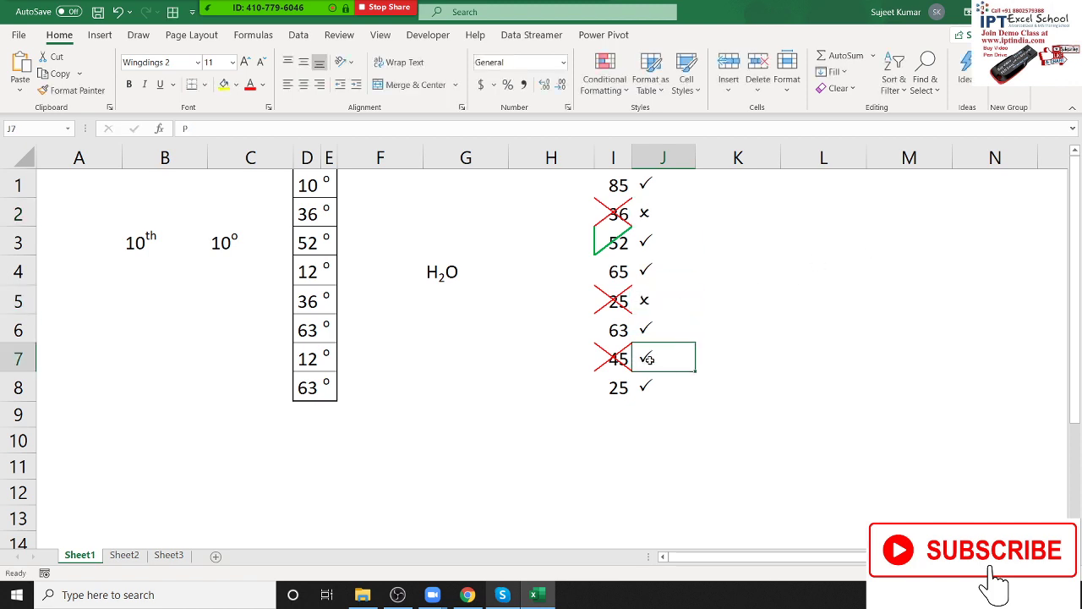
text(O)
key(Return)
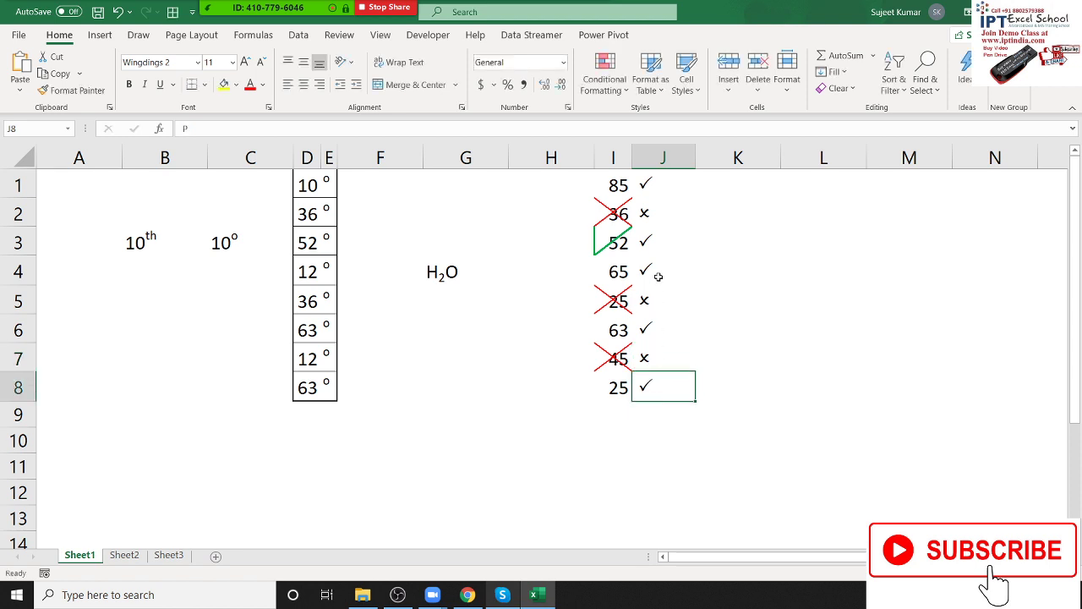
click(649, 188)
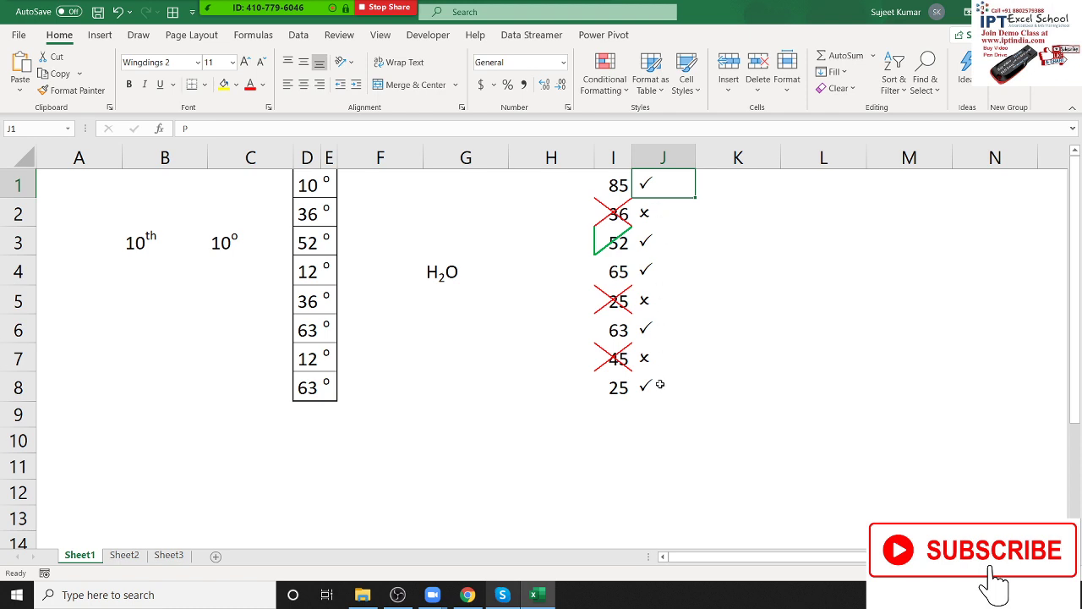
drag(659, 385, 670, 183)
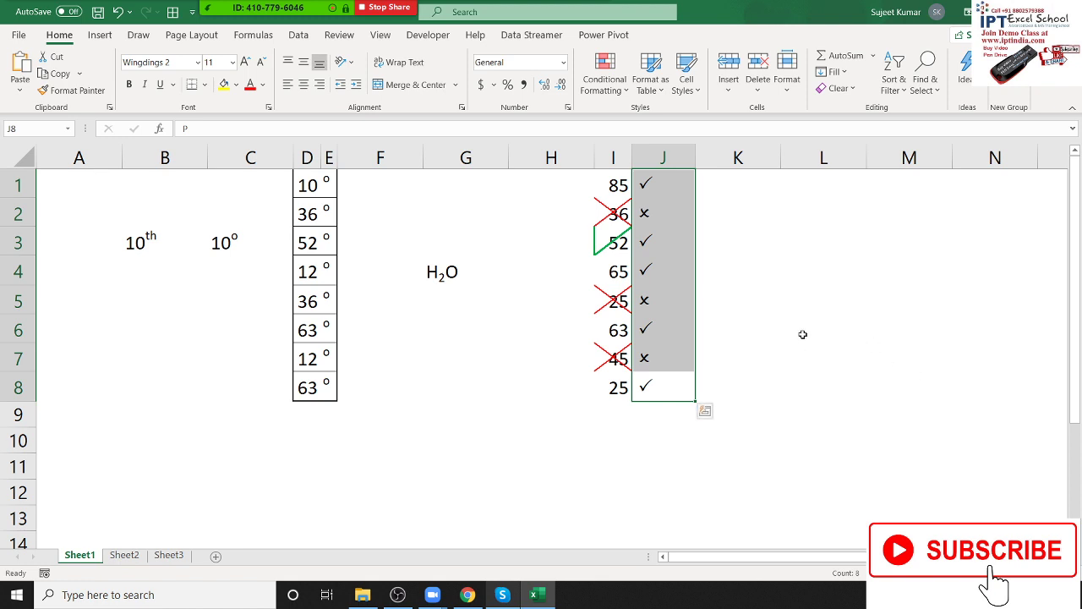
Step: Enter J in L3 and angle it clockwise so it displays as a tick
click(810, 257)
text(J)
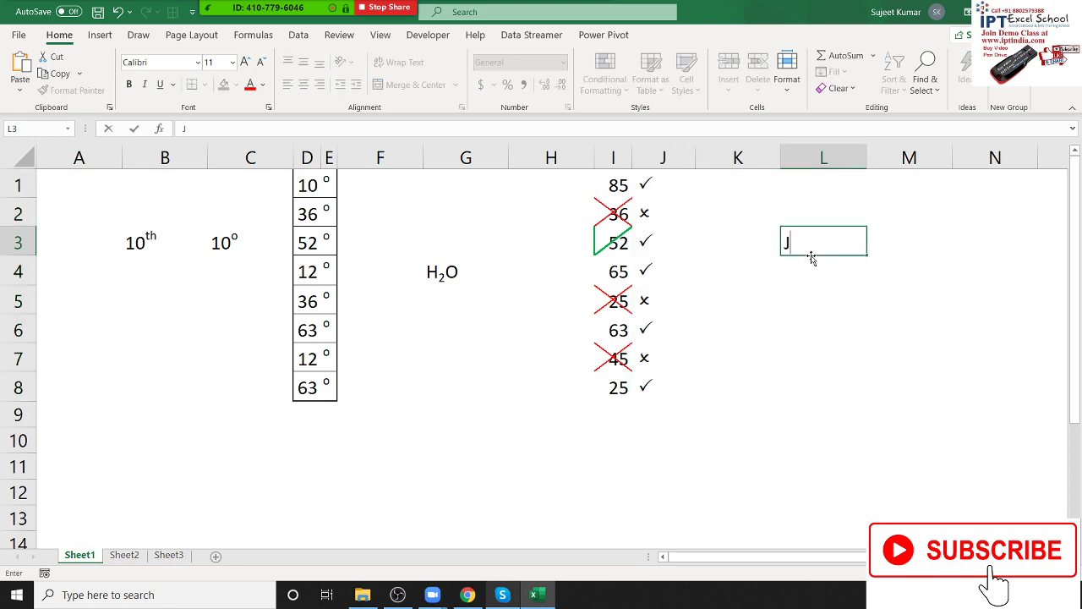
key(Return)
click(813, 251)
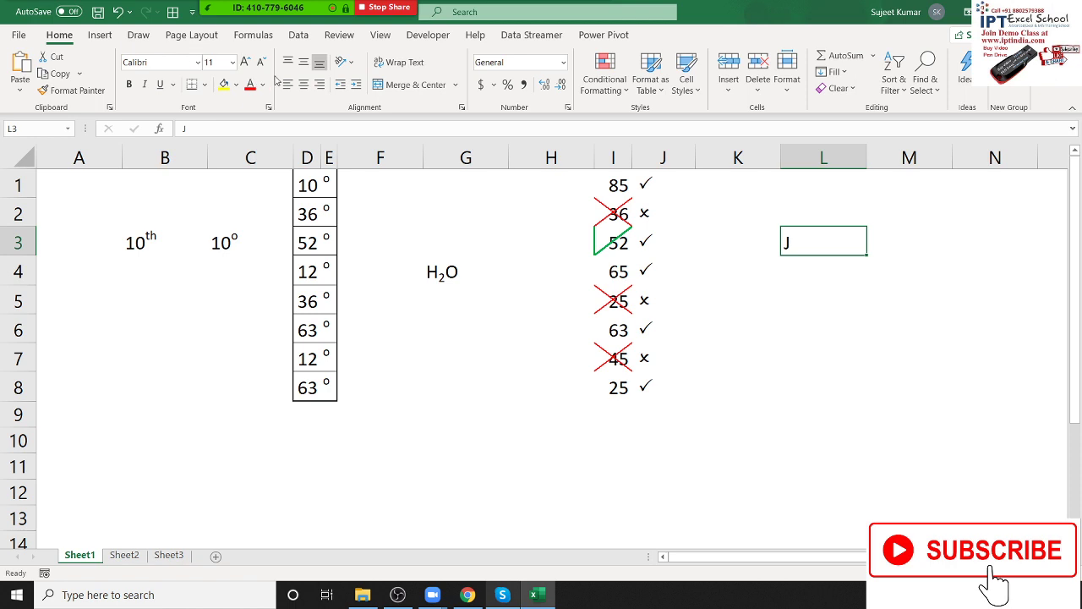
click(350, 64)
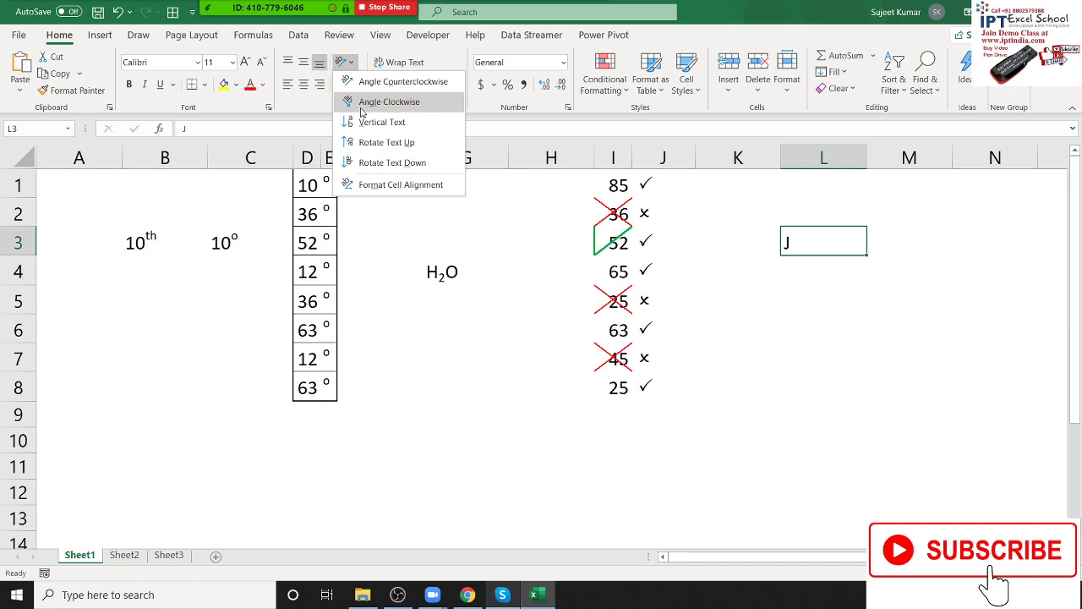
click(362, 103)
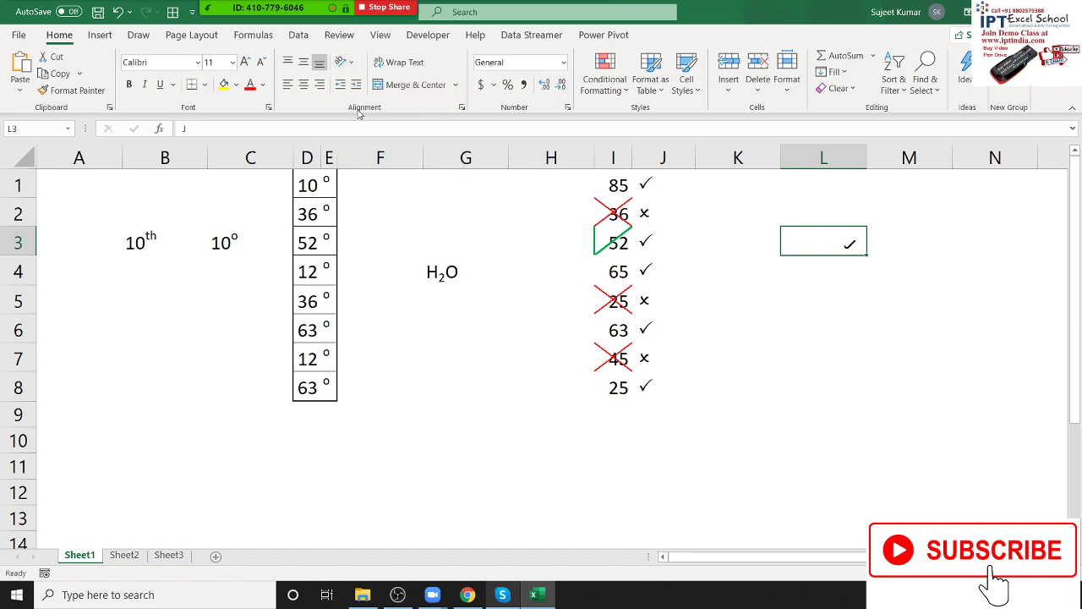
click(765, 389)
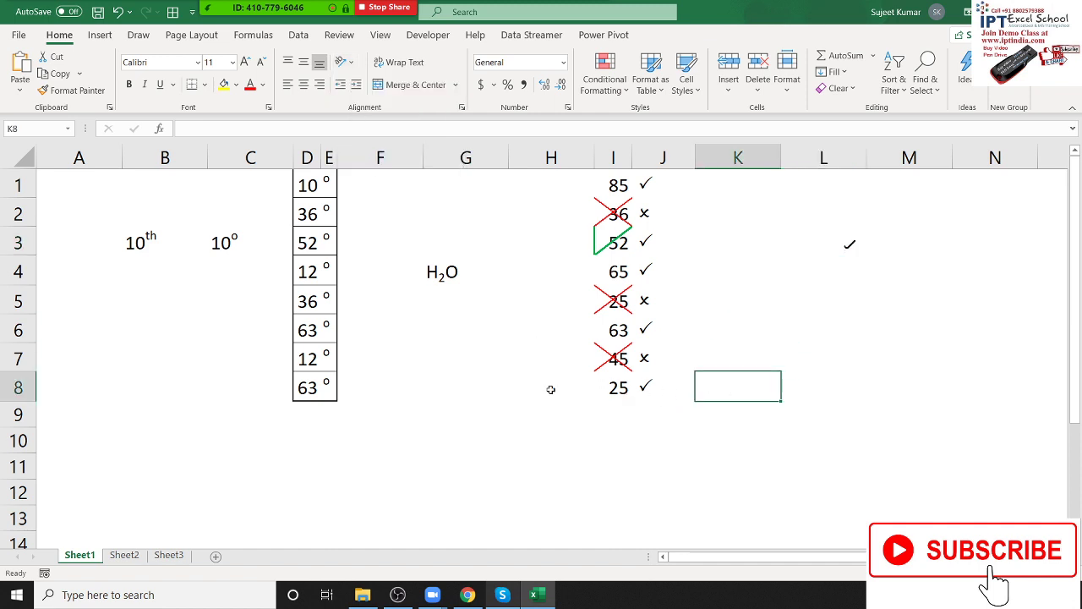
click(837, 257)
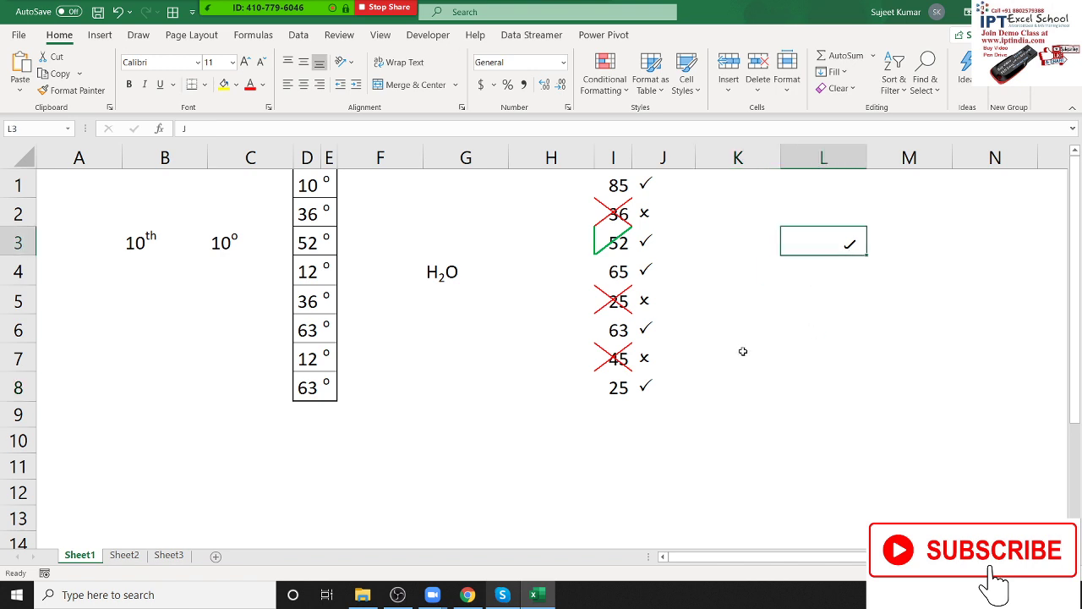
Step: Enter a right-aligned X in L4, then select L3:L4 together
click(819, 270)
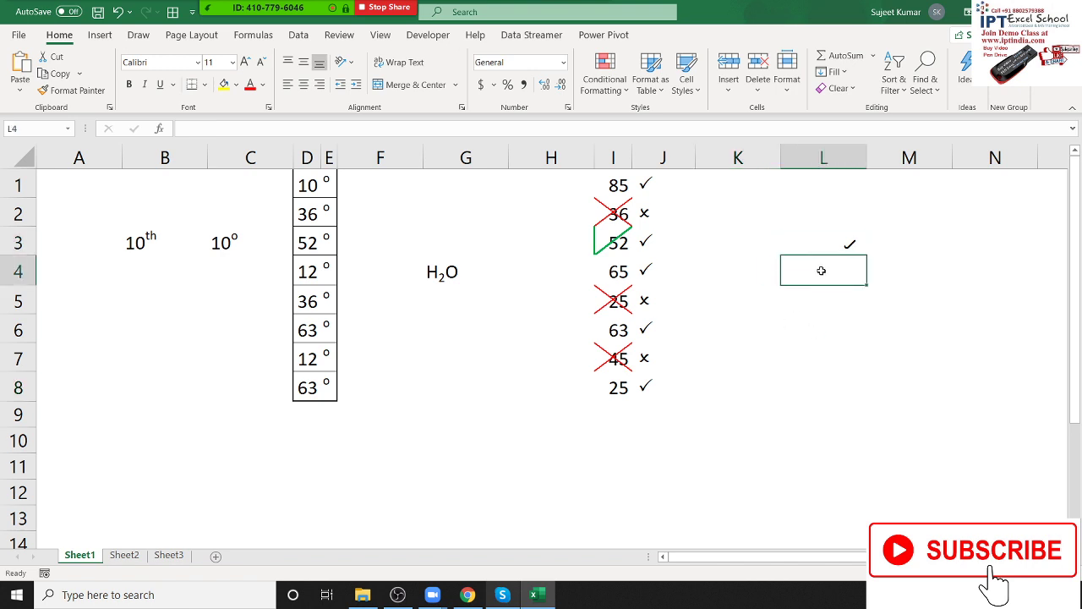
text(X)
key(Return)
click(821, 270)
click(318, 84)
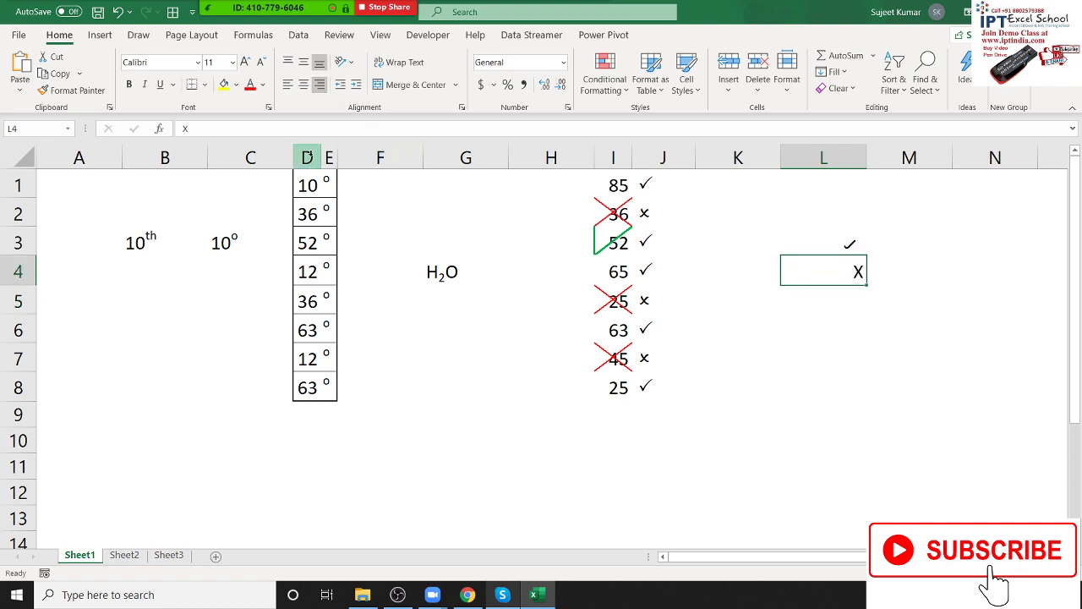
drag(846, 244, 845, 272)
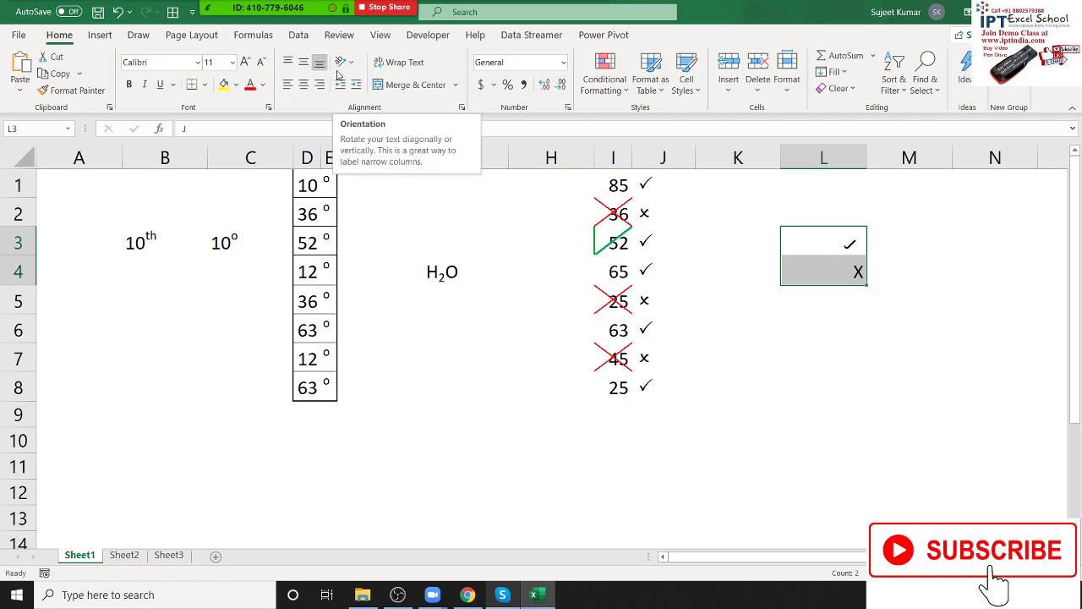
Step: On Sheet2, type the header Name in A4
click(141, 559)
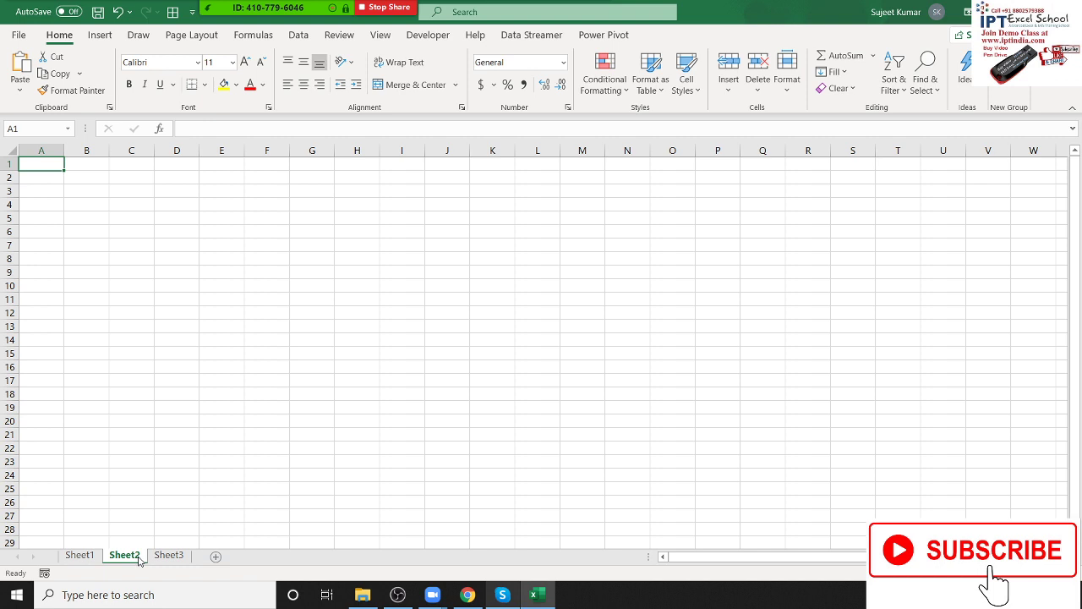
click(32, 217)
click(38, 200)
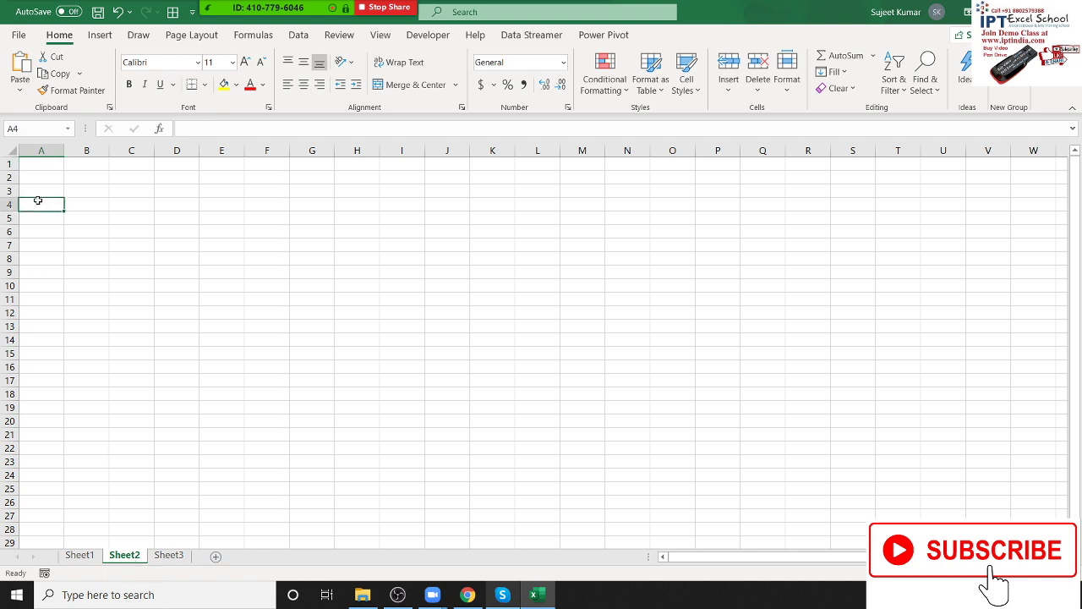
text(Name)
key(Tab)
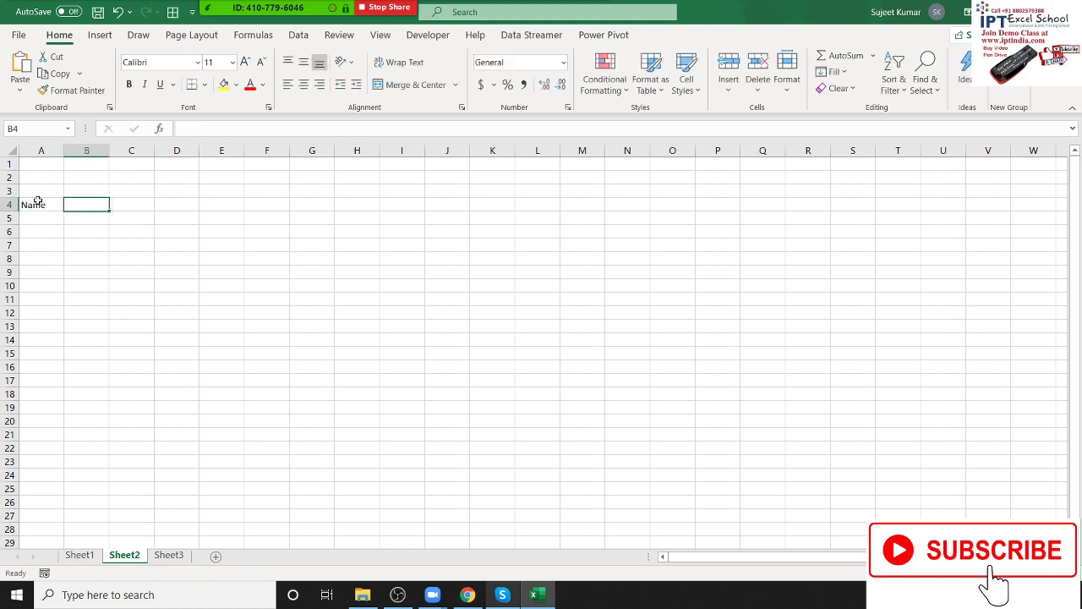
Step: Fill row 4 with dates 1-Apr-20 through 30-Apr-20 in d-mmm-yy format, clearing the May columns AF:AO
text(4/1)
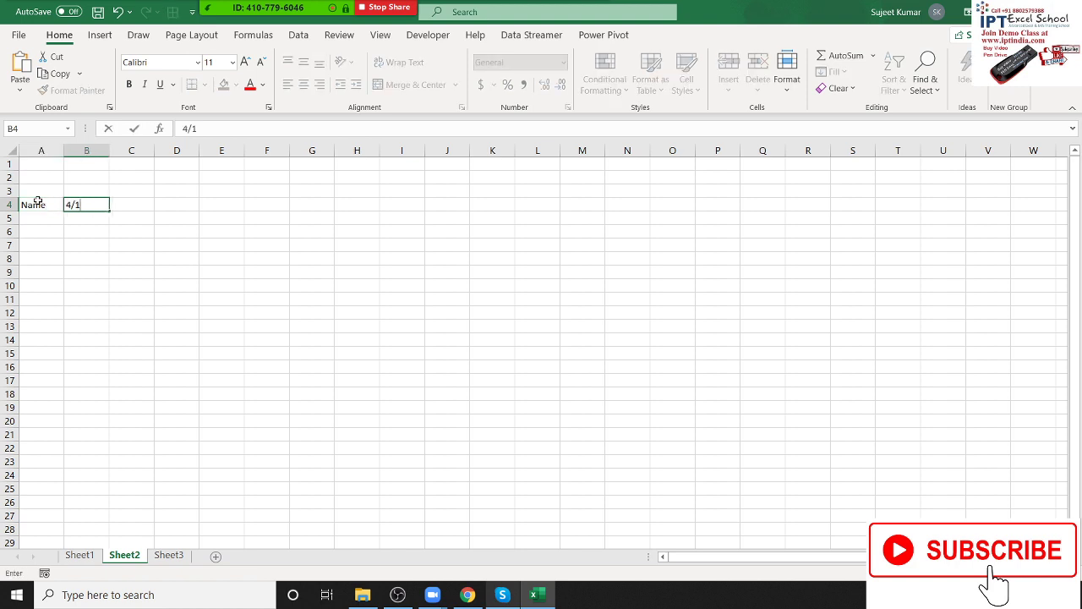
key(Return)
key(Up)
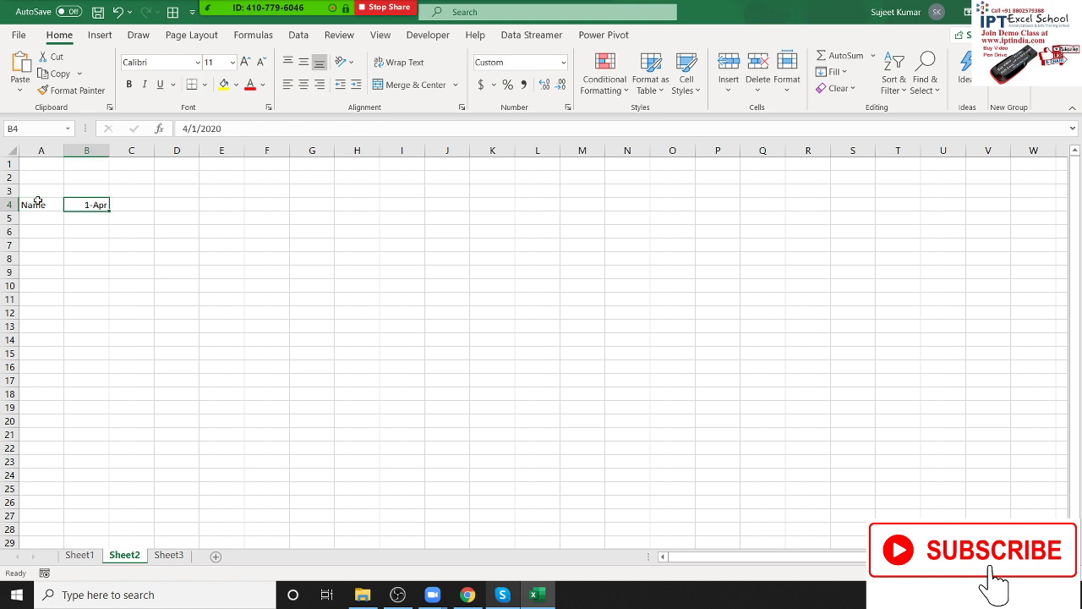
key(ctrl+shift+3)
drag(110, 213, 1080, 269)
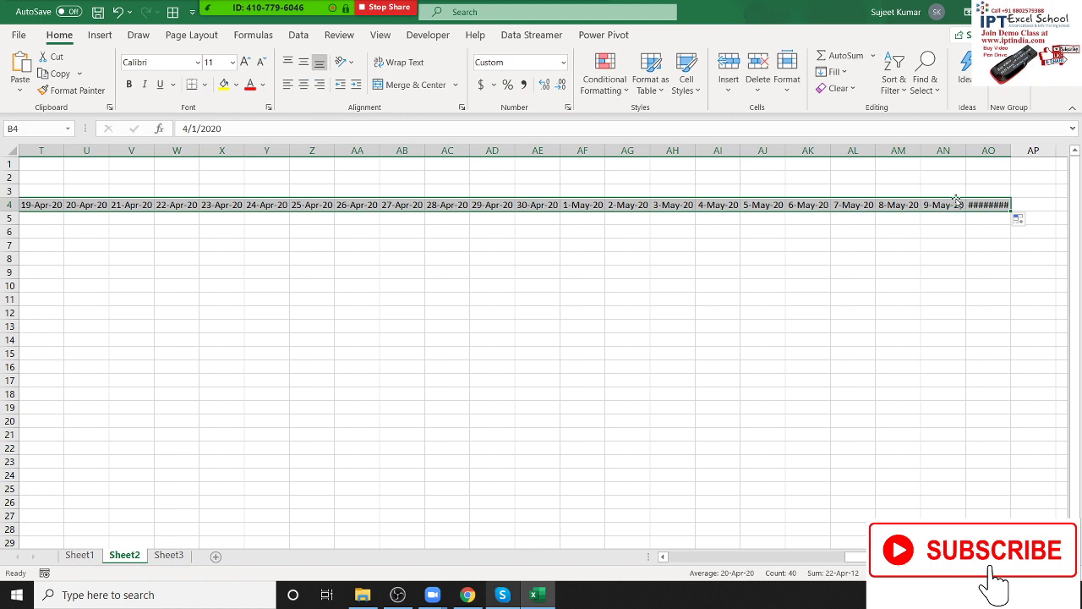
click(587, 151)
drag(586, 150, 972, 189)
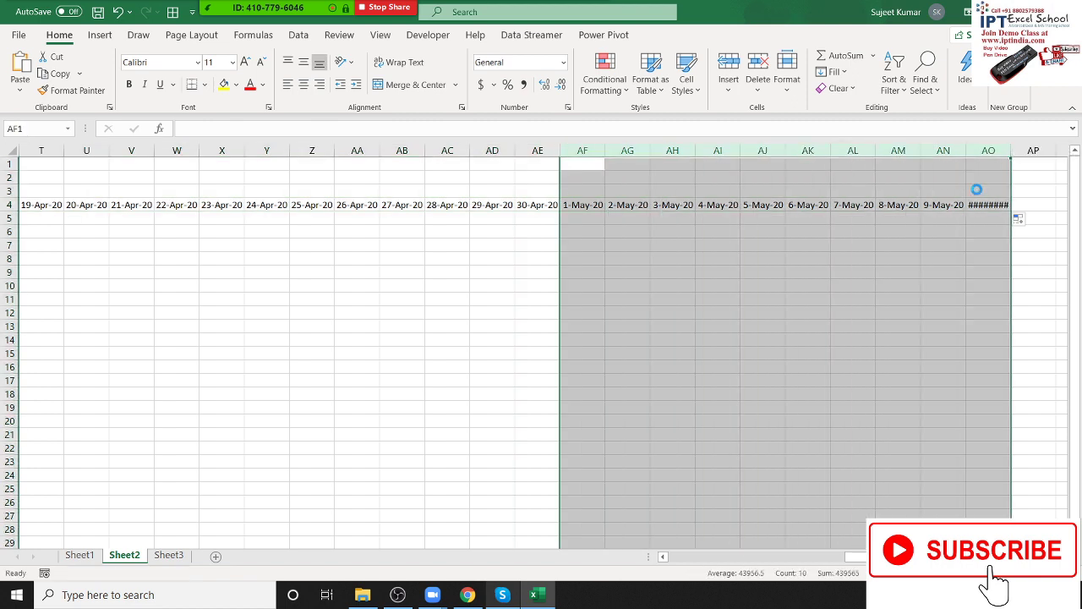
key(Delete)
Step: Enter the first person's name in A5
key(Left)
key(Left)
key(Left)
key(Left)
key(Left)
key(Left)
key(Left)
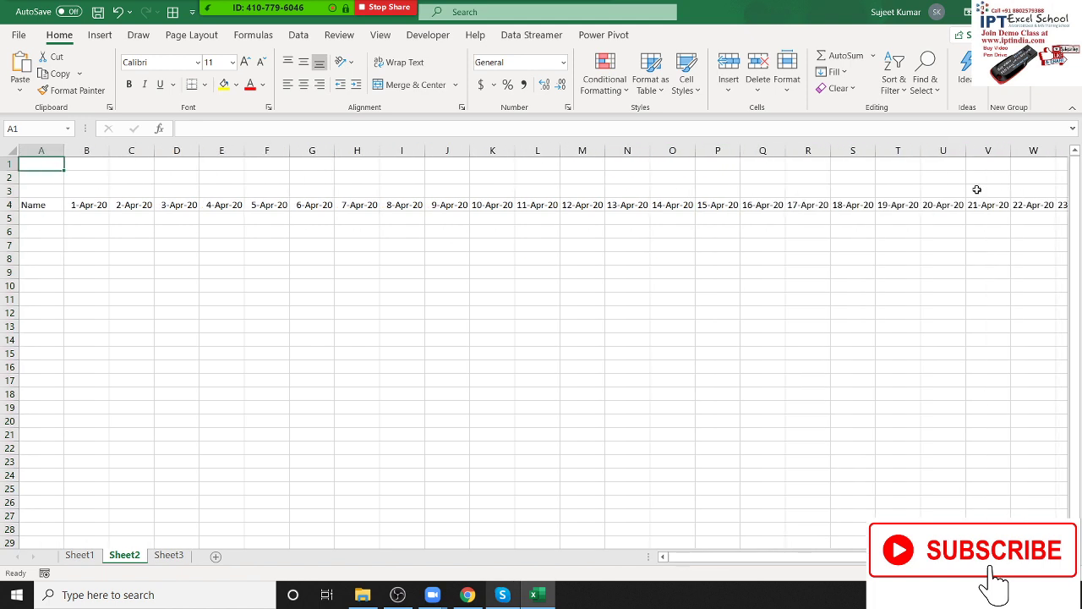
key(Down)
key(Down)
key(Down)
key(Down)
text(P)
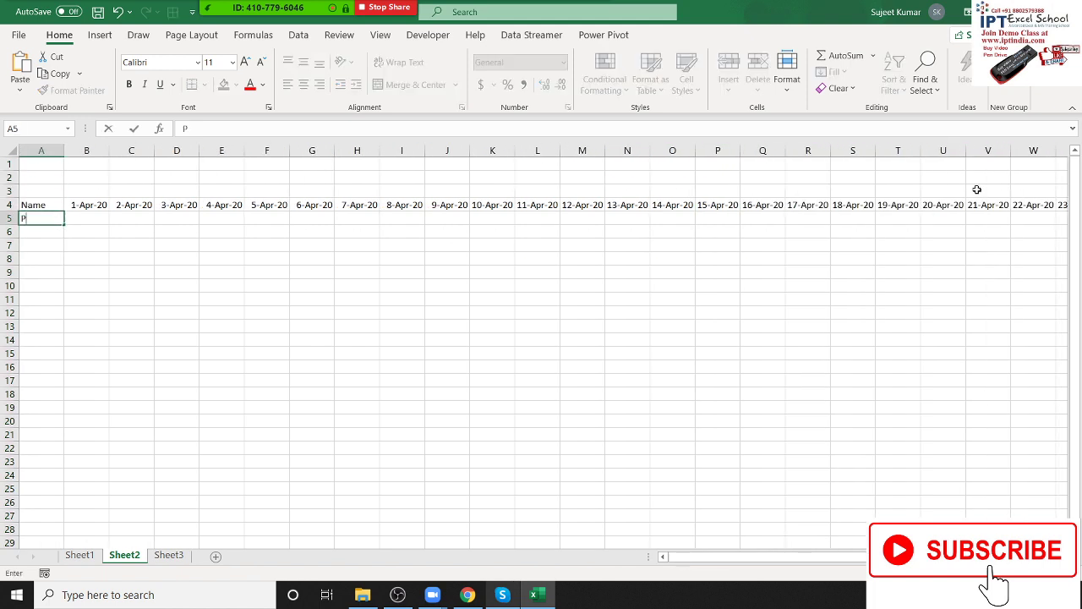
text(uja)
key(Return)
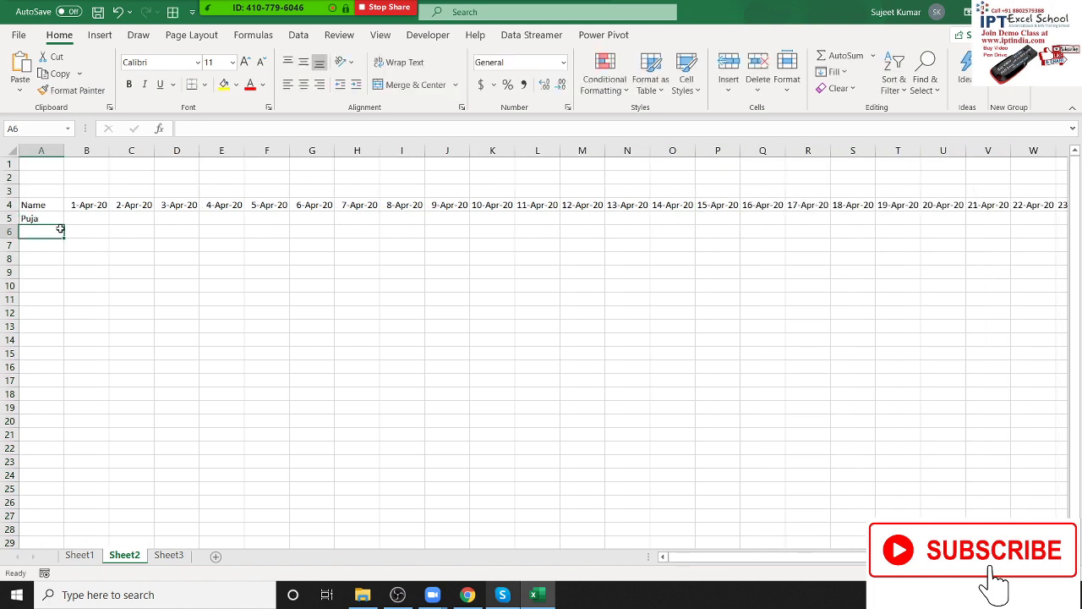
Step: Fill the names down to A19 and enter P in B5
click(44, 218)
drag(63, 225, 65, 409)
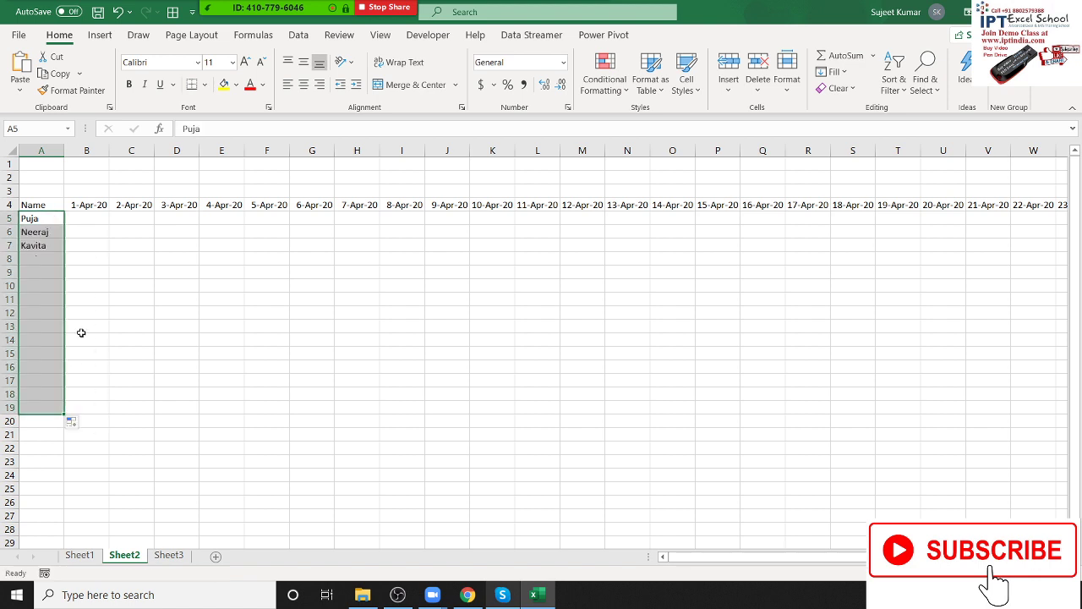
click(87, 219)
text(=)
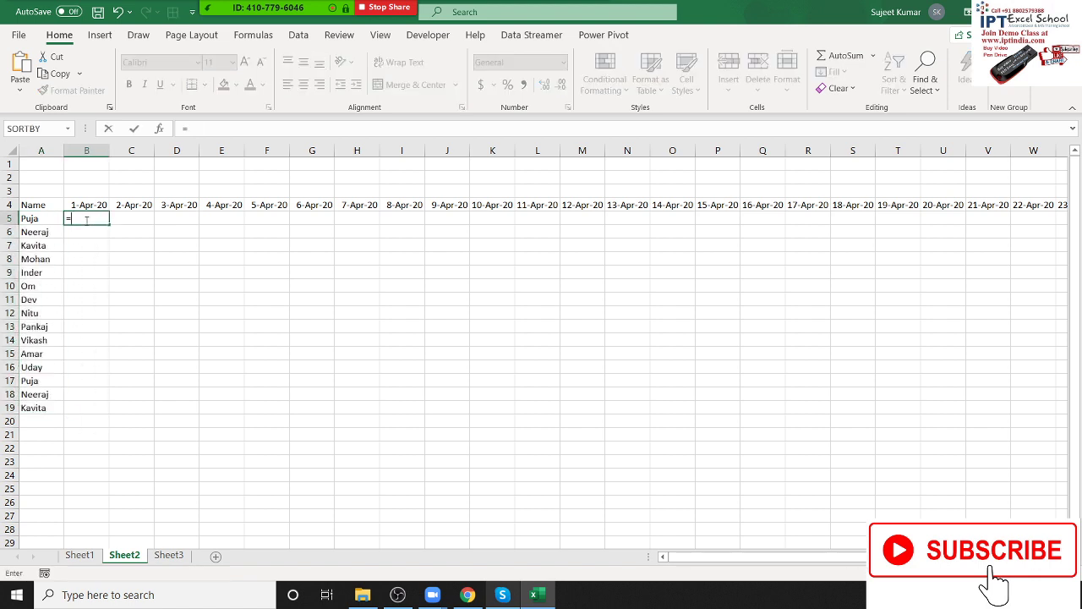
key(Escape)
text(p)
key(Return)
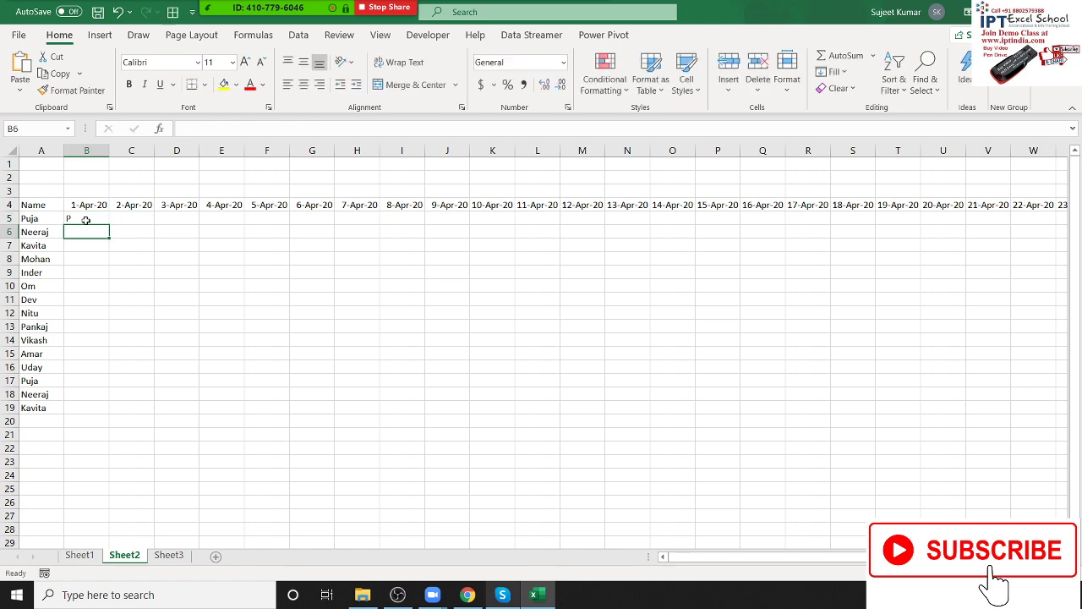
Step: Select B5:AE19 and fill every cell with P using Ctrl+Enter
key(Up)
key(Up)
key(ctrl+Right)
key(Down)
key(ctrl+shift+Left)
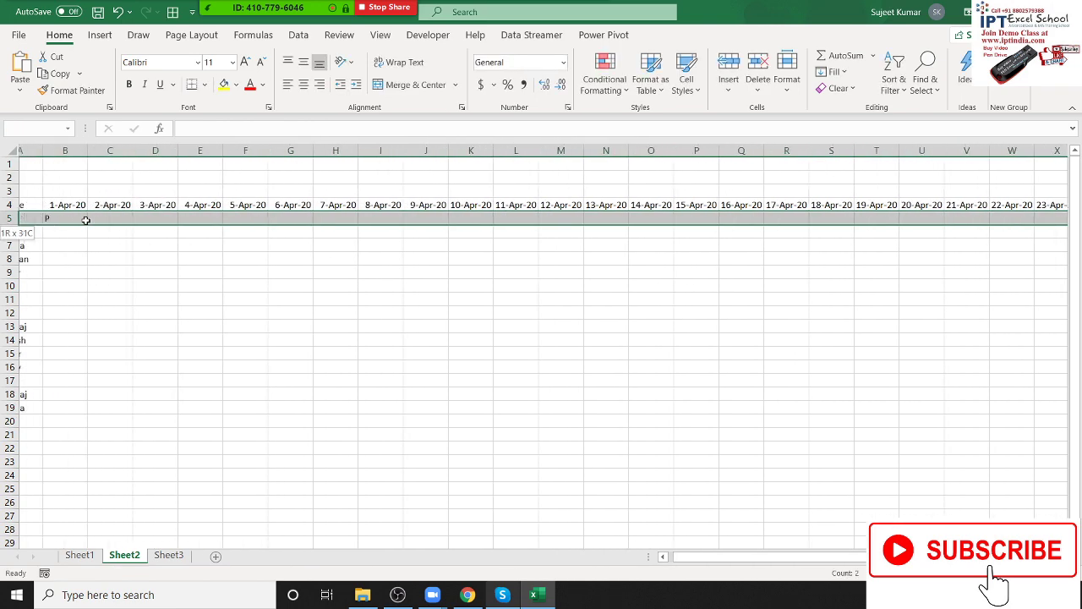
key(shift+Right)
key(shift+Down)
key(shift+Down)
key(shift+Down)
key(shift+Down)
key(shift+Down)
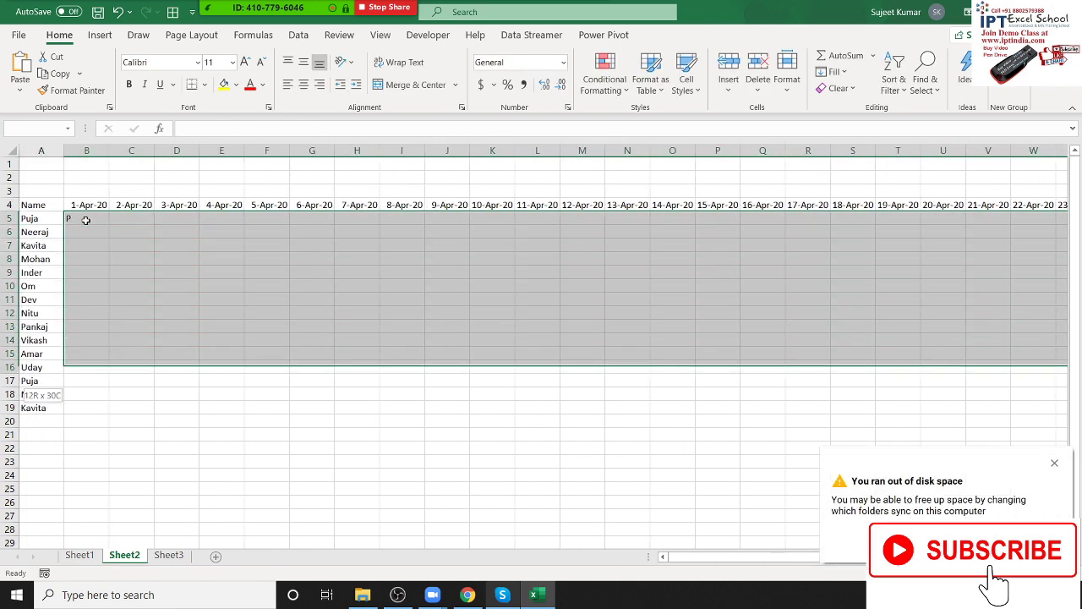
key(shift+Down)
key(shift+Down)
key(shift+Down)
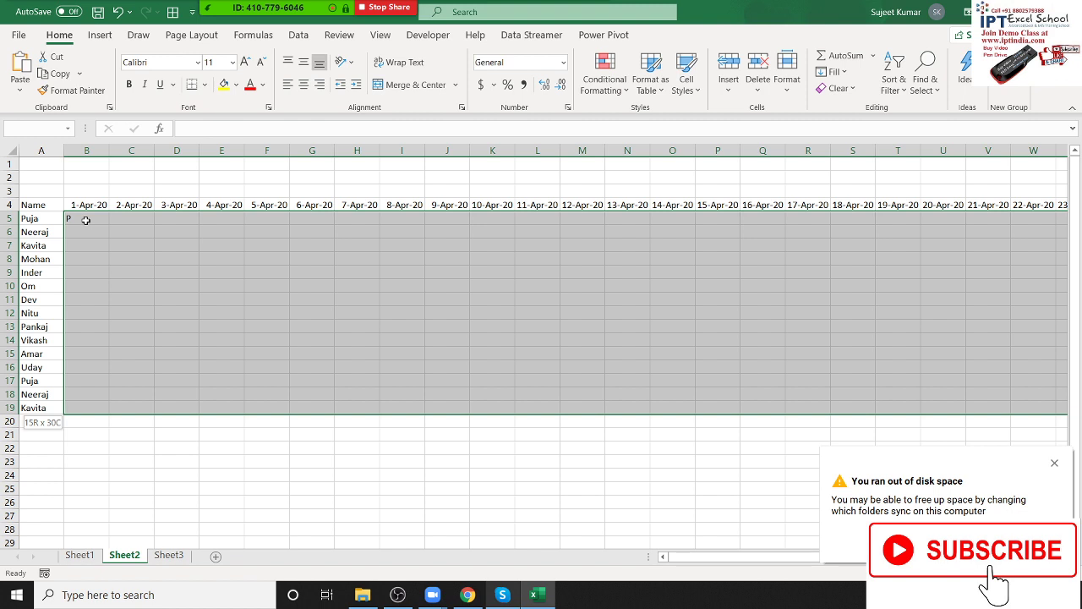
key(shift+Down)
key(shift+Up)
key(ctrl+Return)
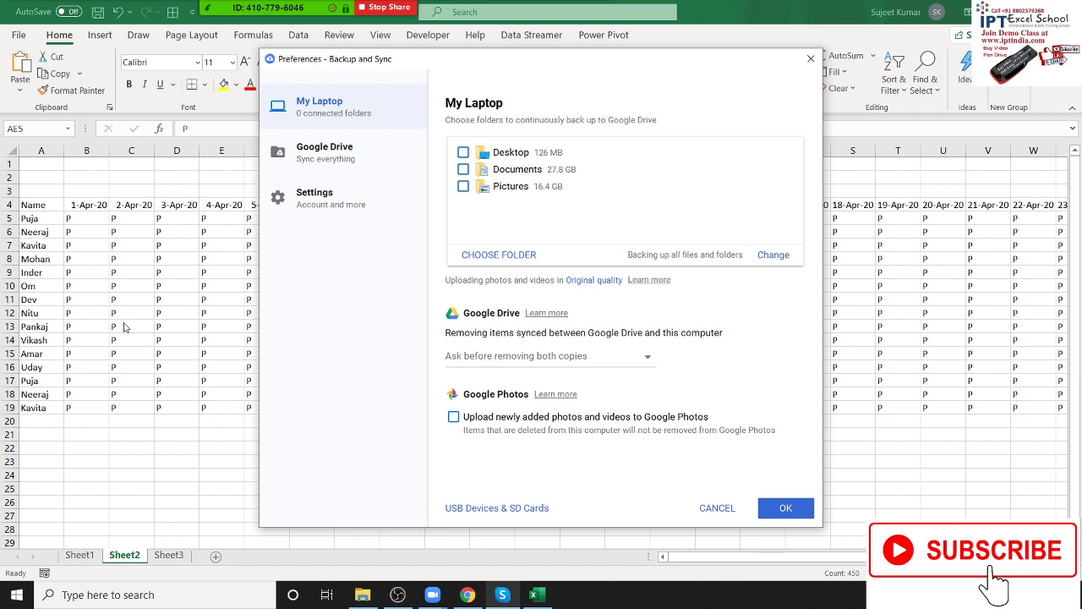
click(325, 163)
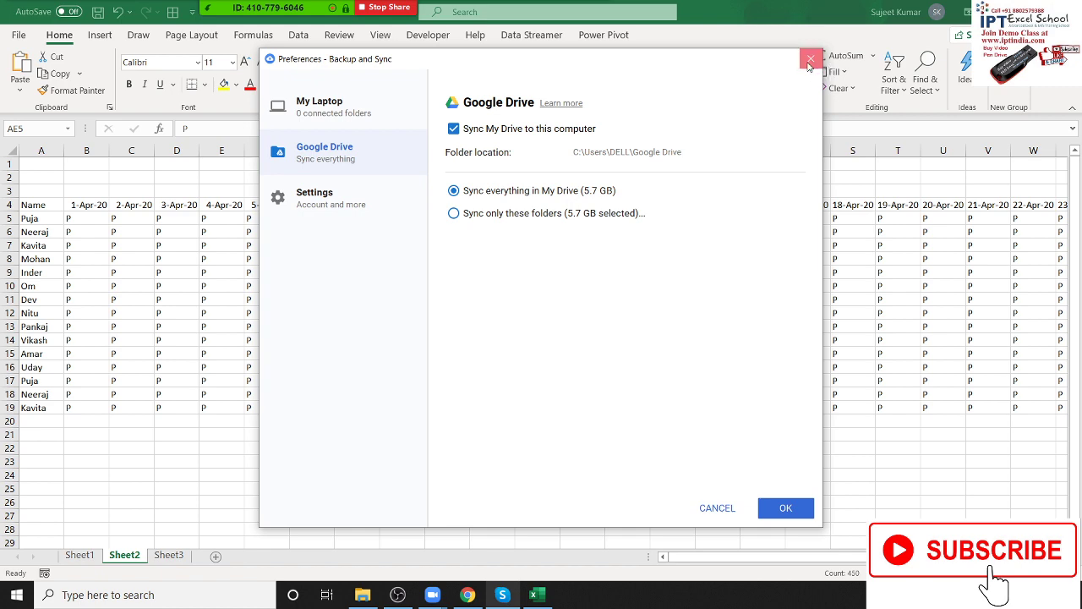
click(809, 58)
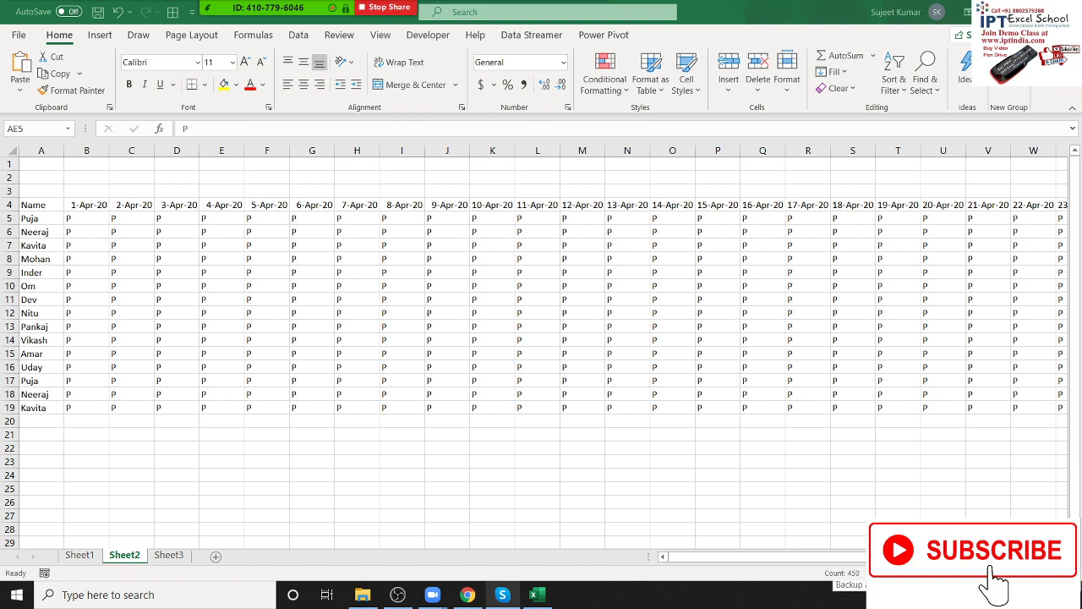
Step: Auto-fit all Sheet2 columns to their contents and check the print preview
key(ctrl+shift+Down)
key(ctrl+shift+Left)
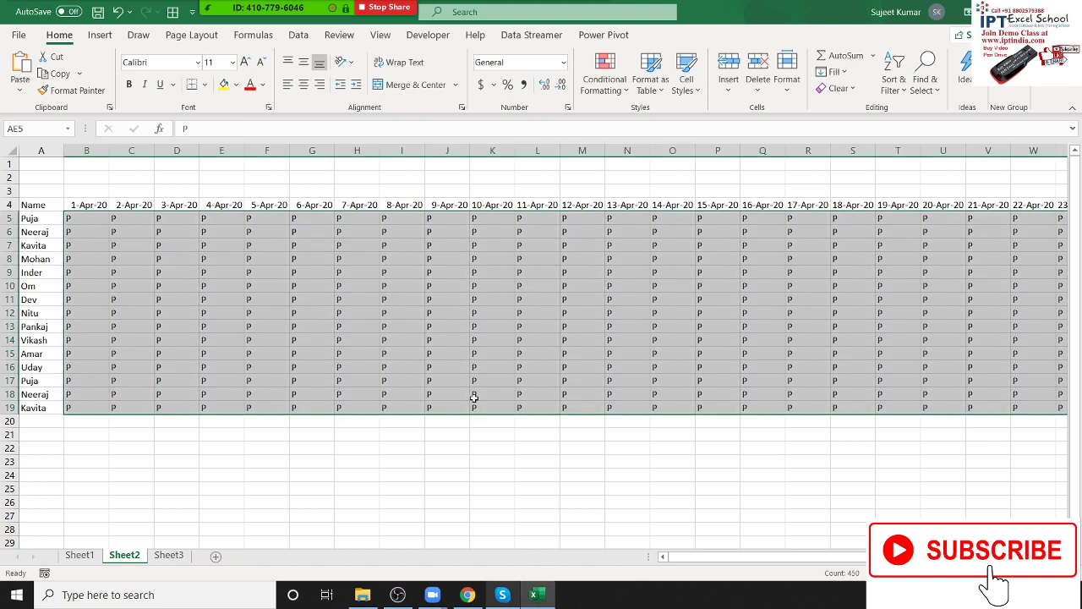
click(286, 281)
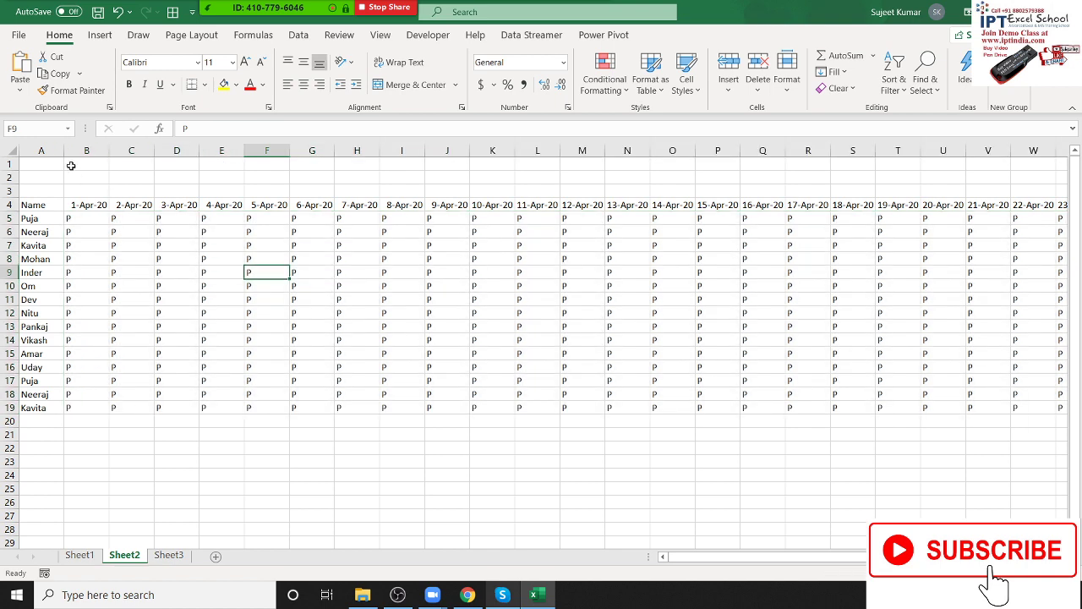
click(36, 203)
click(13, 152)
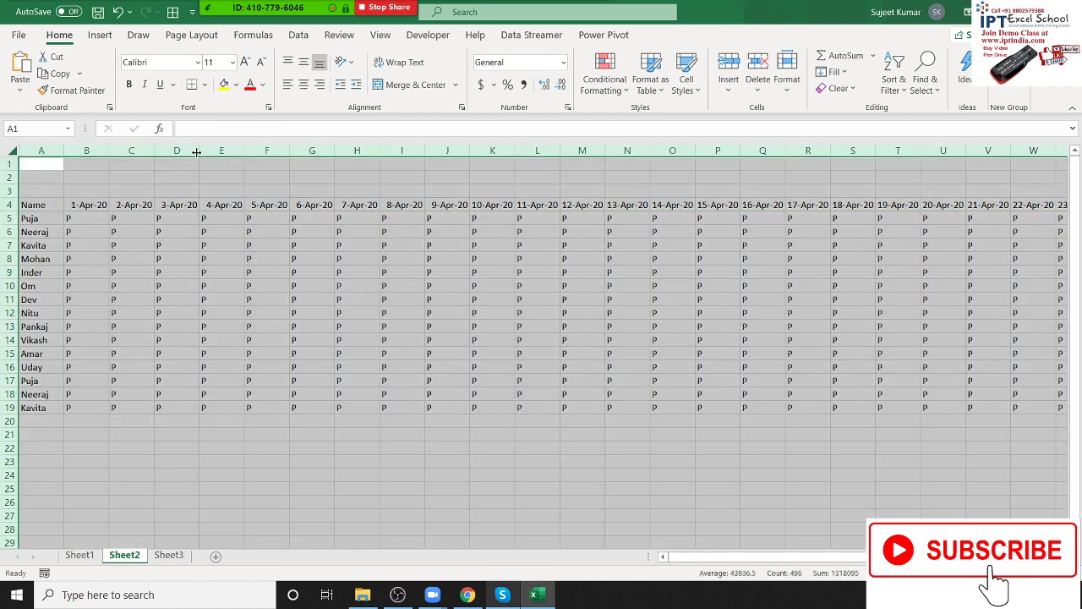
double_click(197, 151)
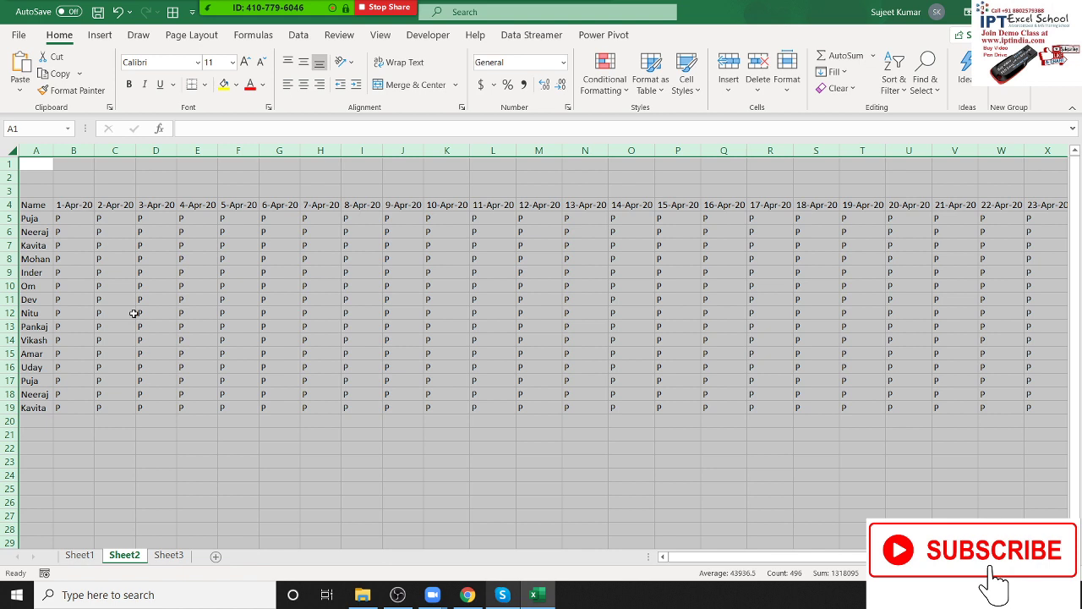
click(134, 241)
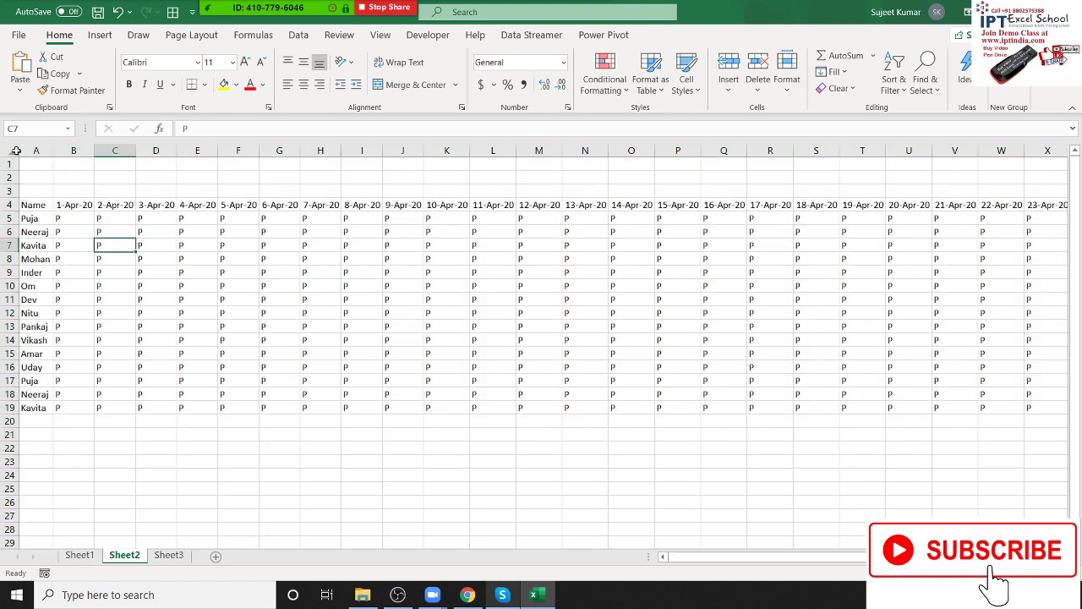
click(8, 150)
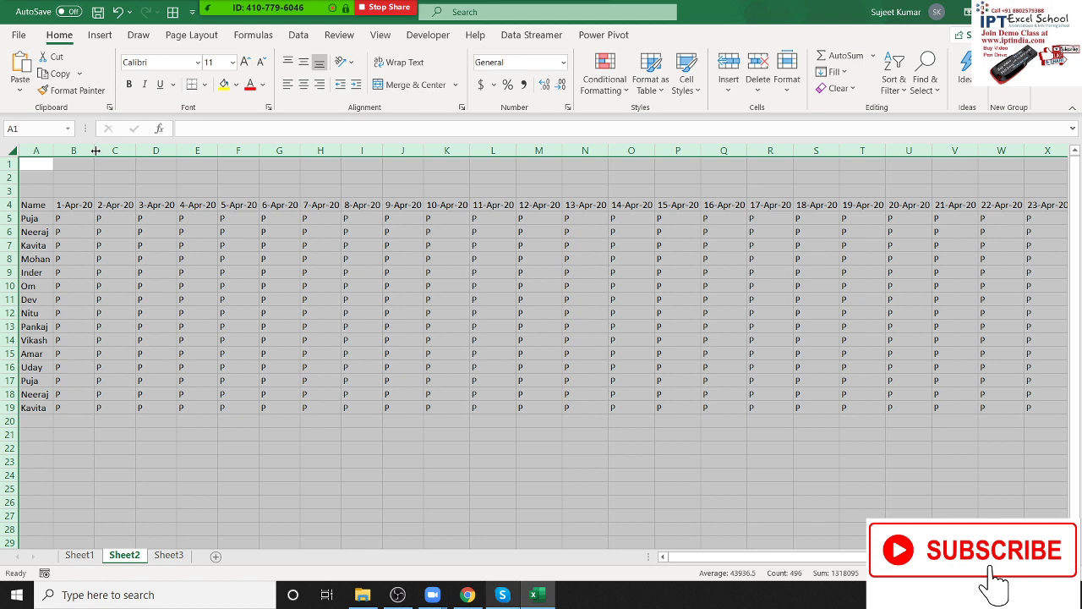
click(142, 255)
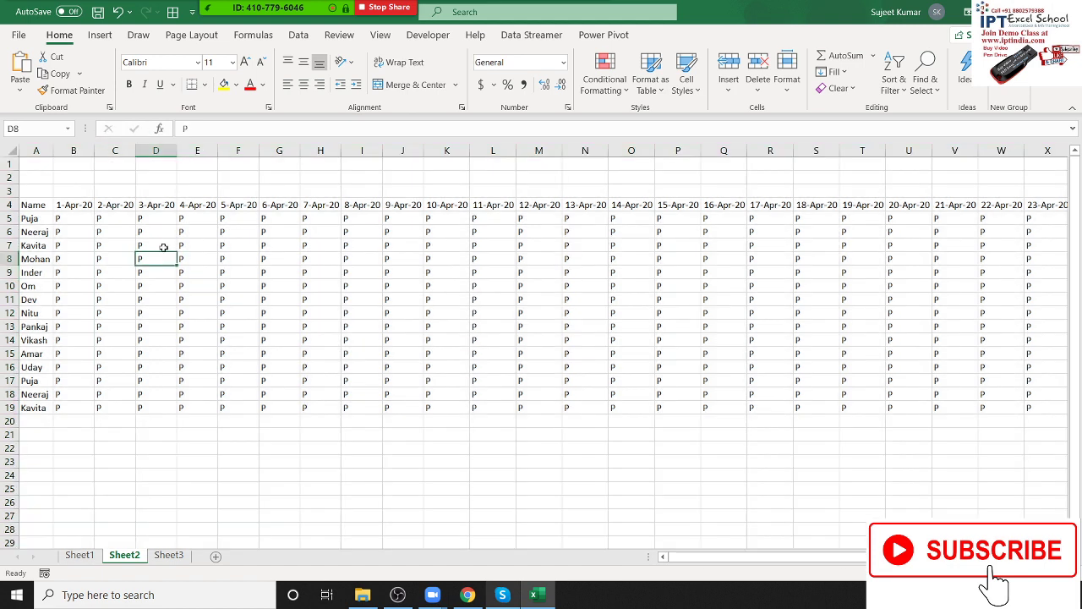
key(ctrl+p)
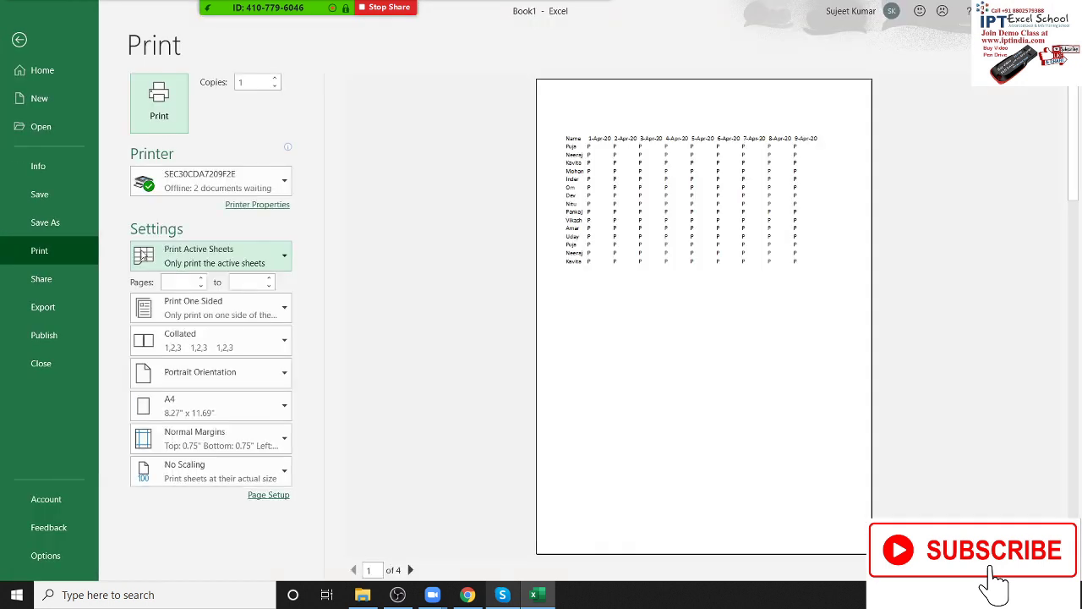
Step: Set printing to landscape on A4 paper with Narrow margins, then return to the sheet
click(197, 373)
click(195, 435)
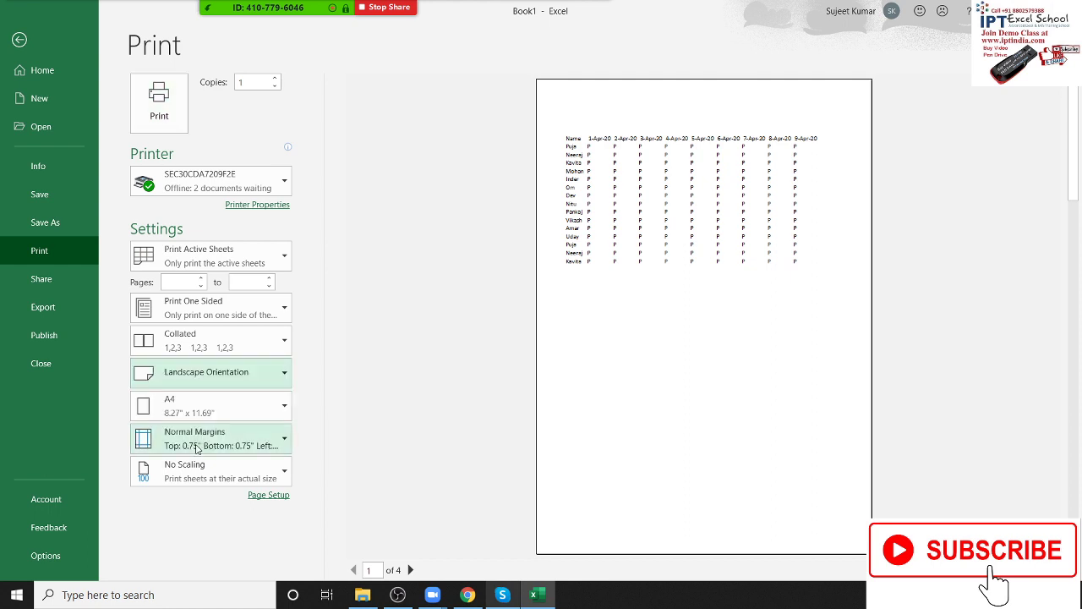
click(190, 418)
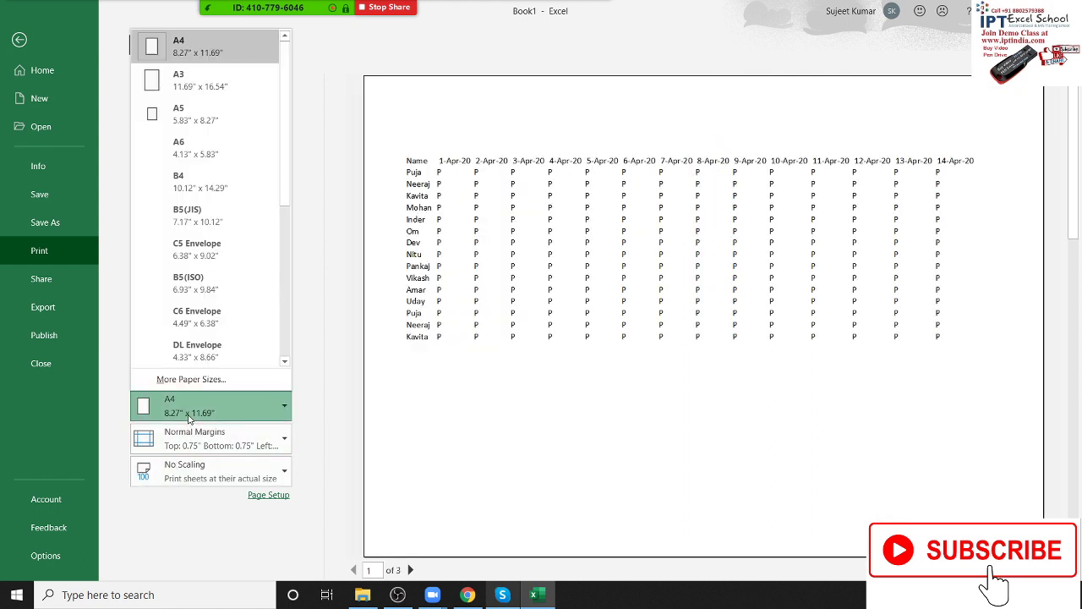
click(341, 461)
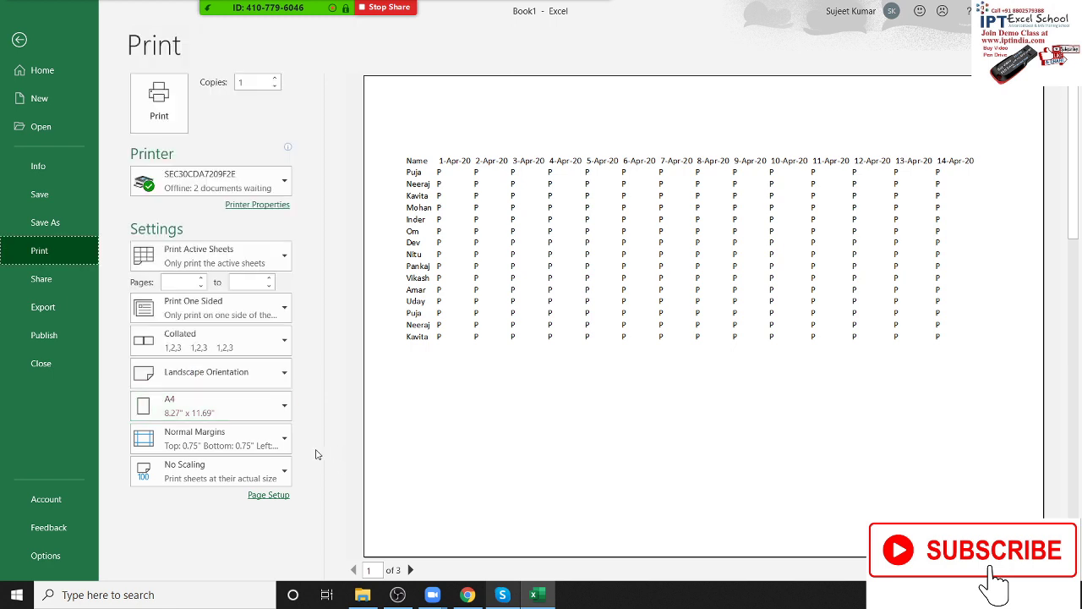
click(252, 444)
click(211, 385)
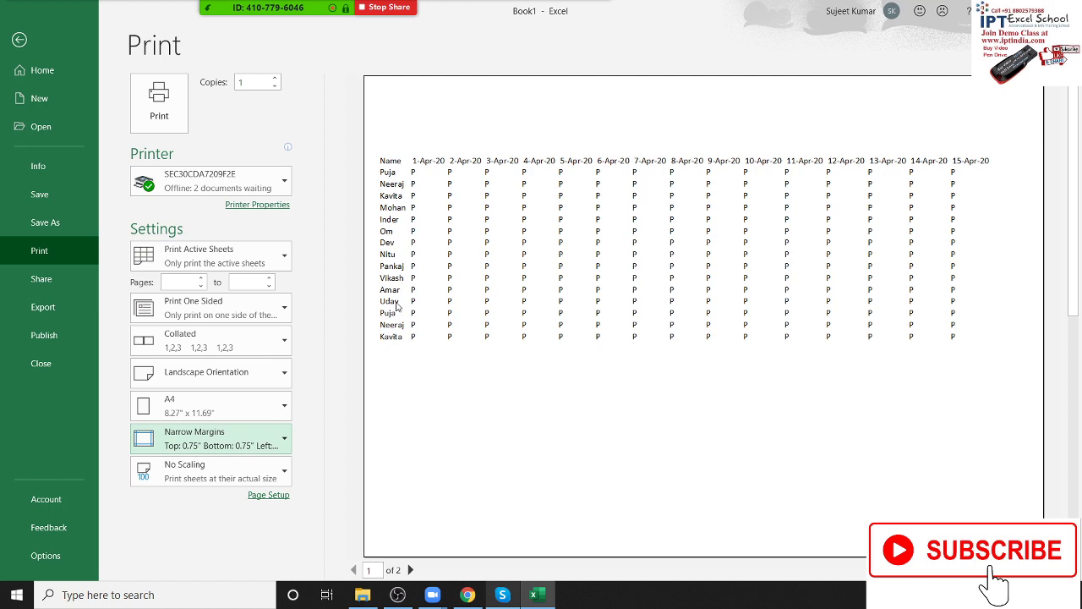
key(Escape)
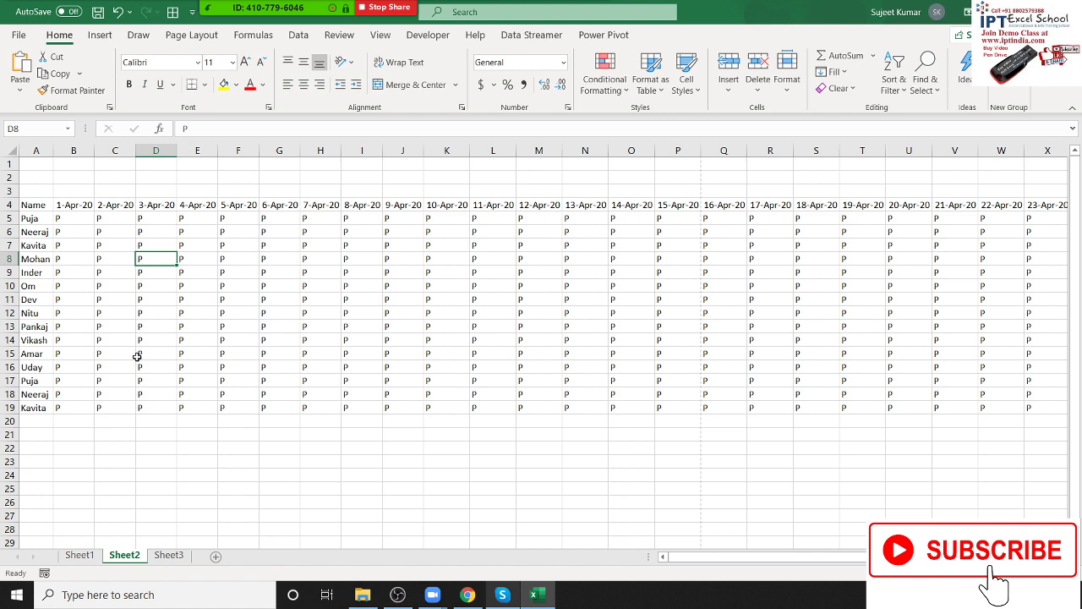
Step: Rotate the row 4 headers, Name through 30-Apr-20, to read upward
click(74, 203)
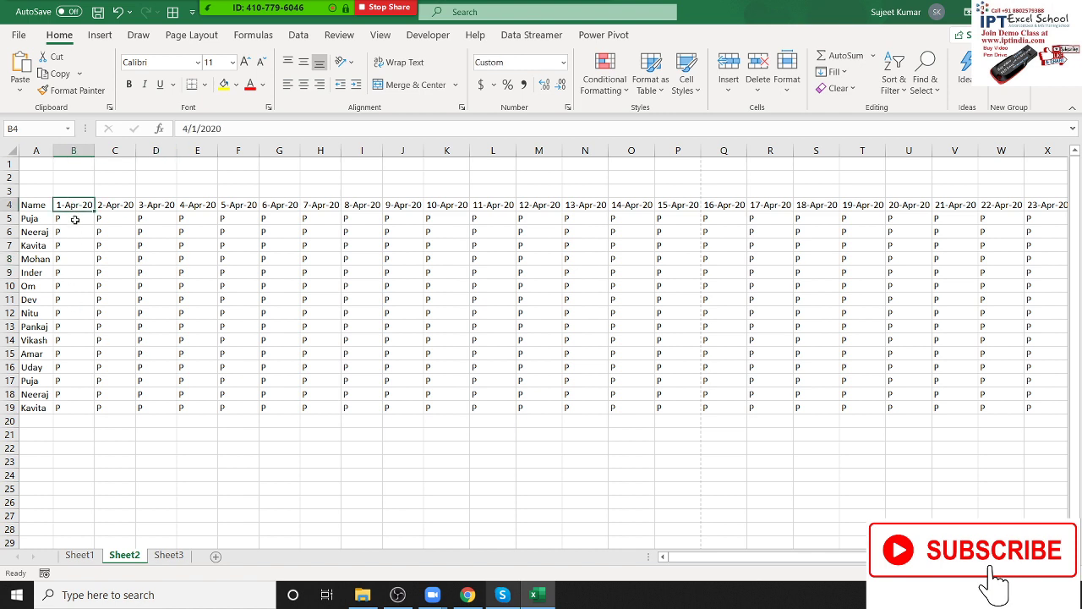
drag(74, 220, 320, 368)
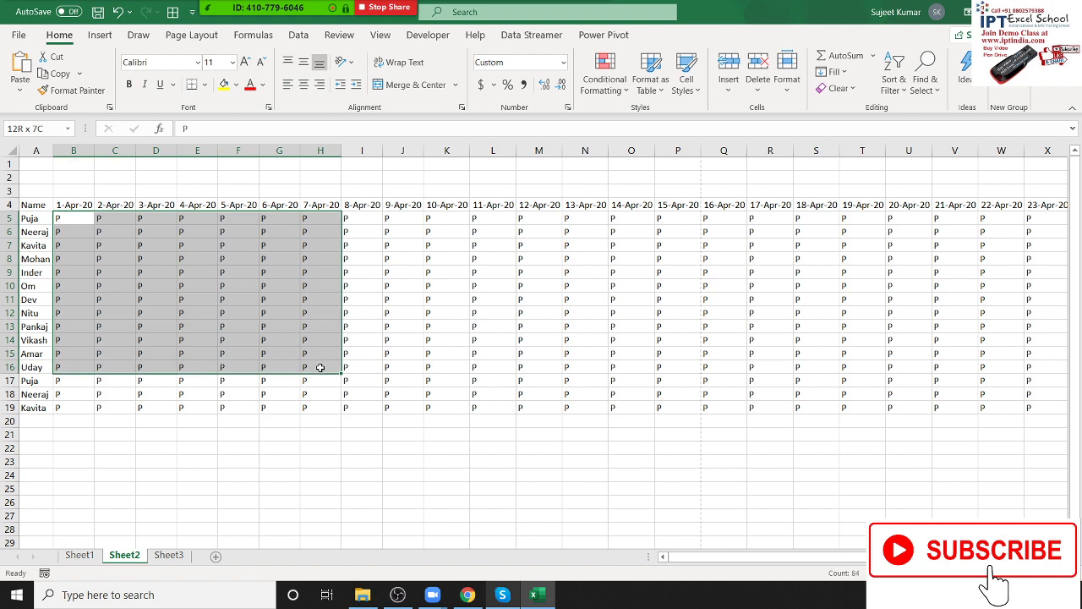
drag(87, 203, 172, 228)
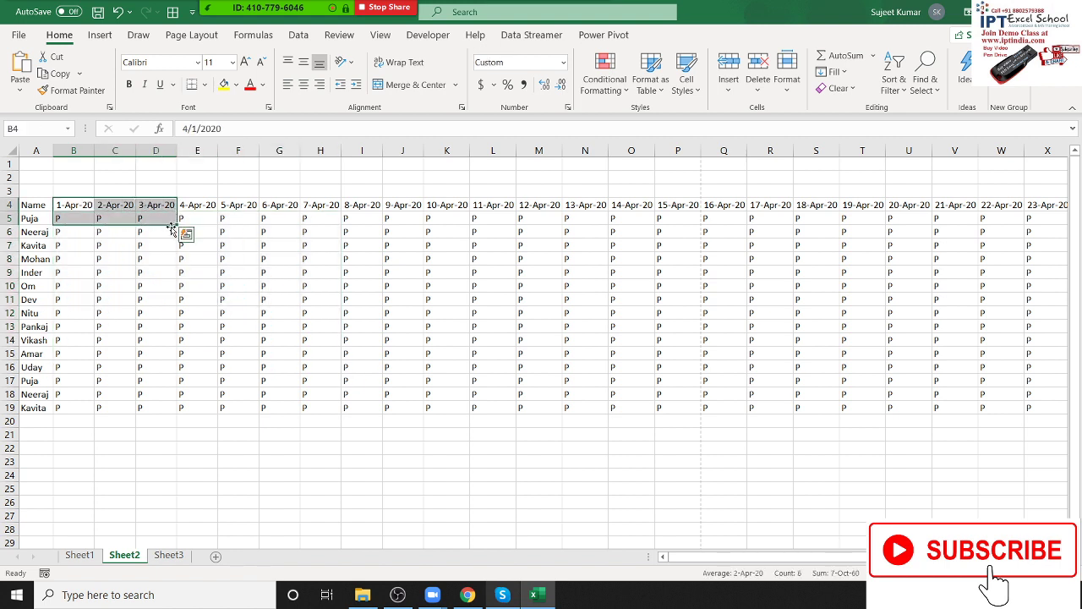
click(46, 204)
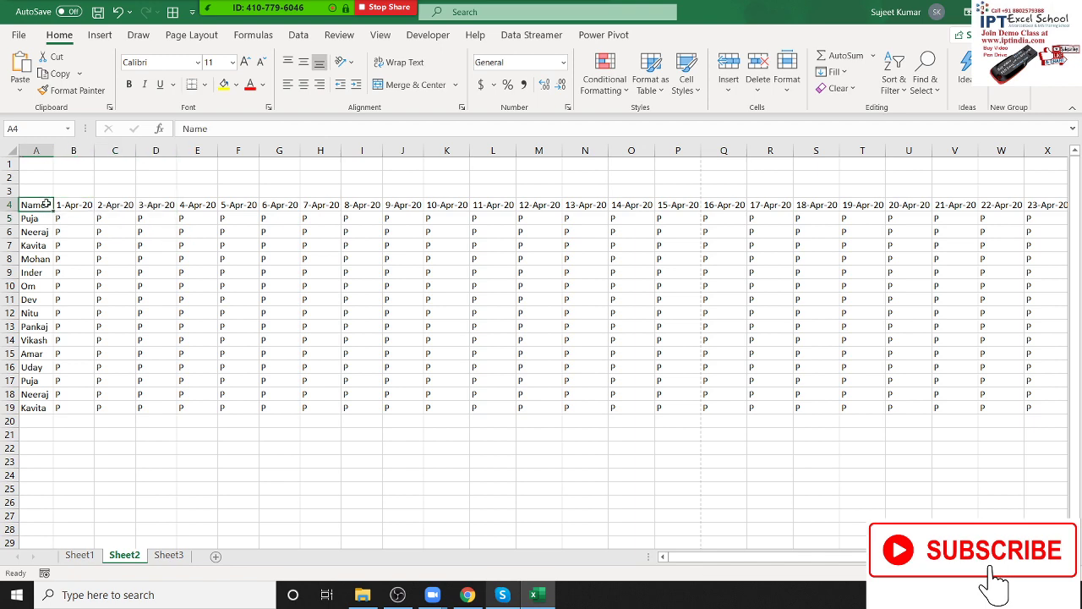
key(ctrl+shift+Right)
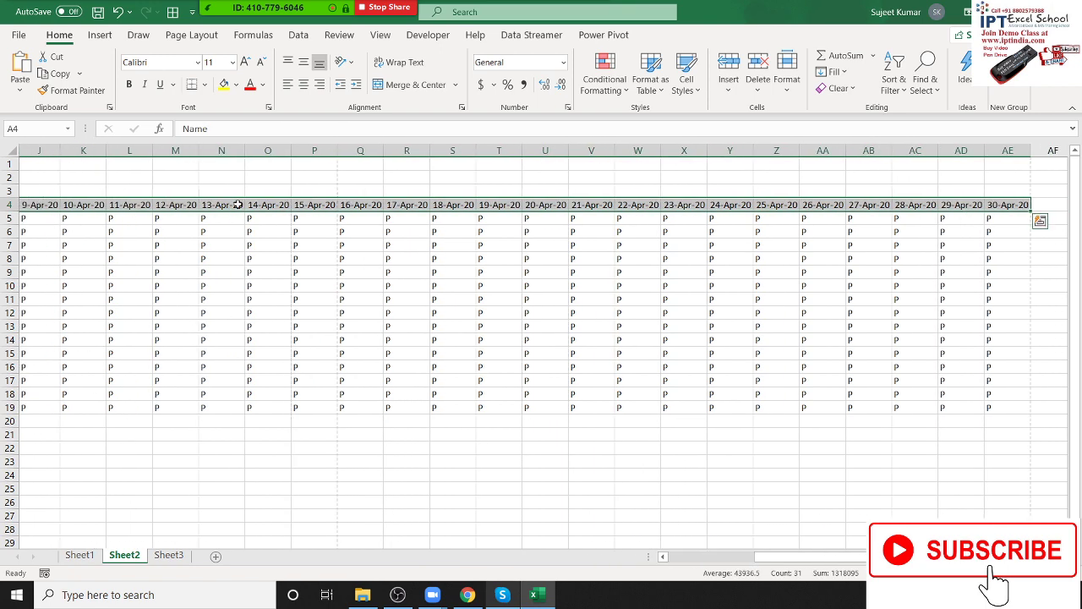
right_click(237, 205)
key(Escape)
click(353, 67)
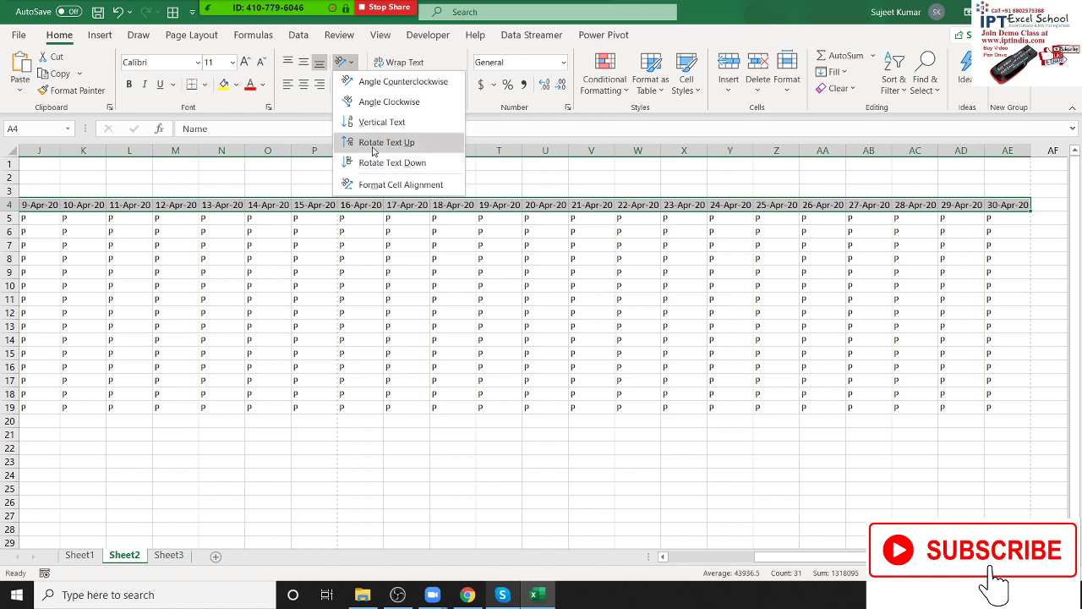
click(373, 142)
click(447, 304)
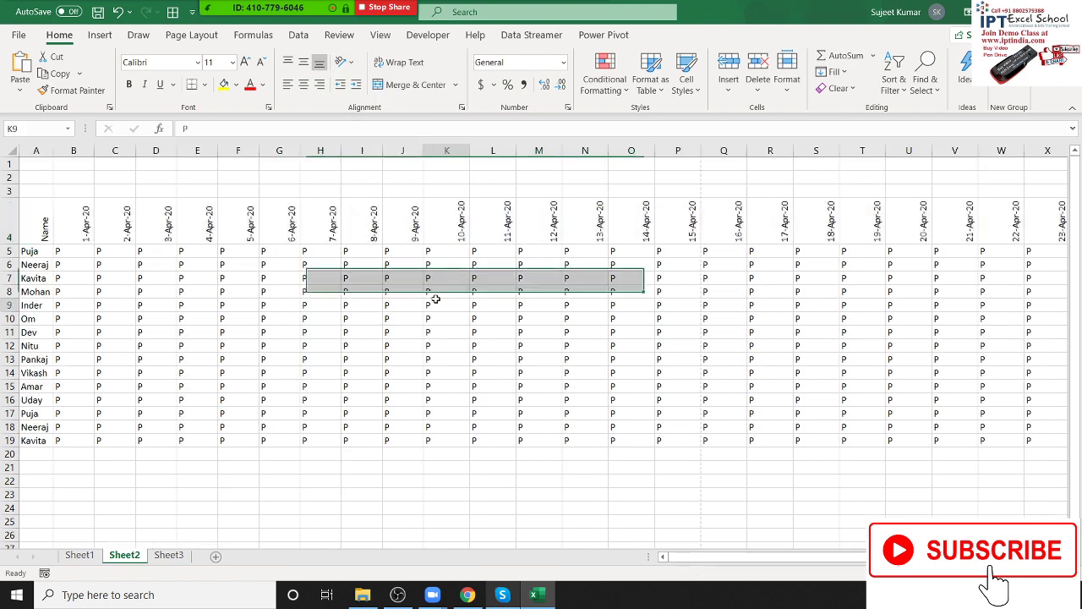
Step: Auto-fit all columns so dates through 30-Apr-20 fit on screen
click(7, 148)
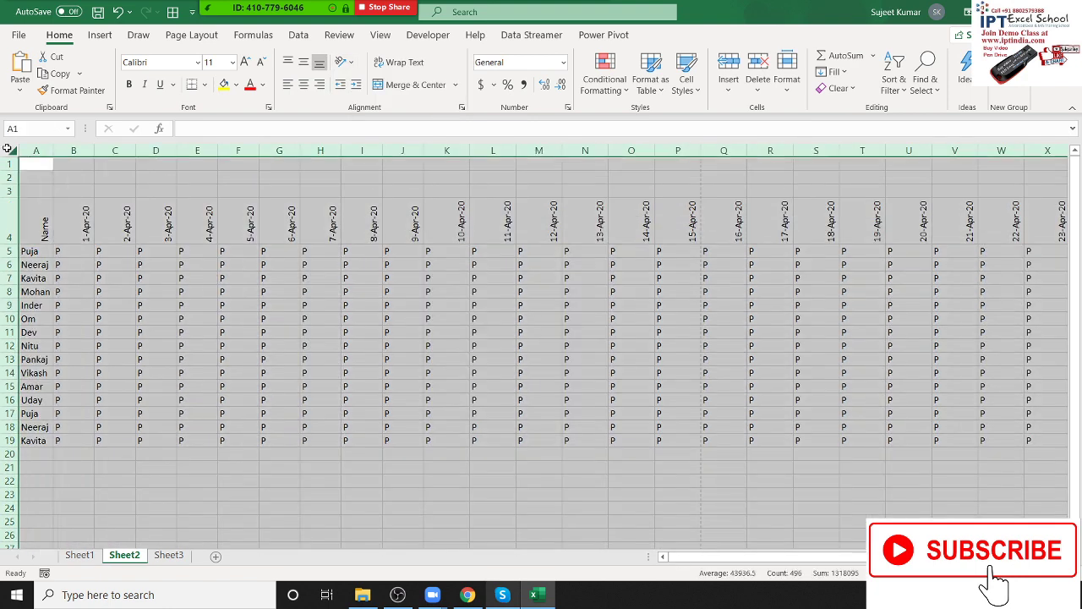
double_click(342, 152)
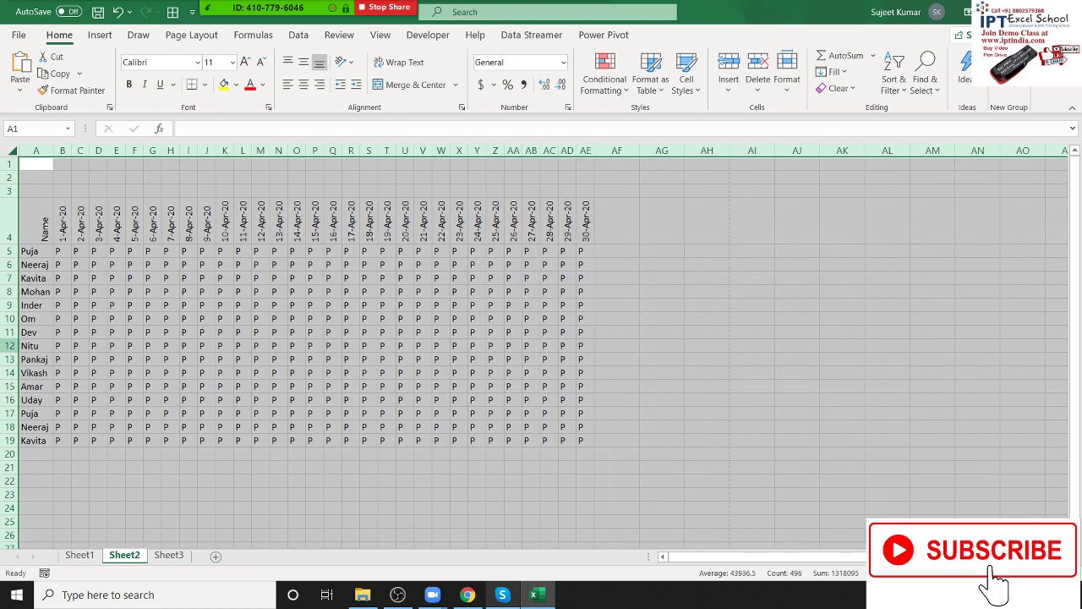
click(189, 296)
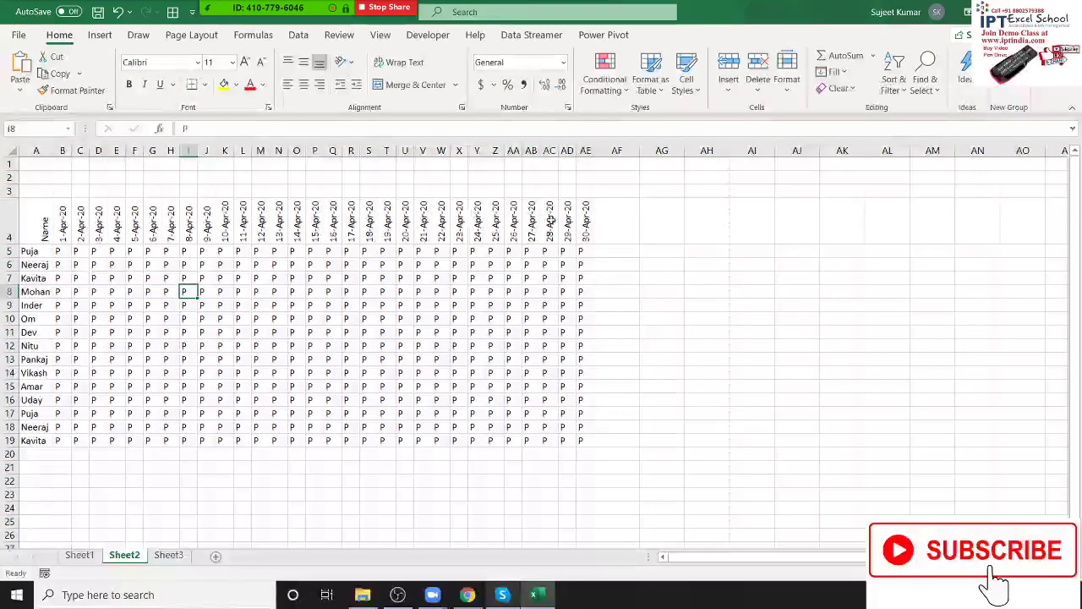
mouse_move(609, 218)
mouse_down()
mouse_move(667, 358)
mouse_move(687, 442)
mouse_up()
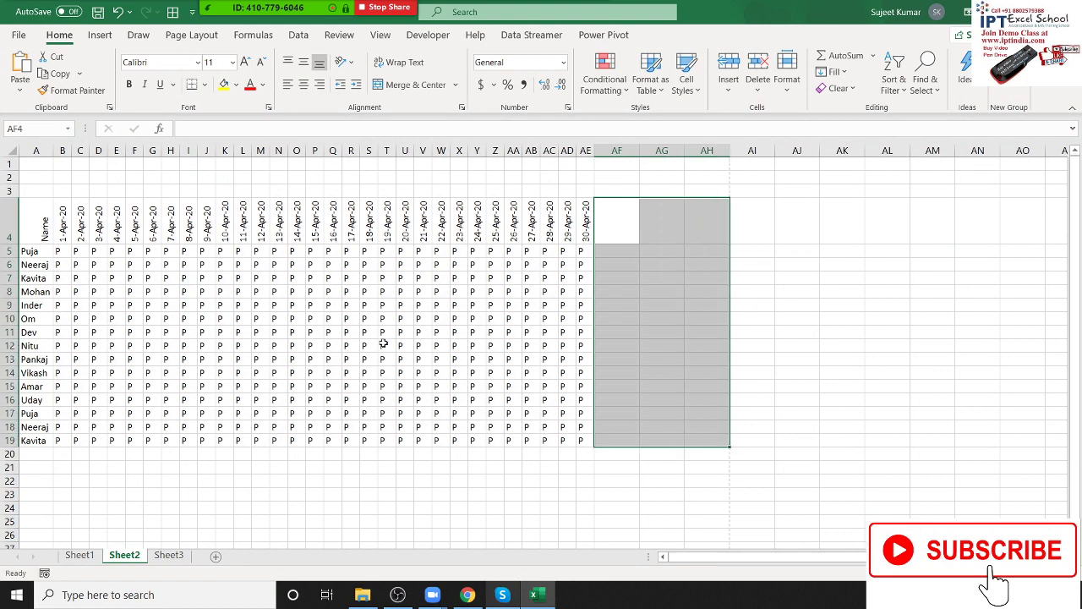
click(297, 317)
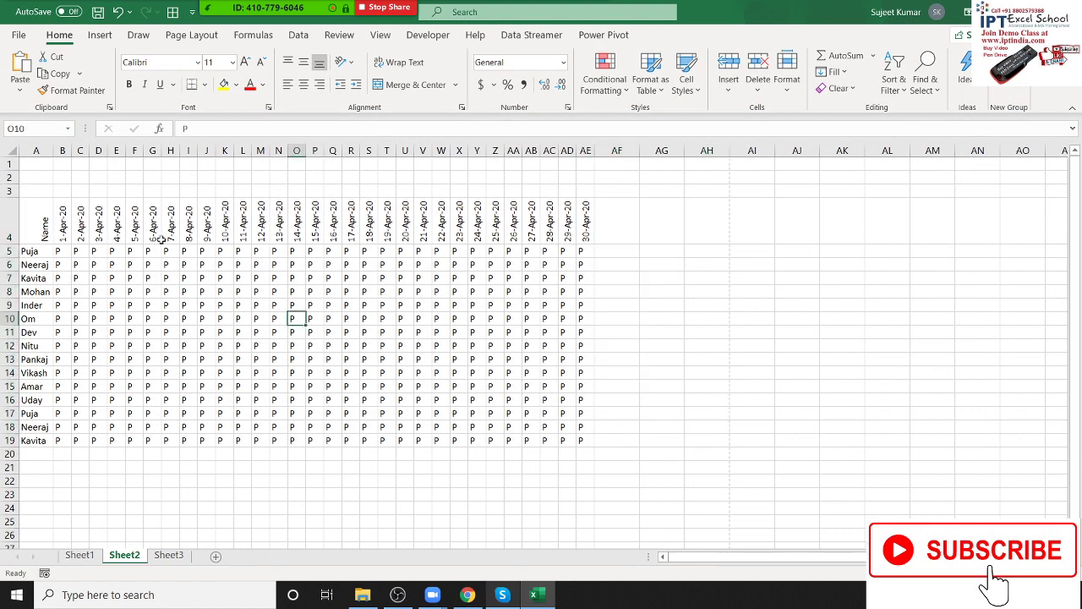
Step: Turn on gridline printing and confirm the grid fits one landscape page
click(191, 37)
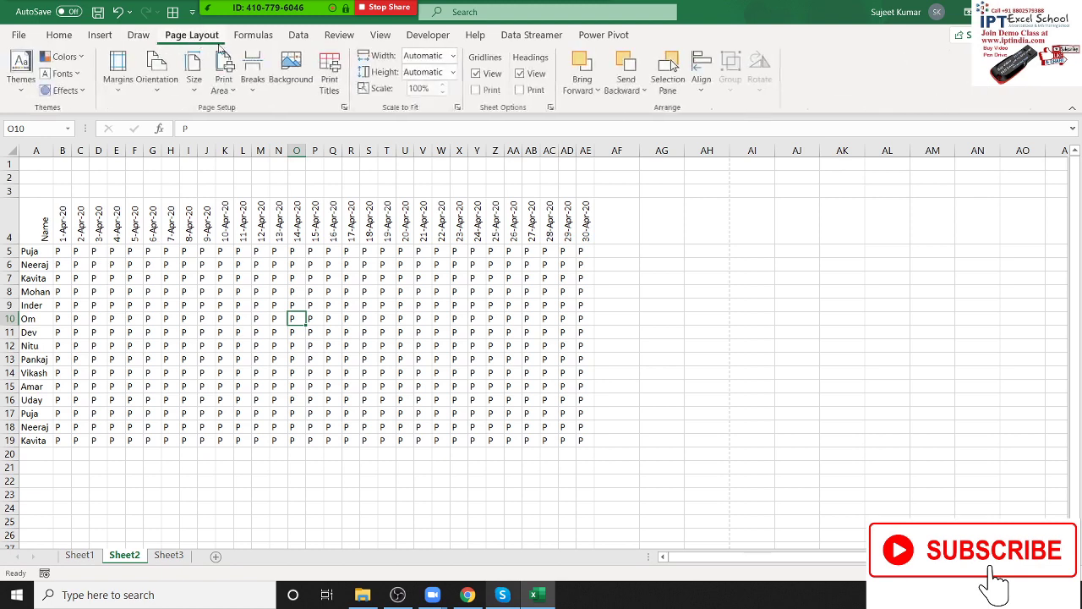
click(475, 89)
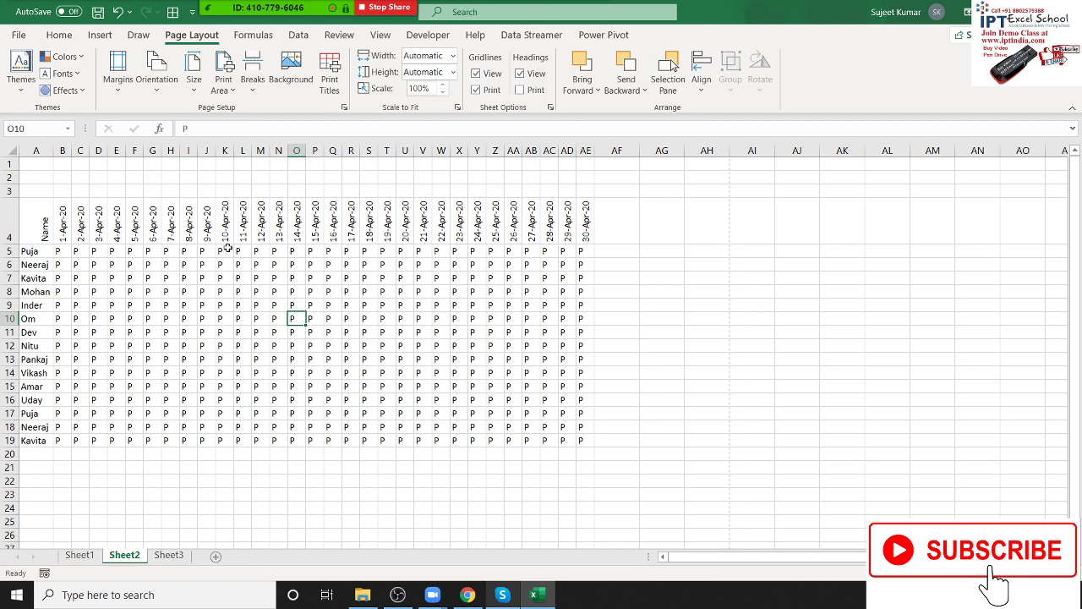
key(ctrl+p)
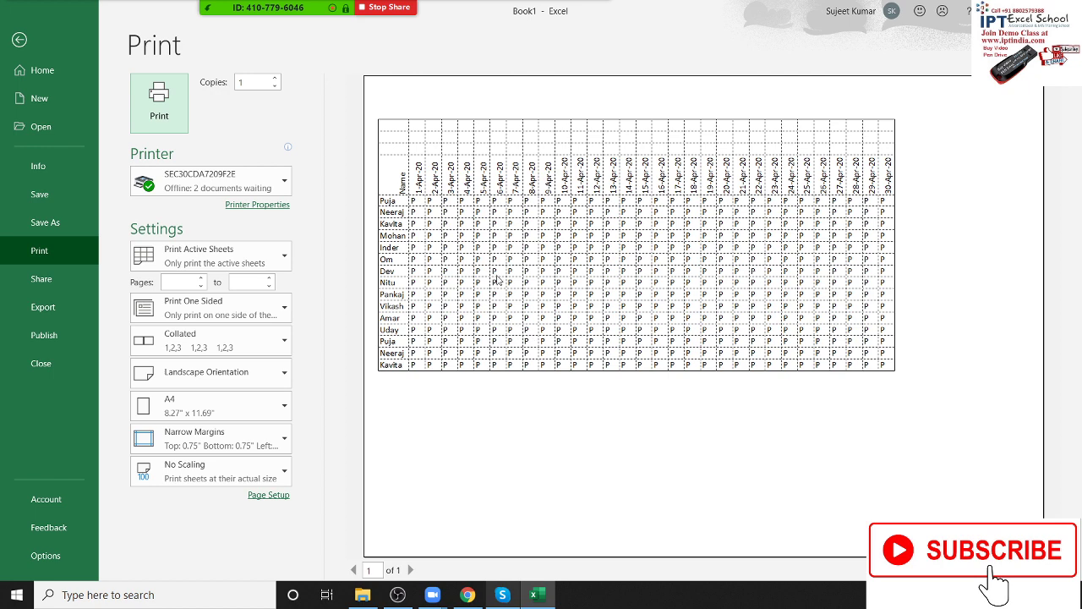
key(Escape)
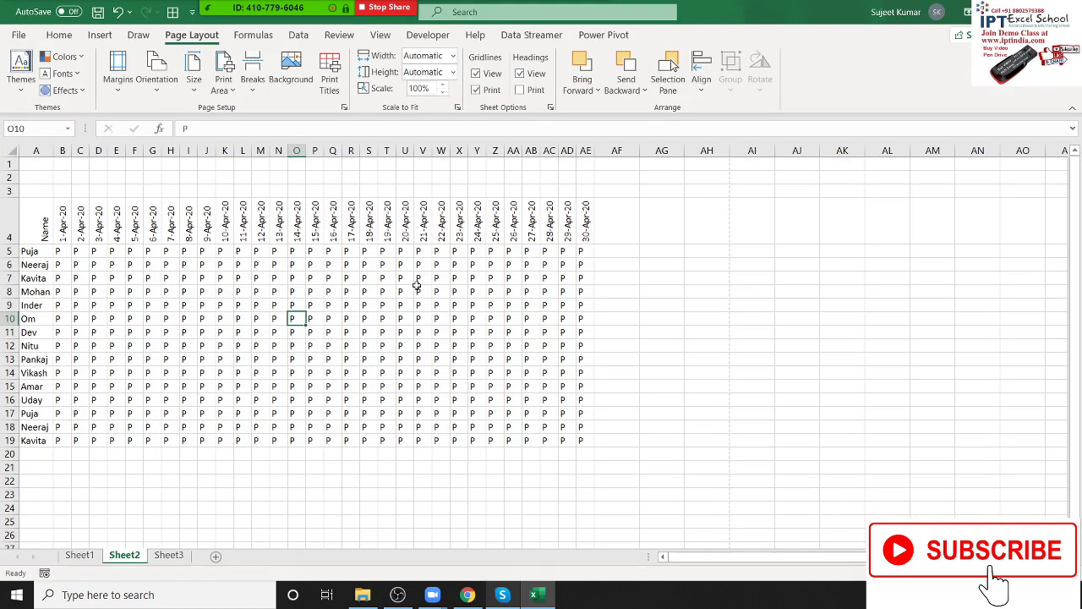
mouse_move(34, 220)
mouse_down()
mouse_move(391, 373)
mouse_move(580, 438)
mouse_up()
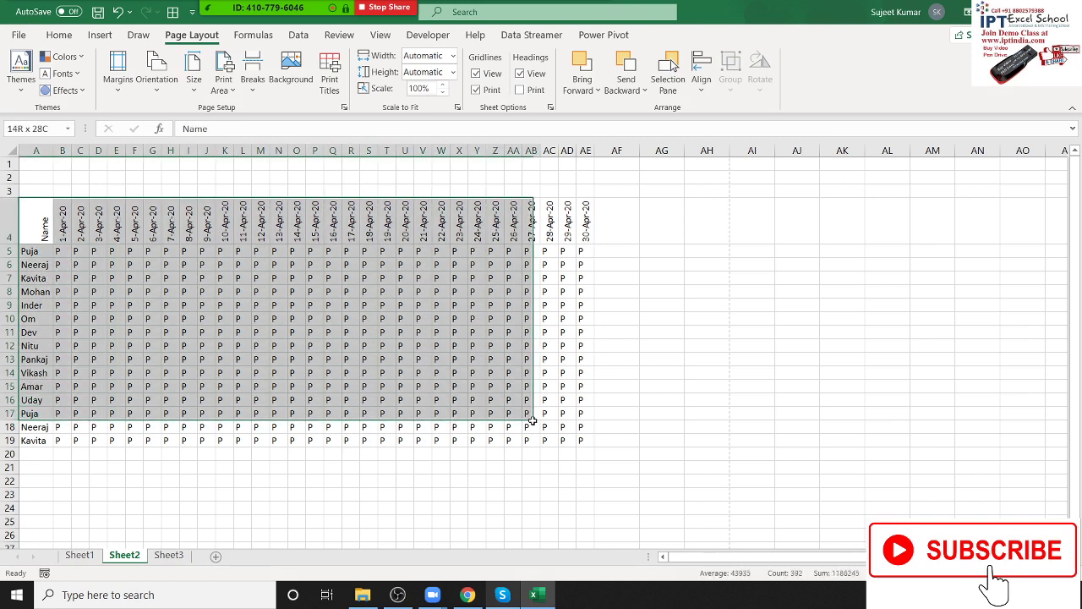
Step: Give A4:AE19 a thick outline border and dash-dot-dot inside borders
right_click(580, 438)
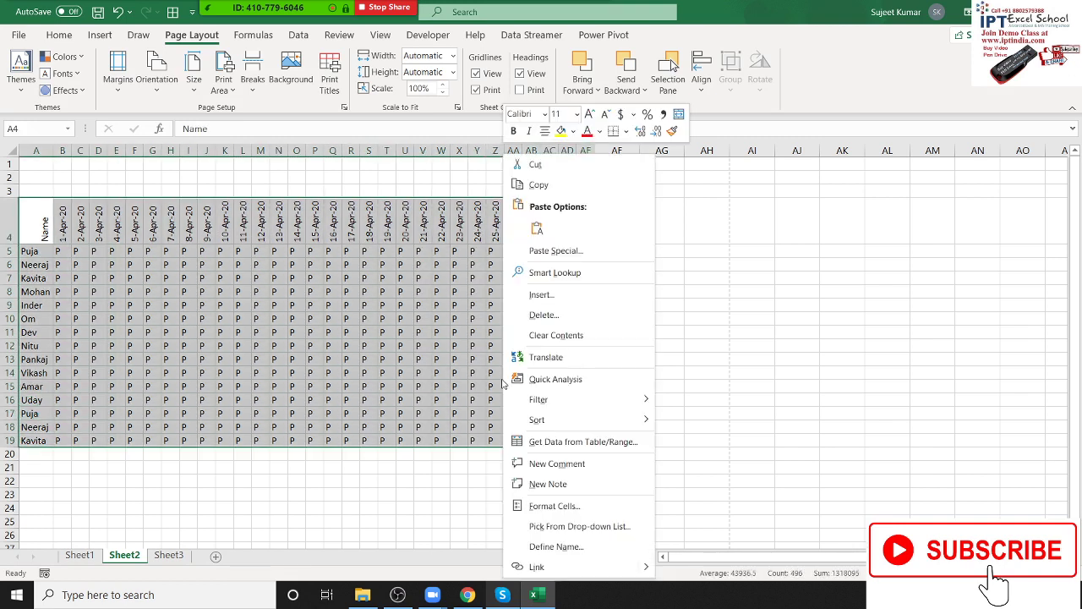
click(567, 507)
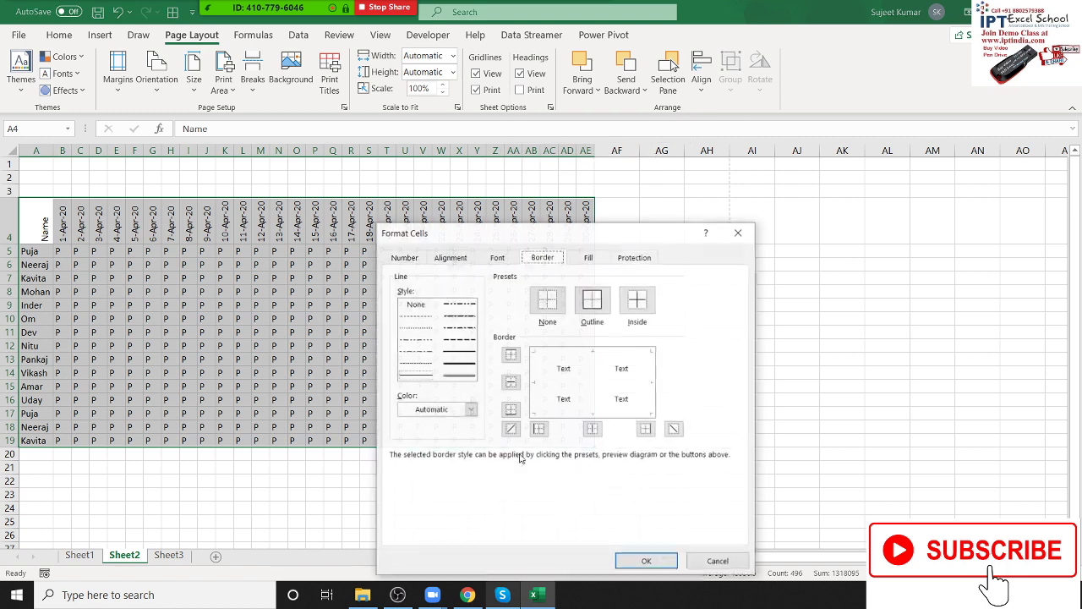
click(459, 363)
click(590, 306)
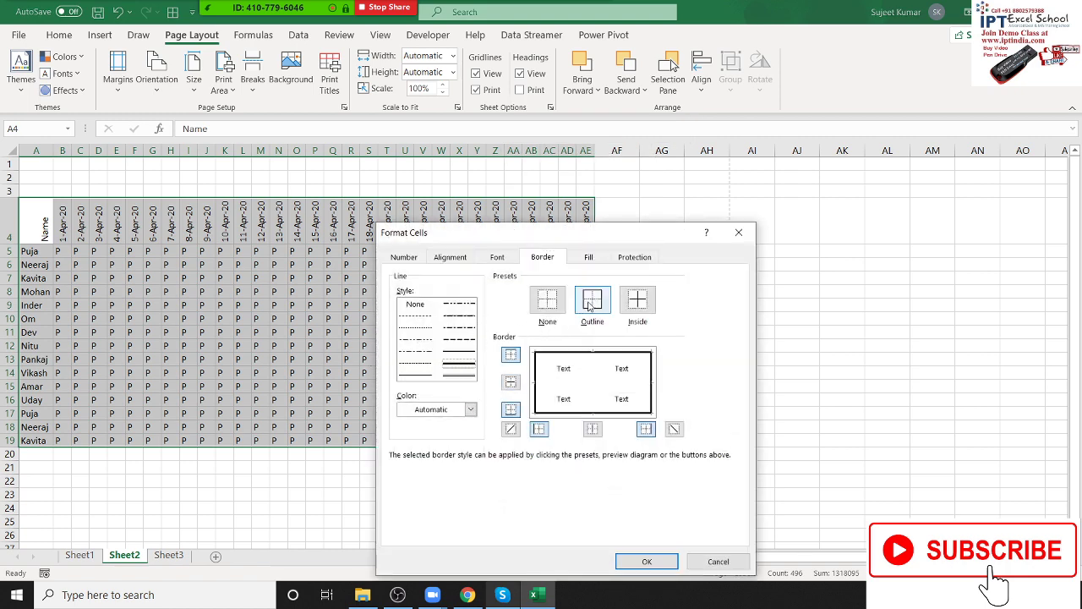
click(418, 364)
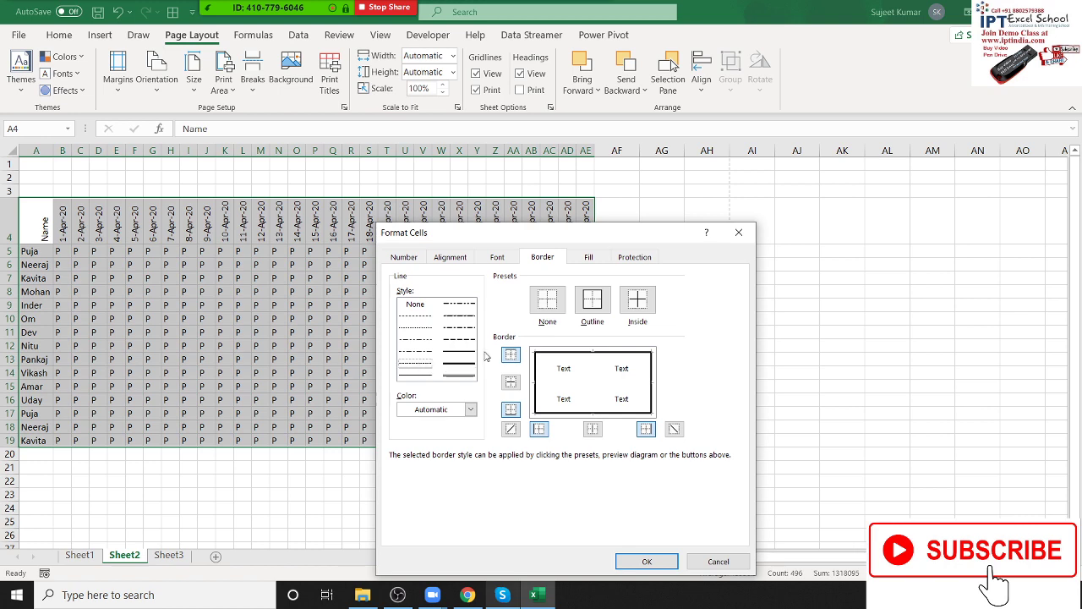
click(637, 300)
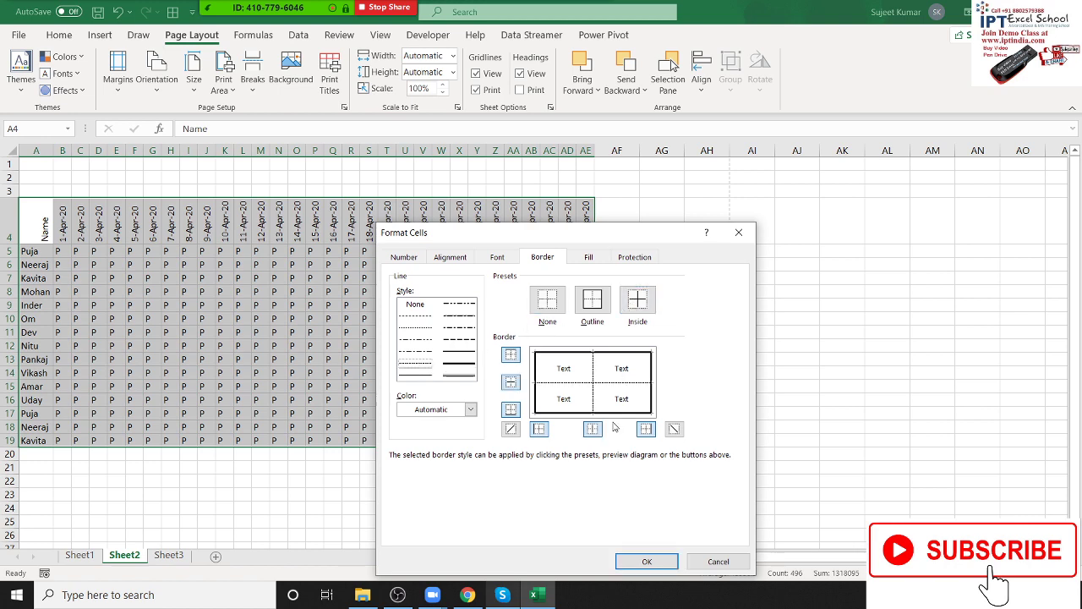
click(644, 558)
click(411, 360)
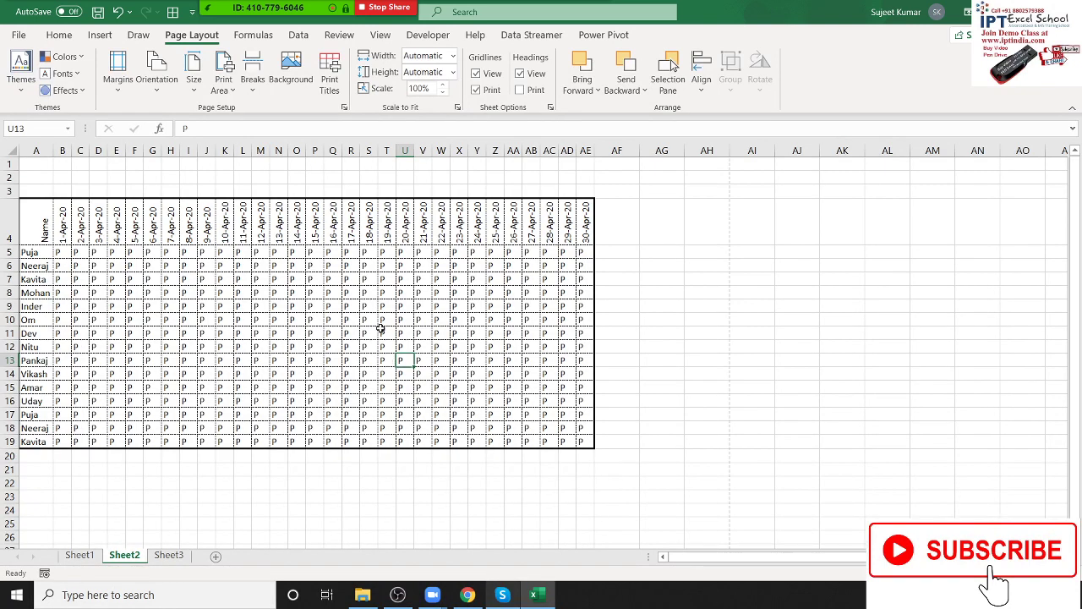
Step: Turn gridline printing off again and open Zoom's Participants list
click(475, 90)
mouse_move(311, 6)
click(279, 17)
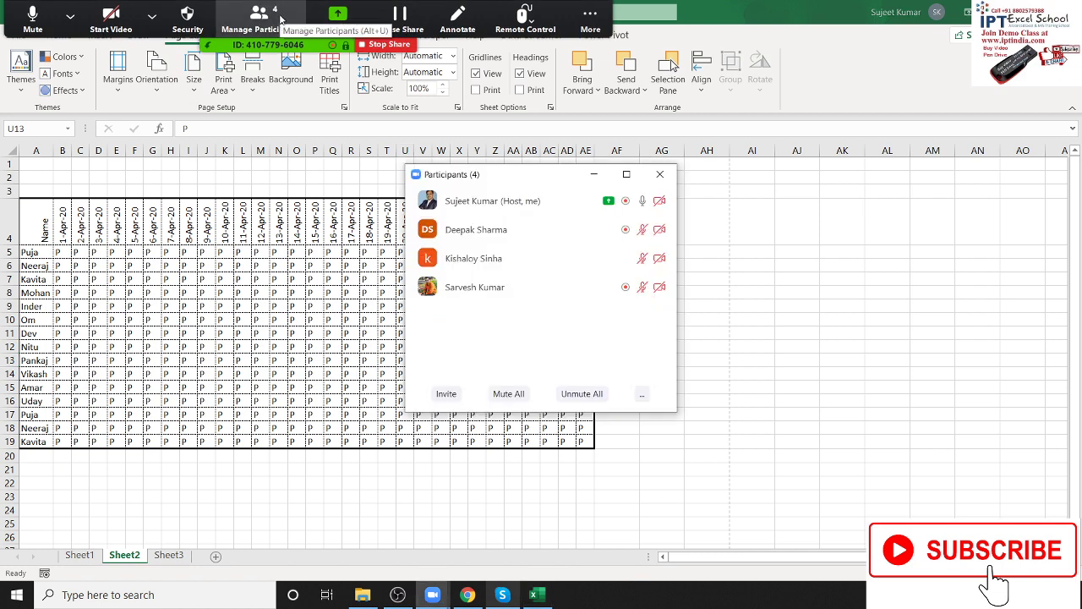
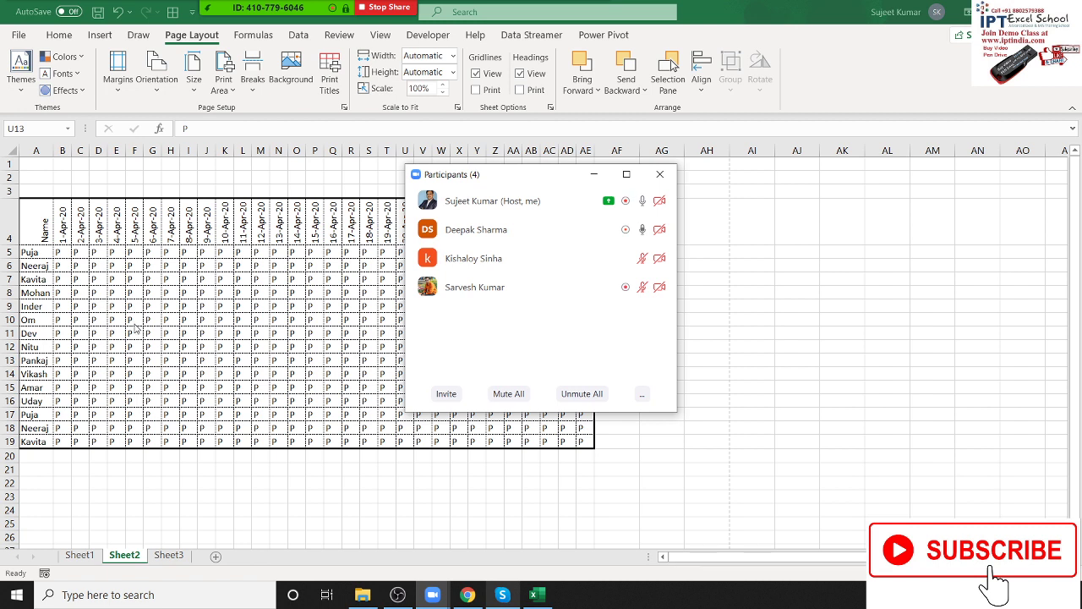
Step: Mute two meeting participants, switch to Sheet3, and close the Participants window
click(589, 230)
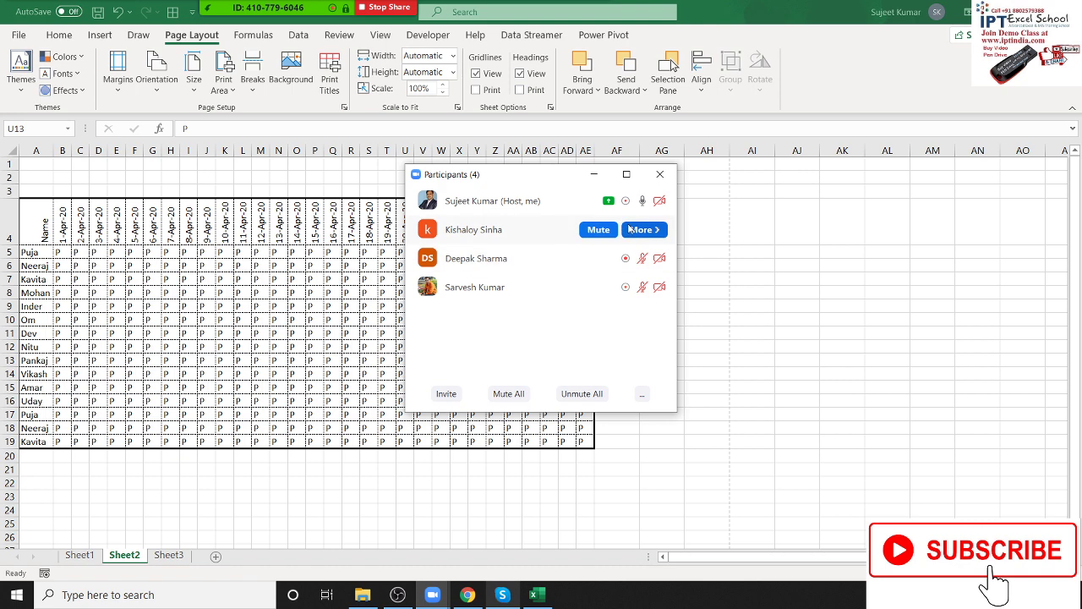
click(629, 229)
click(600, 233)
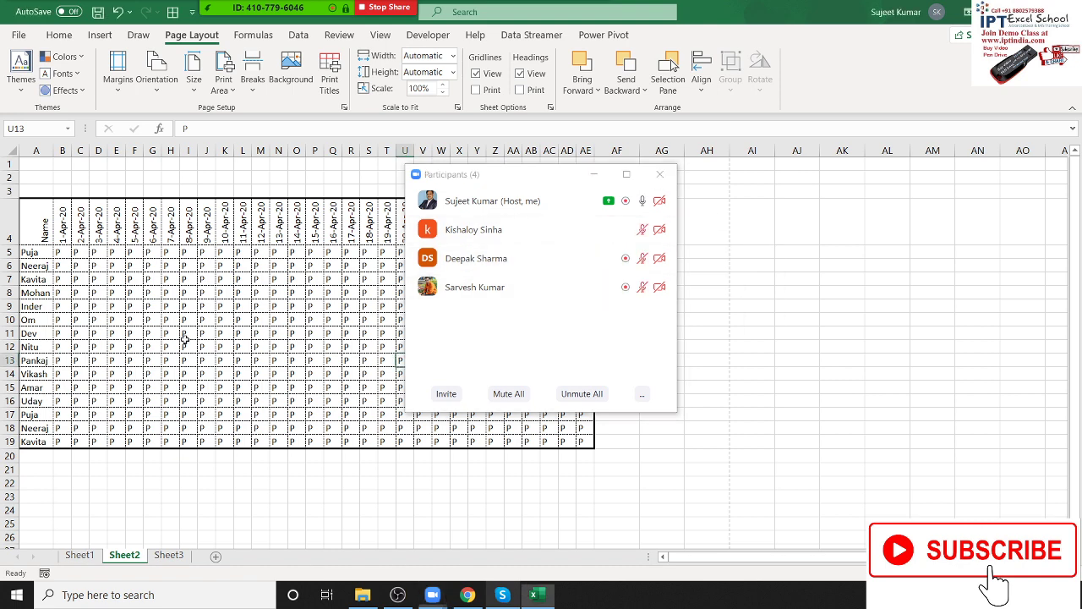
click(169, 556)
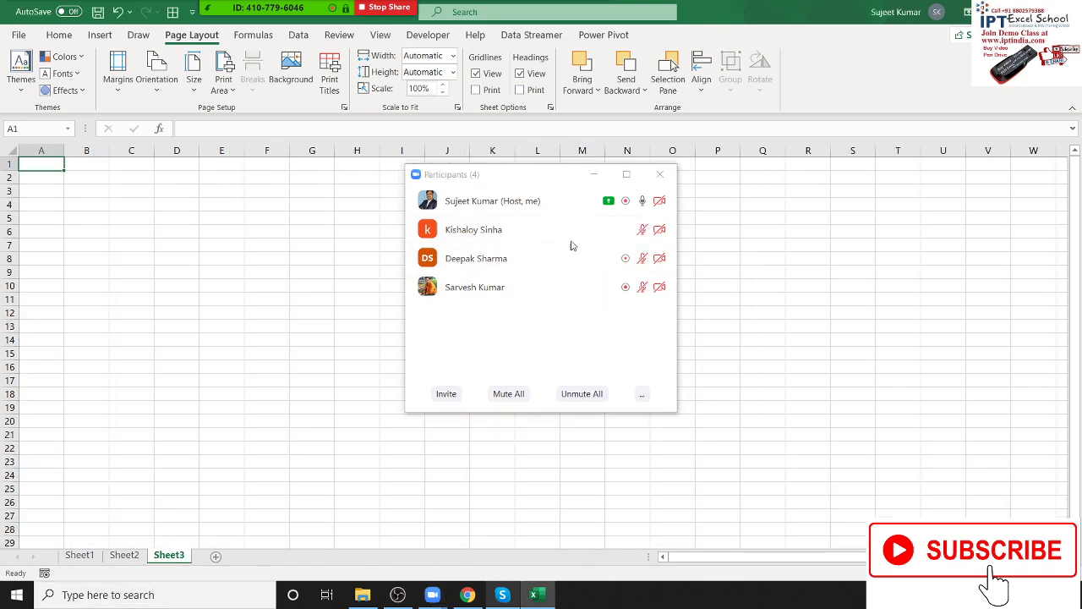
click(661, 175)
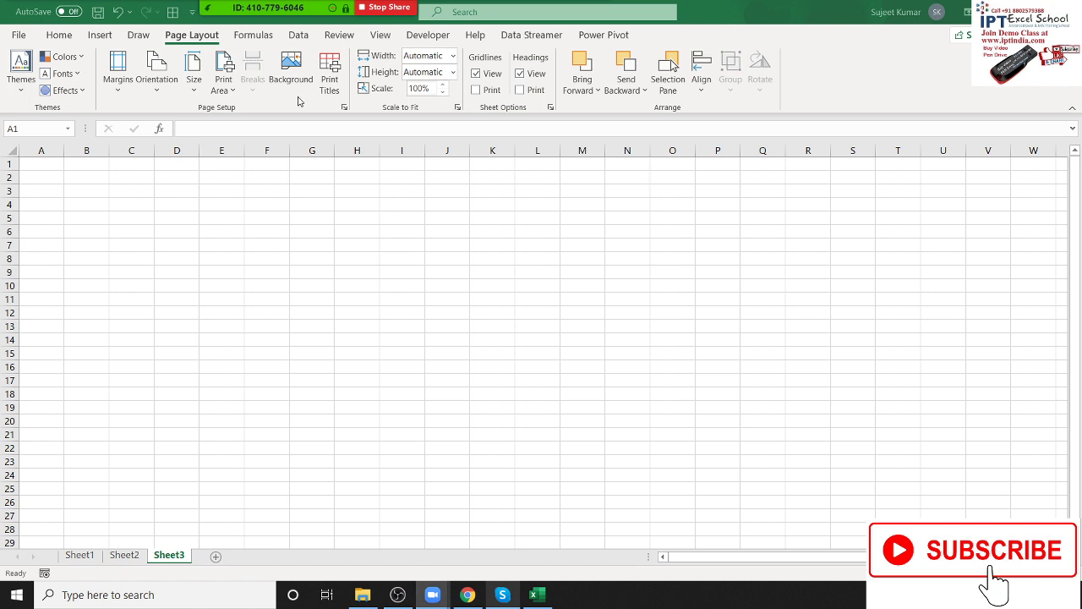
Step: On the Home tab, select B2:G8 and browse the Fill Color choices without applying any
click(59, 35)
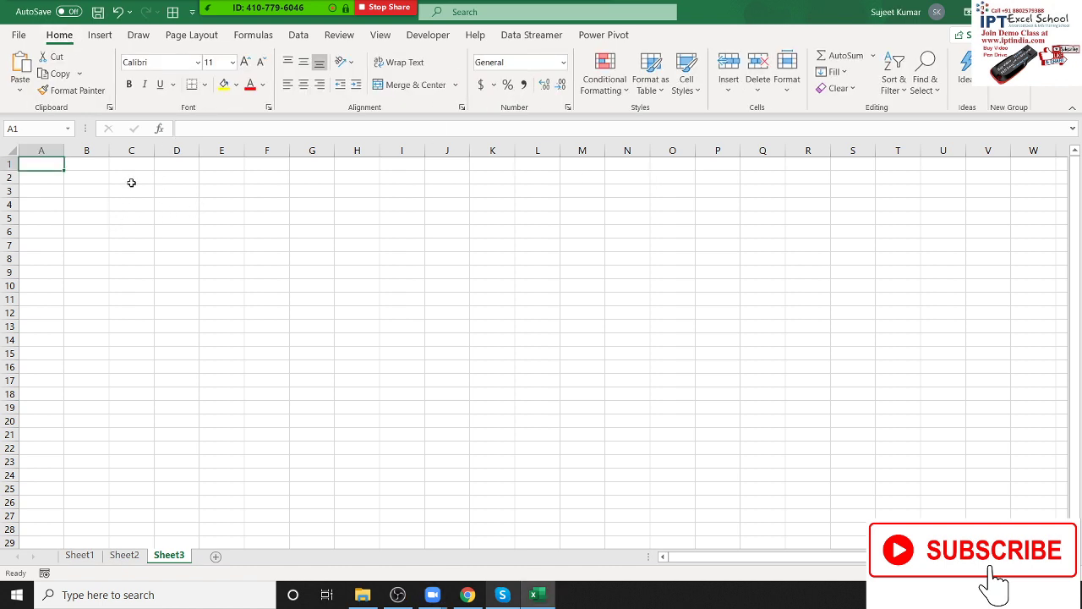
click(89, 175)
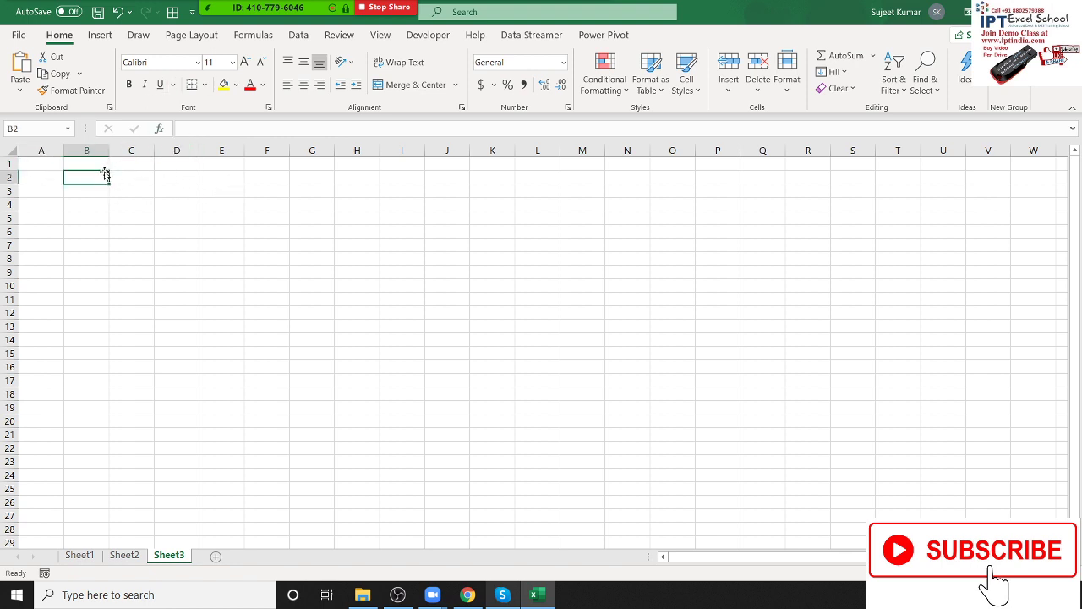
drag(105, 174, 312, 259)
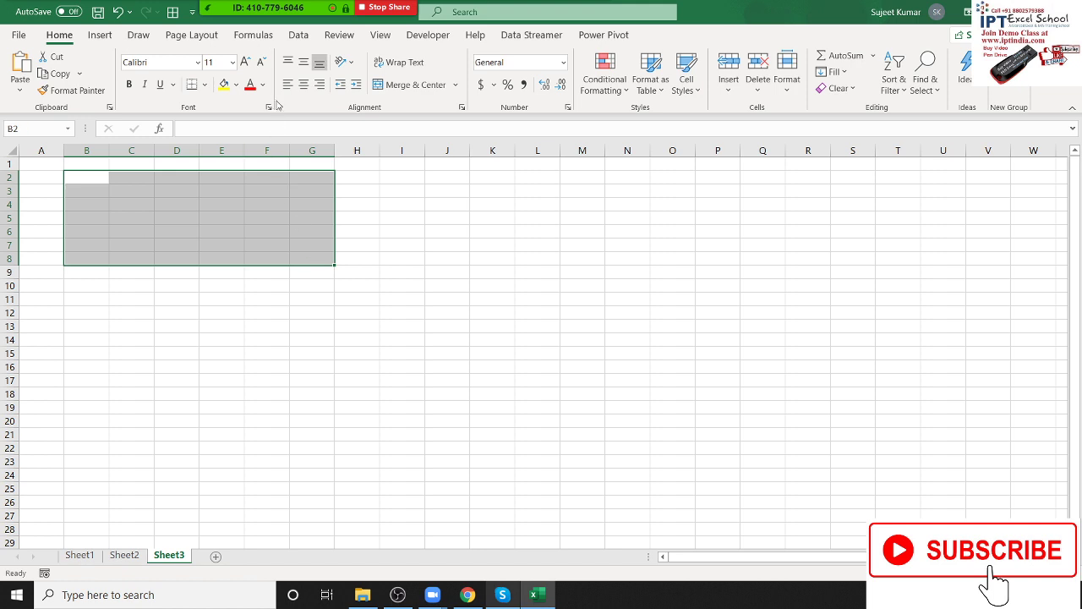
click(236, 84)
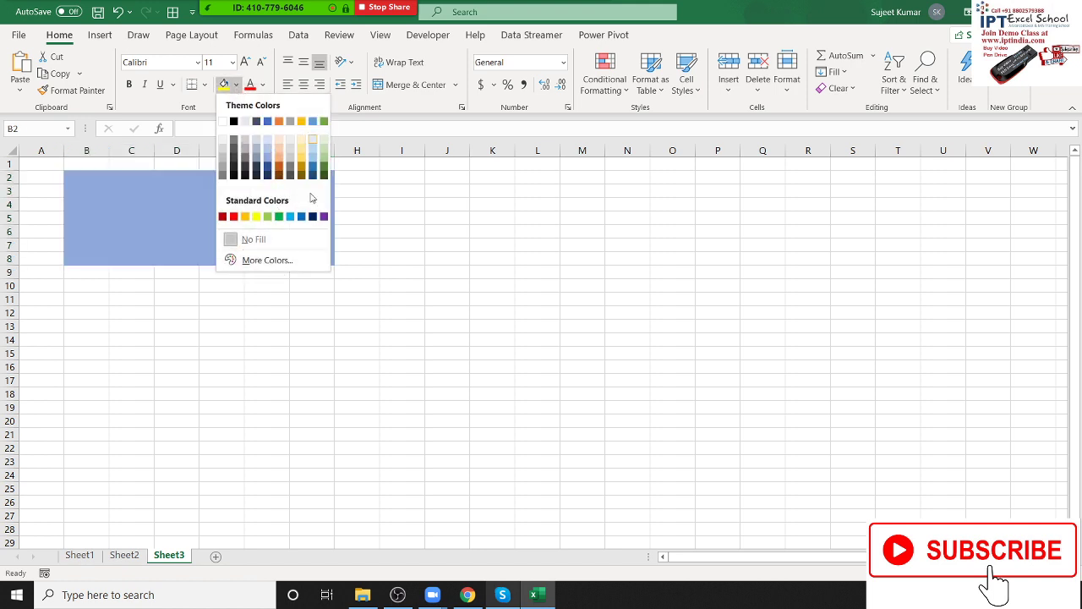
click(353, 246)
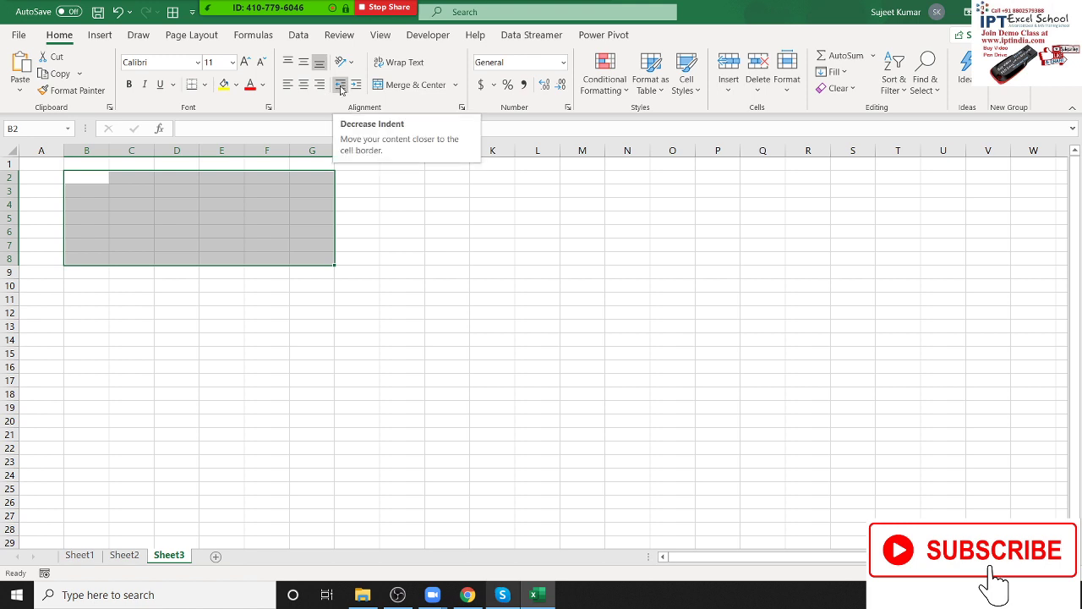
click(191, 208)
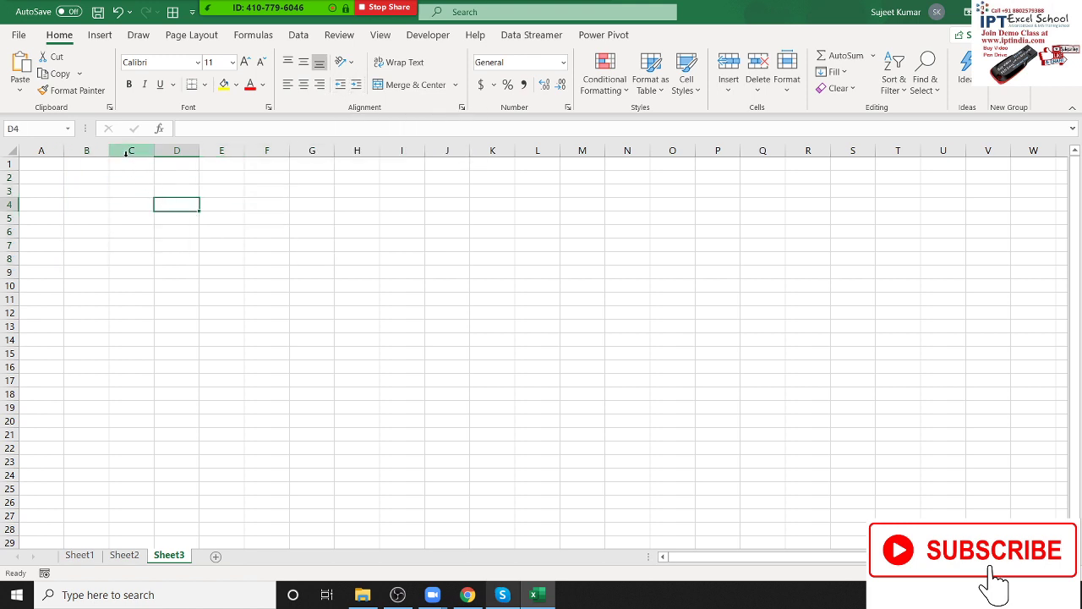
Step: Widen column B, make row 2 taller, and enter 12 in B2
drag(109, 150, 177, 150)
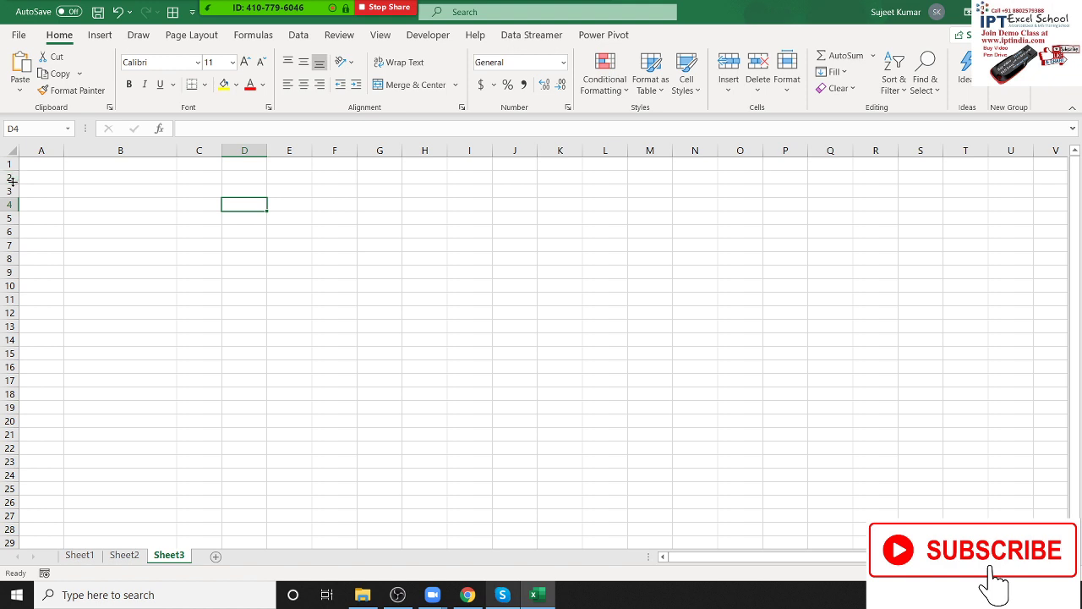
drag(13, 181, 13, 252)
click(100, 215)
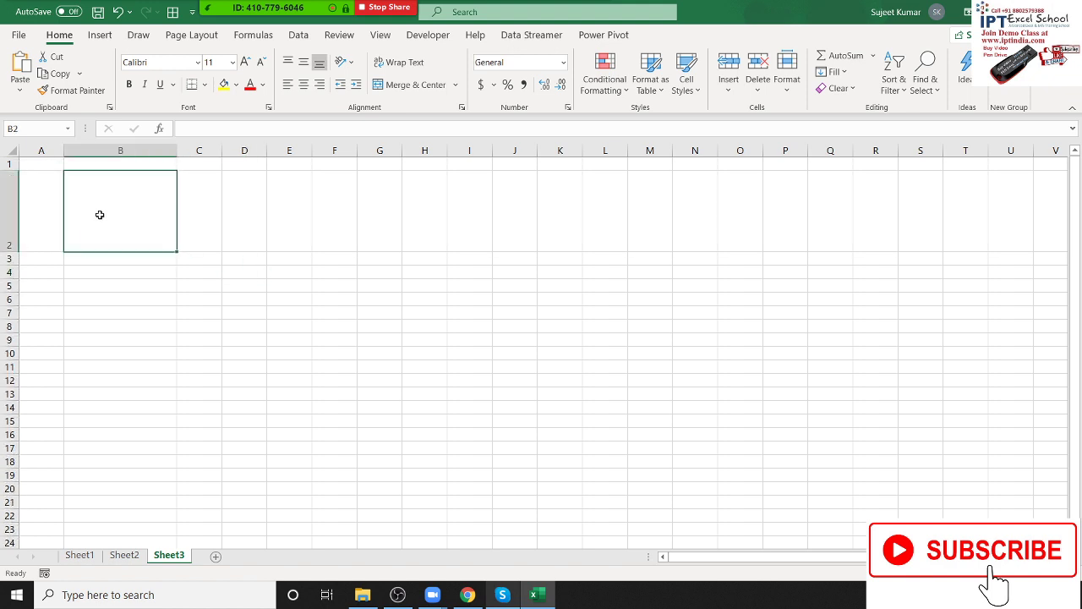
text(12)
key(Return)
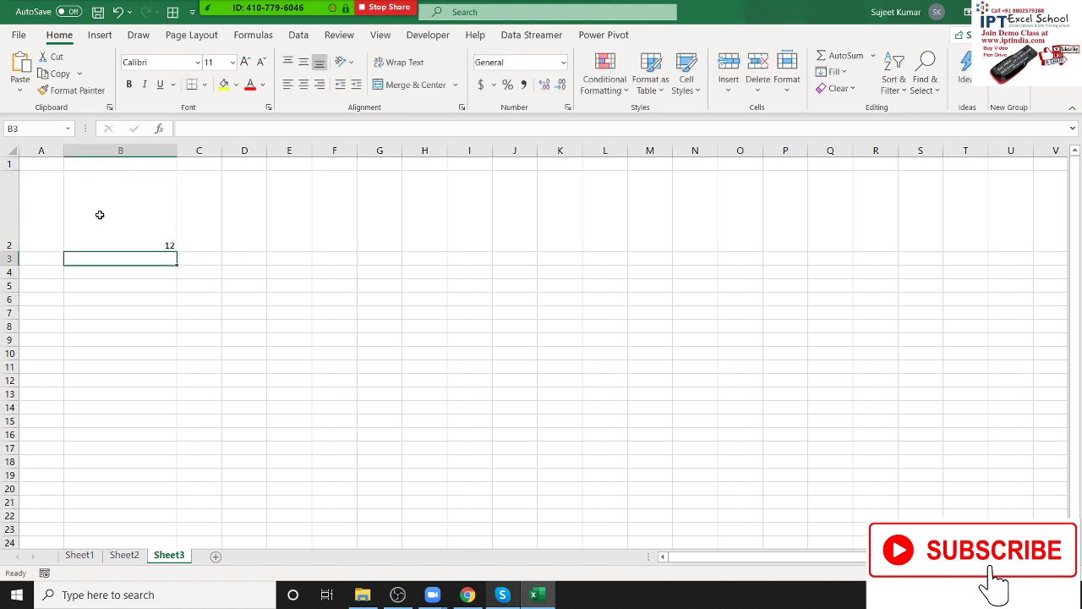
click(100, 214)
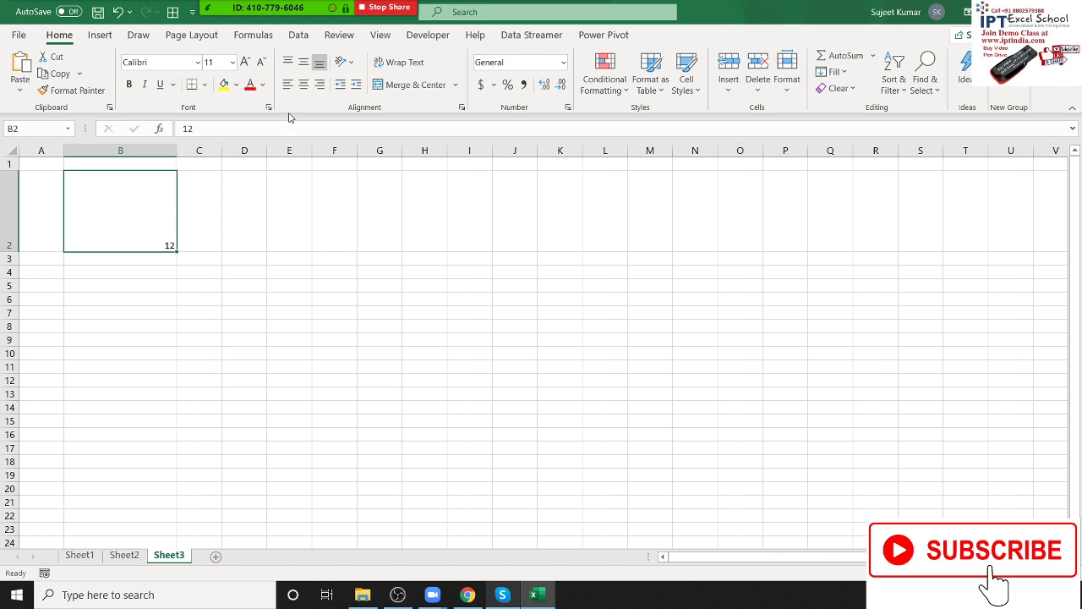
Step: Align the 12 in B2 to the vertical middle and to the left
click(303, 65)
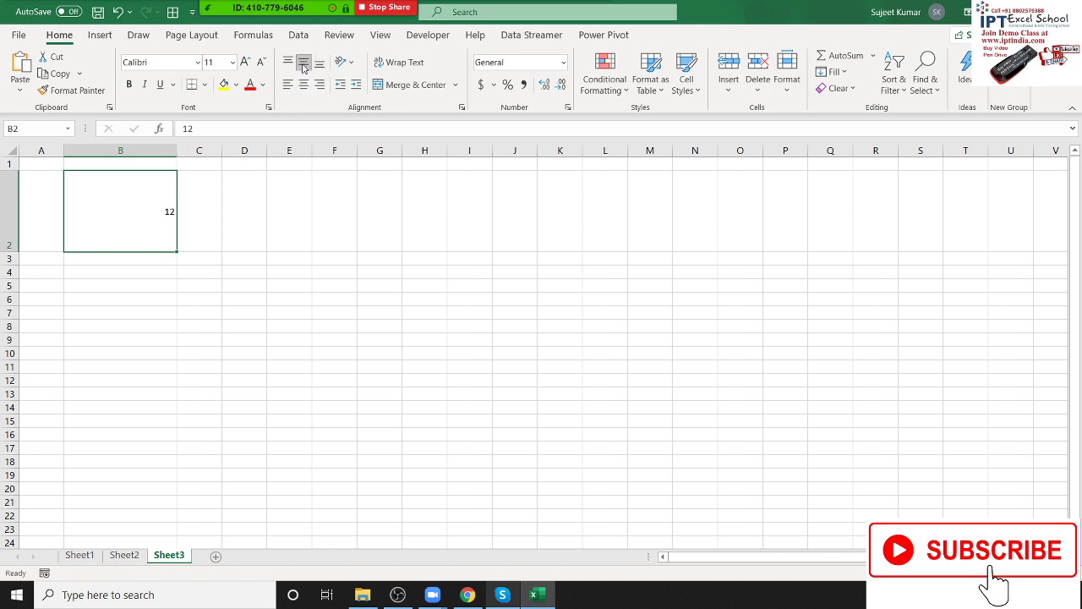
click(288, 61)
click(304, 61)
click(319, 85)
click(303, 85)
click(289, 84)
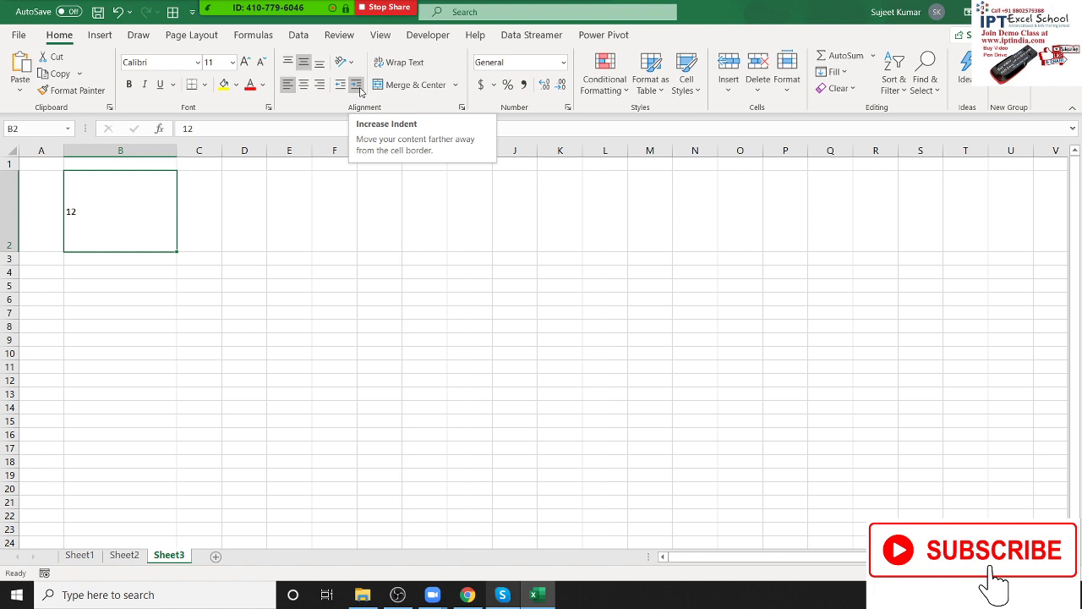
Step: Adjust B2's left indent up and down, settling on a small indent
click(357, 85)
click(358, 90)
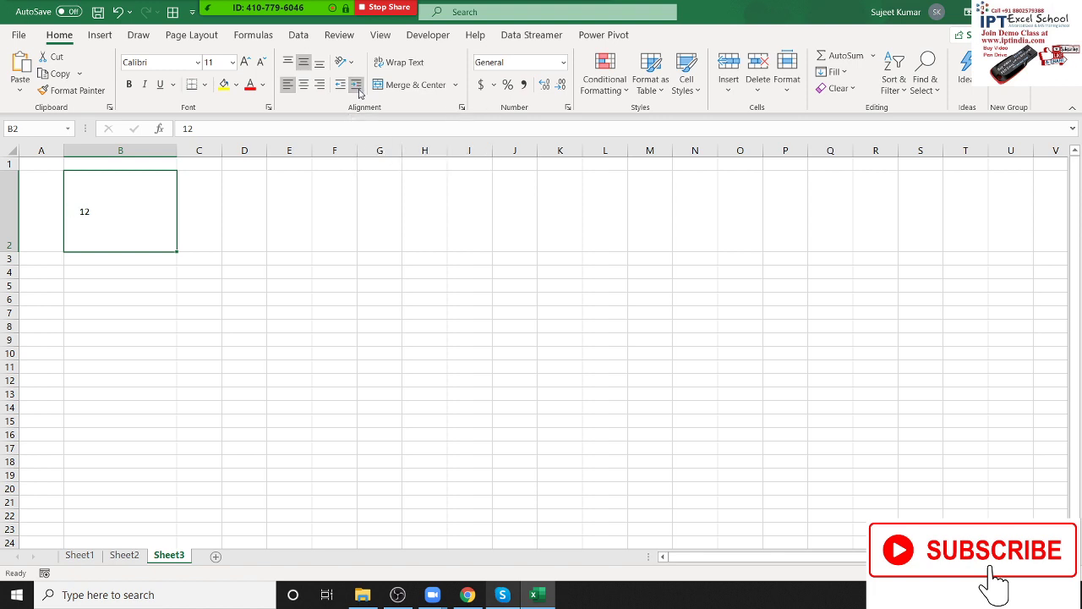
click(358, 90)
click(358, 90)
click(359, 89)
click(359, 90)
click(340, 88)
click(340, 88)
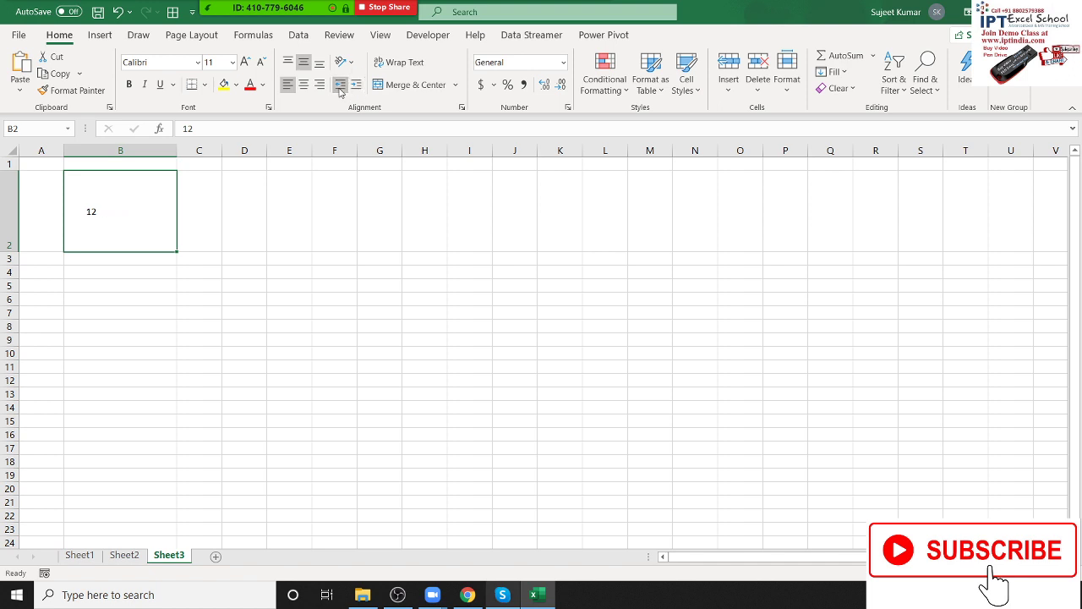
click(340, 88)
click(357, 88)
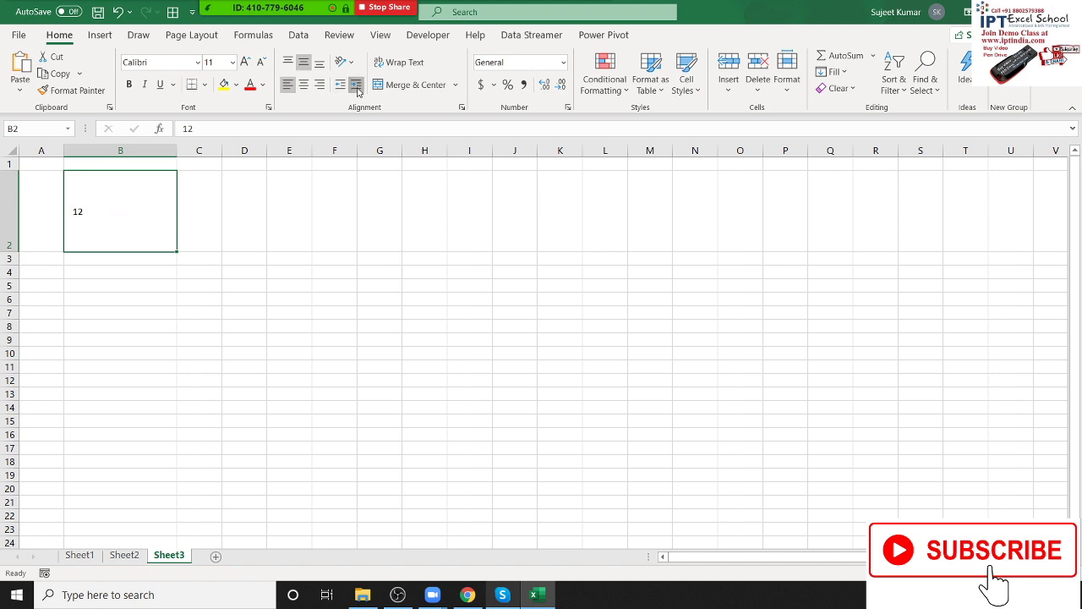
click(357, 88)
click(357, 88)
click(357, 91)
click(358, 91)
click(357, 91)
click(358, 90)
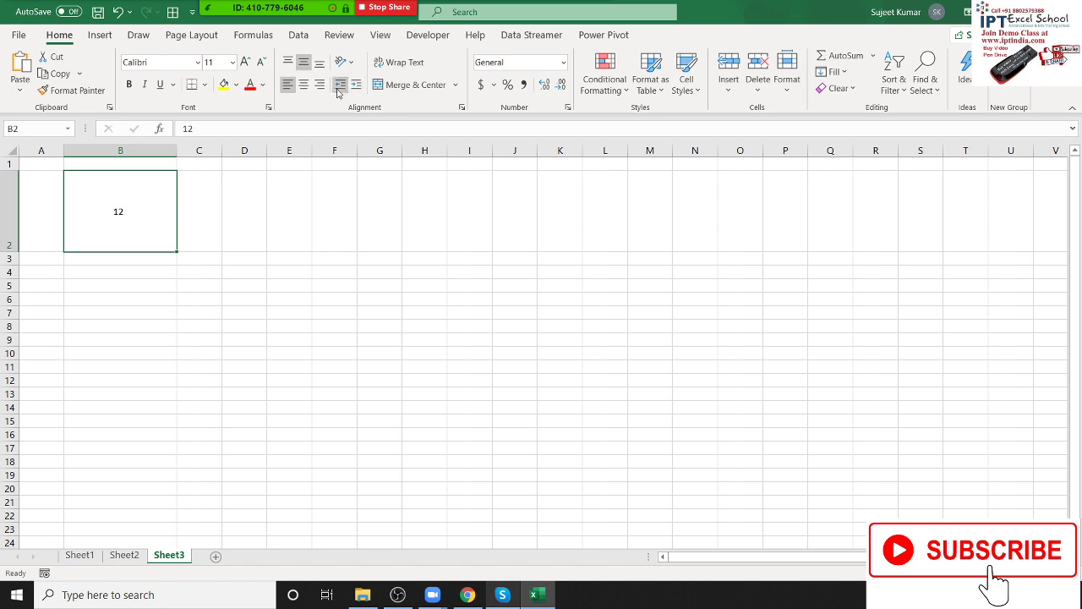
click(338, 93)
click(339, 88)
click(339, 88)
click(339, 88)
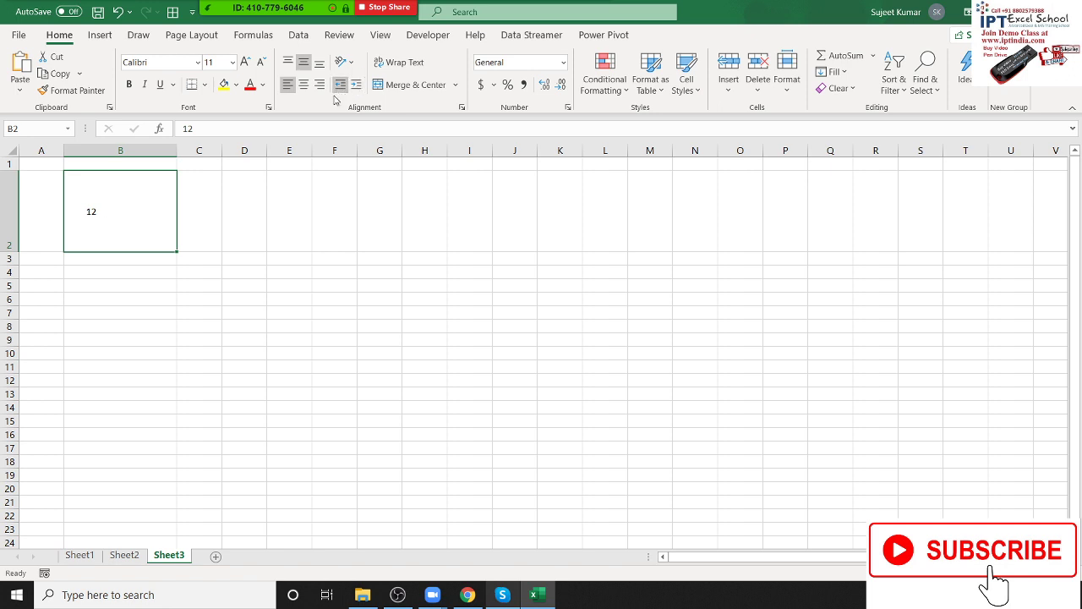
click(276, 289)
drag(275, 288, 553, 369)
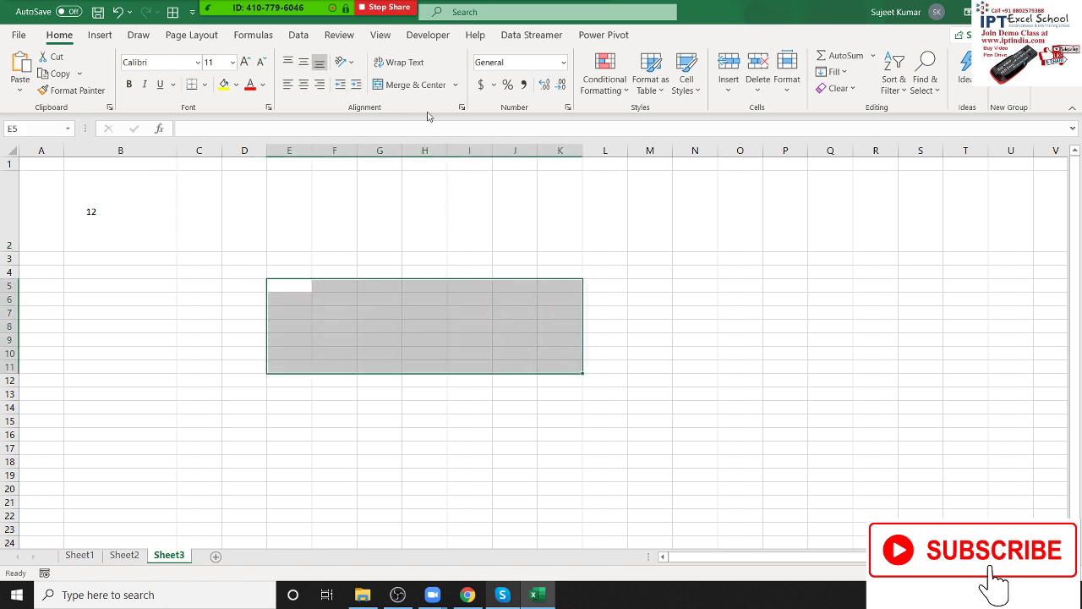
click(417, 88)
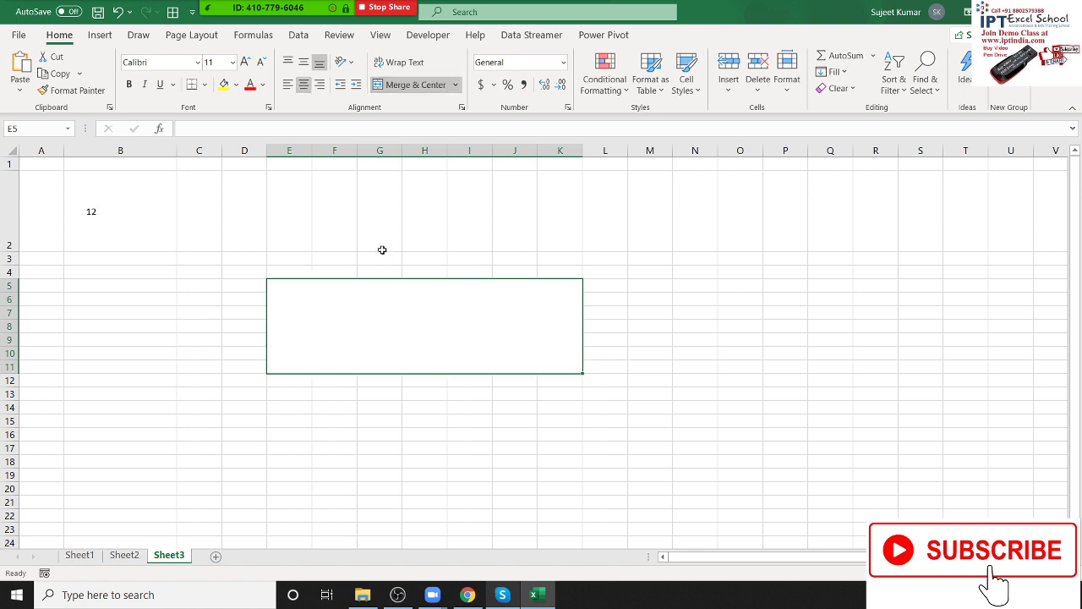
key(ctrl+z)
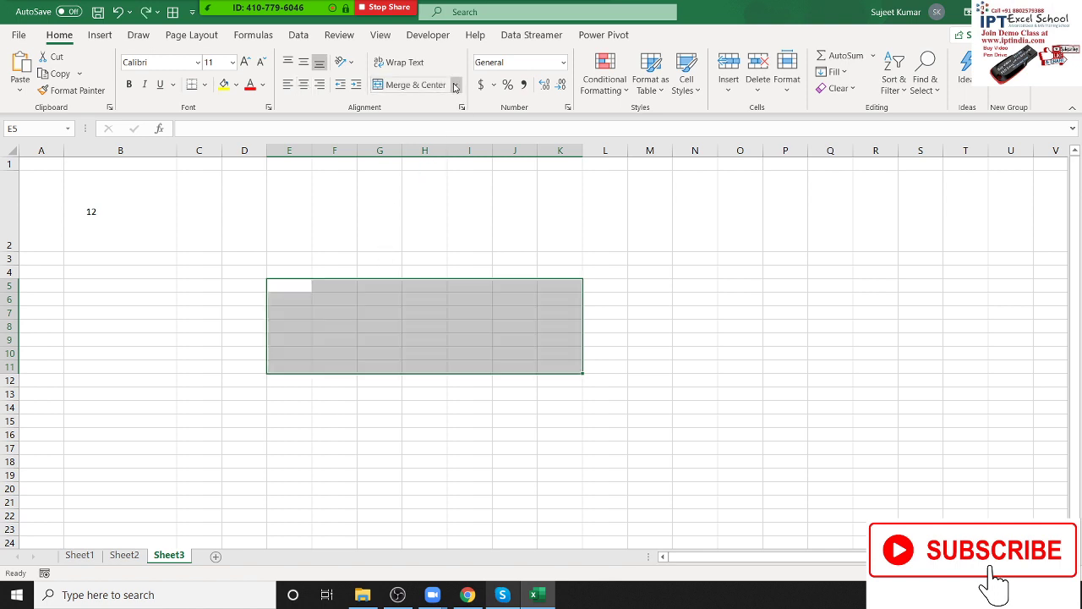
click(455, 85)
click(421, 124)
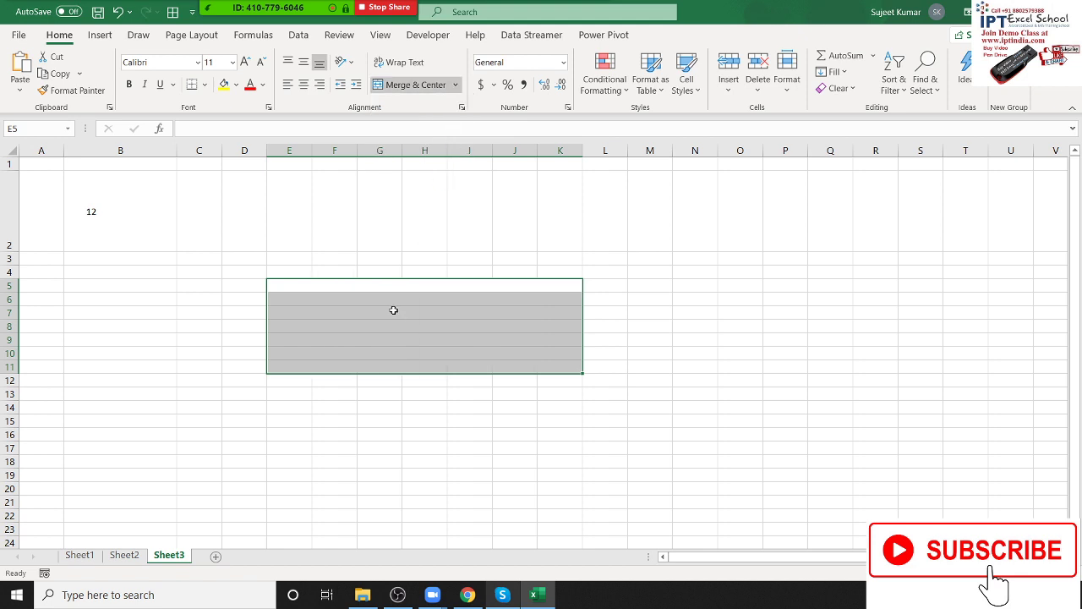
click(389, 298)
click(386, 313)
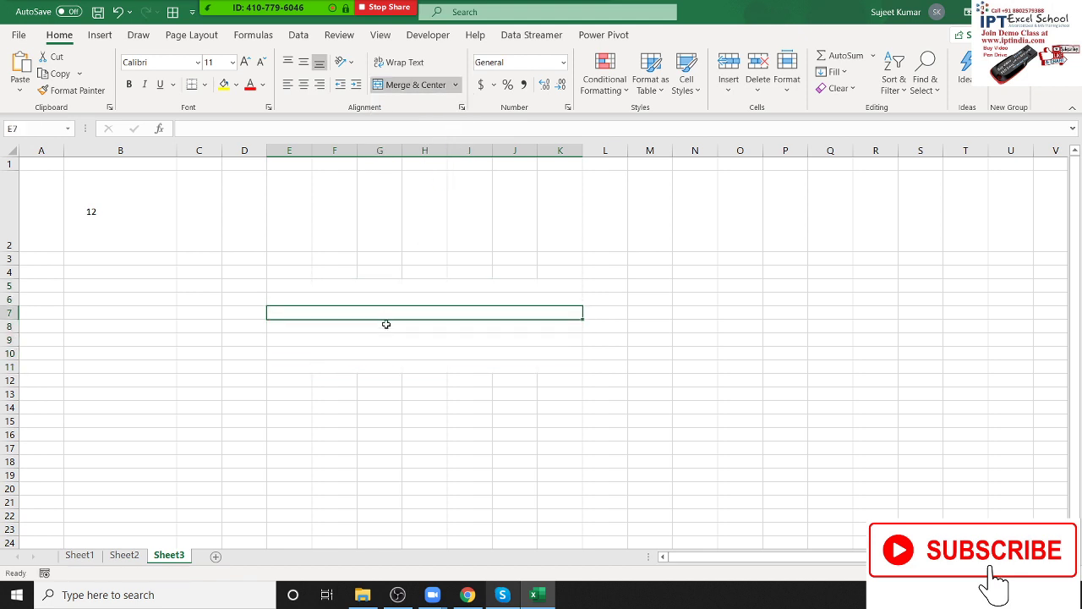
click(383, 340)
click(385, 360)
click(386, 380)
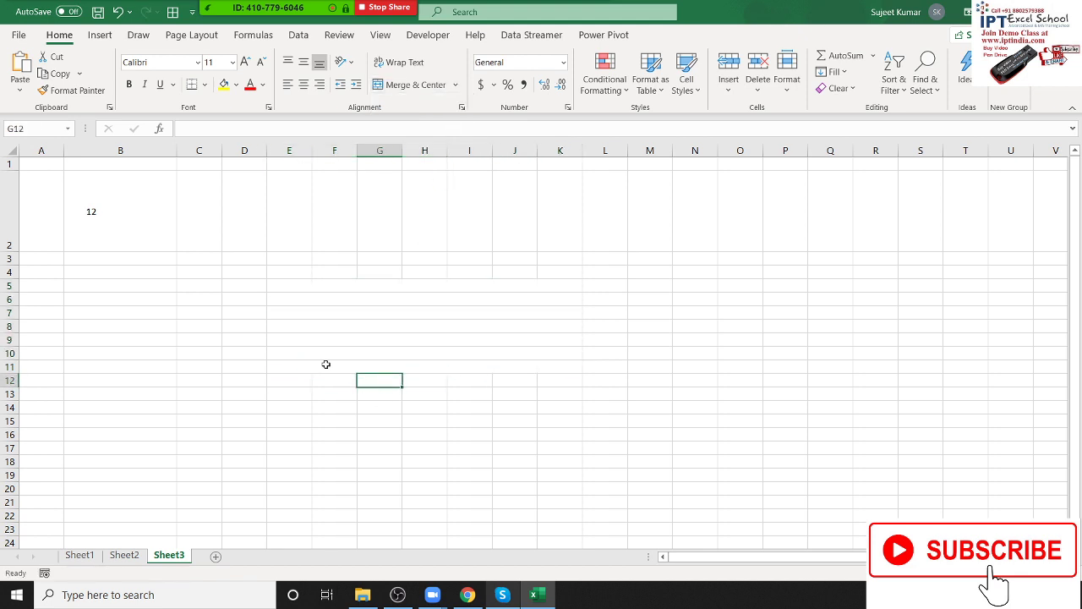
mouse_move(289, 290)
mouse_down()
mouse_move(306, 302)
mouse_move(326, 365)
mouse_up()
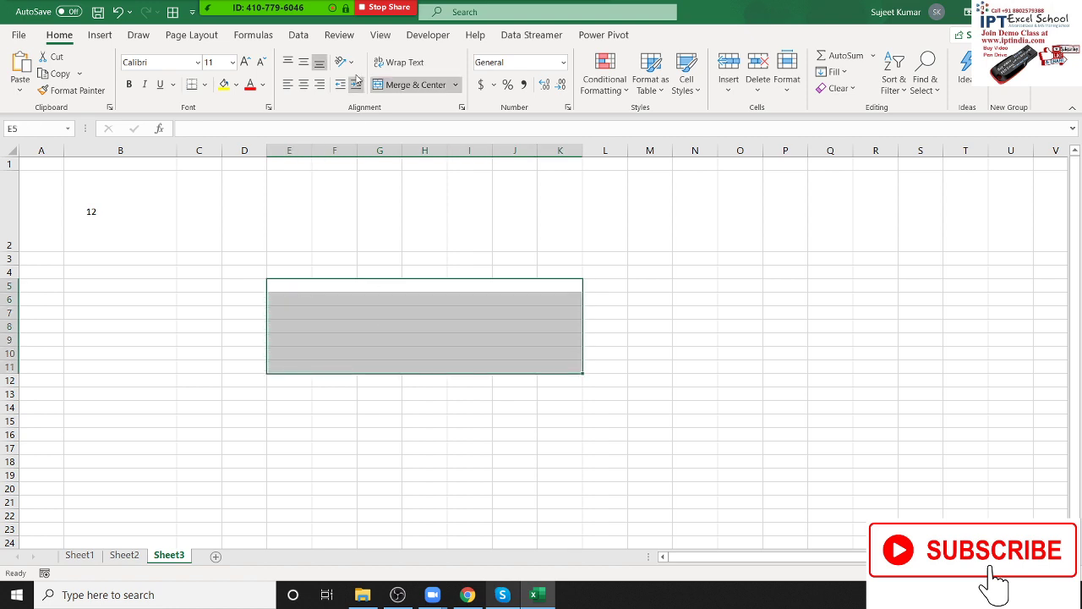
click(455, 84)
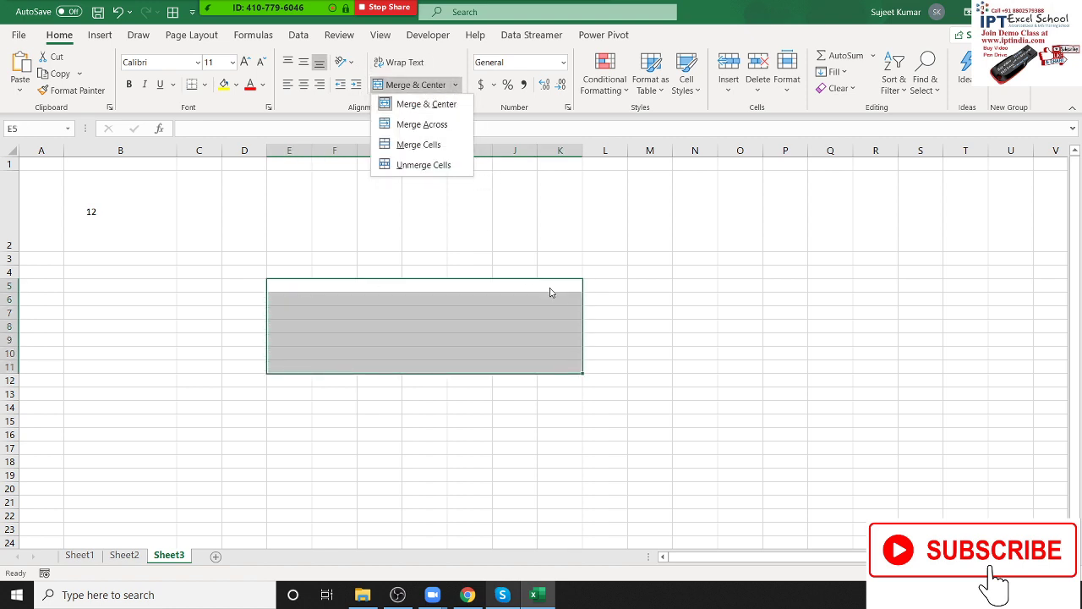
key(Escape)
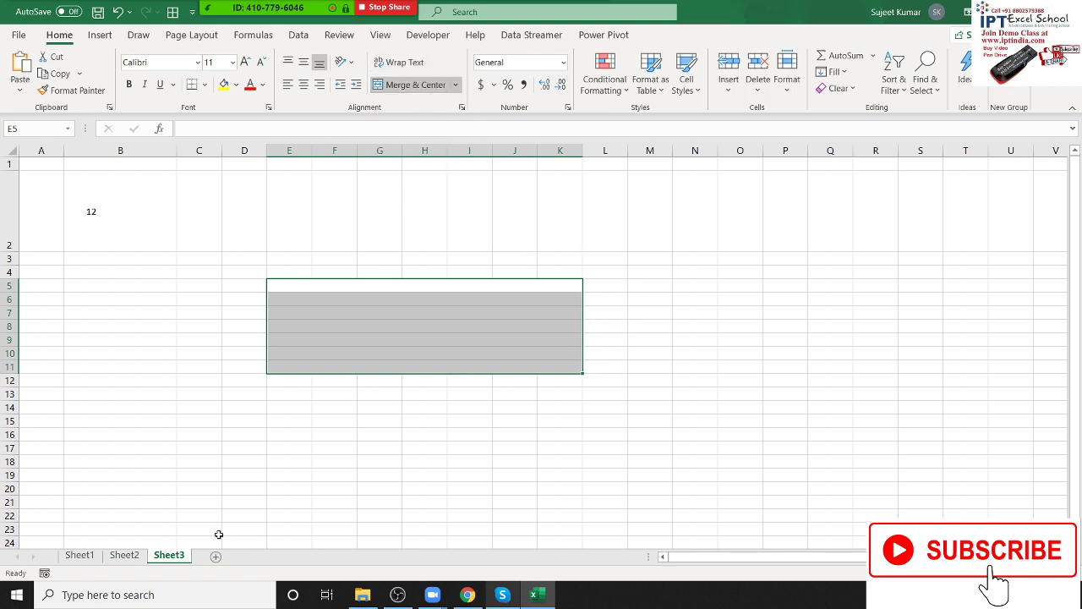
click(140, 562)
click(98, 563)
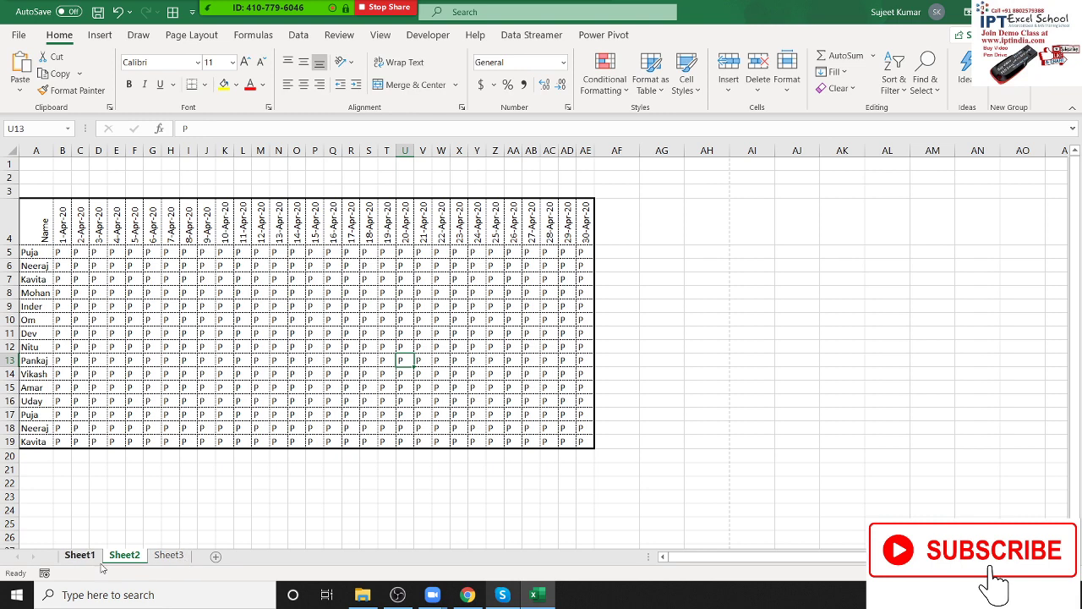
click(169, 554)
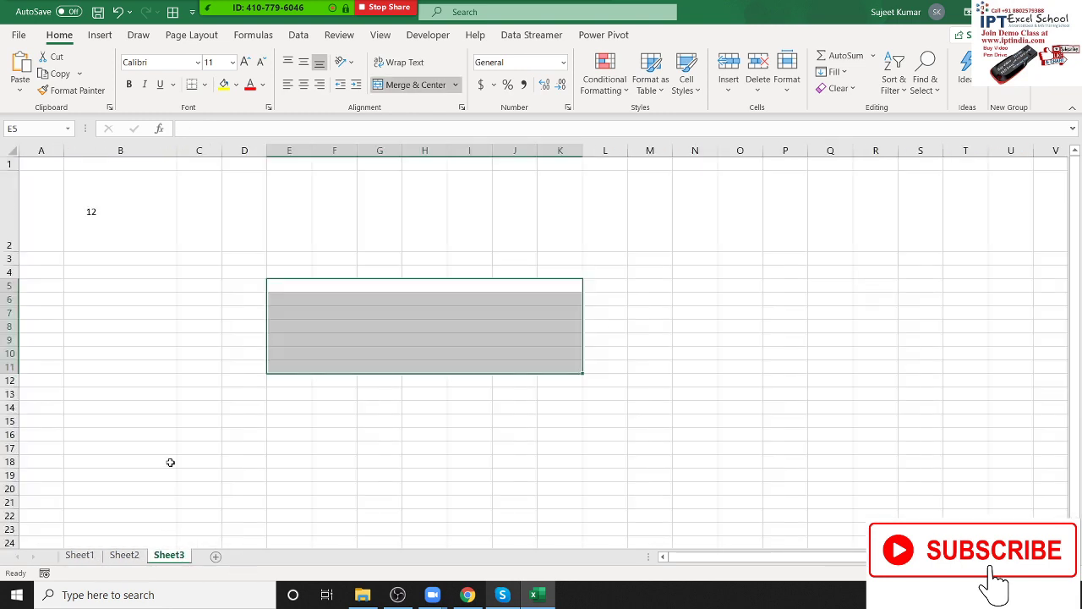
scroll(169, 459, down, 5)
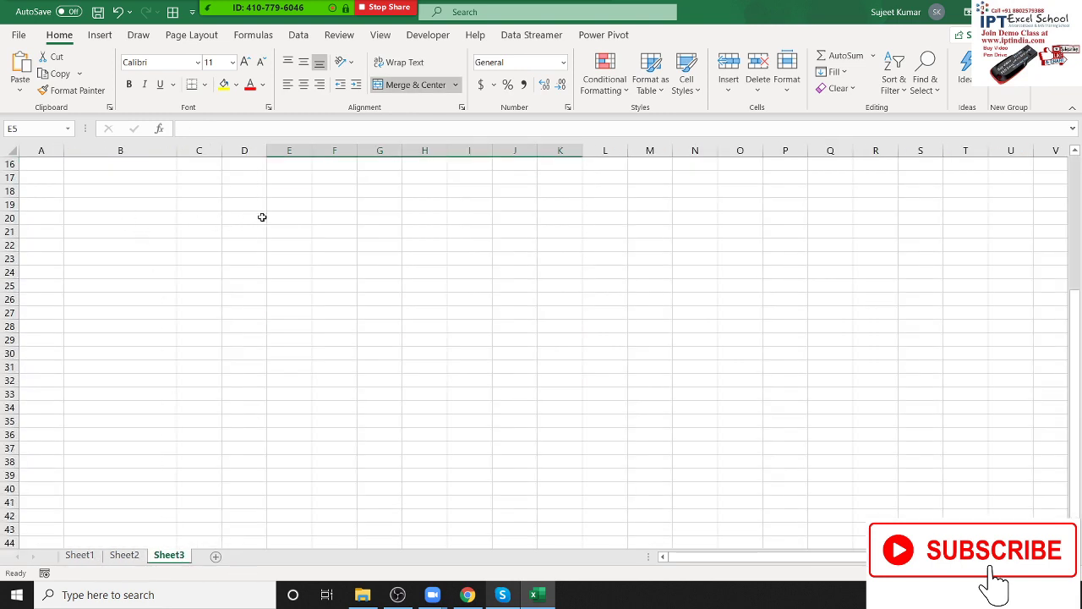
Step: Enter a person's full name in E20 and test its overflow by putting 2 in F20, then clearing it
click(293, 218)
text(Su)
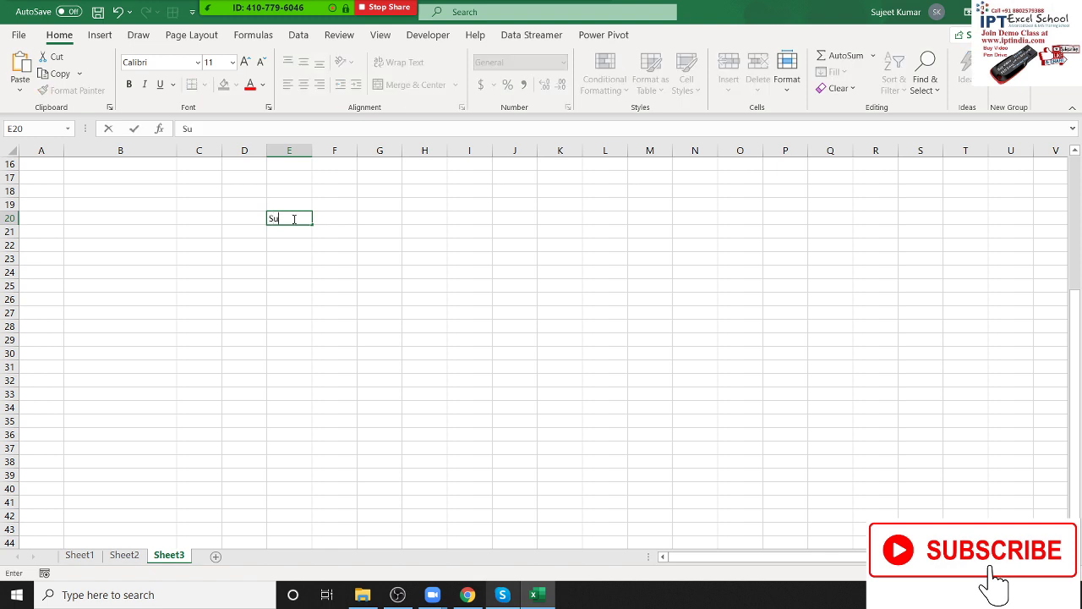
text(jeet Ku)
text(mar)
key(Return)
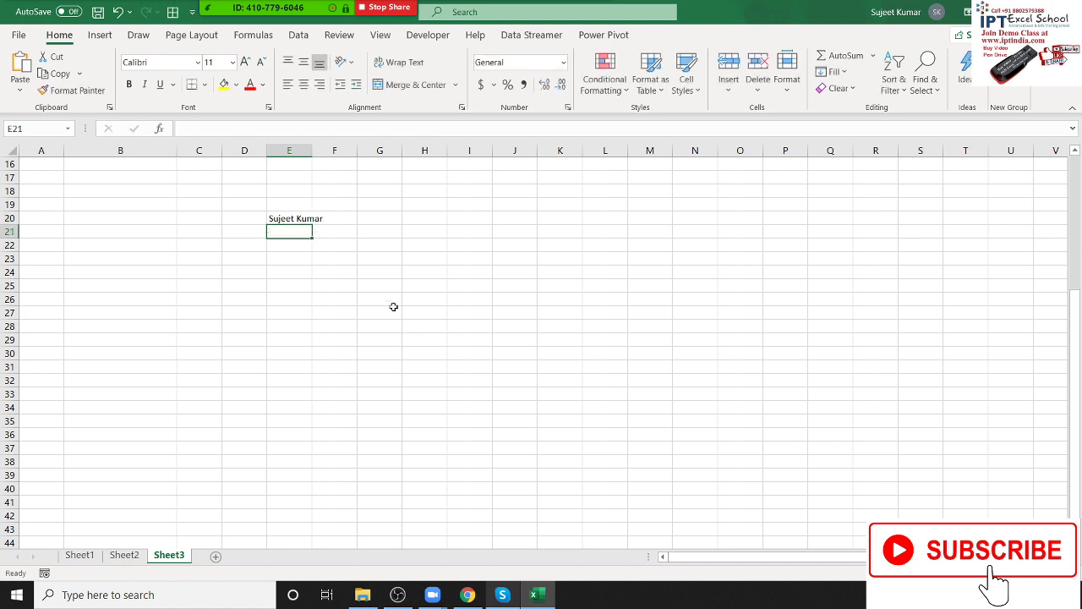
drag(315, 152, 315, 152)
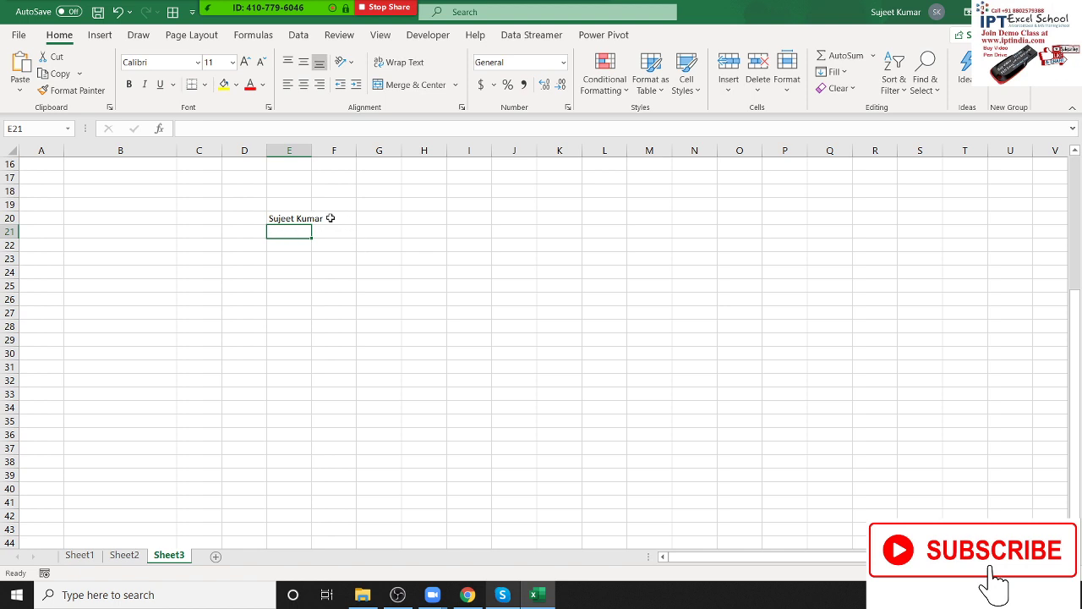
click(331, 218)
text(2)
click(517, 297)
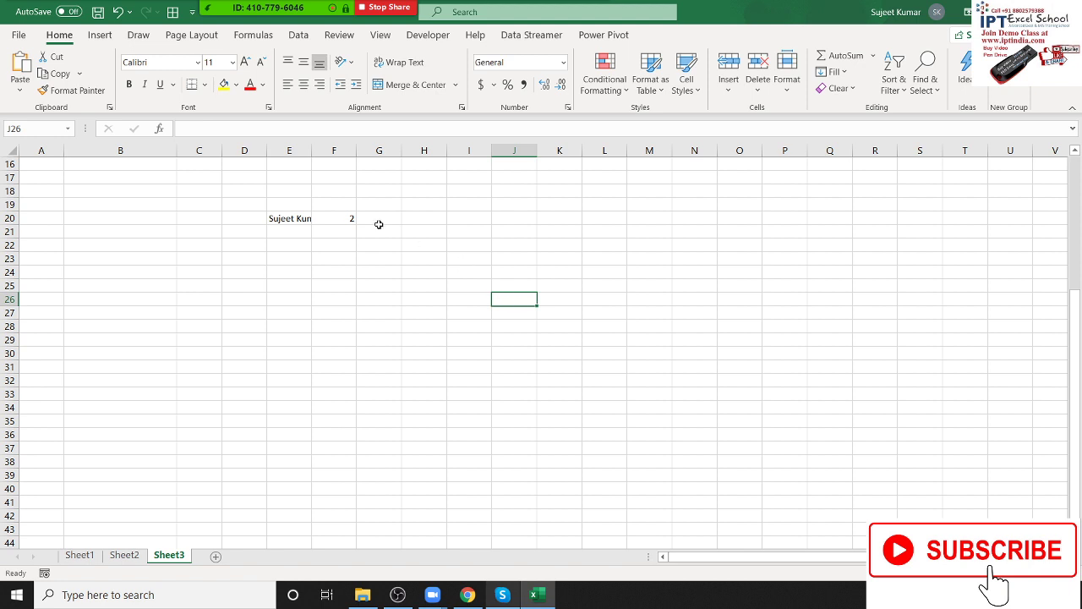
click(347, 217)
key(Delete)
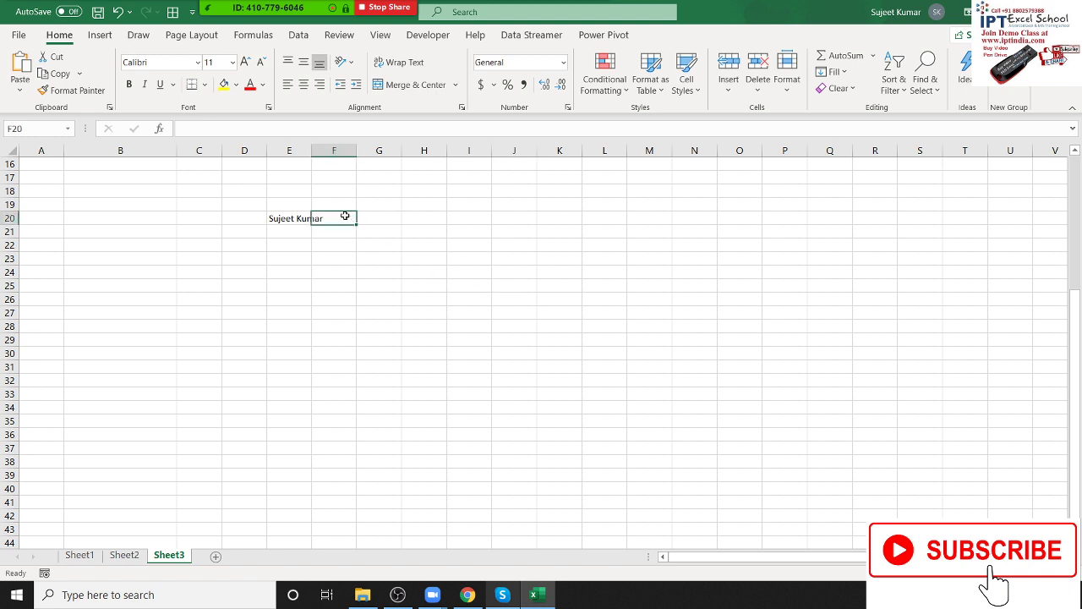
click(375, 290)
Step: Try autofitting column E to the name and undo it, then wrap E20 onto two lines
click(288, 219)
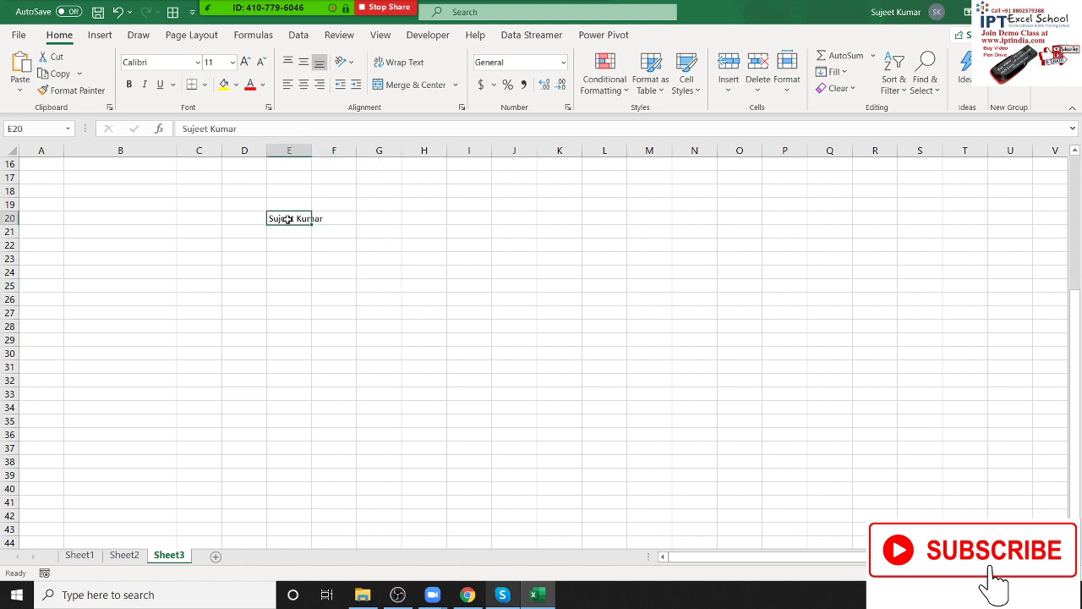
double_click(310, 153)
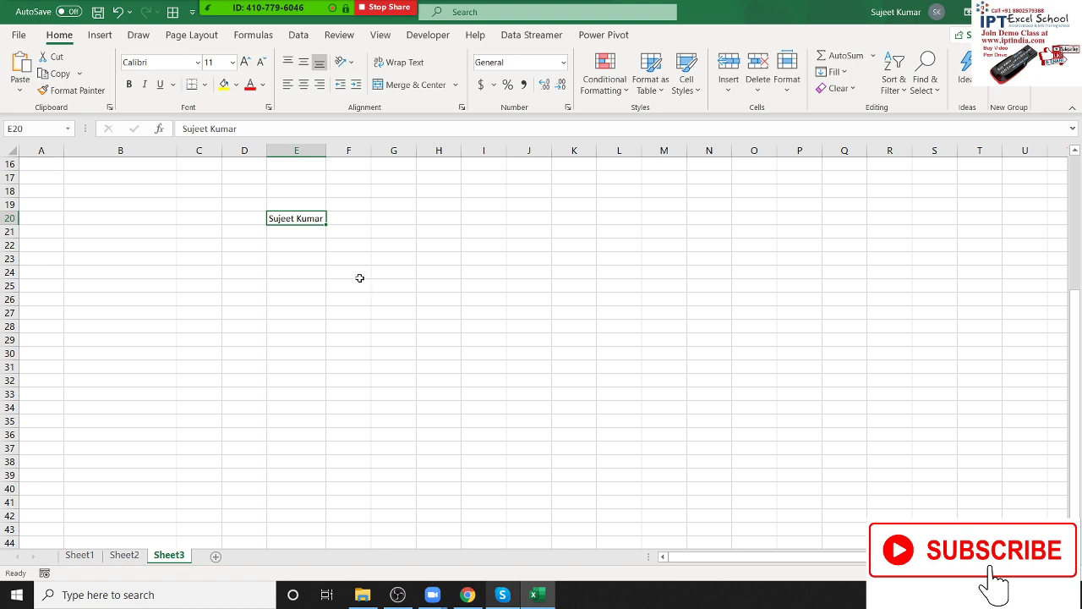
key(ctrl+z)
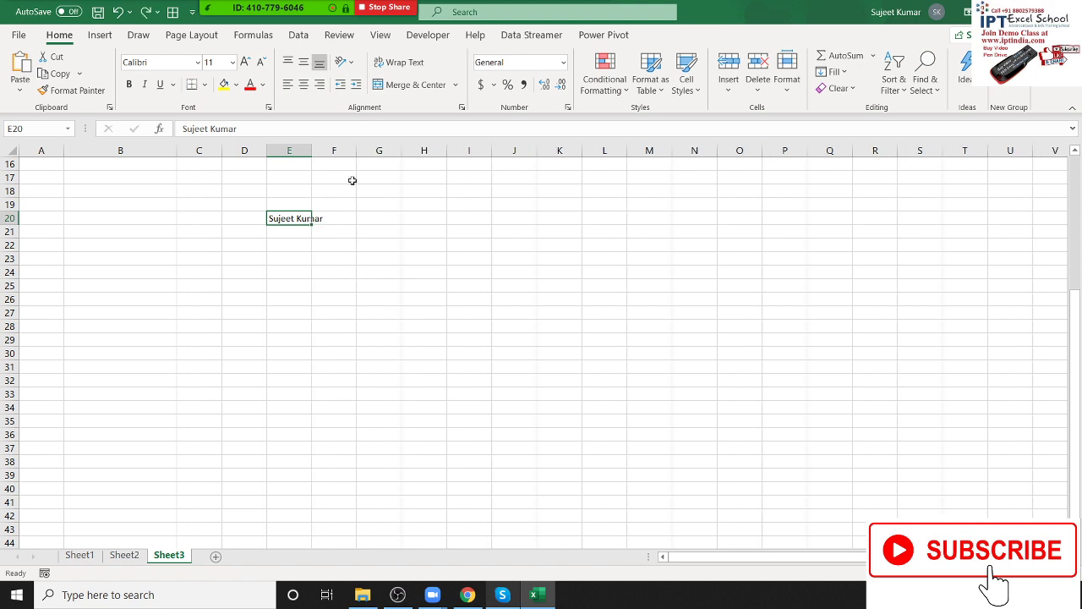
double_click(313, 149)
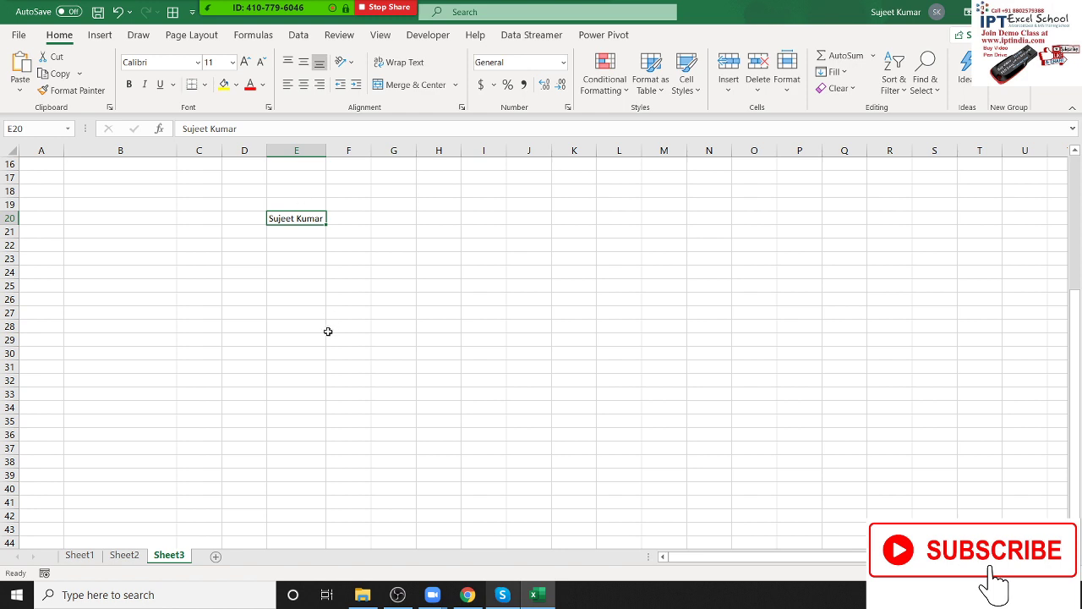
key(ctrl+z)
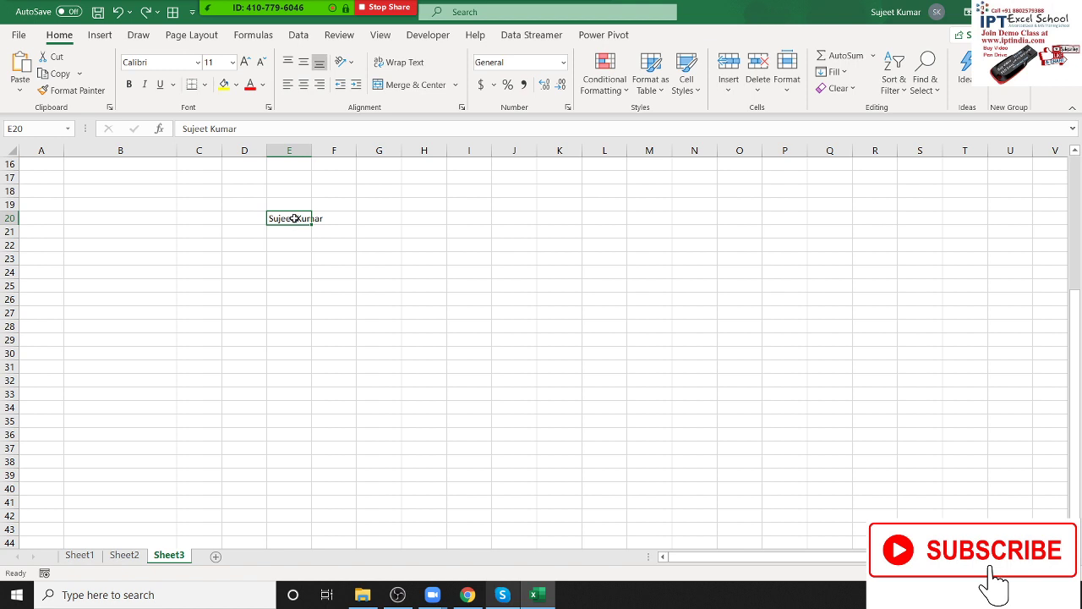
click(404, 61)
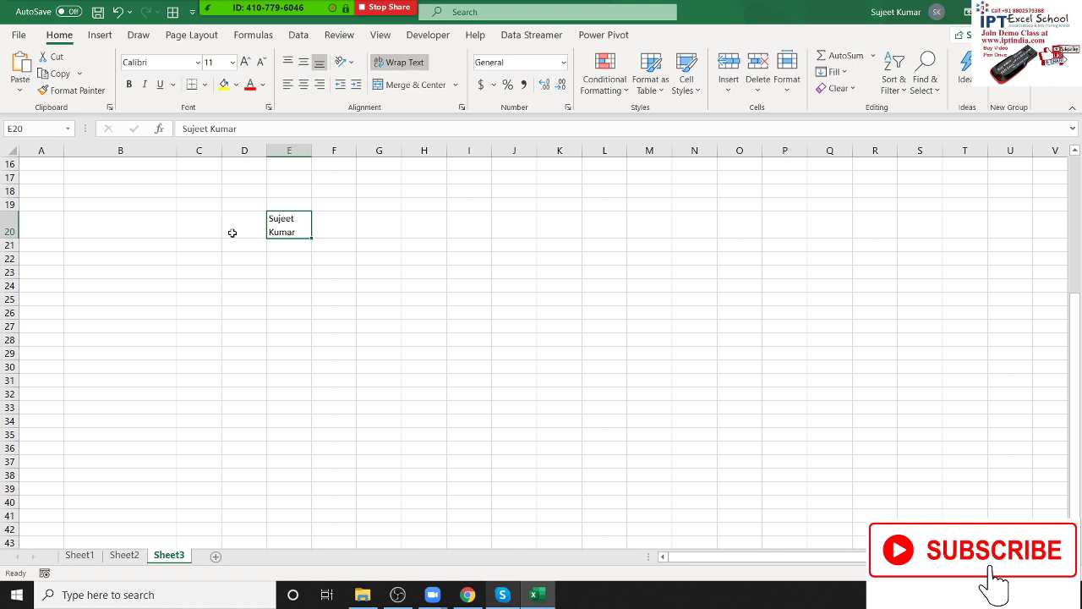
click(325, 284)
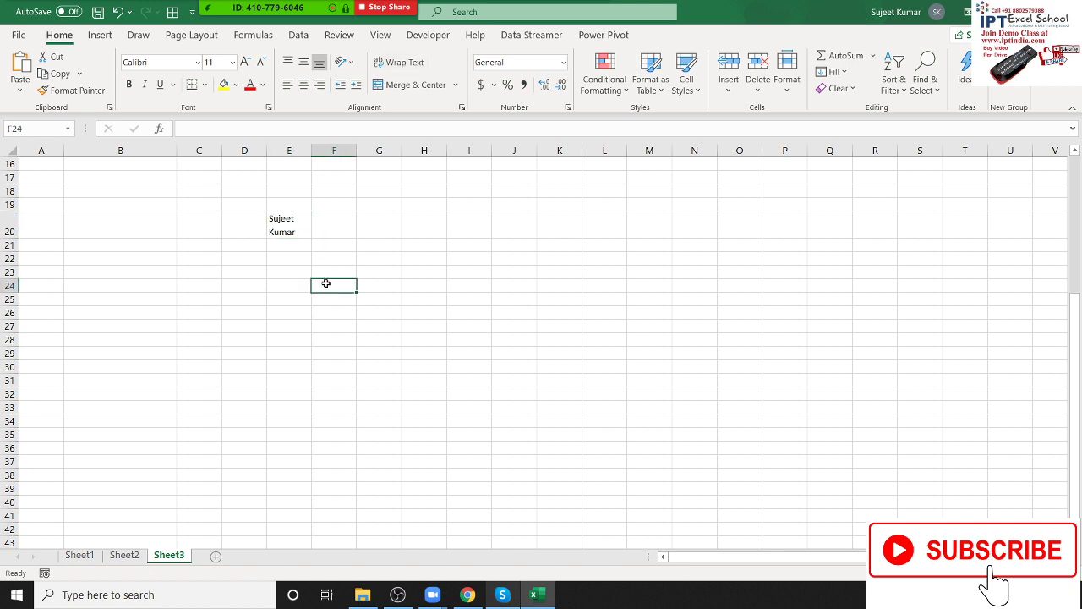
Step: Enter 123, 852 and 369 on three separate lines within F24 using Alt+Enter
text(123)
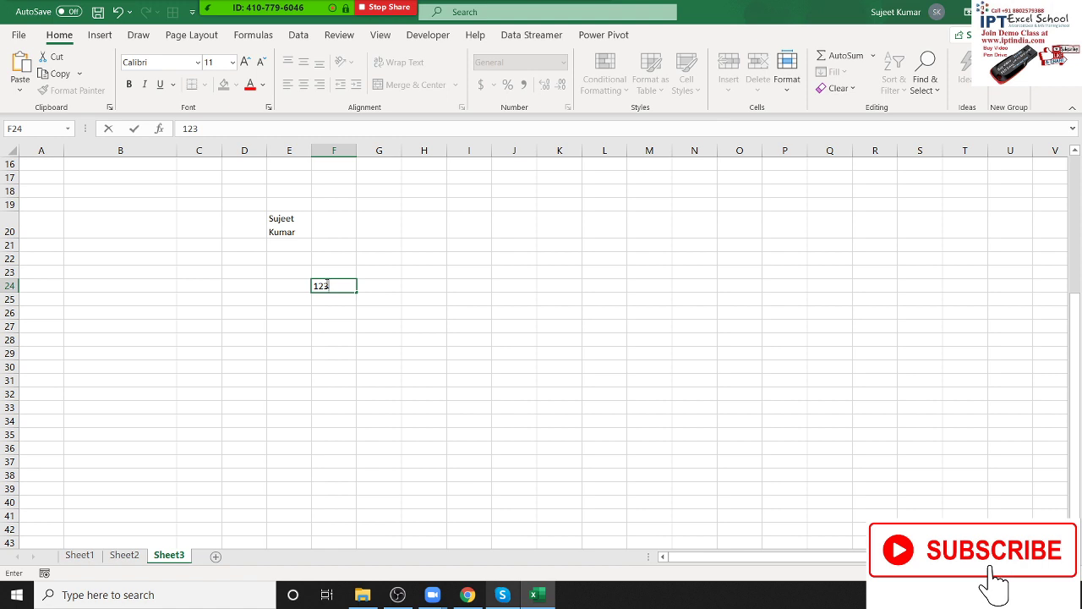
key(alt+Return)
text(852)
key(alt+Return)
text(69)
click(364, 348)
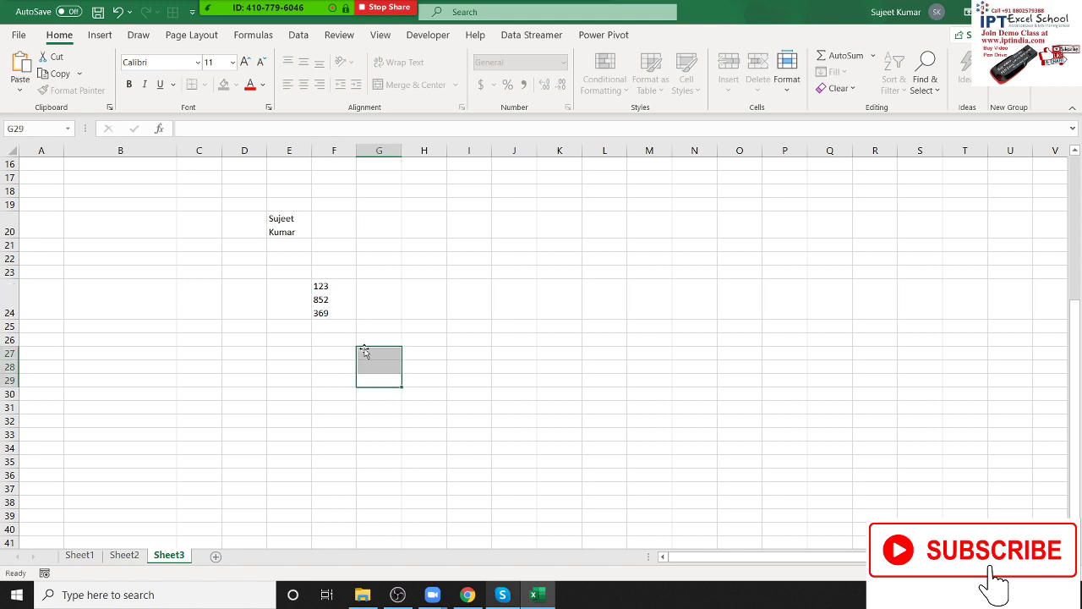
Step: Turn off text wrapping for the name in E20
click(348, 301)
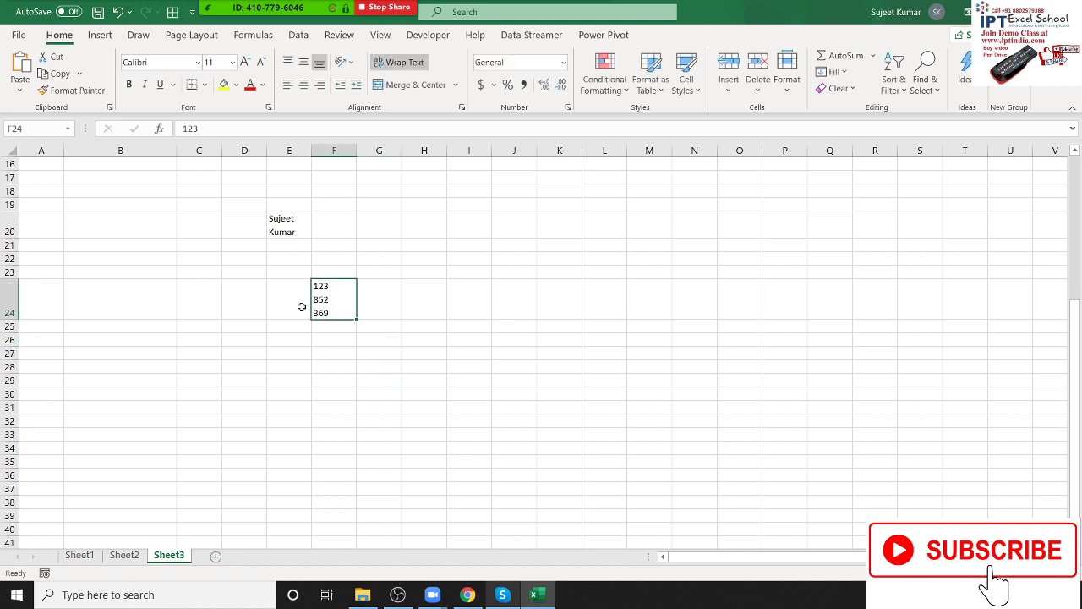
click(284, 221)
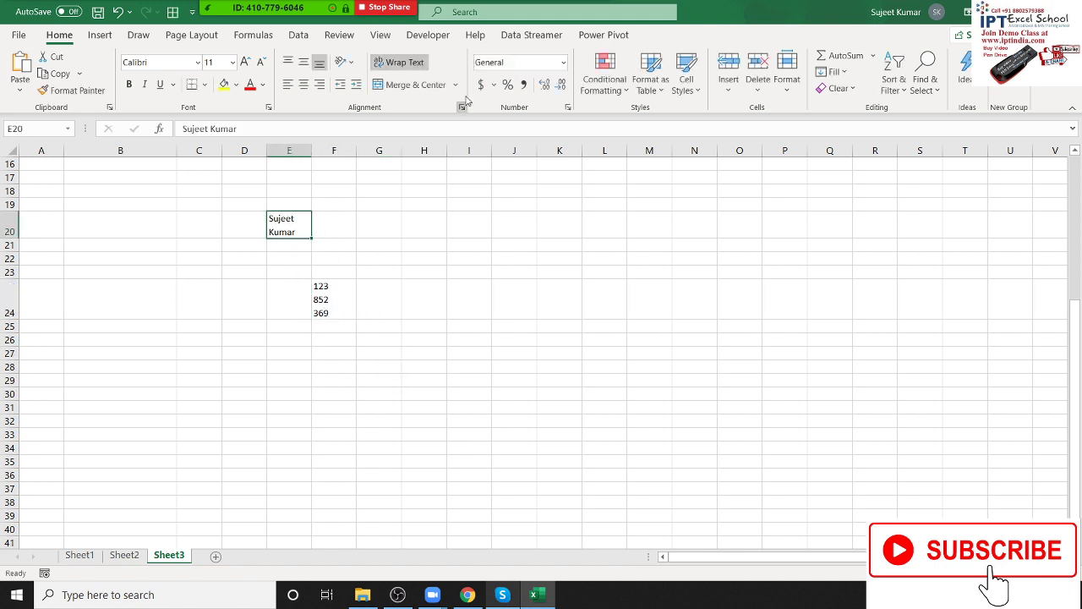
click(404, 65)
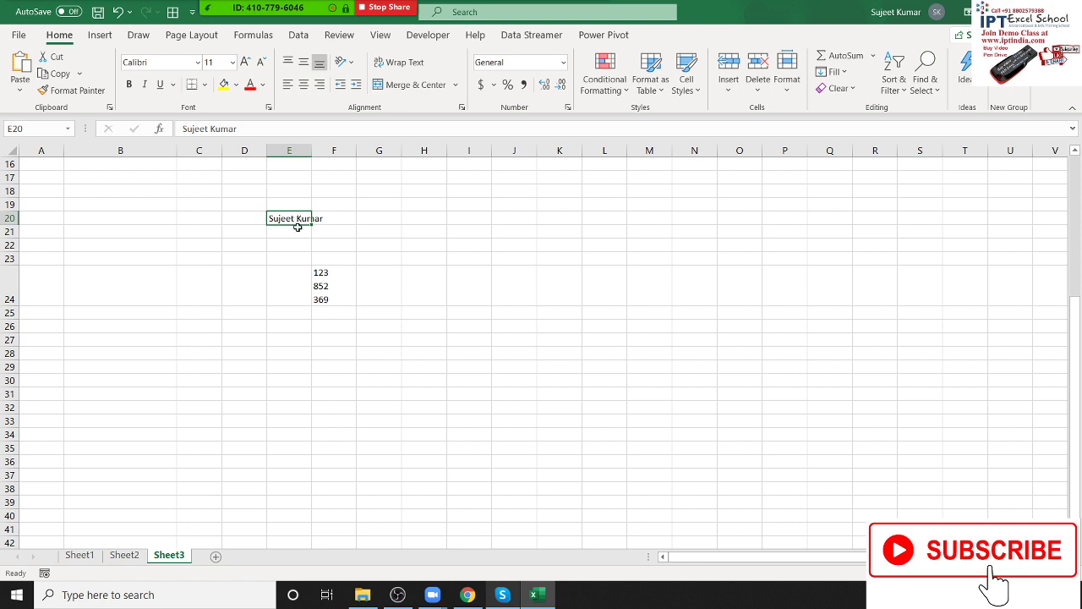
Step: Set E20 to shrink to fit in the Alignment settings and widen column E
click(462, 108)
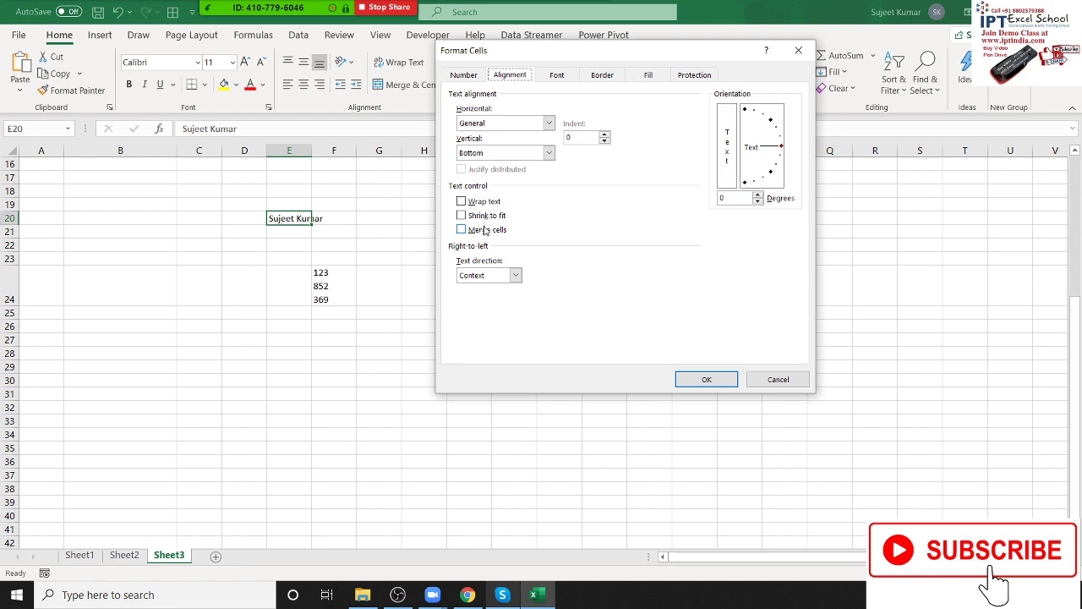
click(485, 220)
click(702, 382)
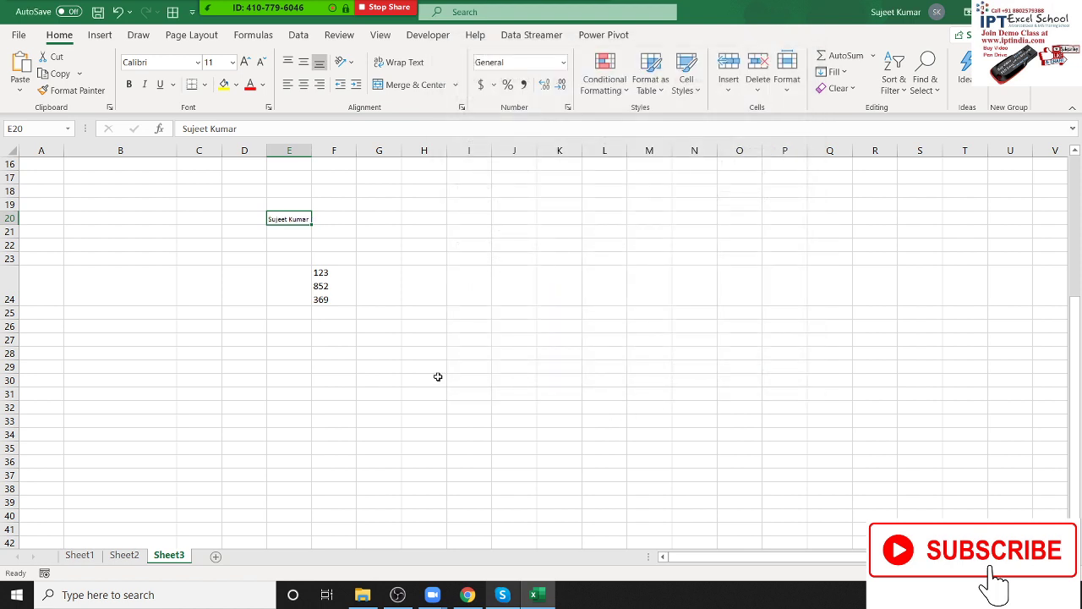
click(431, 377)
click(289, 217)
mouse_move(318, 152)
mouse_down()
mouse_move(343, 151)
mouse_move(322, 151)
mouse_up()
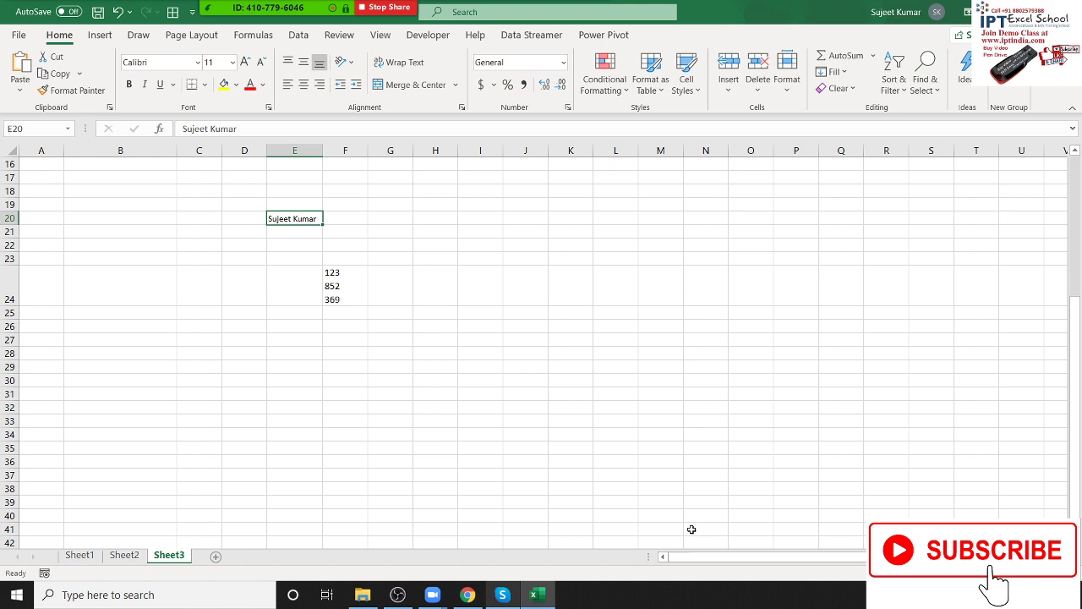
Step: Add a new blank Sheet4 after Sheet3
click(329, 280)
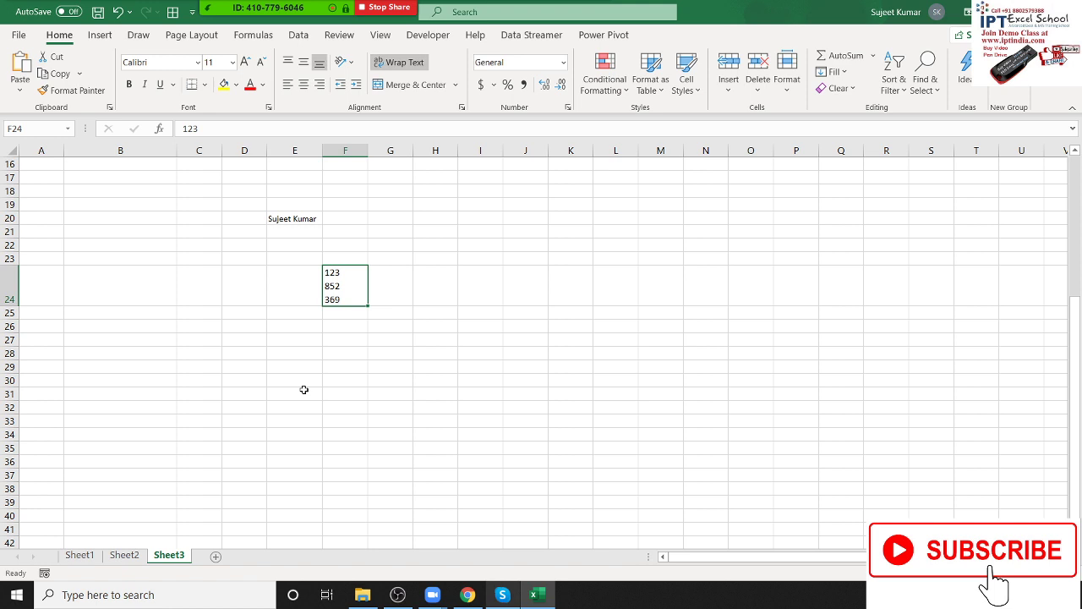
click(474, 365)
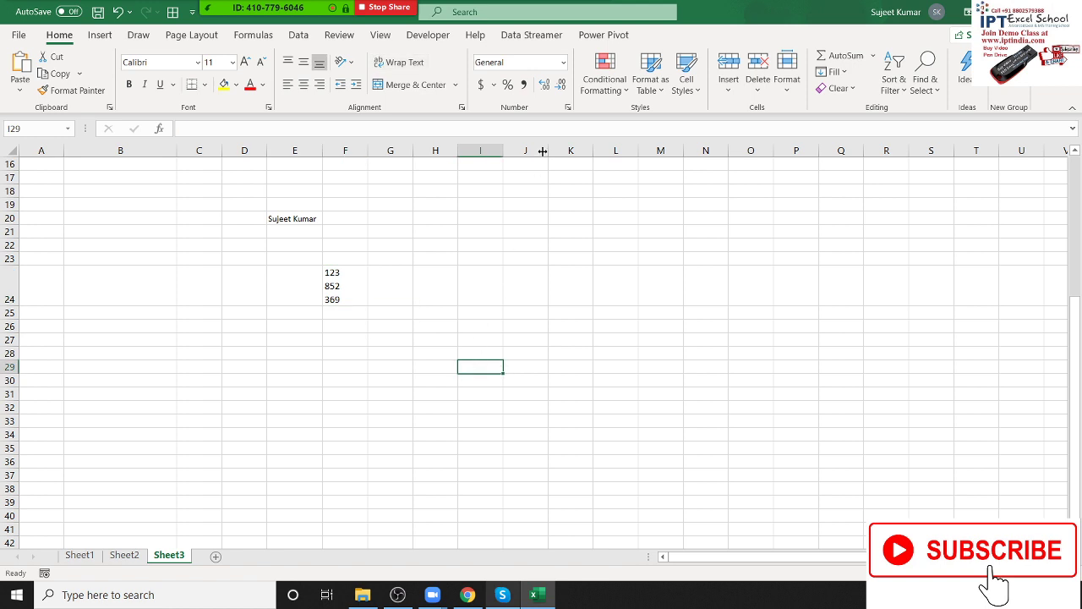
click(215, 556)
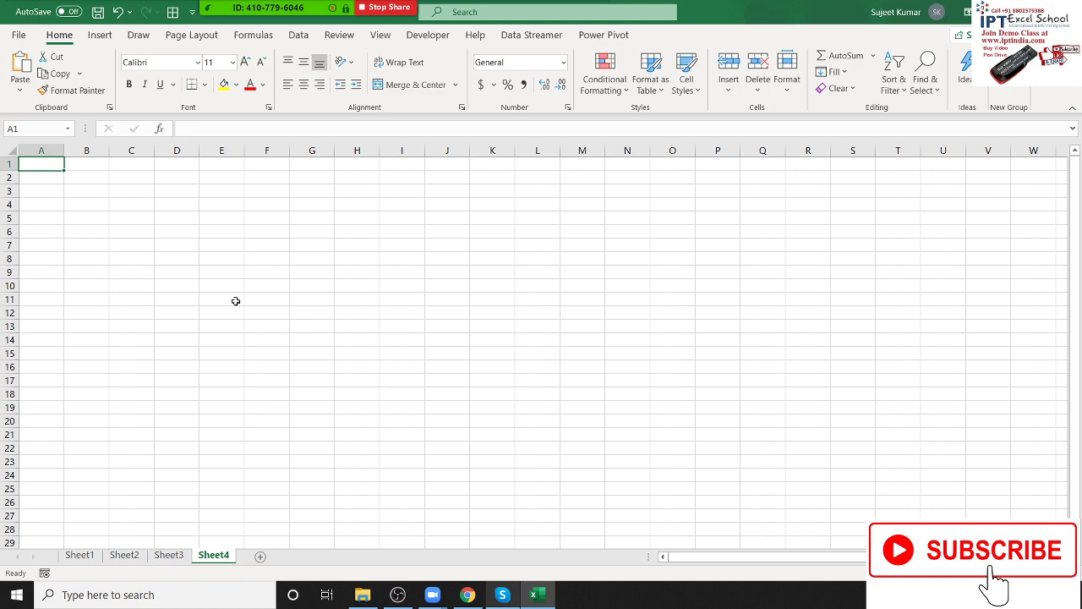
Step: Enter 12582 in cell D4 of Sheet4
click(568, 107)
click(183, 203)
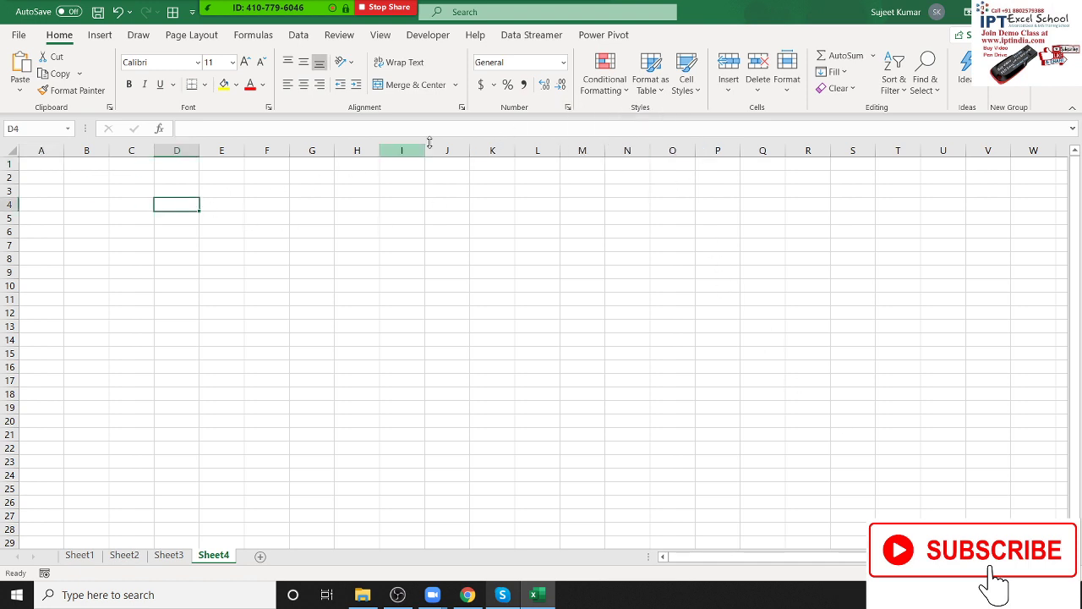
click(567, 107)
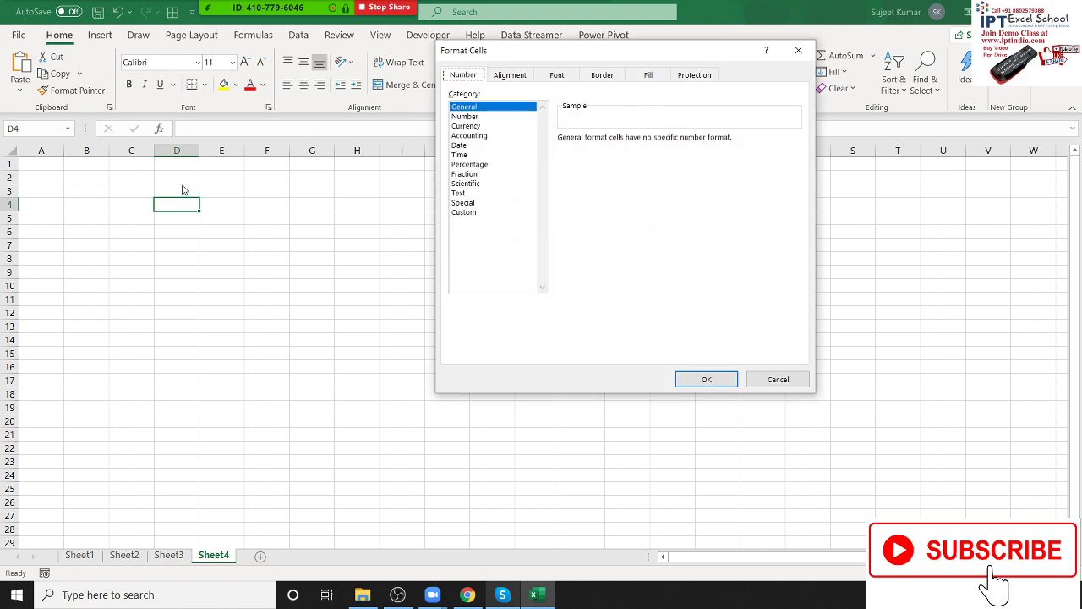
key(Escape)
text(12582)
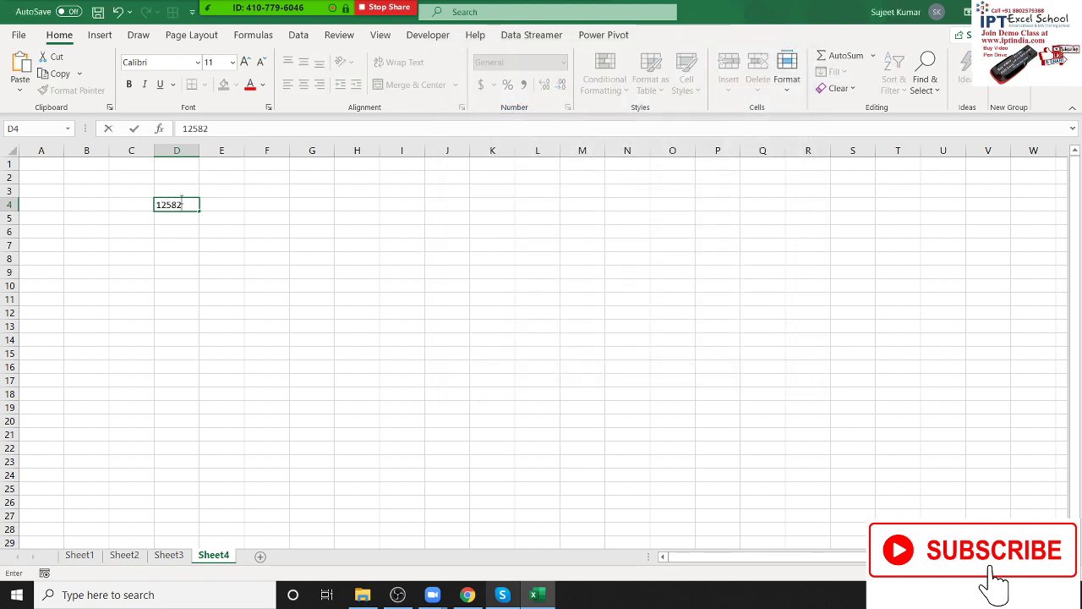
key(Return)
click(183, 203)
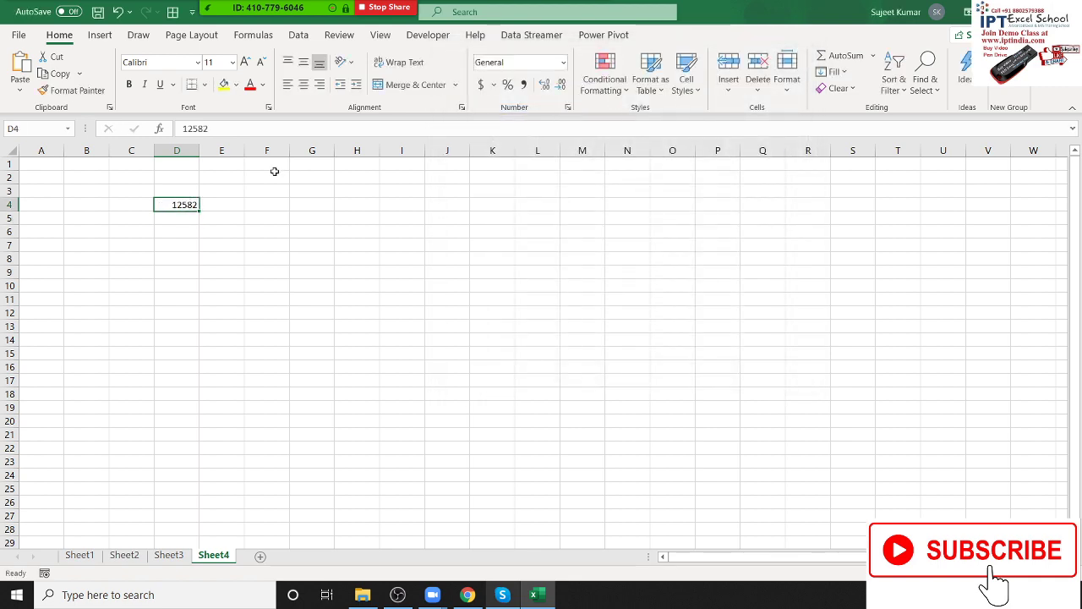
Step: Format D4 as Number with thousands separators, keeping the minus-sign negative style after trying others
click(568, 107)
click(492, 117)
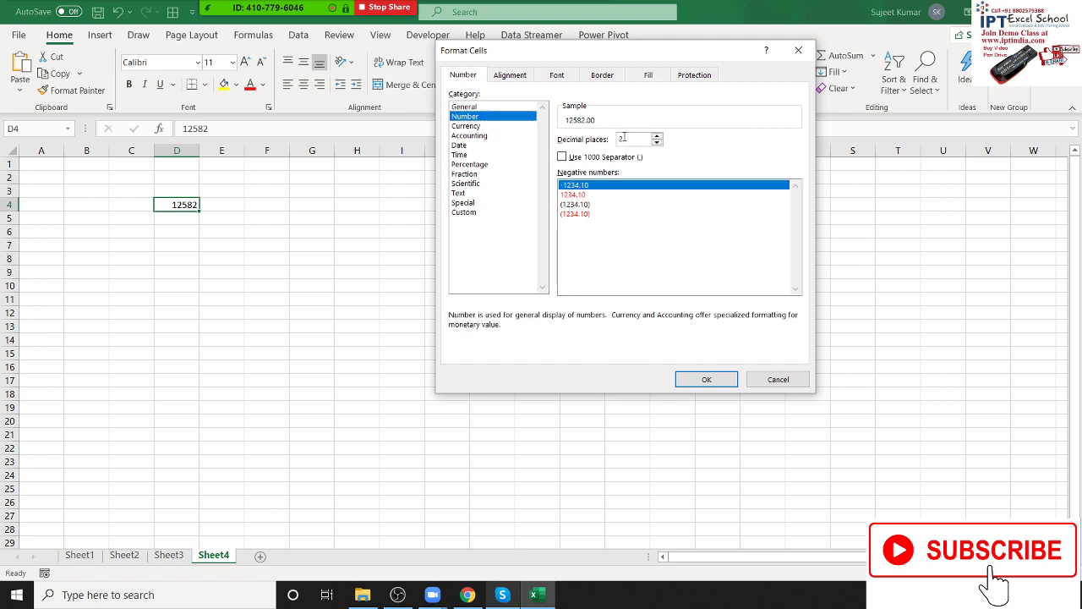
click(586, 159)
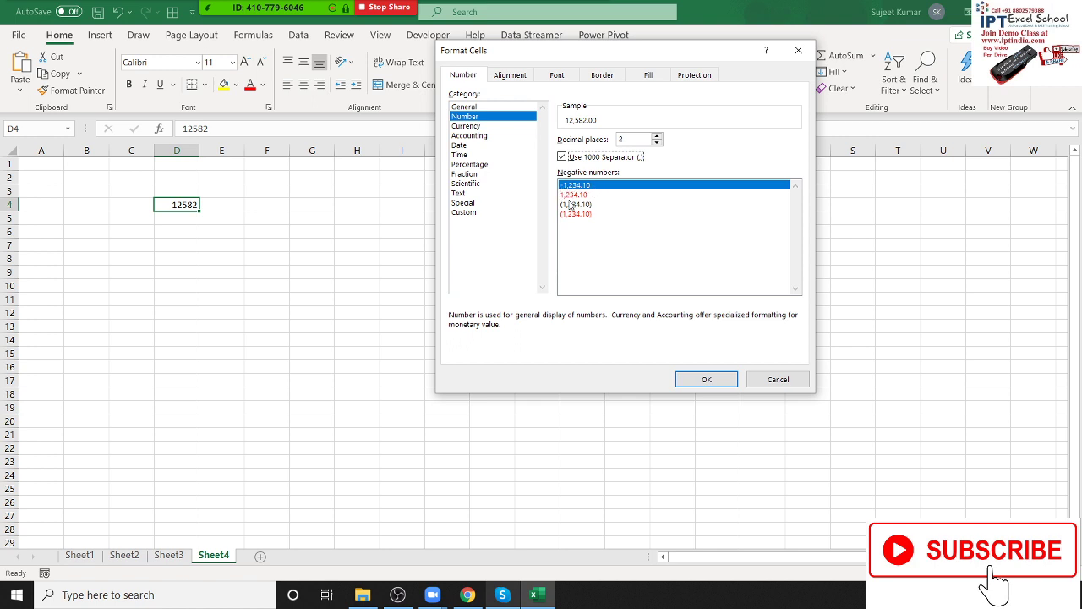
click(570, 196)
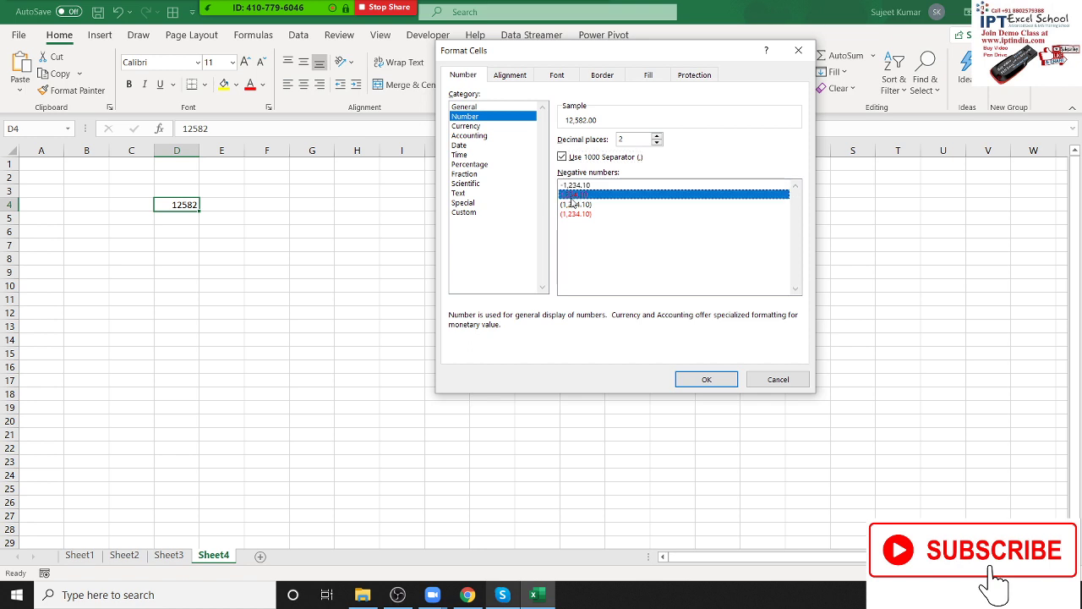
click(577, 187)
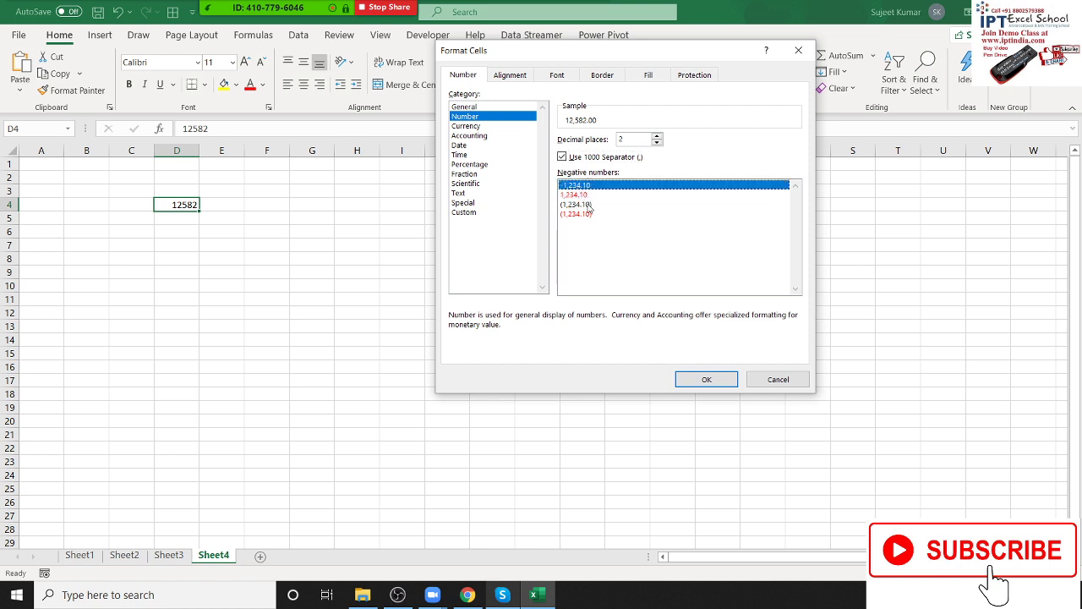
click(591, 207)
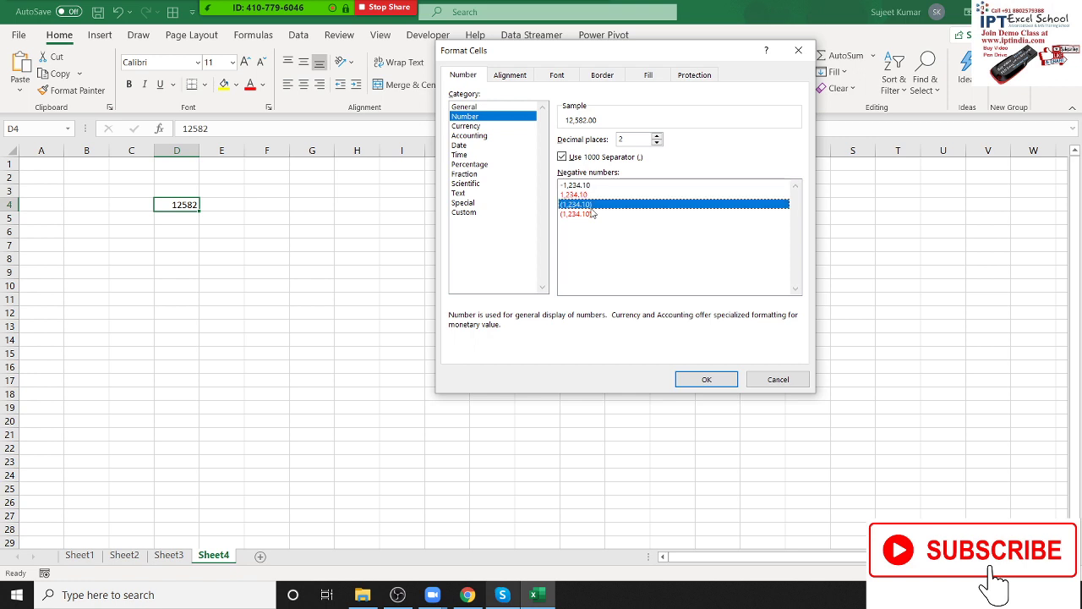
click(592, 216)
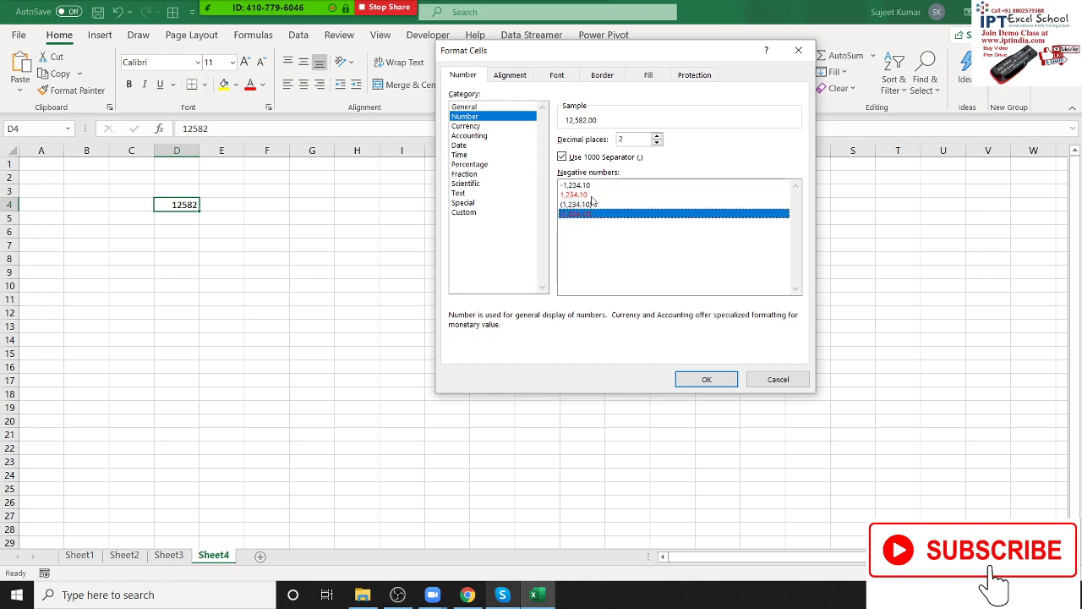
click(590, 194)
click(587, 187)
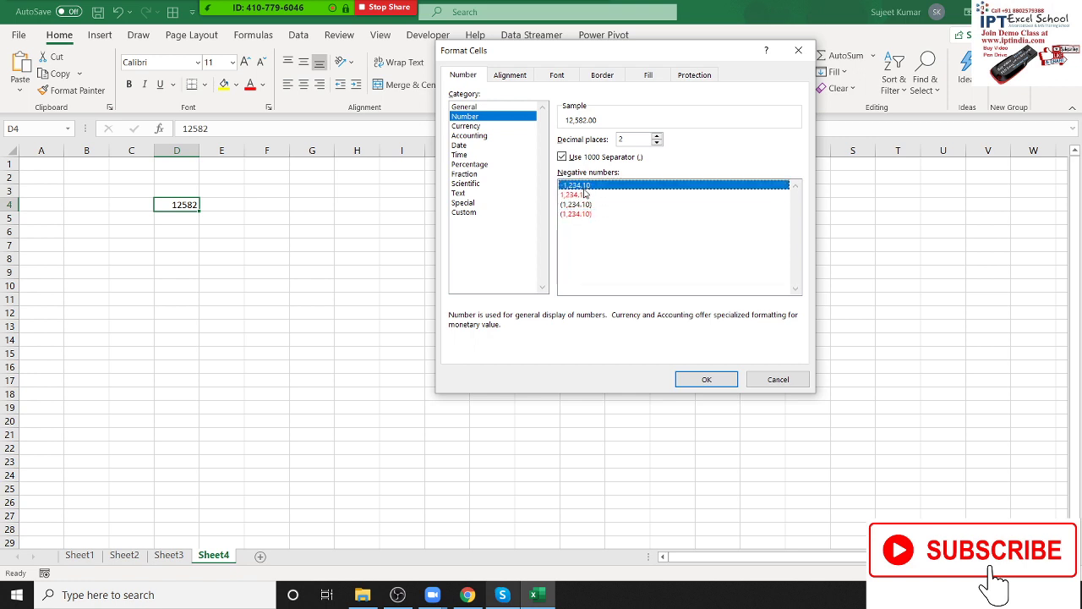
Step: Apply Currency format with the INR symbol to D4, showing INR 12,582.00
click(465, 126)
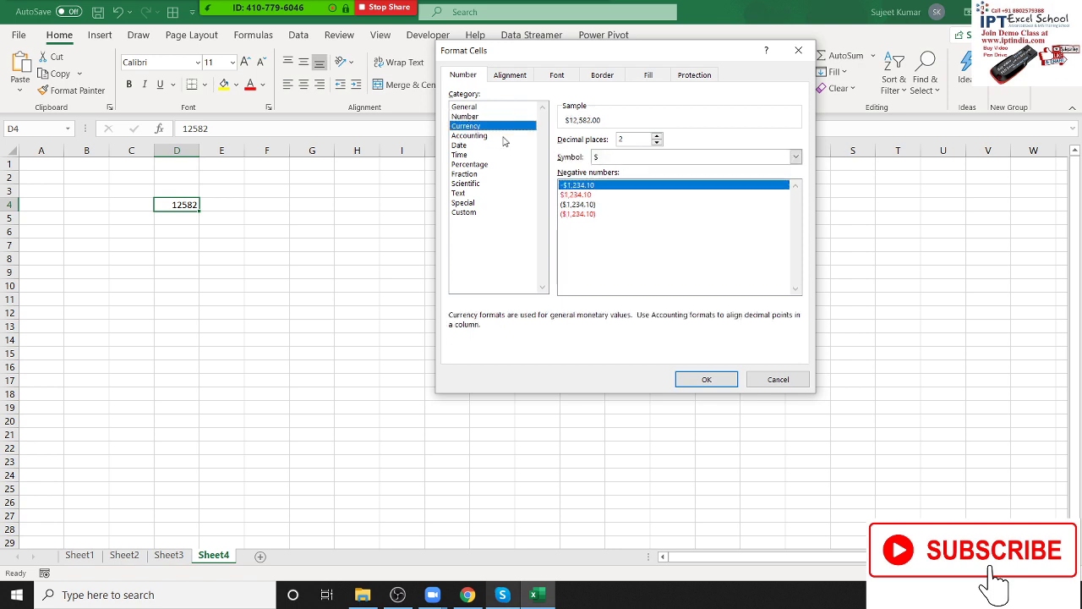
click(597, 159)
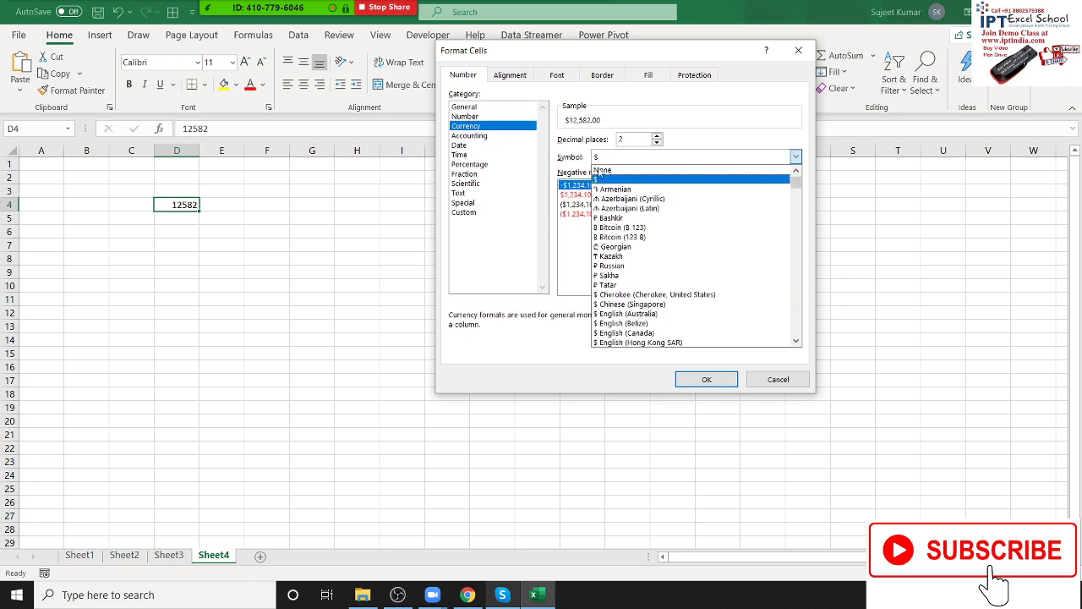
scroll(621, 251, down, 4)
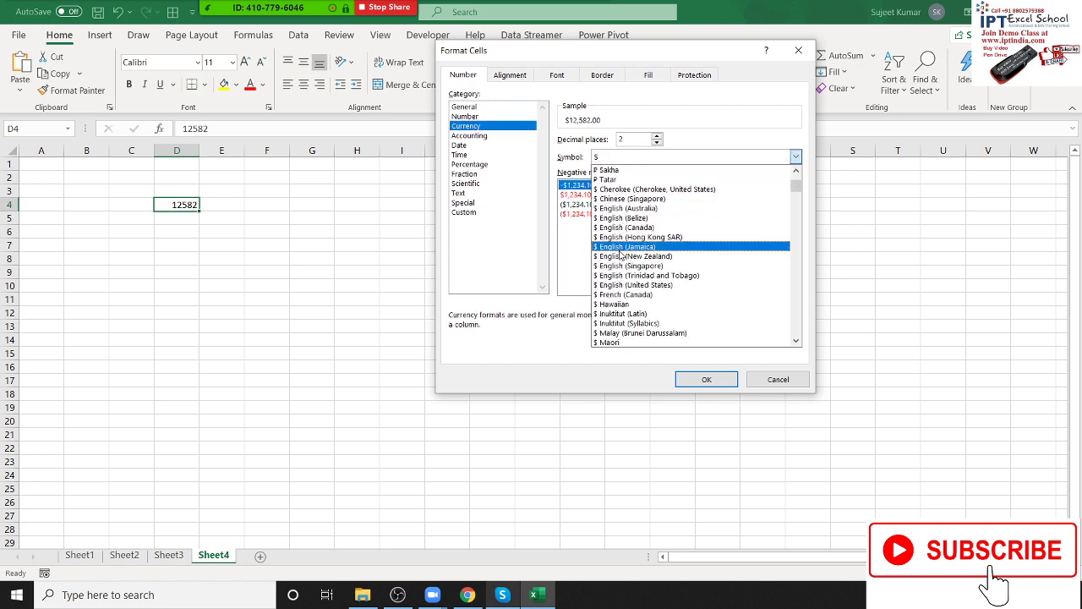
scroll(621, 251, down, 1)
scroll(620, 258, down, 1)
scroll(616, 264, down, 2)
scroll(615, 264, down, 3)
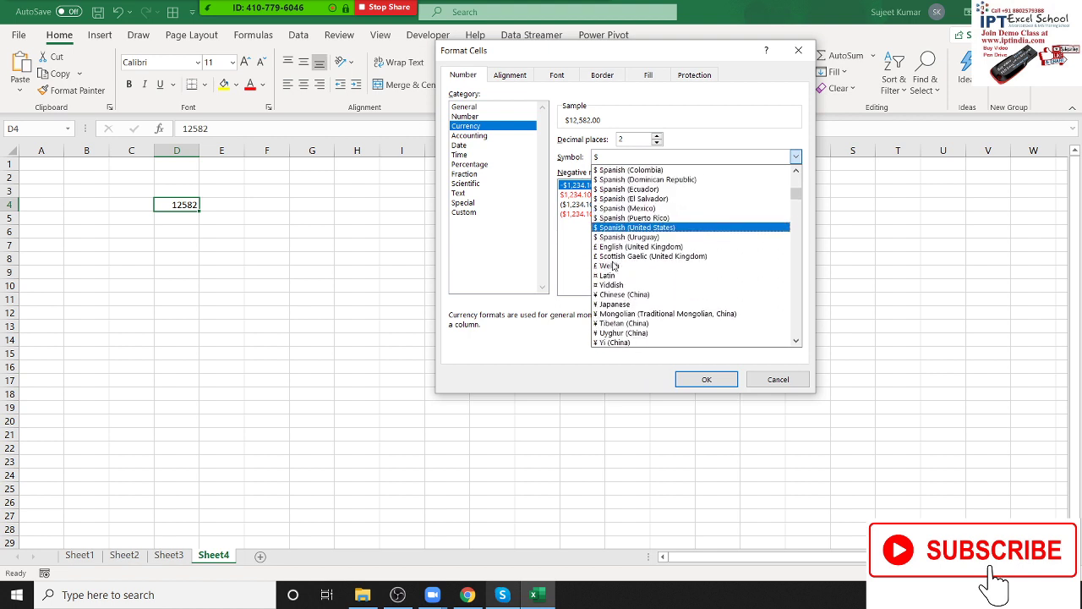
scroll(615, 265, down, 3)
scroll(614, 265, down, 2)
scroll(614, 267, down, 2)
scroll(612, 267, down, 2)
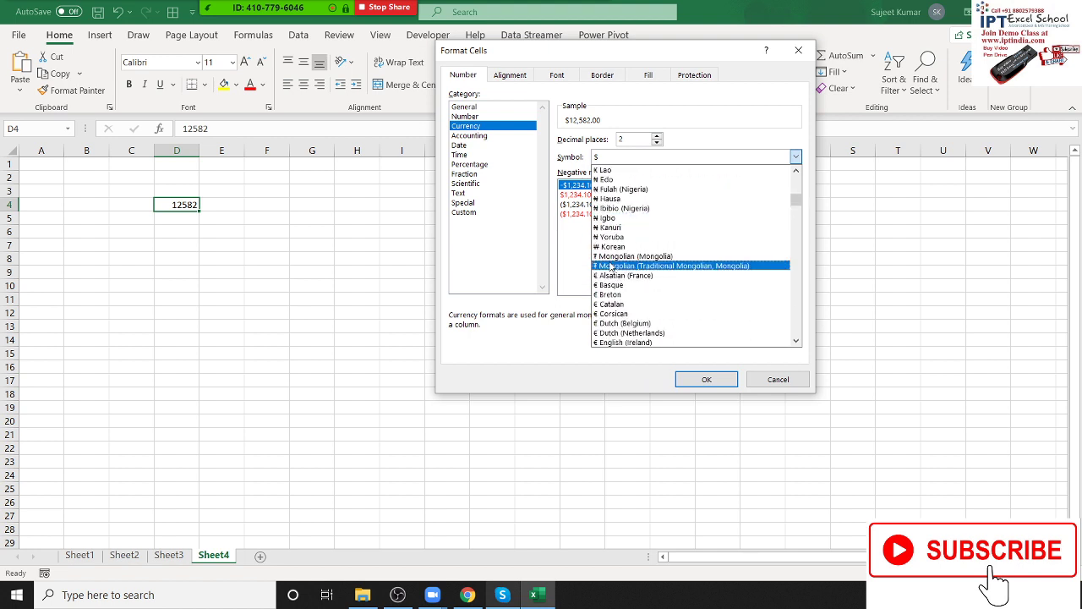
text(INR)
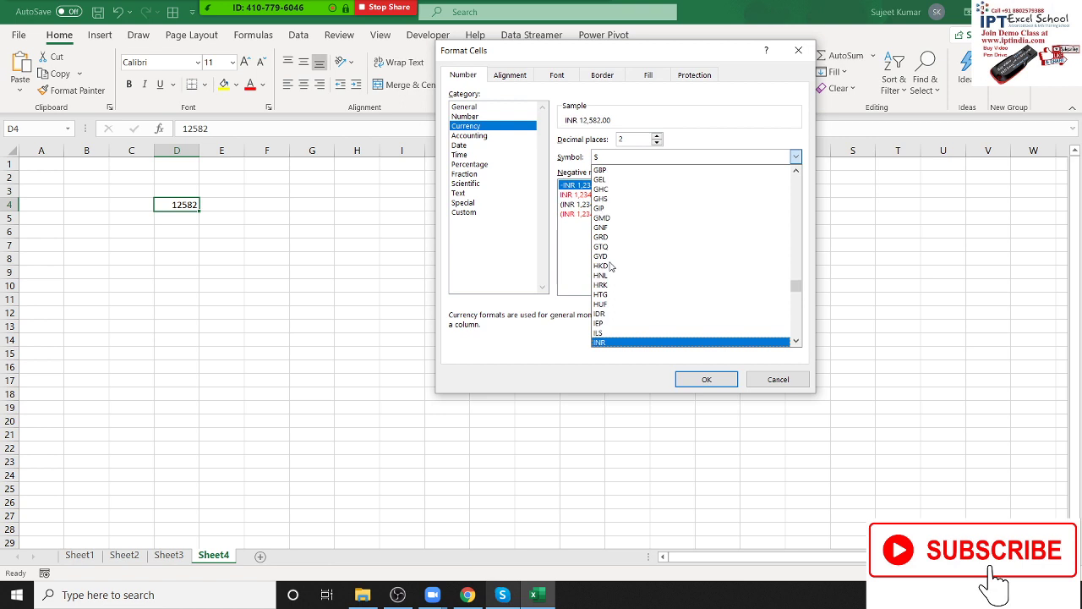
click(640, 343)
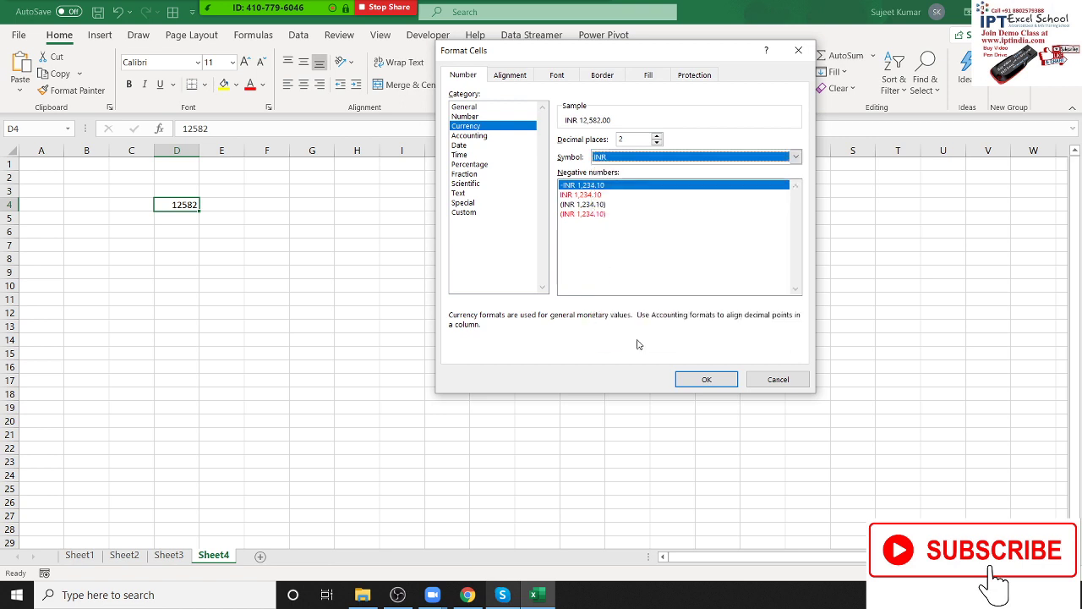
click(707, 379)
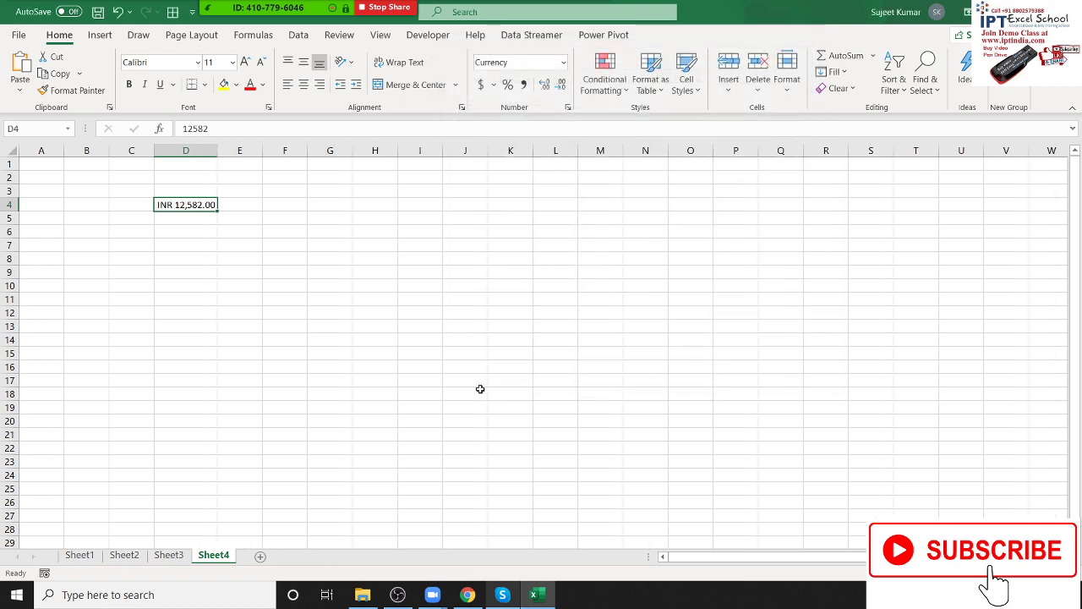
Step: Preview the Accounting format for D4 without applying it, then clear D1:D5
click(567, 107)
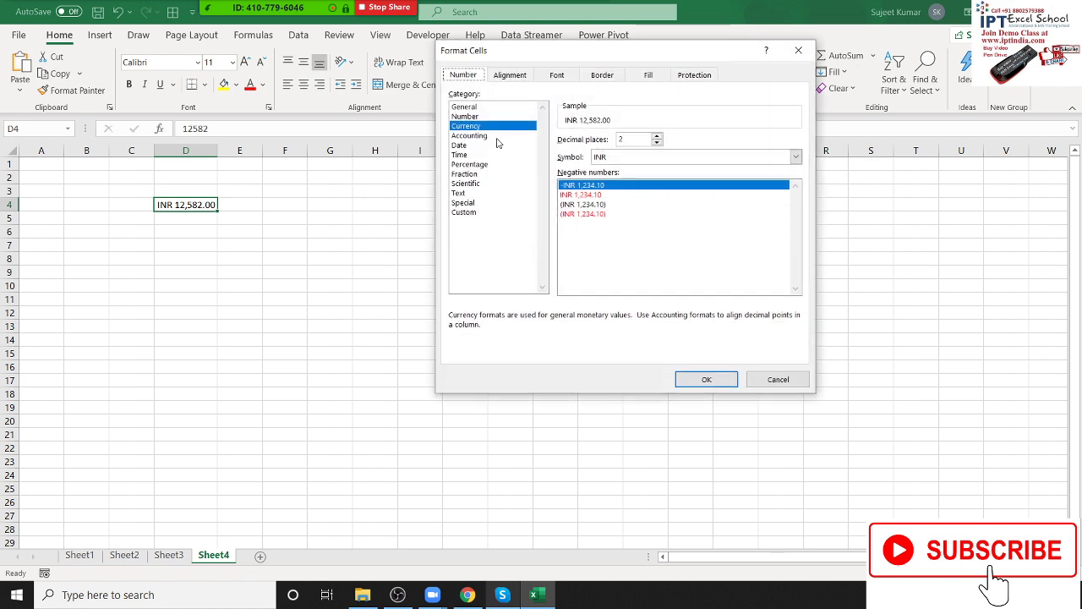
click(496, 138)
click(625, 158)
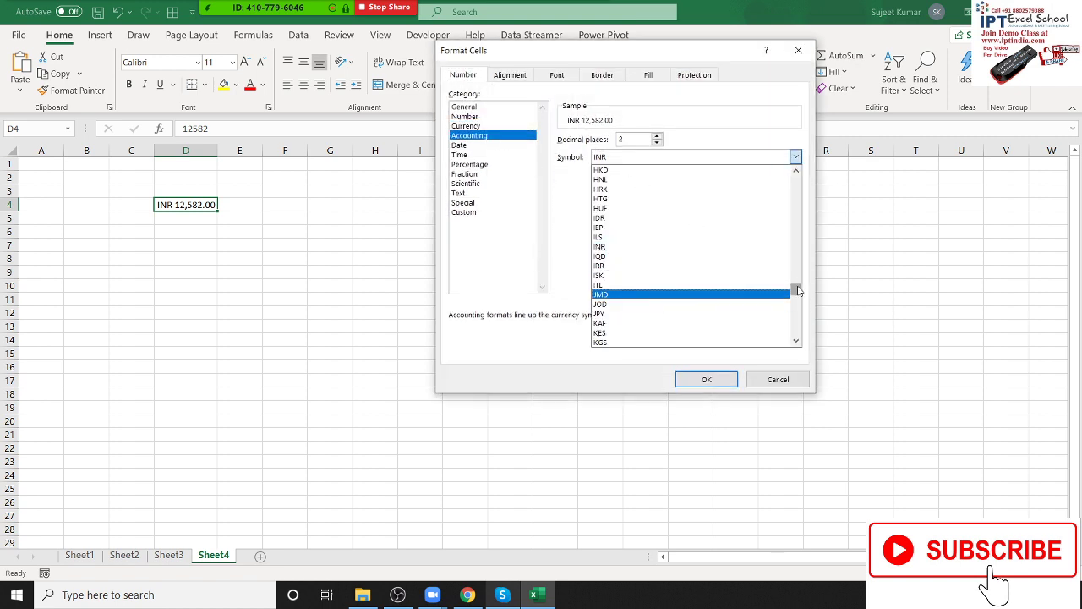
drag(798, 291, 799, 183)
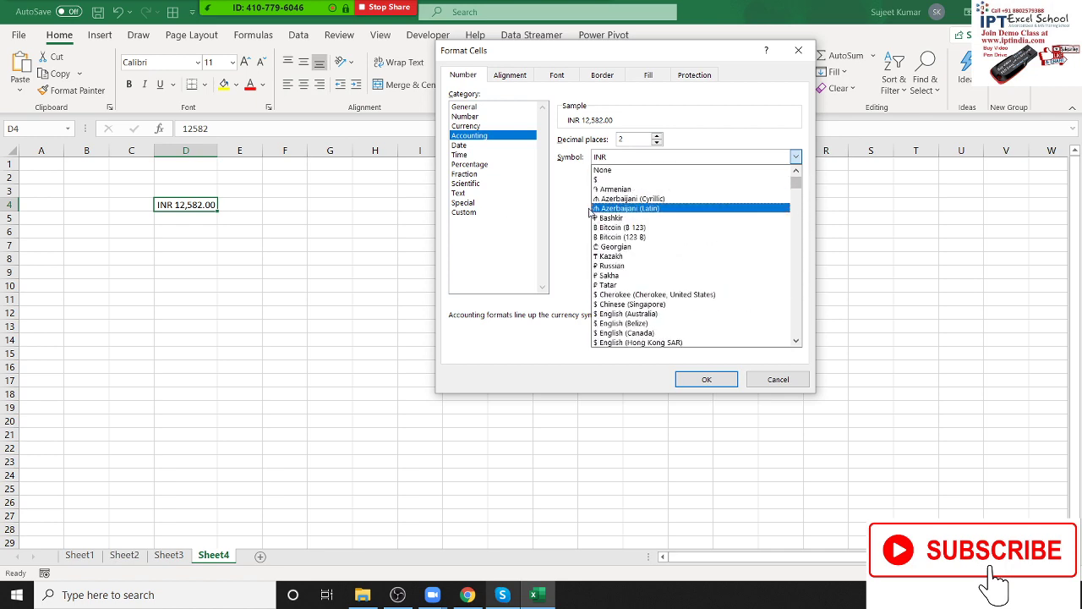
key(Escape)
key(Escape)
drag(184, 165, 181, 218)
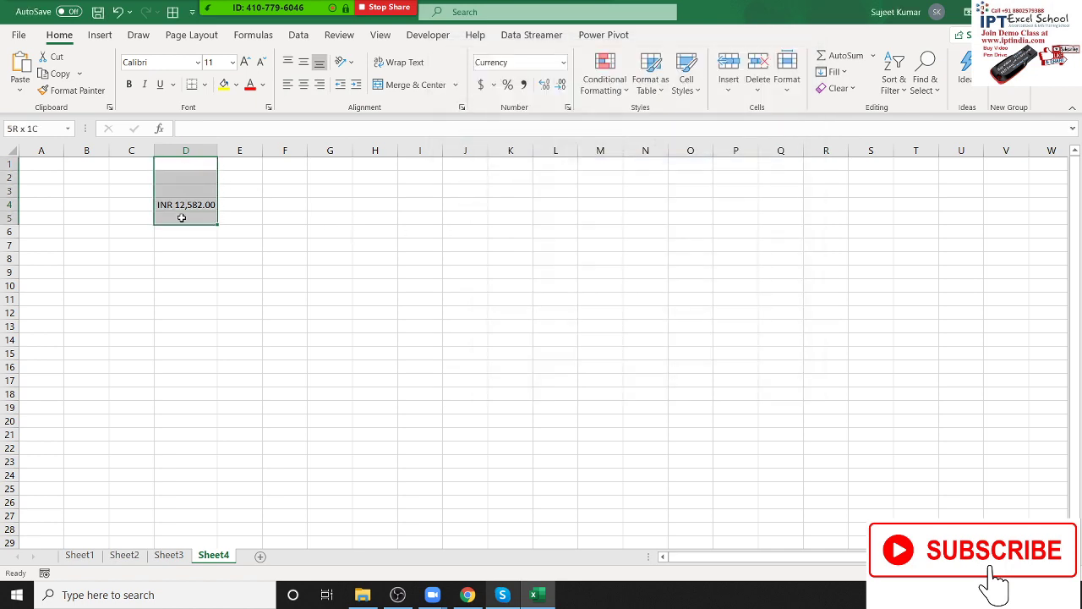
key(Delete)
Step: Enter =RANDBETWEEN(10,90) in cell A1
click(41, 166)
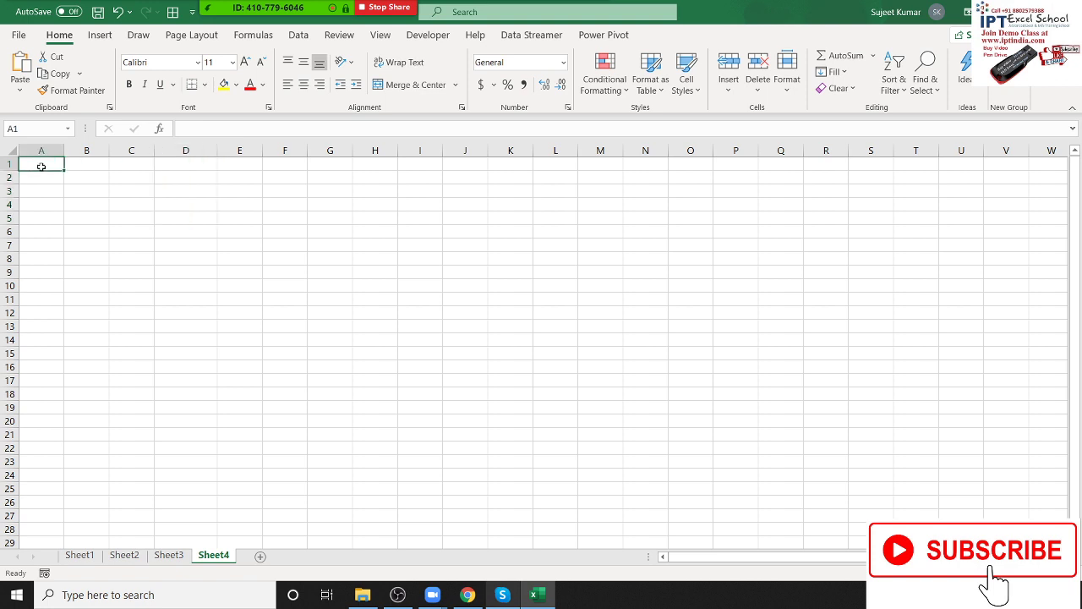
text(=)
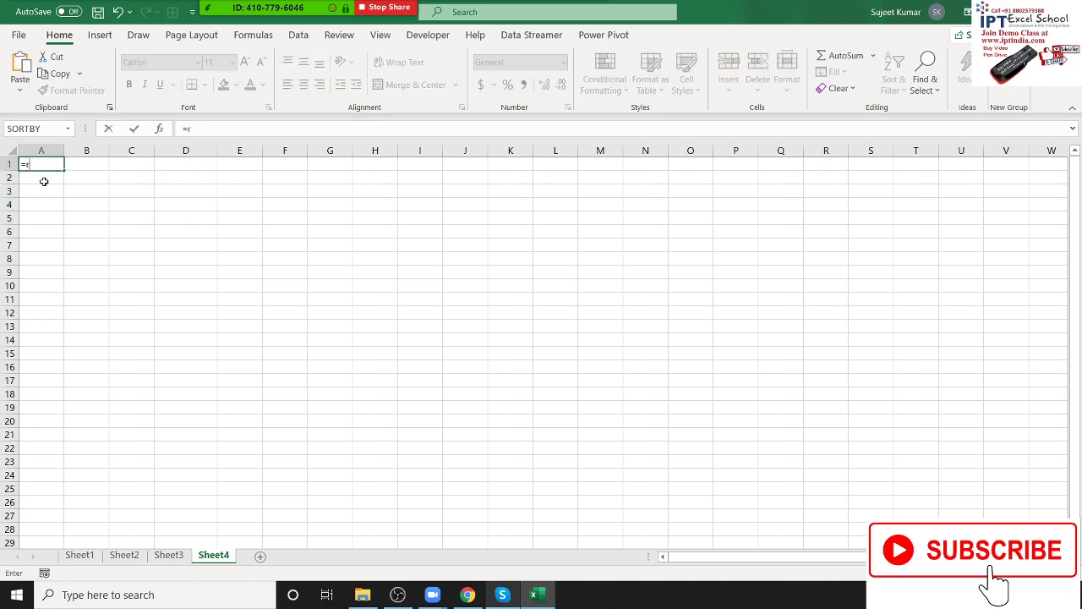
text(ra)
key(Down)
key(Down)
key(Down)
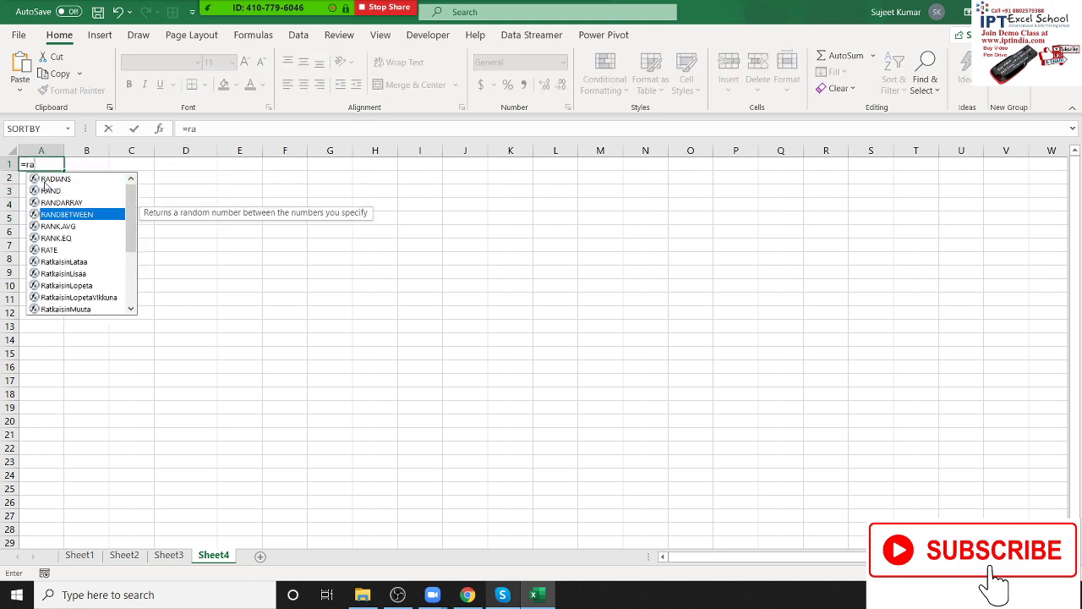
key(Tab)
text(,)
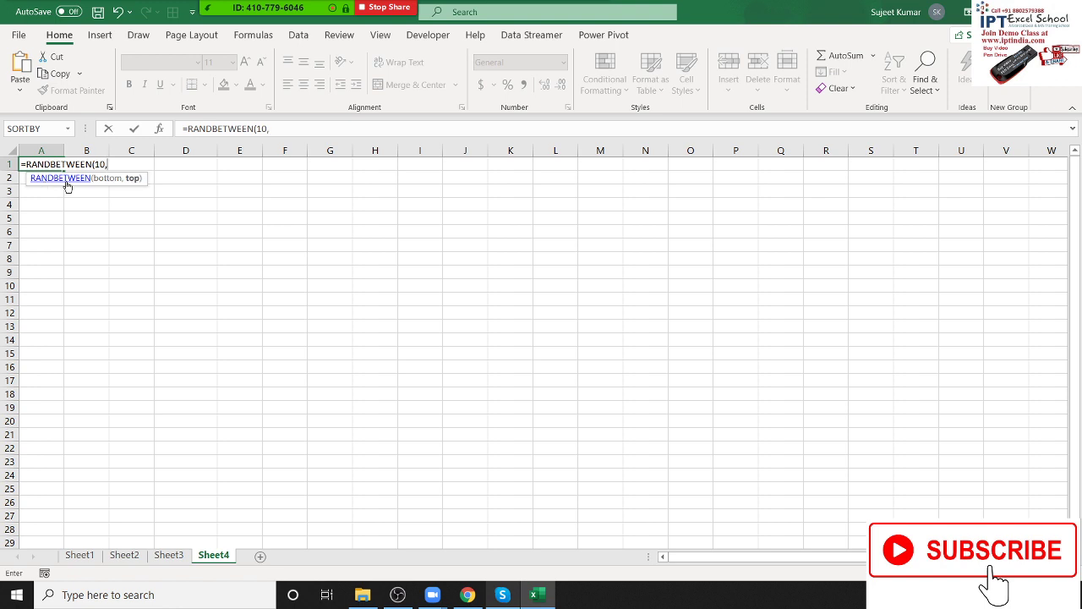
key(Return)
Step: Fill the RANDBETWEEN formula across A1:Q22 with Ctrl+R and Ctrl+D
key(Up)
key(shift+Right)
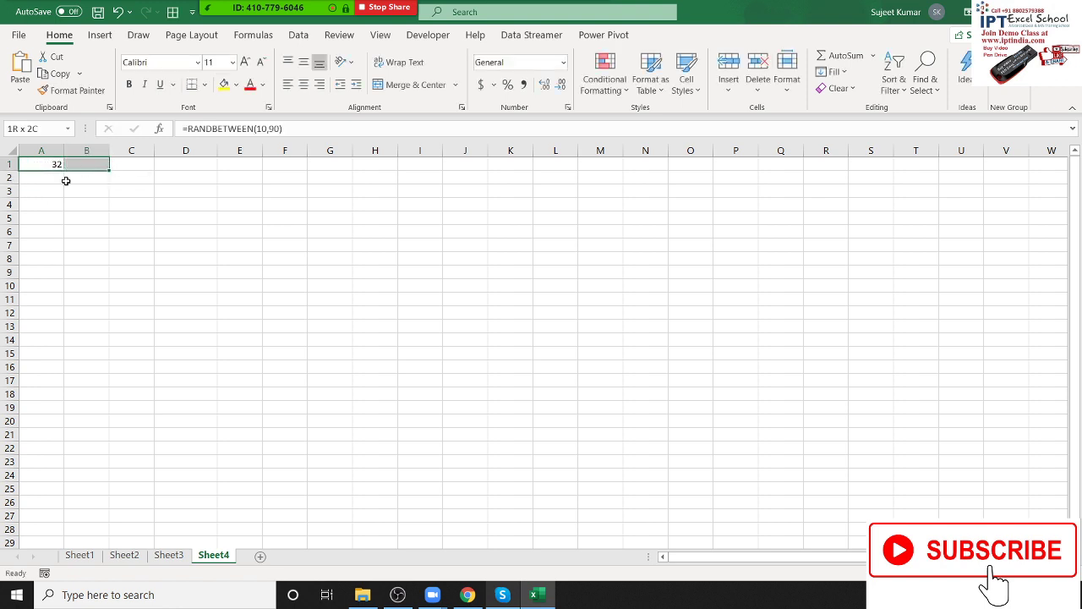
key(shift+Right)
key(shift+Right)
key(shift+Right)
key(shift+Right)
key(shift+Right)
key(shift+Right)
key(shift+Right)
key(shift+Right)
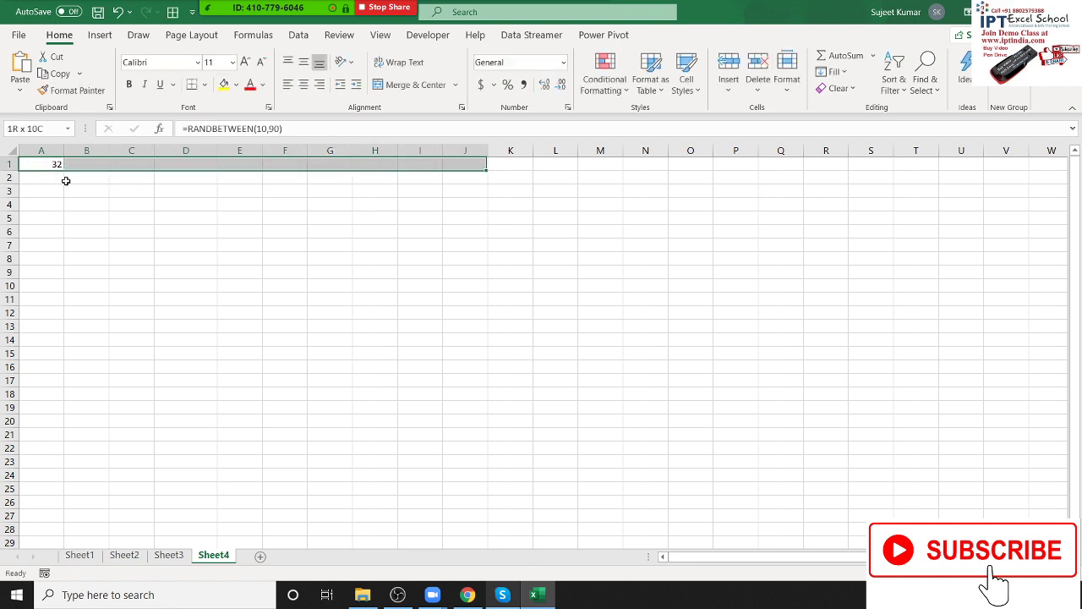
key(shift+Right)
key(shift+Right)
key(shift+Right)
key(shift+Right)
key(shift+Down)
key(shift+Down)
key(shift+Down)
key(shift+Down)
key(shift+Down)
key(shift+Down)
key(shift+Down)
key(shift+Right)
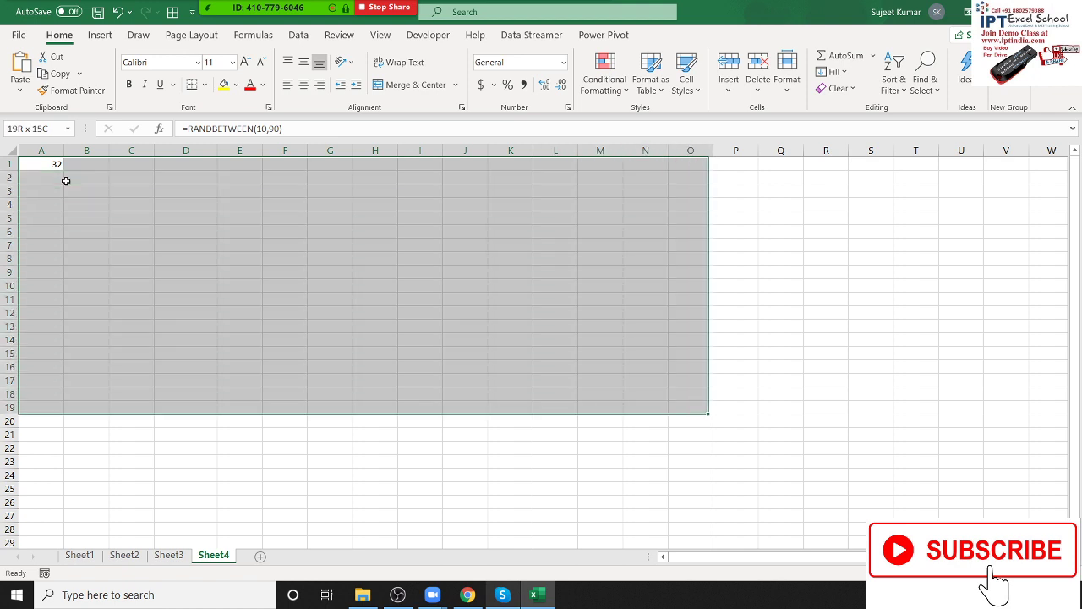
key(shift+Right)
key(shift+Right)
key(shift+Down)
key(shift+Down)
key(shift+Down)
key(ctrl+r)
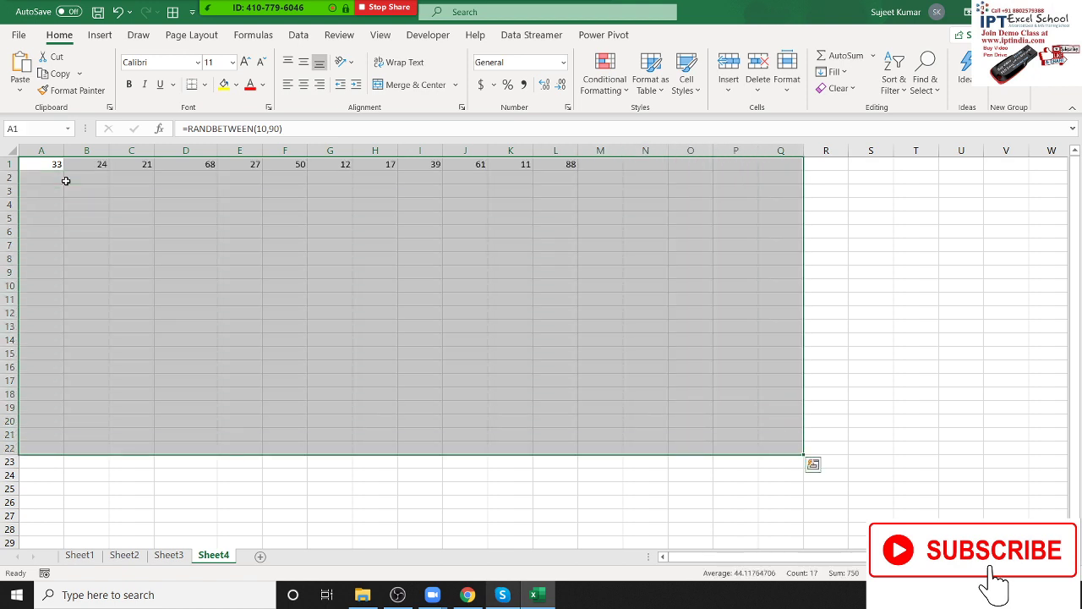
key(ctrl+d)
Step: Copy A1:Q22 and paste it back as values to fix the random numbers
key(ctrl+c)
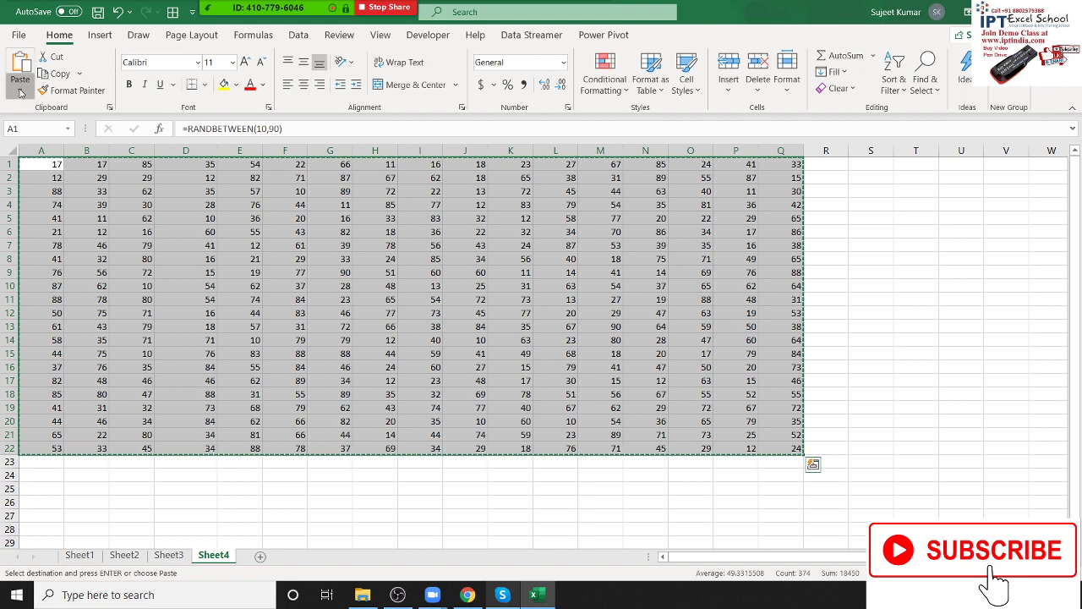
click(20, 88)
click(30, 199)
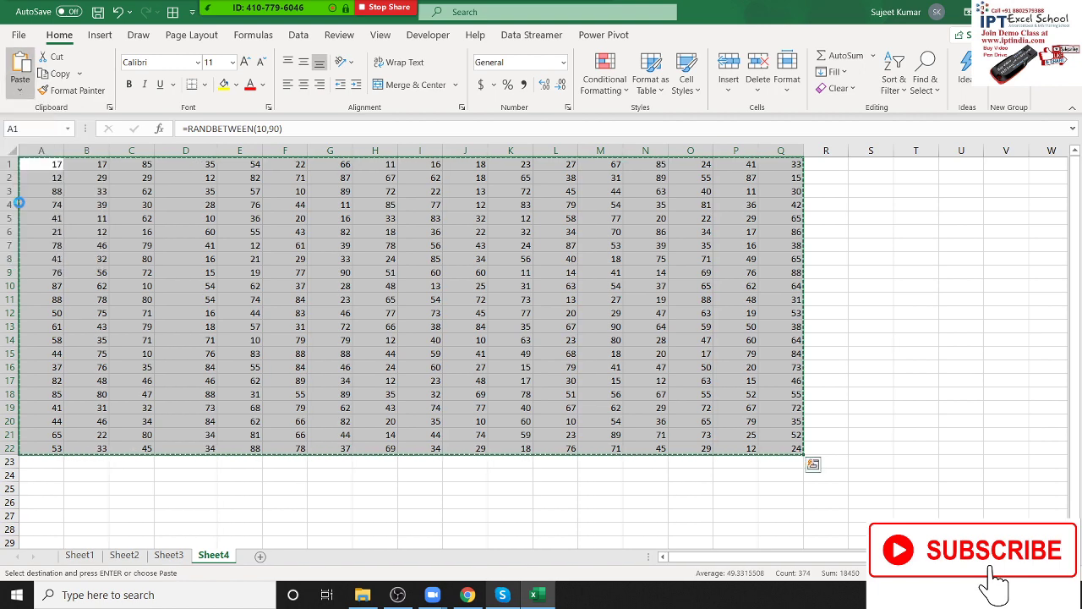
Step: Enter 0 in D6, G13, L10, O6, O16, J20, E21 and A15, then select A1:Q22
key(Escape)
click(201, 230)
text(0)
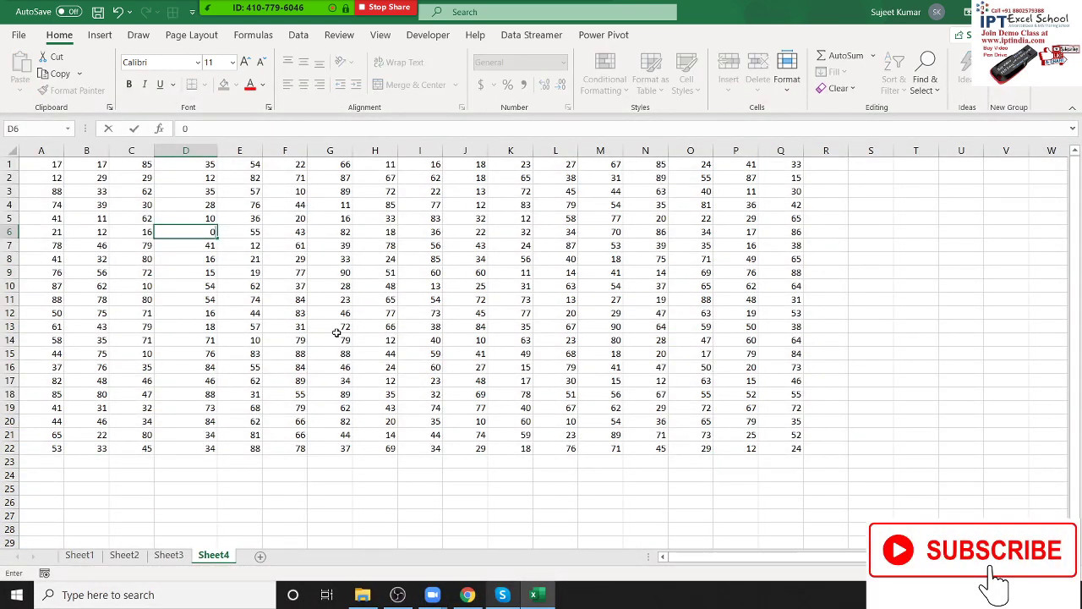
click(338, 326)
text(0)
click(547, 292)
text(0)
click(689, 232)
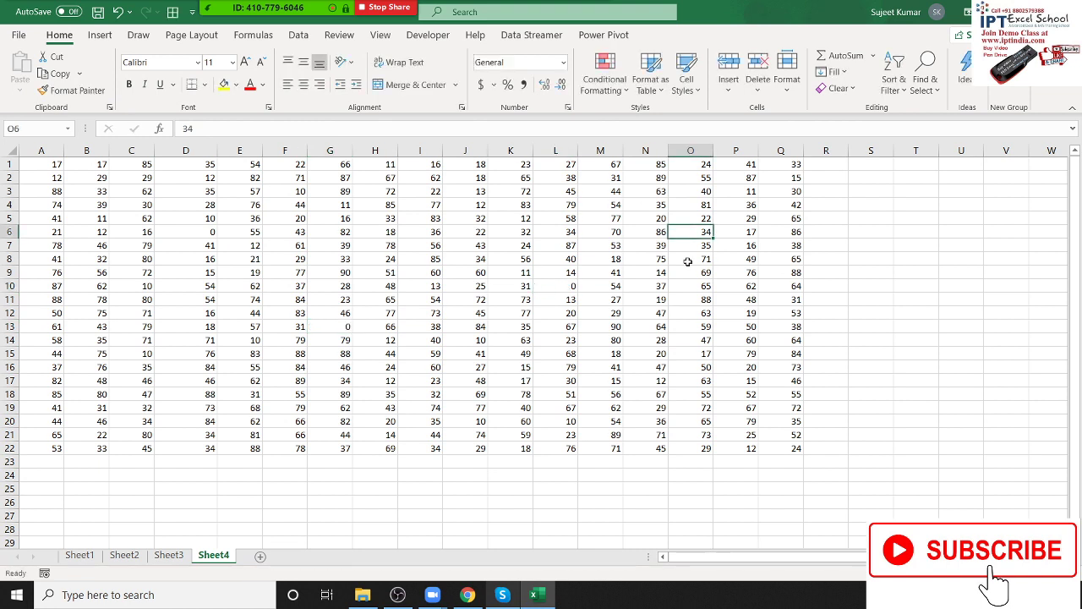
text(0)
click(689, 367)
text(0)
click(450, 423)
text(0)
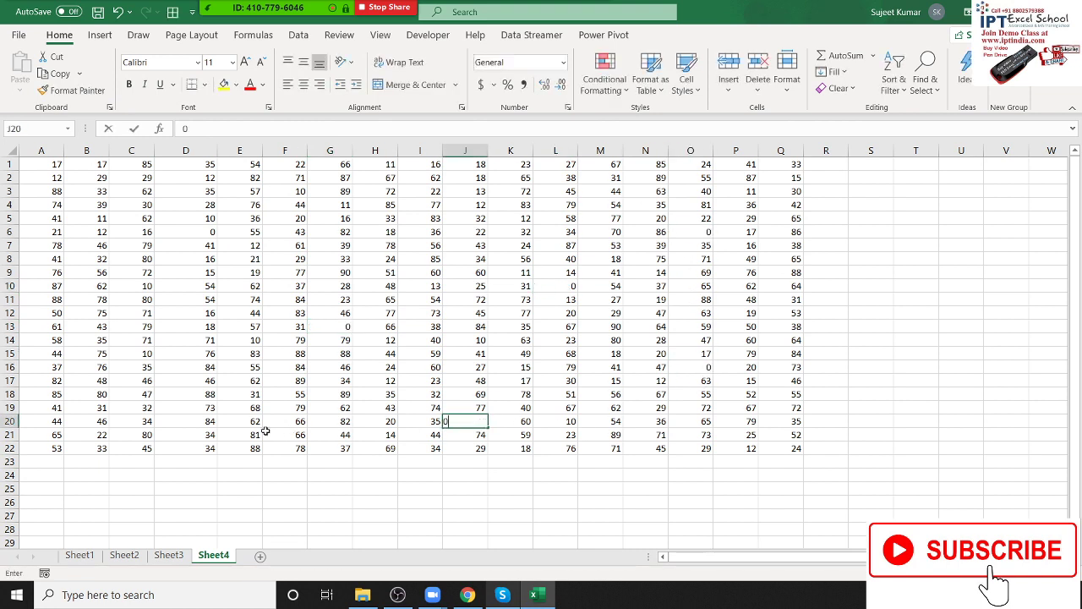
click(245, 435)
text(0)
click(51, 353)
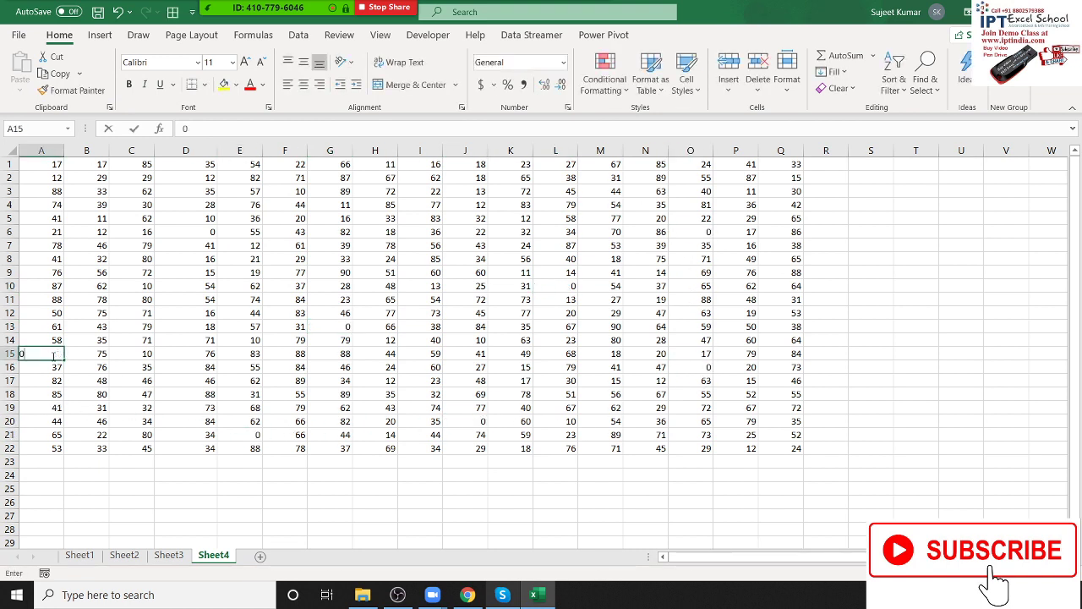
text(0)
click(203, 312)
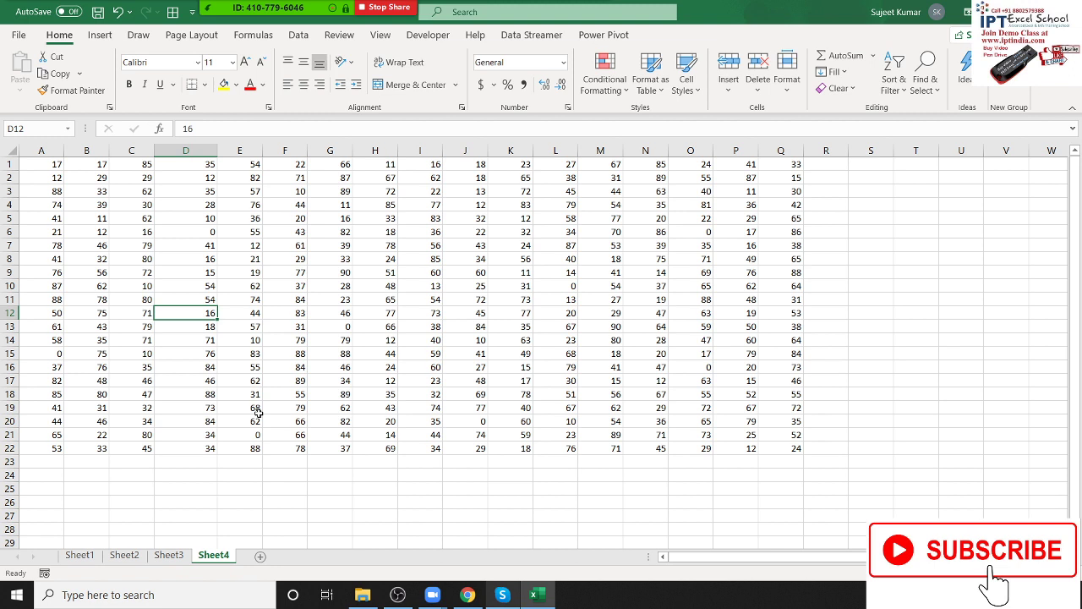
mouse_move(41, 164)
mouse_down()
mouse_move(791, 448)
mouse_move(790, 434)
mouse_up()
key(shift+Down)
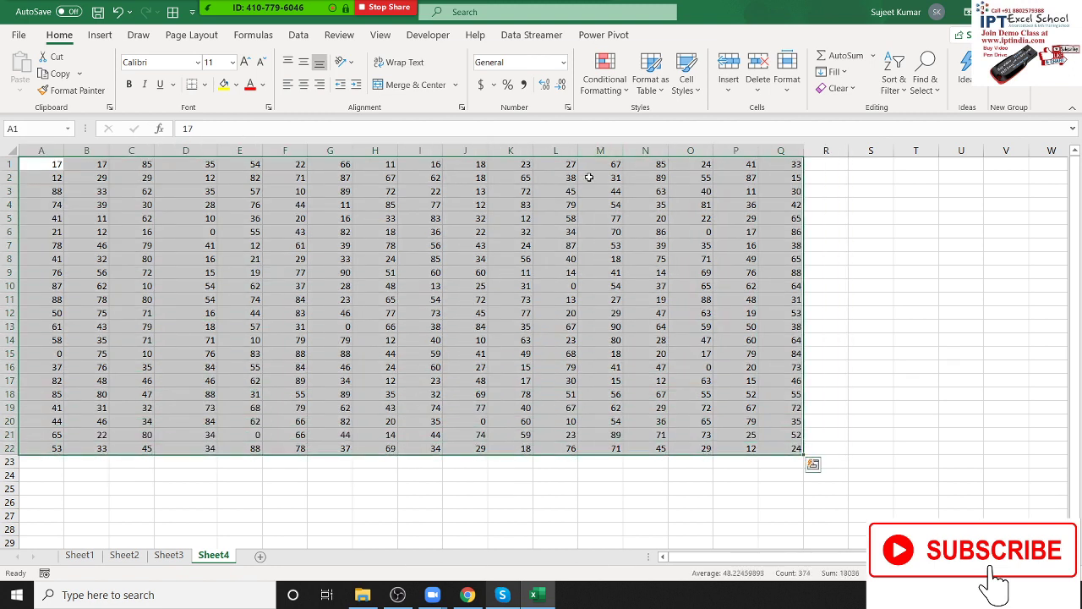
Step: Apply Accounting format with no currency symbol and 0 decimal places to A1:Q22
click(568, 107)
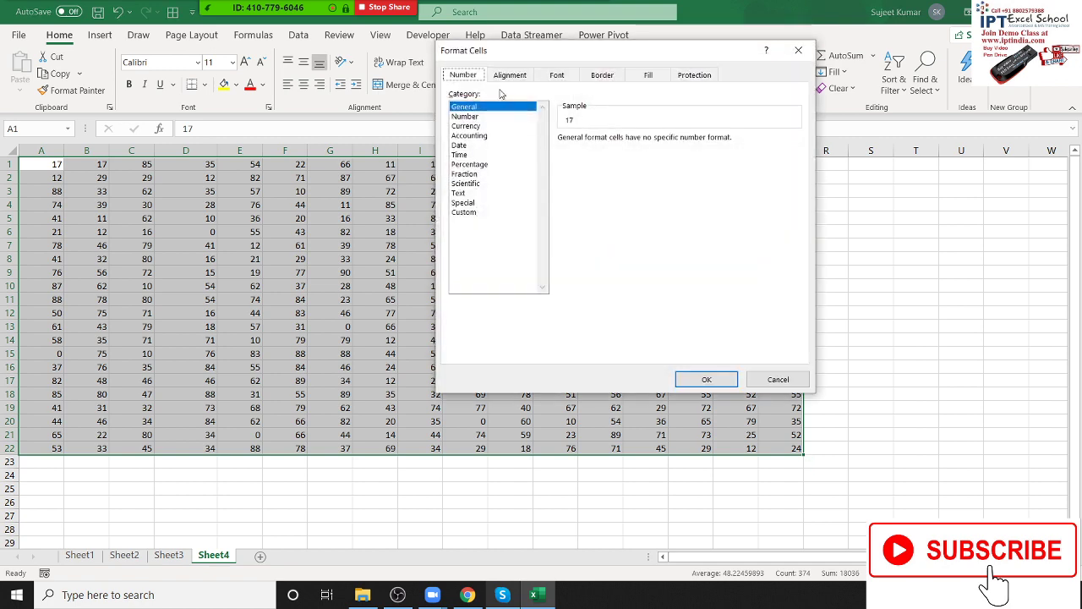
click(473, 135)
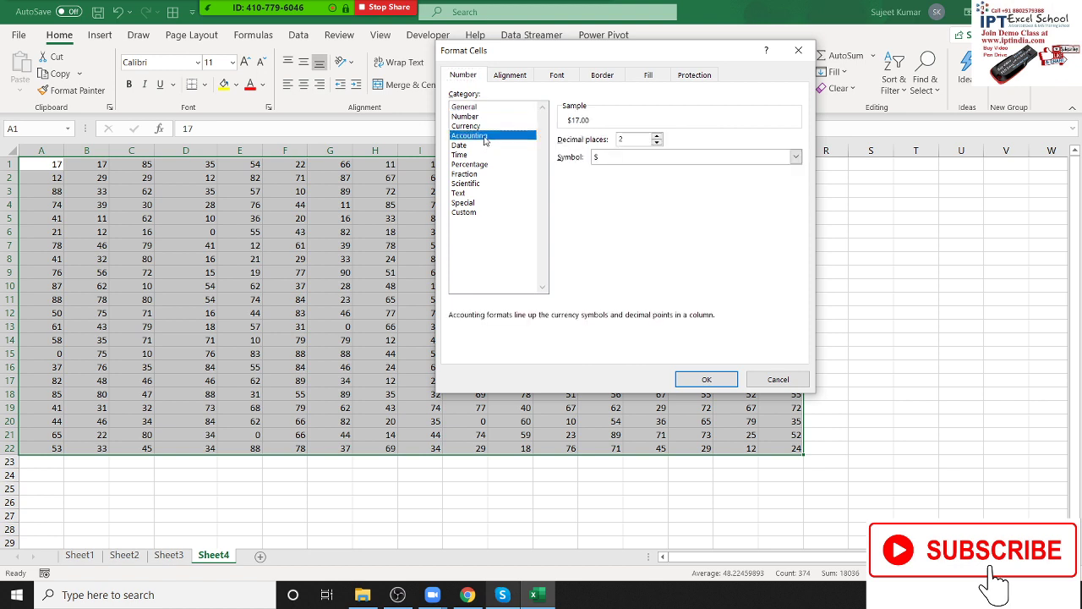
click(626, 157)
click(626, 172)
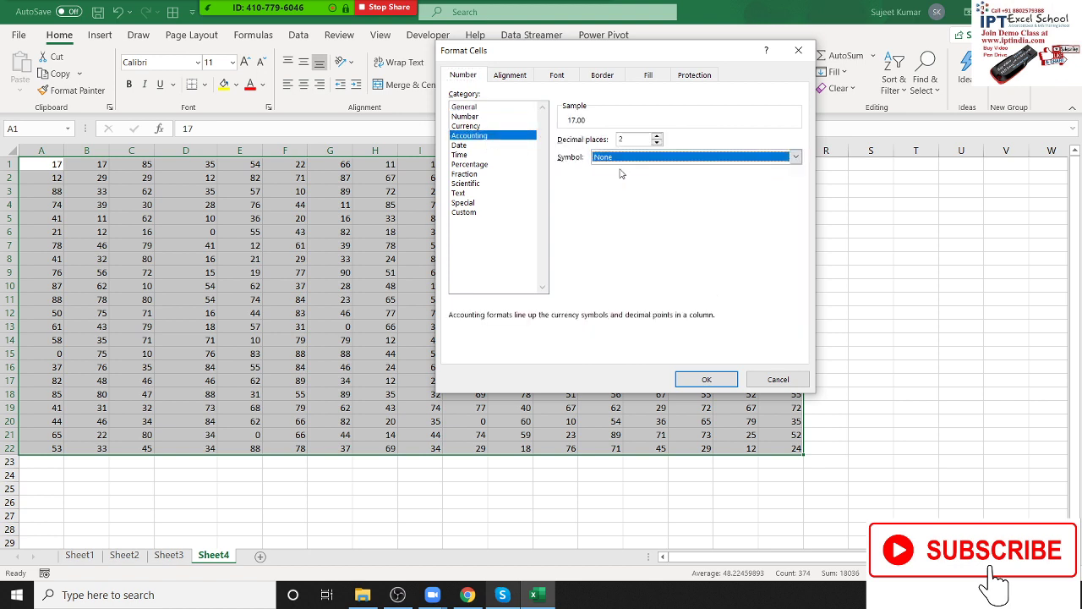
click(618, 139)
text(0)
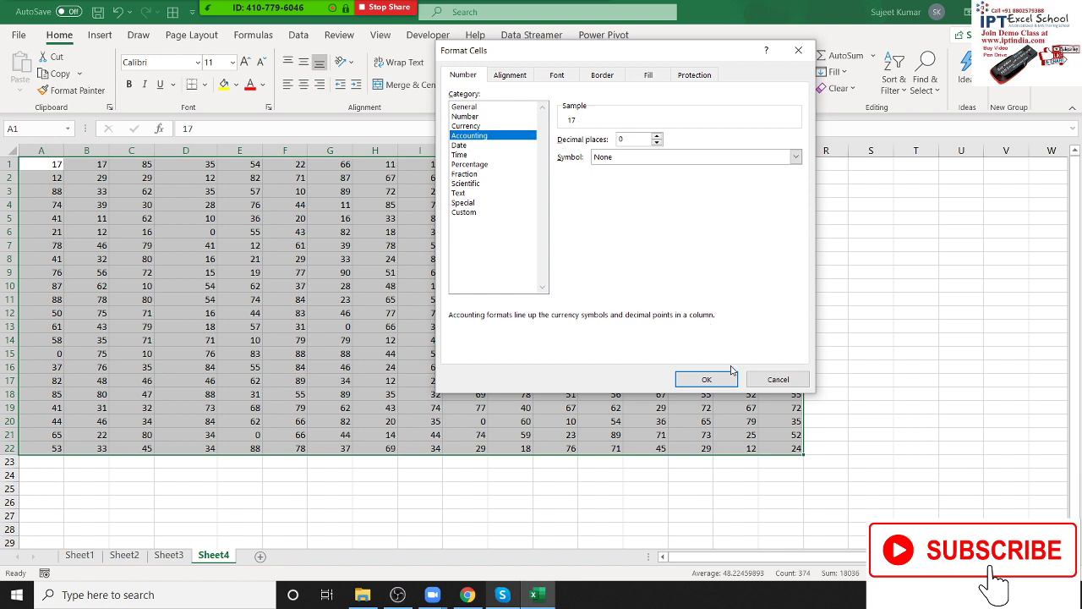
click(706, 380)
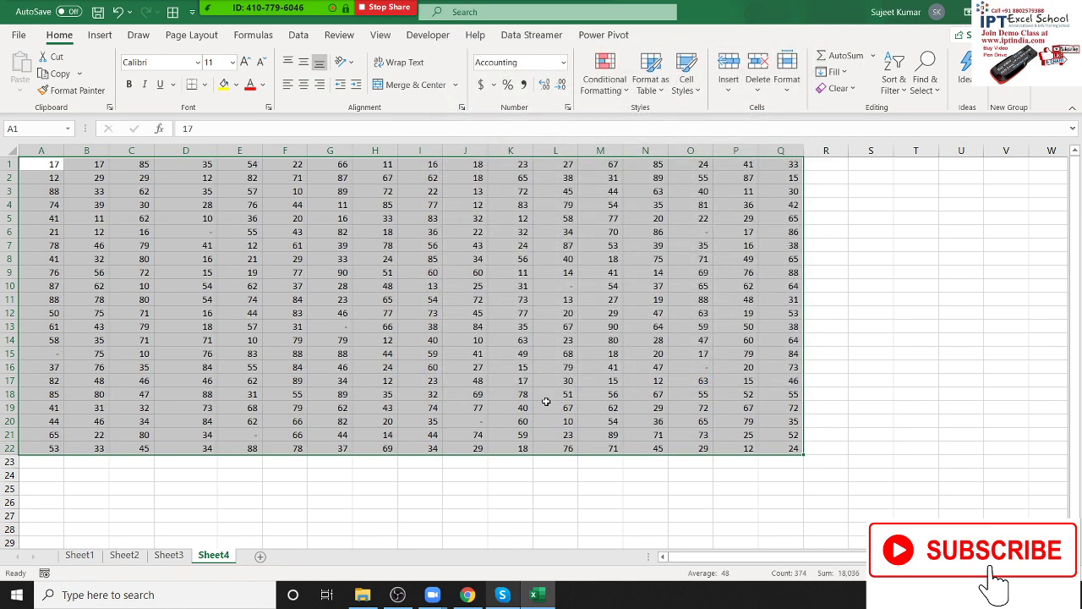
Step: Check that the zeros in D6, G13, L10, O16 and J20 show as dashes, and reselect the grid
click(191, 232)
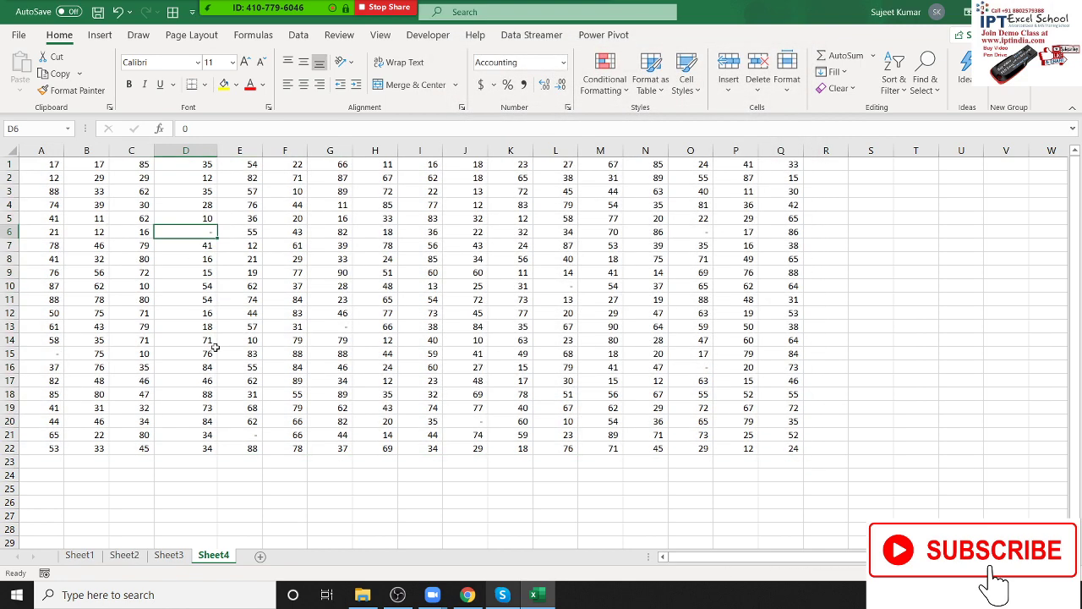
click(335, 329)
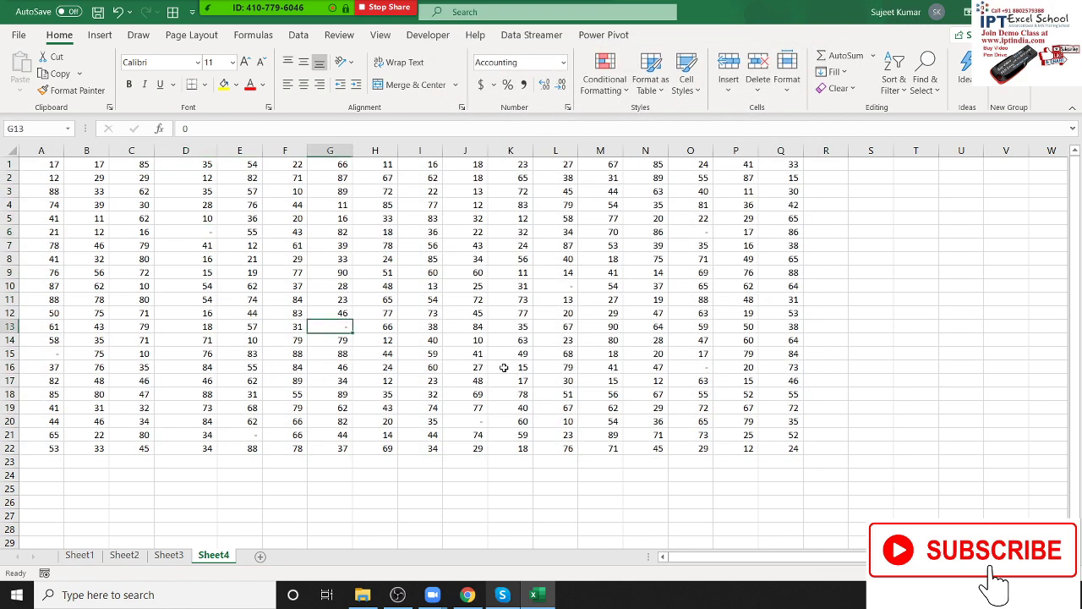
click(710, 367)
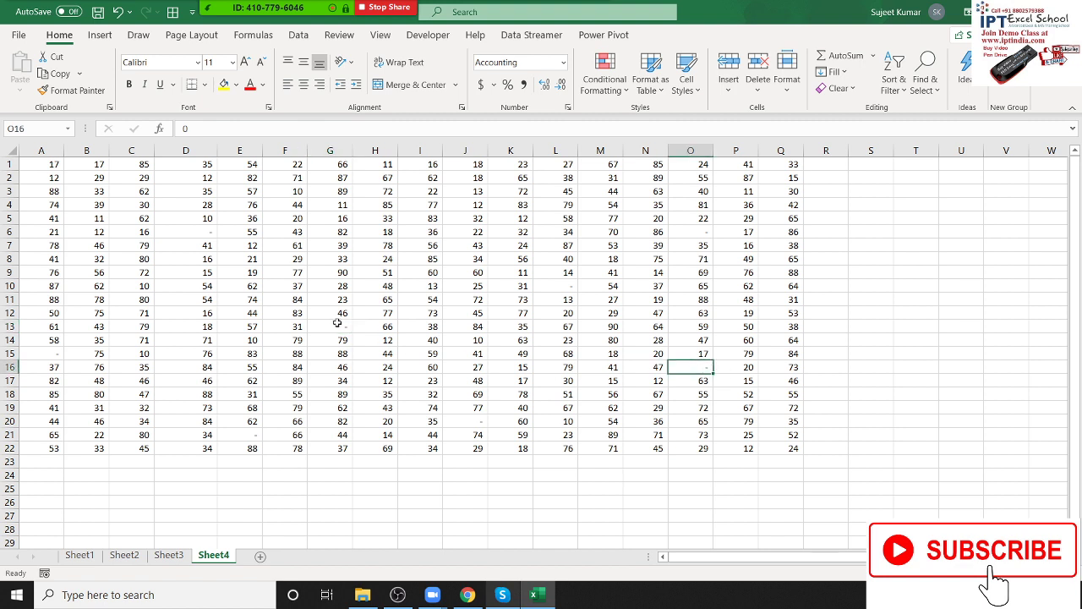
click(211, 231)
key(F2)
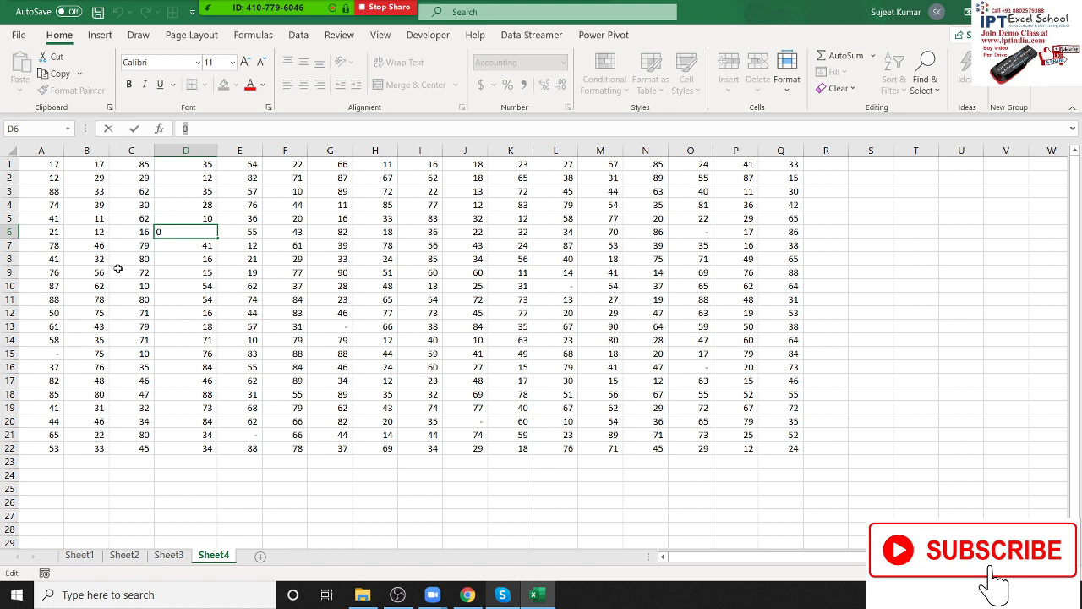
click(203, 338)
key(ctrl+z)
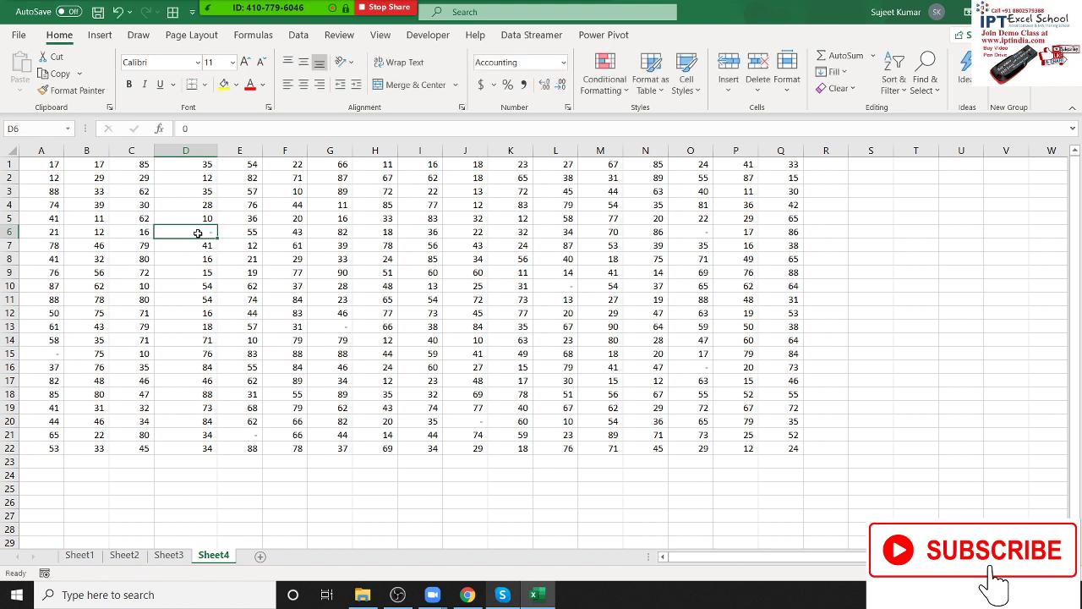
click(571, 285)
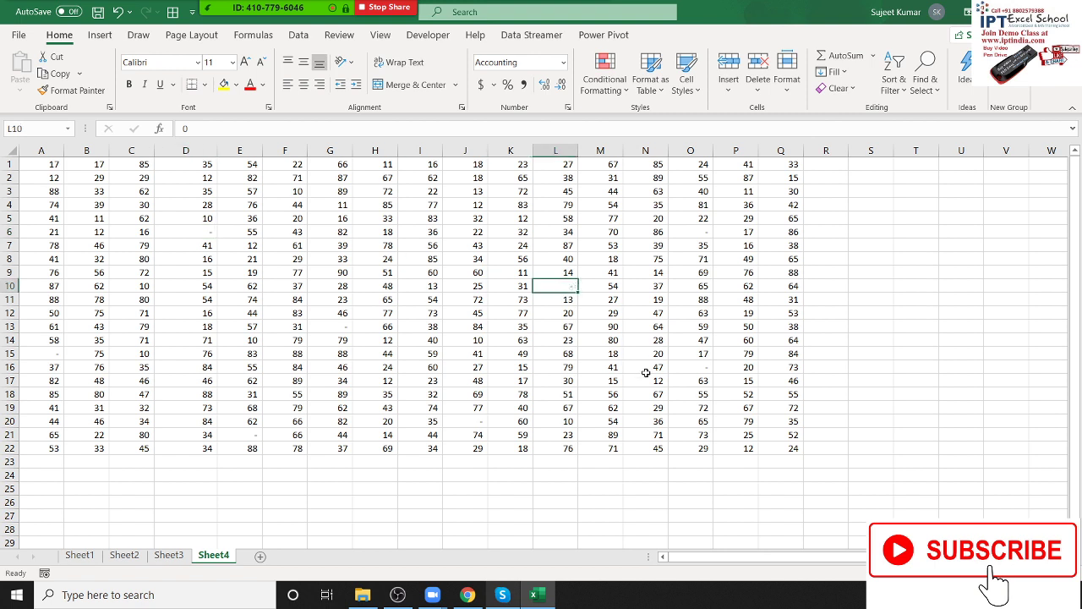
click(704, 370)
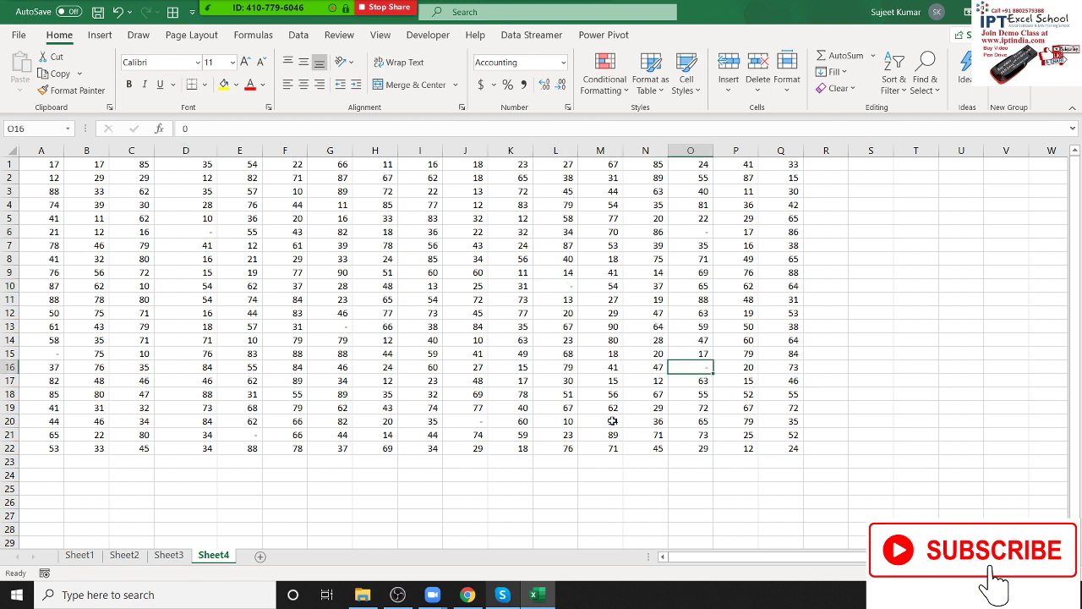
click(479, 423)
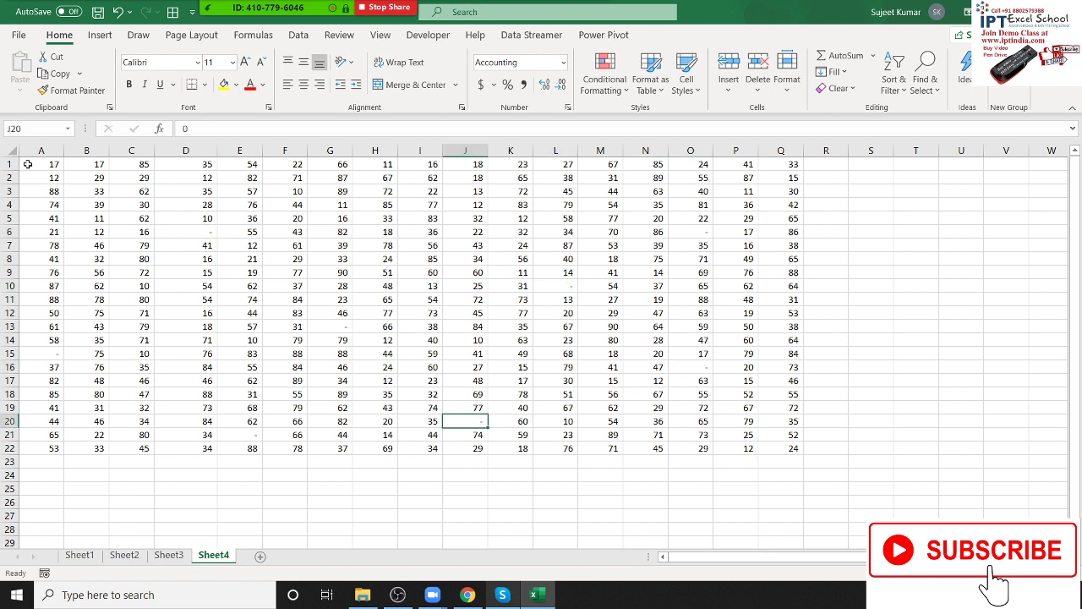
mouse_move(28, 164)
mouse_down()
mouse_move(108, 222)
mouse_move(799, 448)
mouse_up()
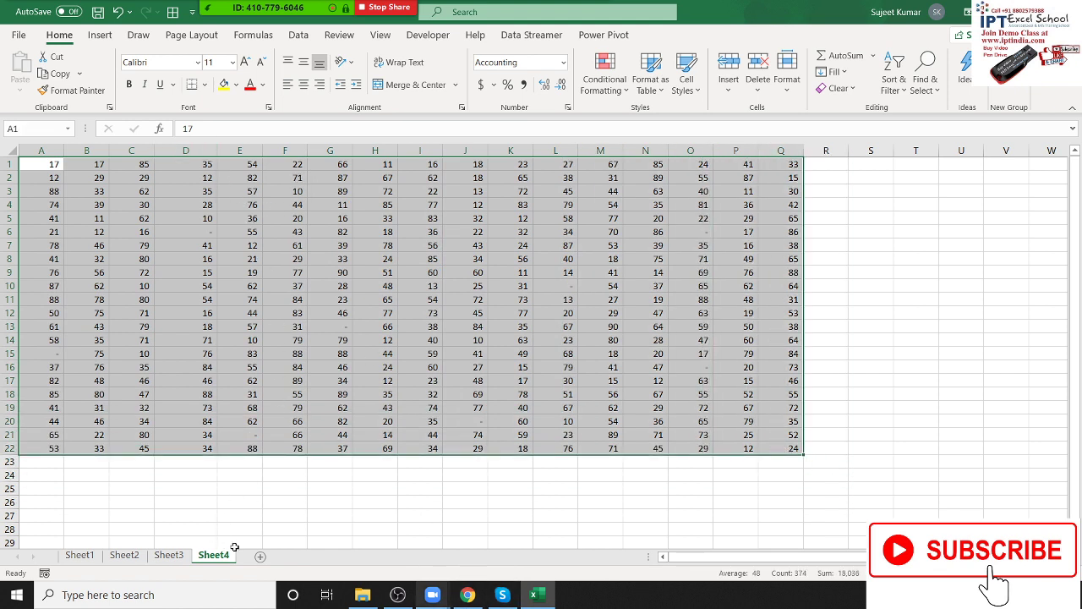
Step: Add a new sheet and enter today's date in A1
click(260, 555)
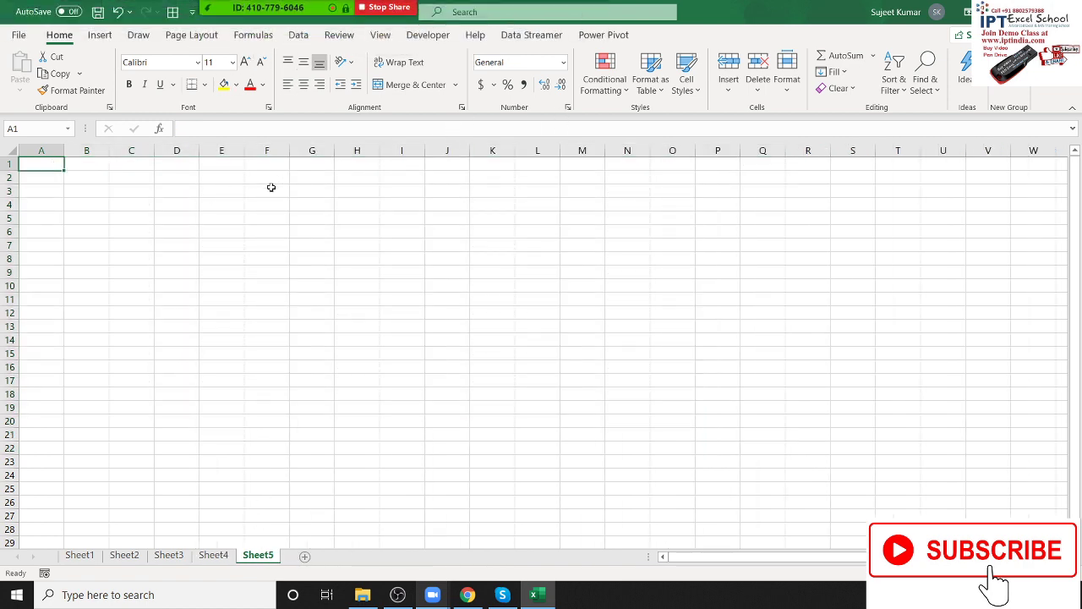
key(ctrl+semicolon)
key(Return)
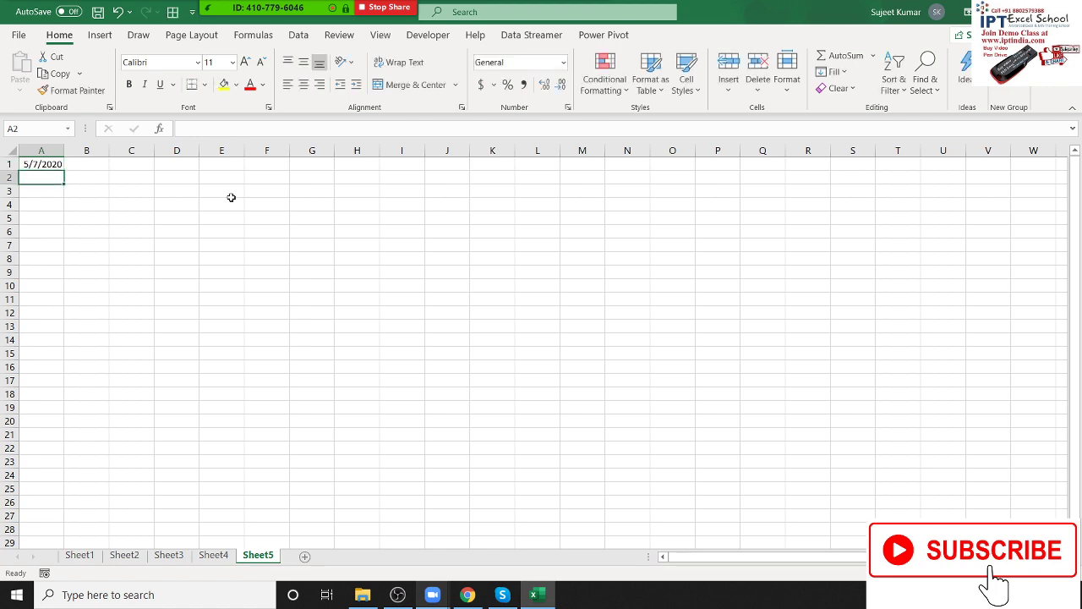
key(Up)
Step: Preview the date's formats under English (United Kingdom), Finnish and other locales
click(569, 107)
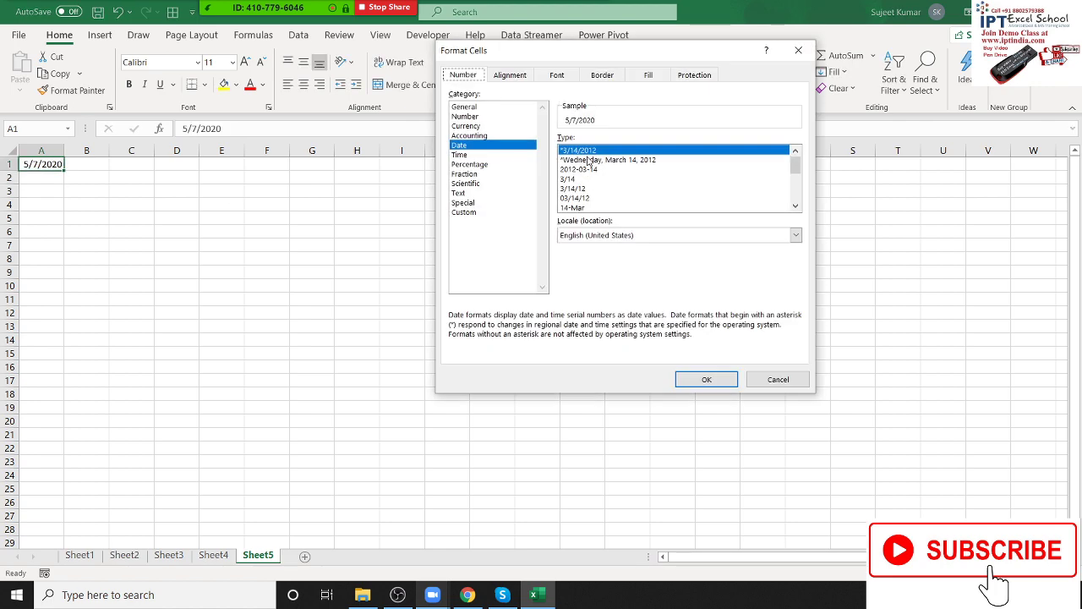
scroll(583, 186, down, 2)
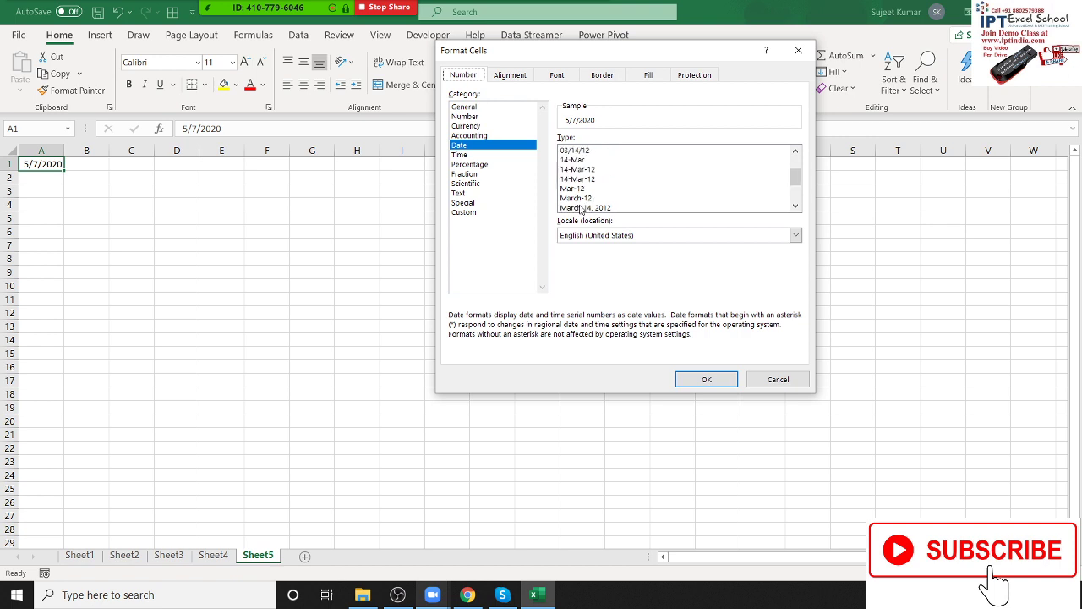
scroll(596, 183, up, 2)
click(596, 237)
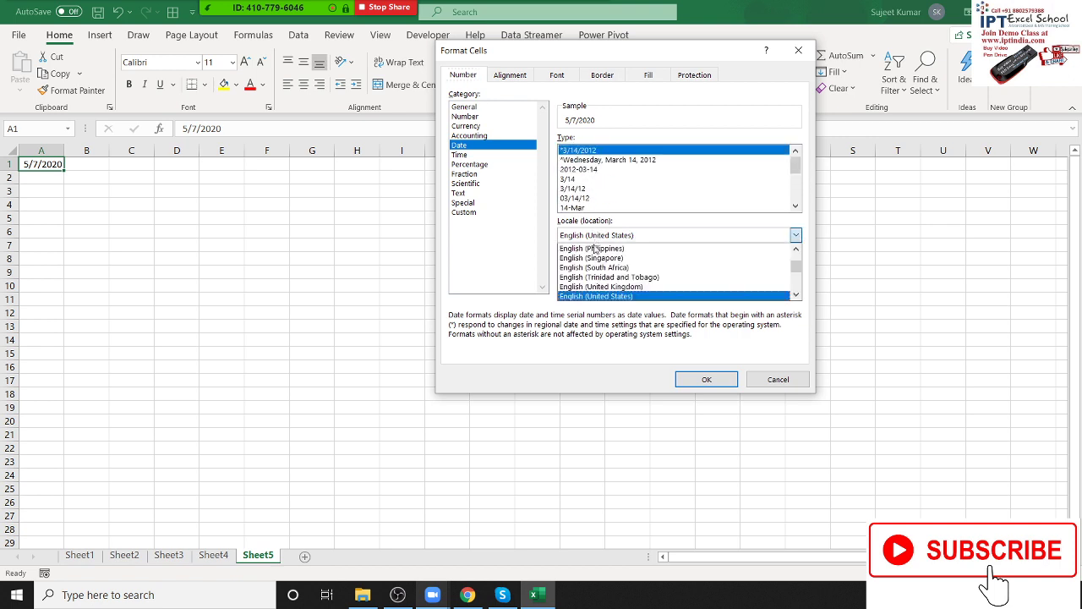
click(600, 286)
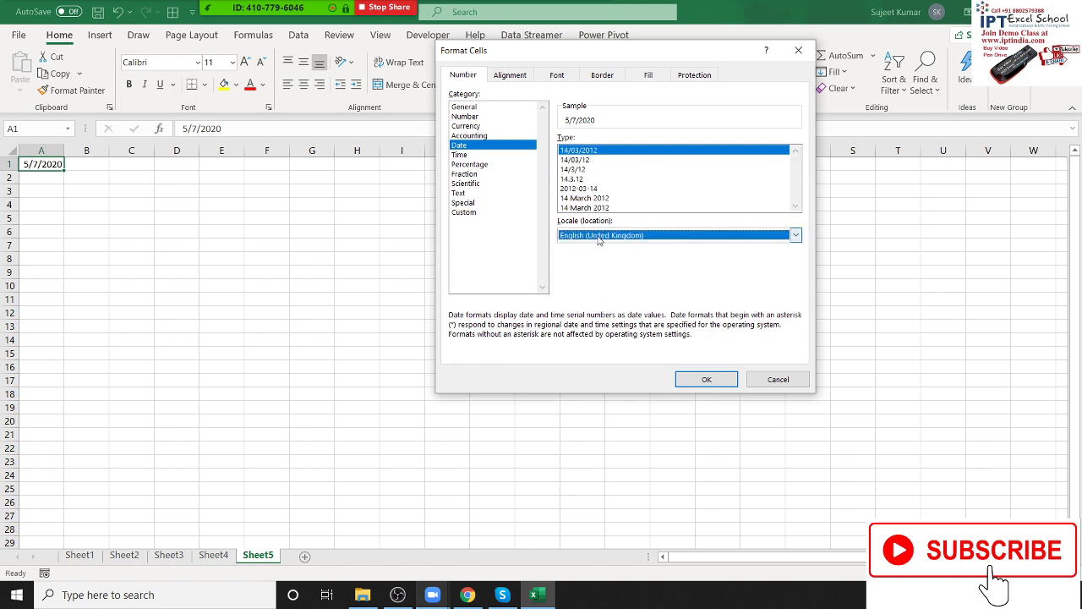
click(599, 237)
key(i)
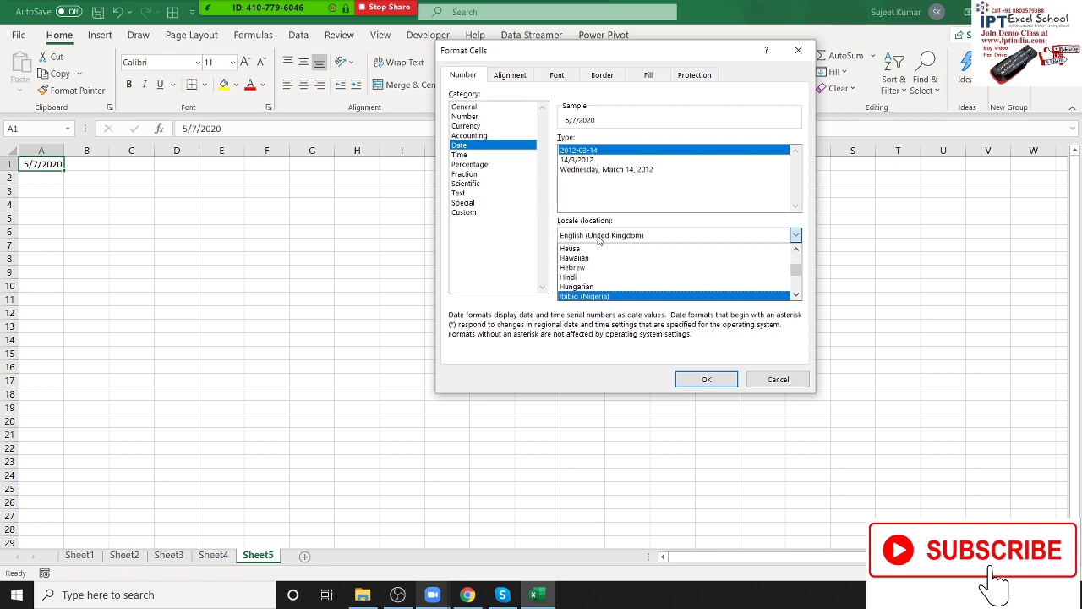
key(Down)
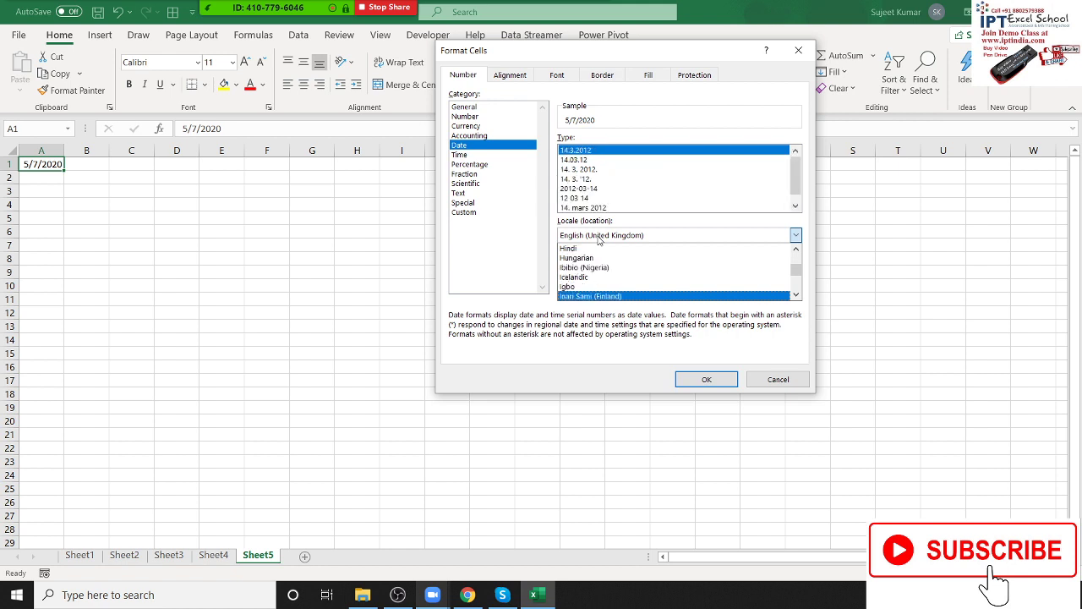
key(Down)
key(Down)
key(Down)
key(Down)
key(Down)
key(Down)
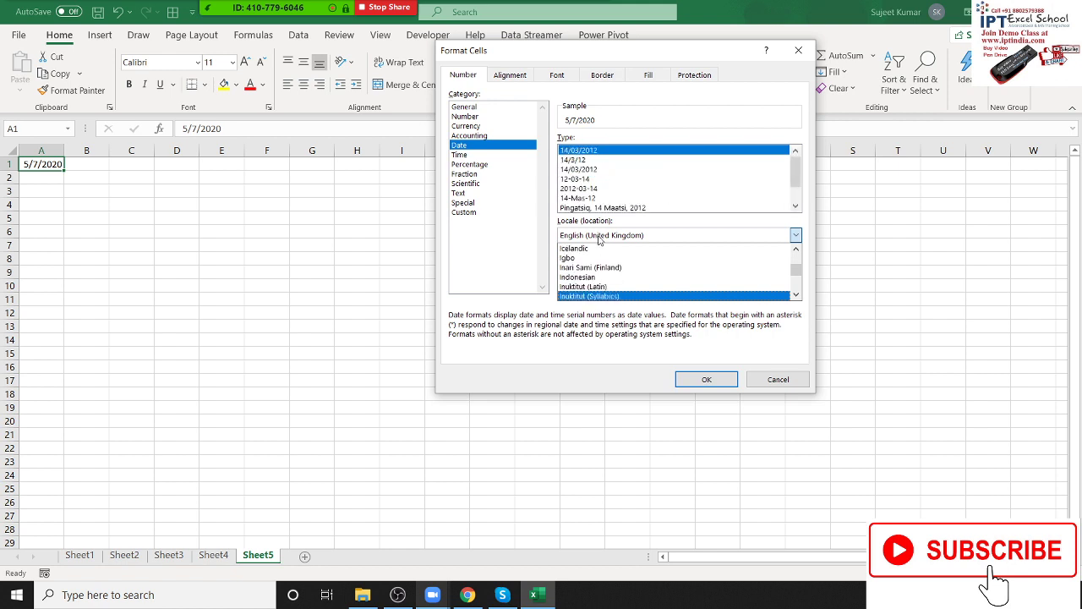
key(Down)
key(Down)
key(Down)
Step: Preview Italian, Alsatian, Arabic and English locale date styles, settling on English (India)
key(Down)
key(Down)
key(Home)
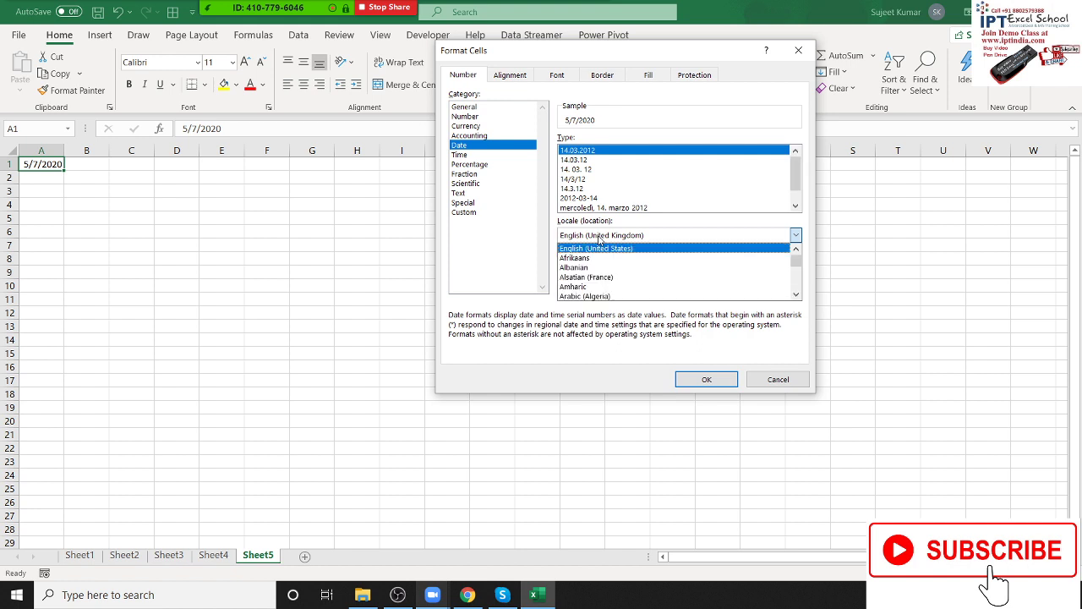
key(Down)
key(Down)
key(Down)
key(Down)
key(Down)
key(Down)
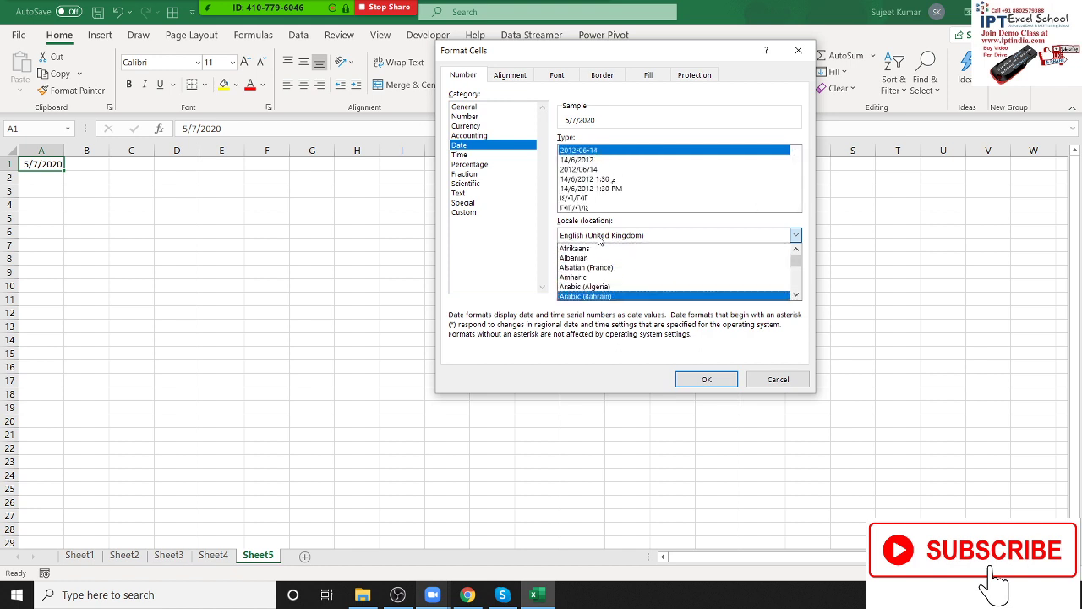
key(Down)
key(Down)
key(Down)
key(Down)
key(Down)
key(Down)
key(Down)
key(Down)
key(Down)
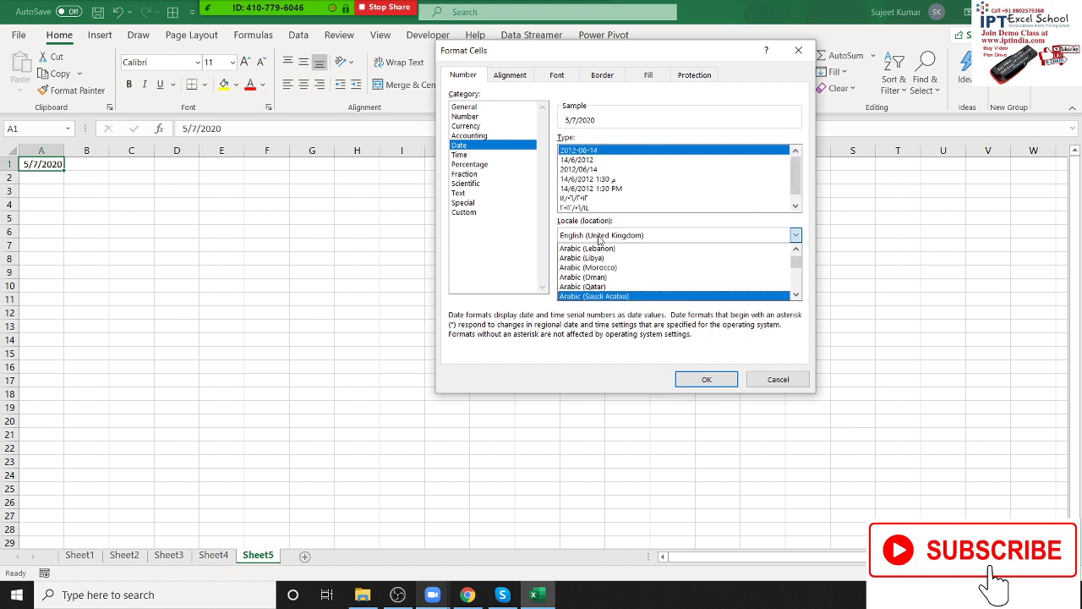
key(Down)
key(Down)
key(Down)
key(Down)
key(Down)
key(Down)
key(Down)
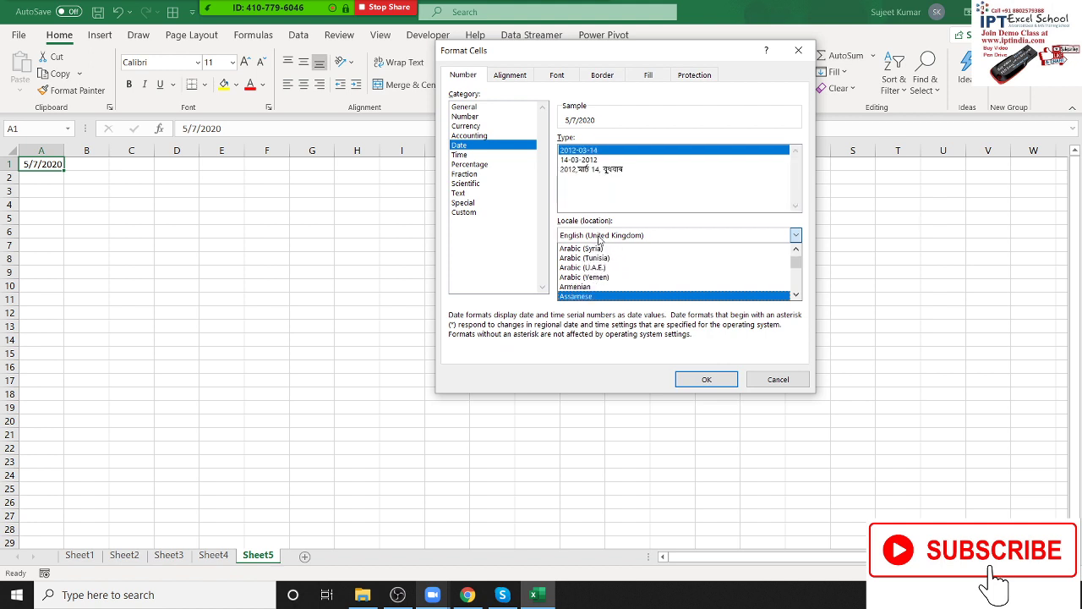
key(Up)
key(Up)
key(Up)
key(Up)
key(Up)
key(e)
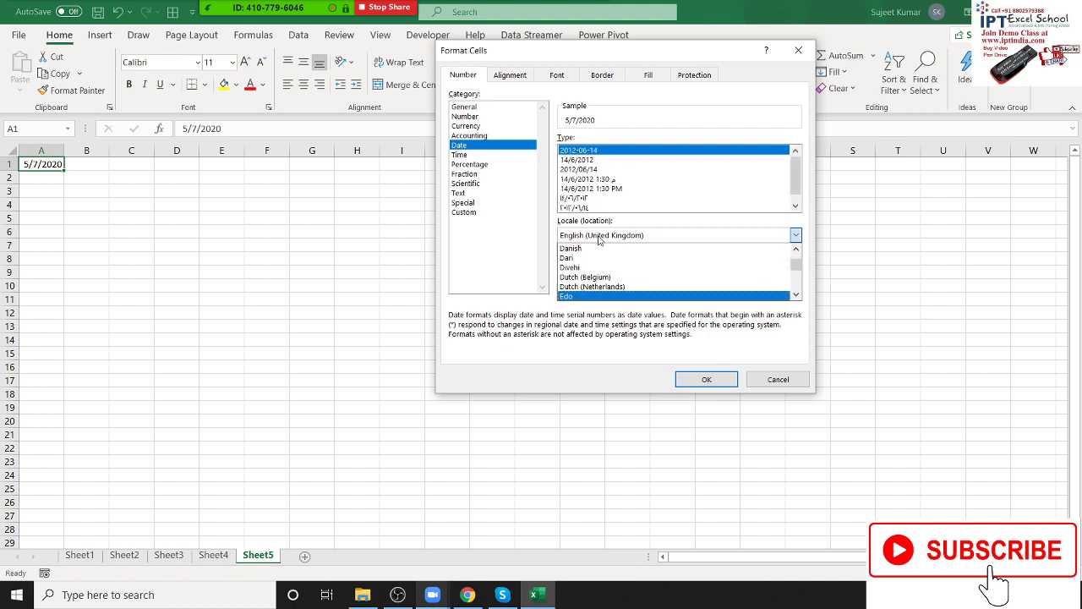
key(Down)
key(Down)
key(Down)
key(Down)
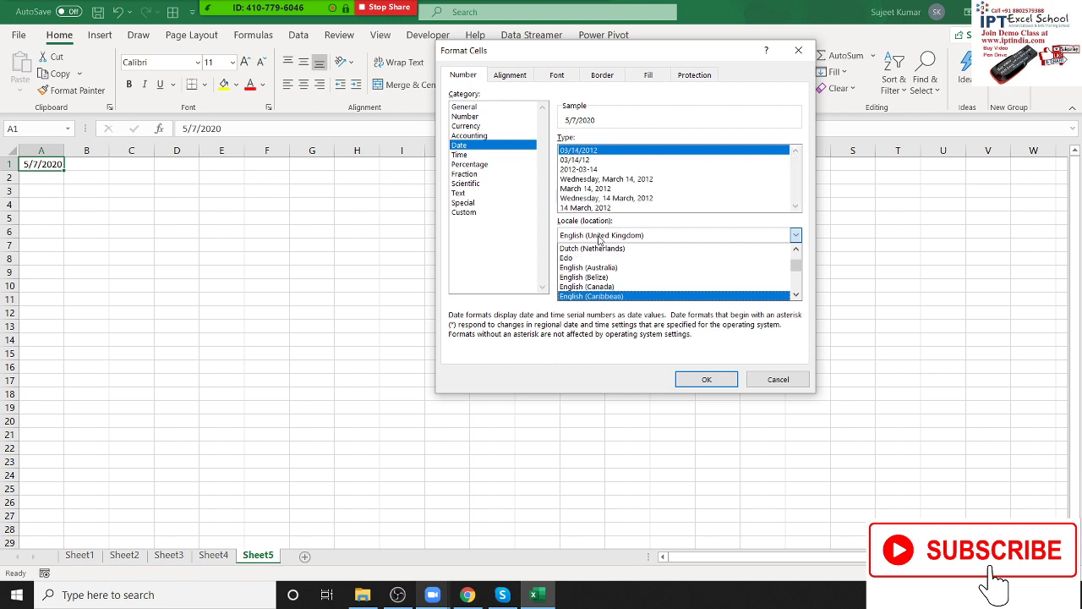
key(Down)
key(Down)
key(Down)
key(Down)
key(Up)
key(Up)
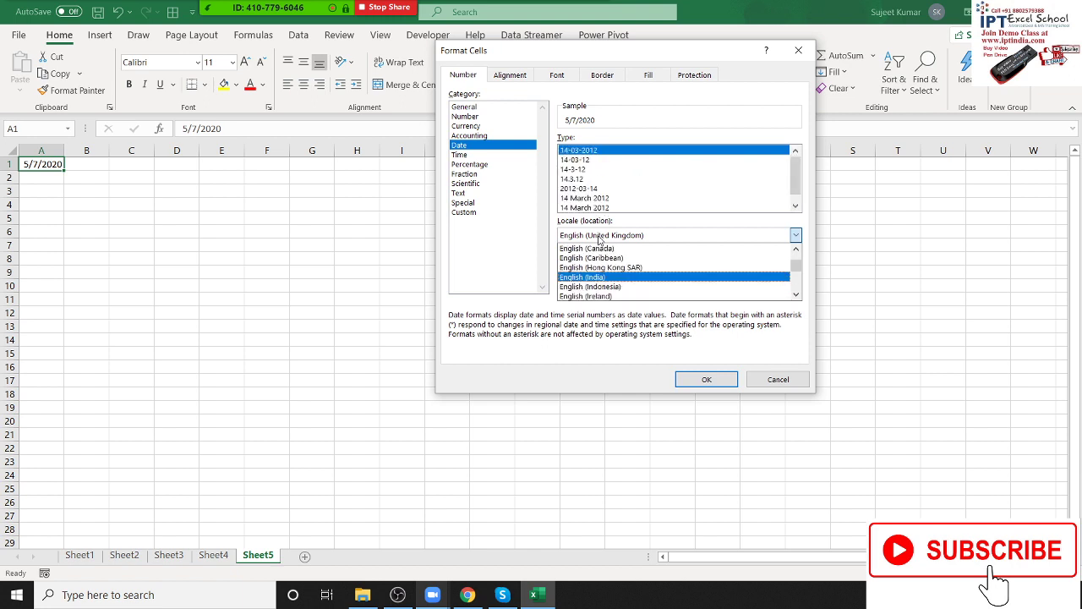
key(Return)
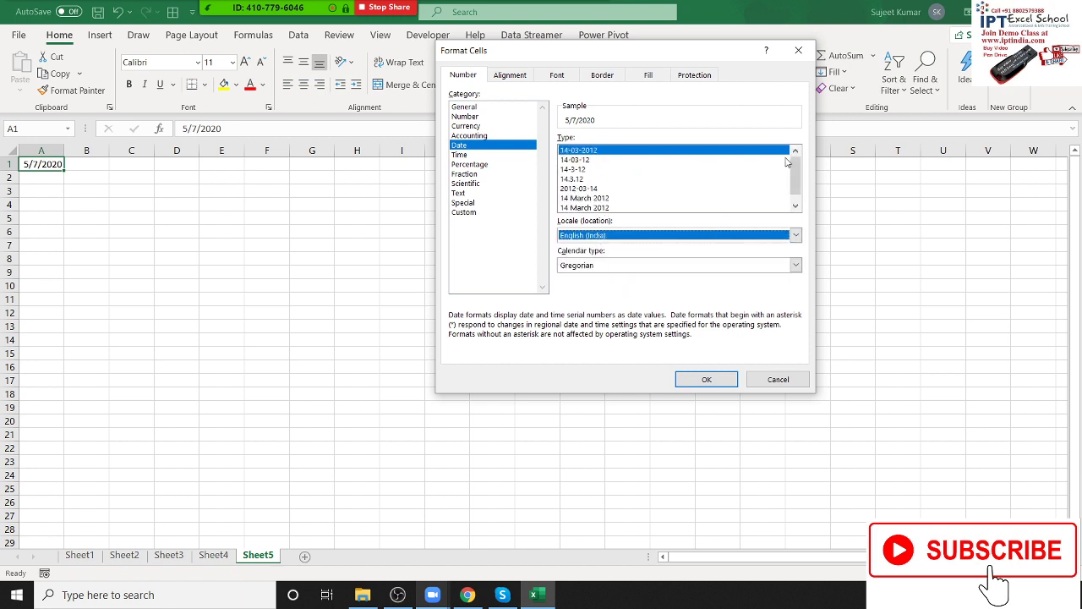
Step: Preview Hindi dates plus Time and Percentage formats, then cancel without applying
click(694, 239)
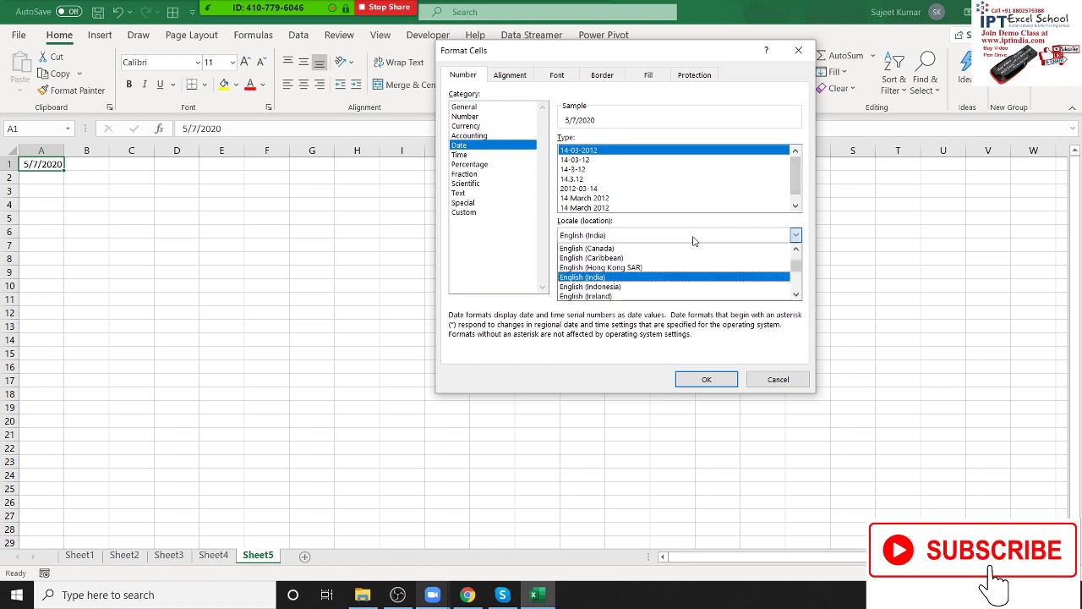
text(hi)
click(693, 241)
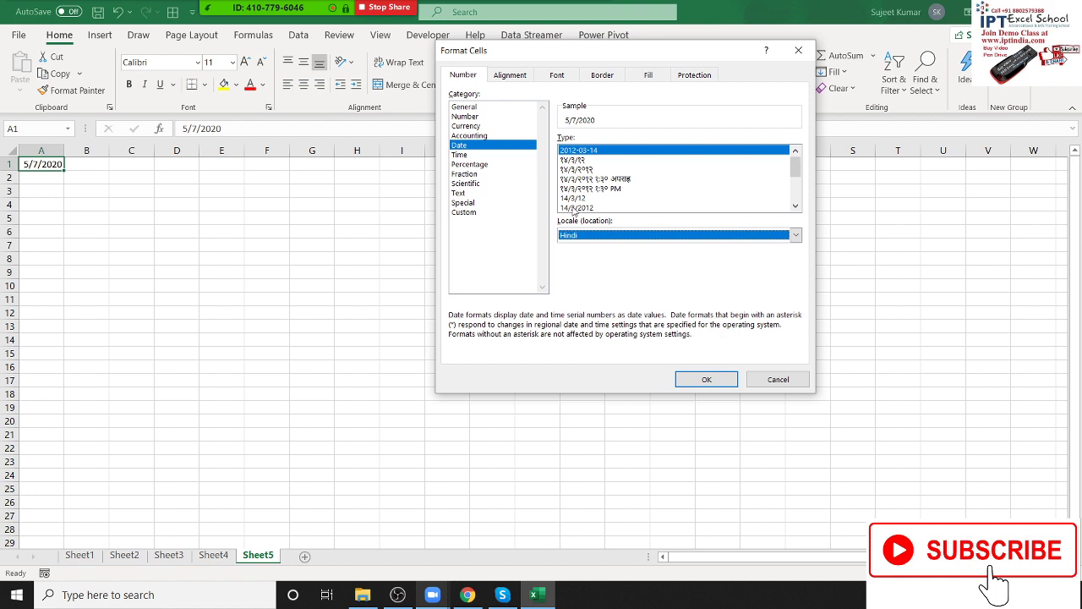
click(469, 156)
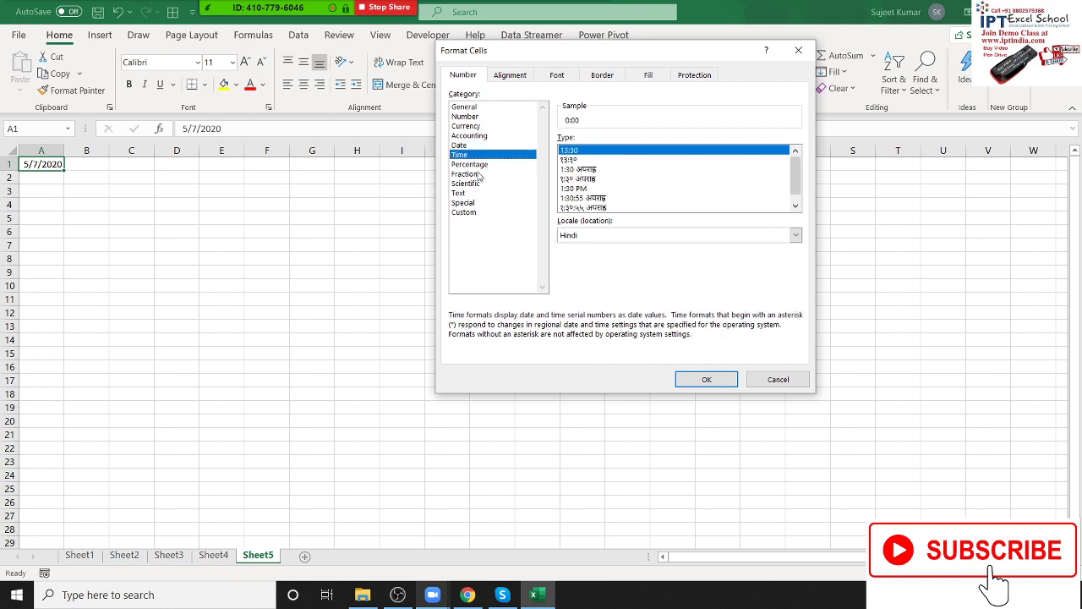
click(478, 165)
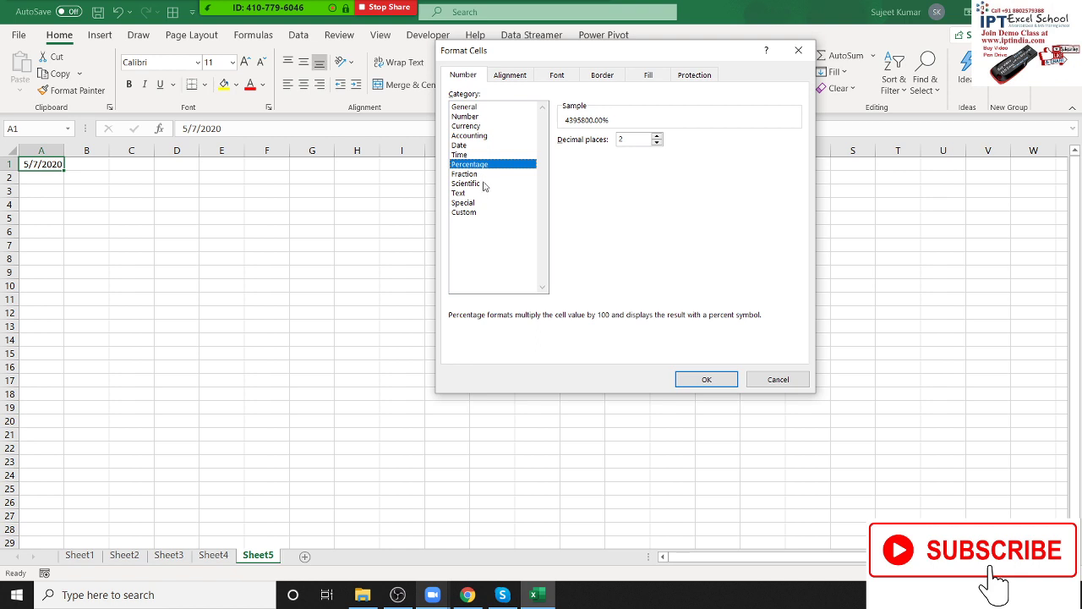
key(Escape)
click(216, 203)
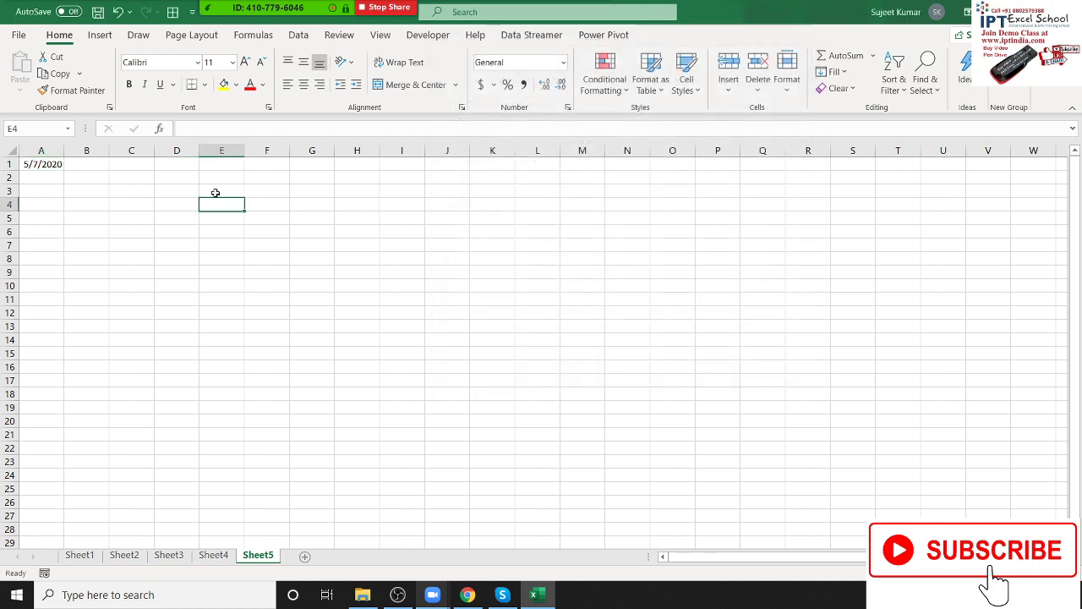
Step: Enter 2.5 in E4 and format it as a fraction As halves, showing 2 1/2
text(2.5)
key(Return)
click(230, 204)
click(567, 108)
click(469, 174)
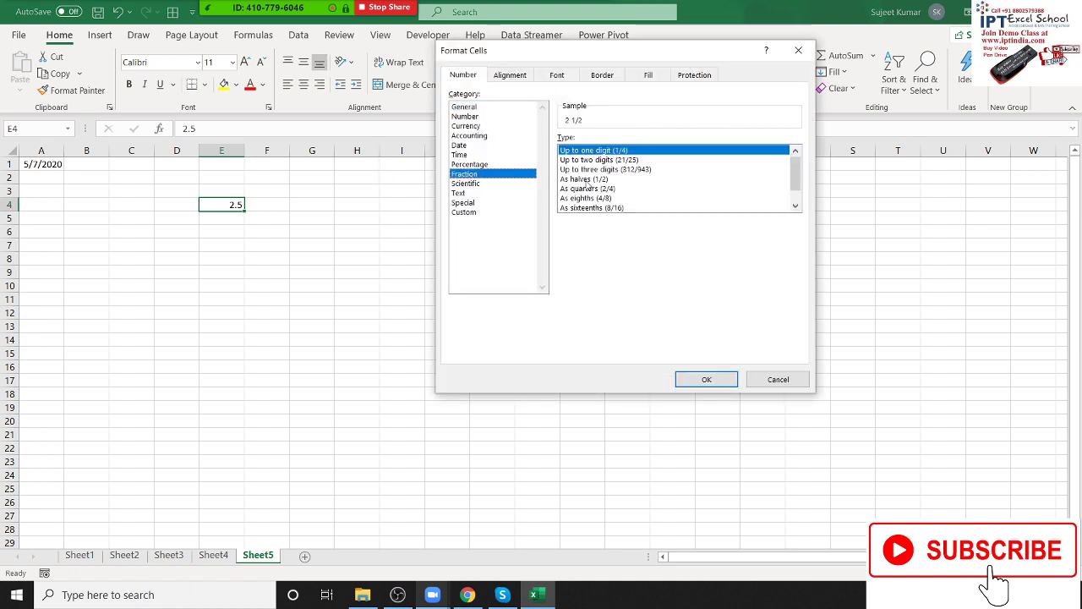
click(588, 181)
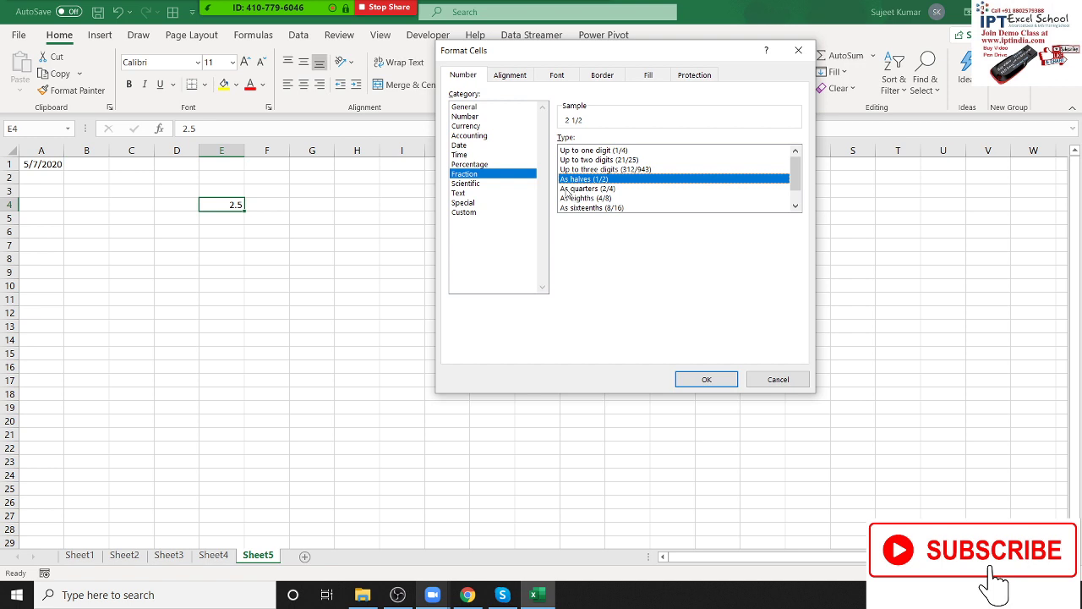
click(706, 381)
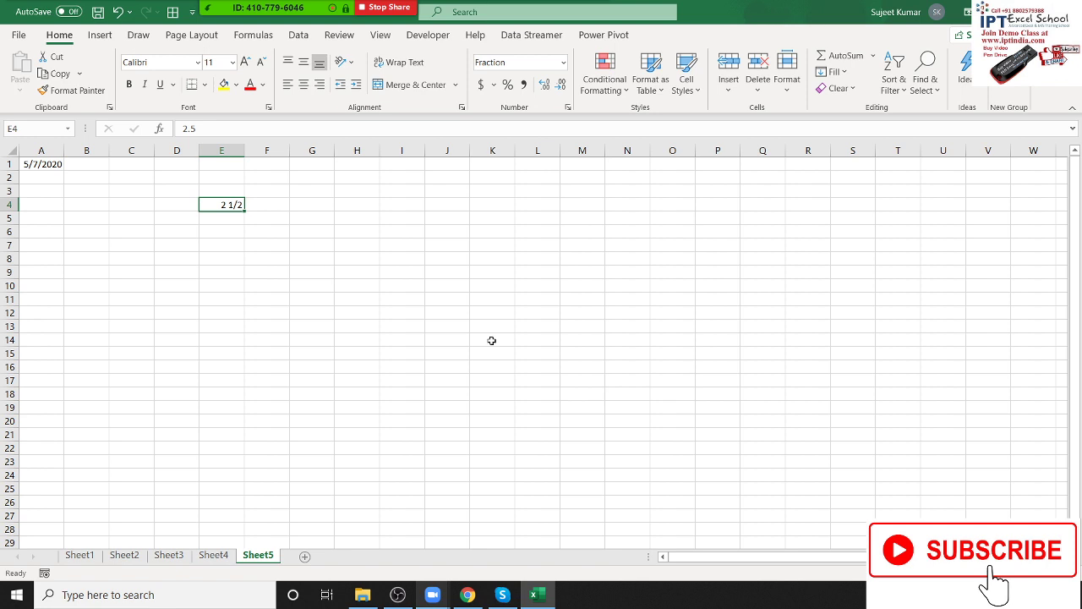
Step: Preview the Scientific and Text formats, then close without changing anything
click(567, 108)
click(487, 187)
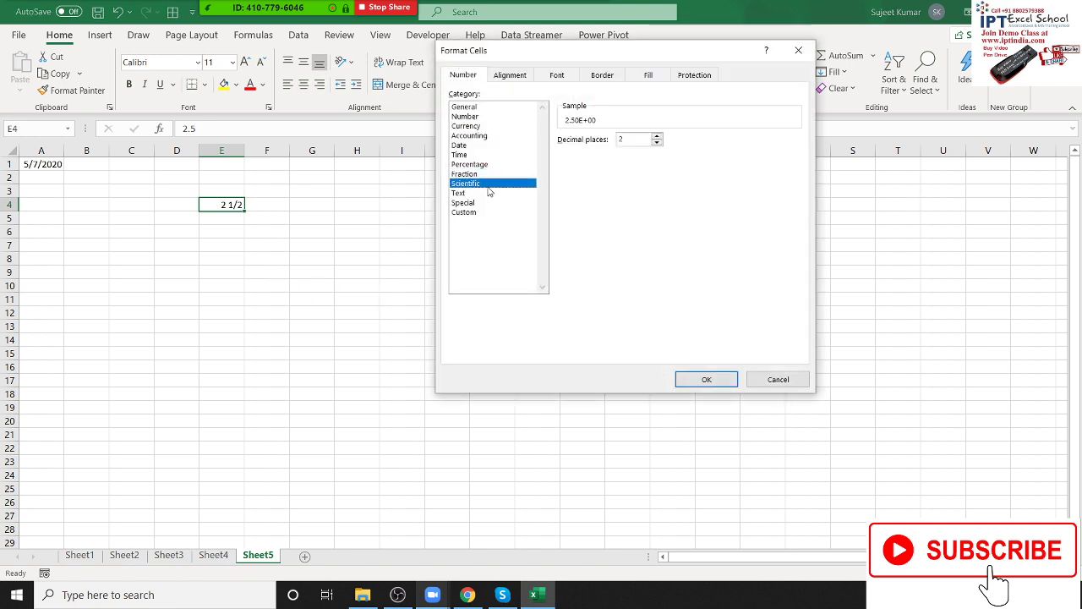
click(481, 195)
key(Return)
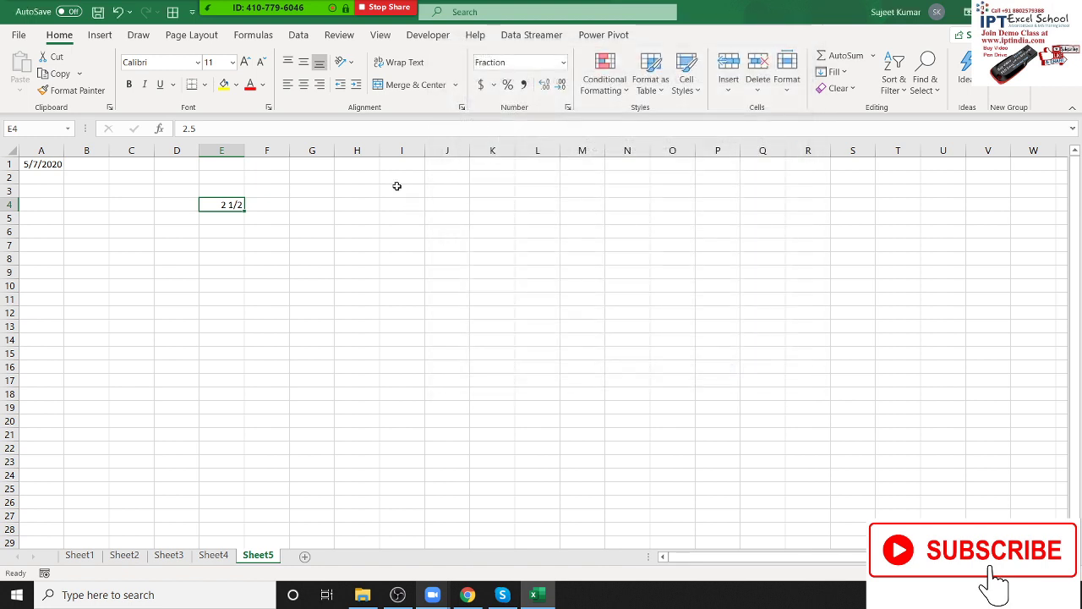
click(397, 165)
Step: Enter the heading Chq in I1 and an apostrophe-prefixed cheque number in I2, keeping its leading zeros
text(Ch)
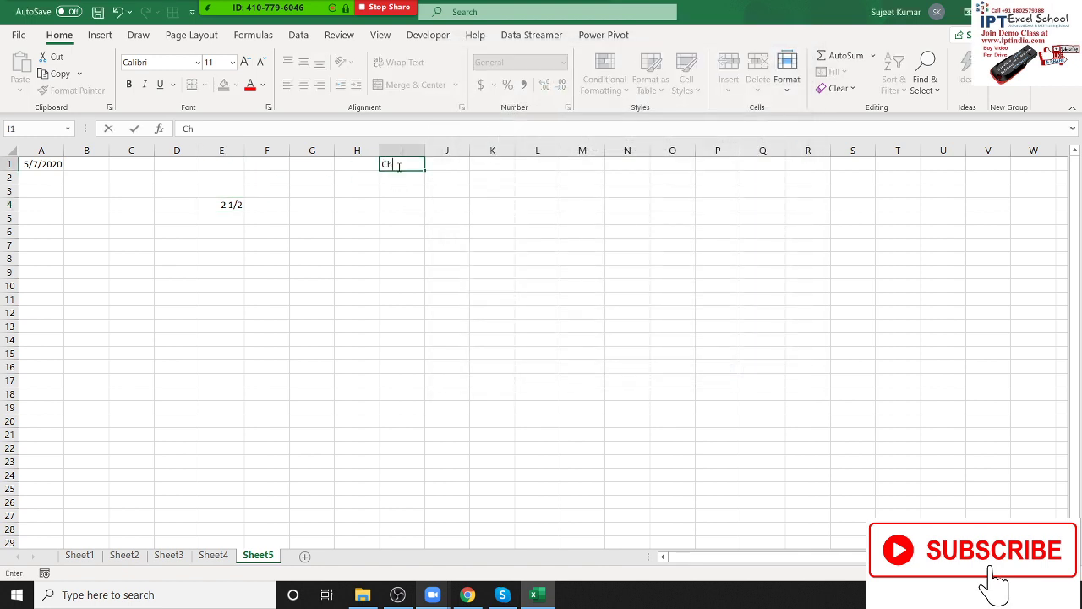
text(q)
key(Return)
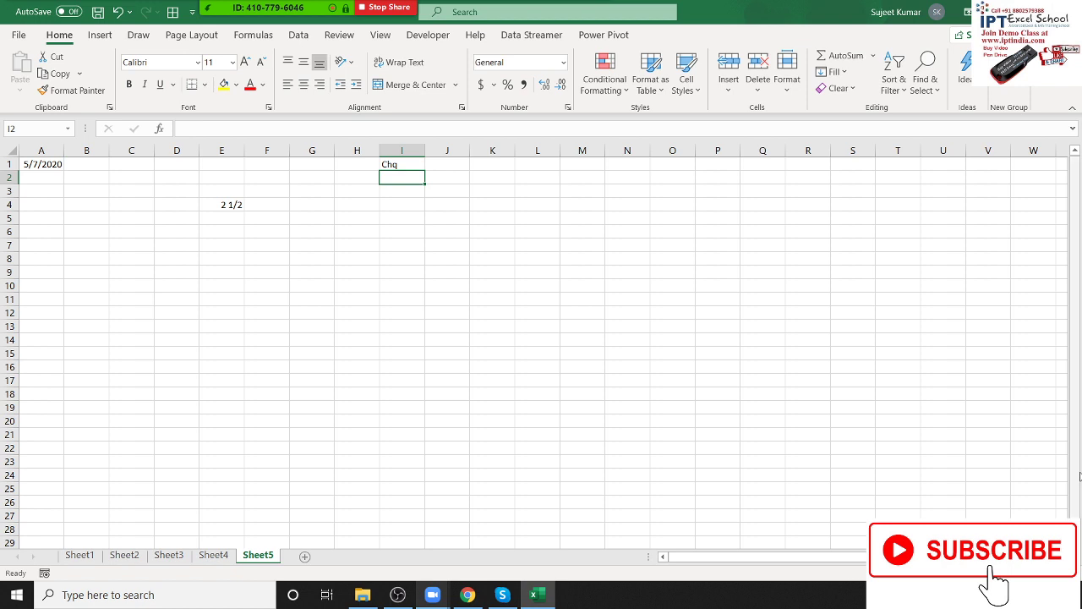
text(00)
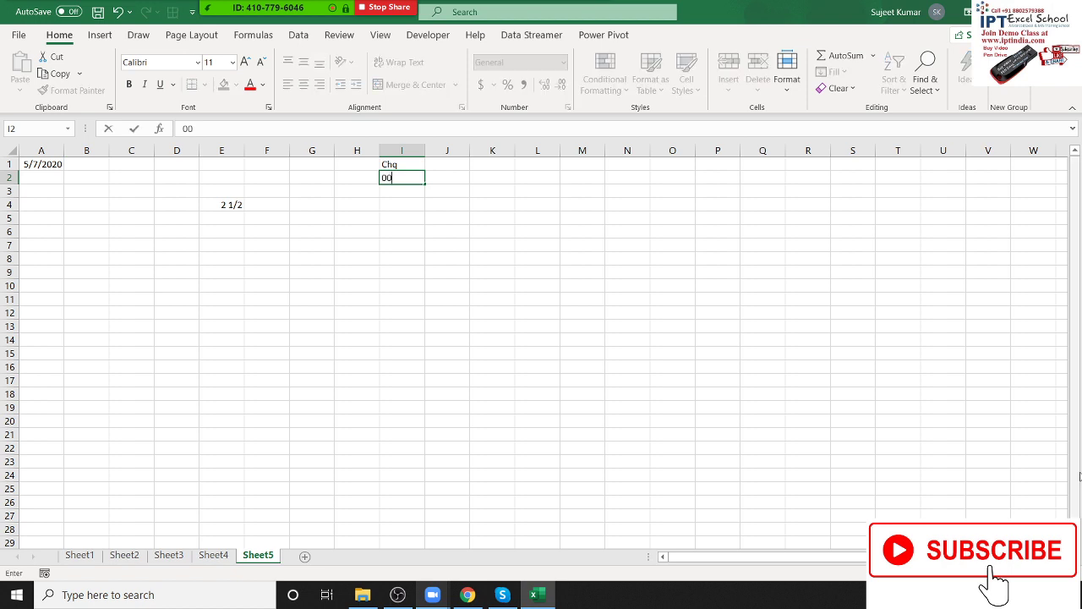
text(56)
key(Return)
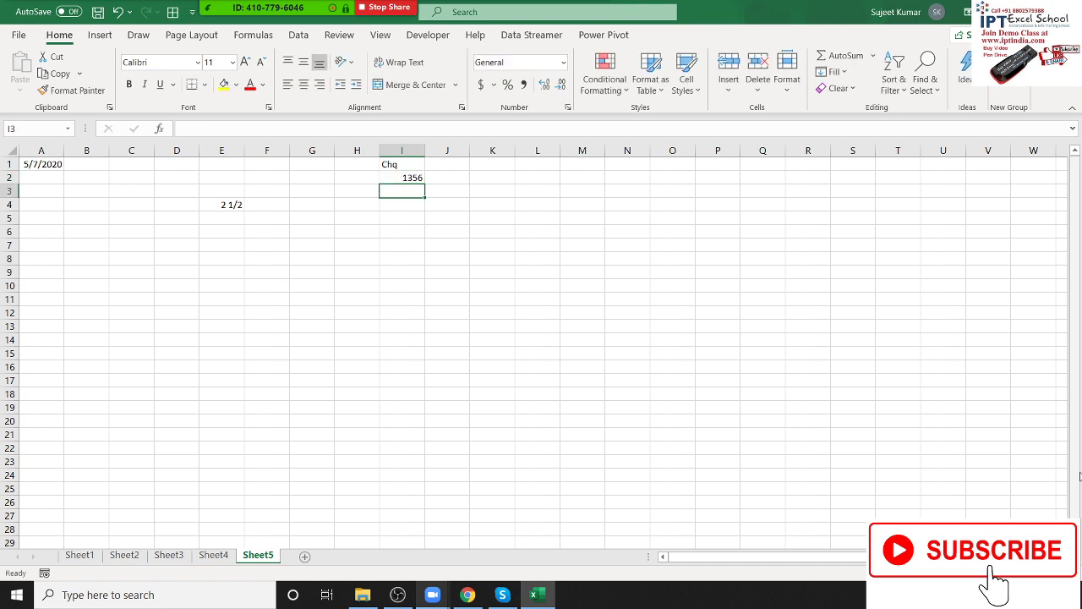
click(402, 178)
text(')
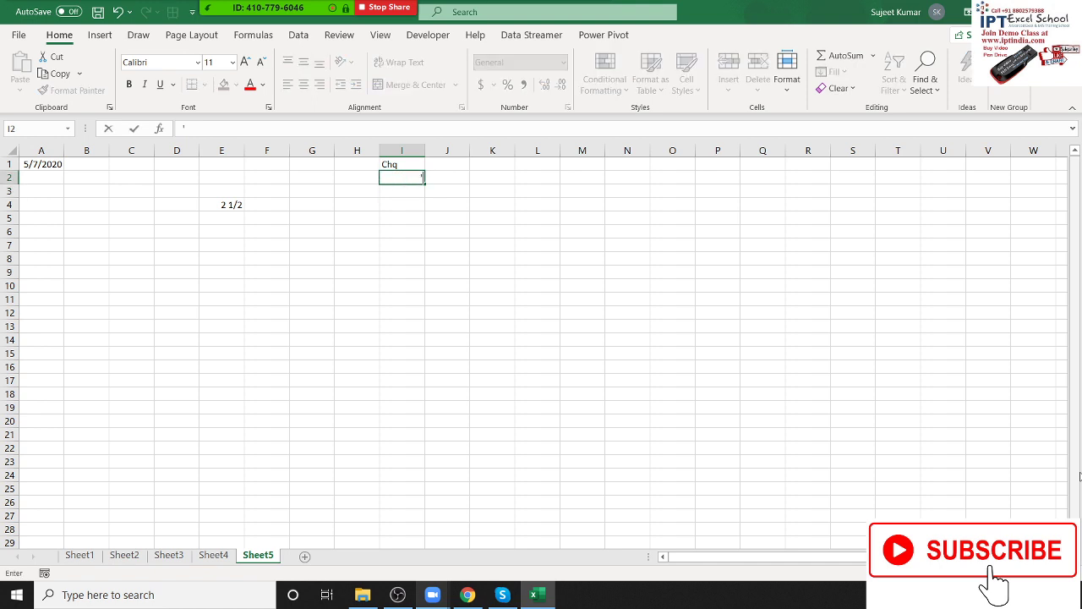
text(00136)
text(3)
key(Return)
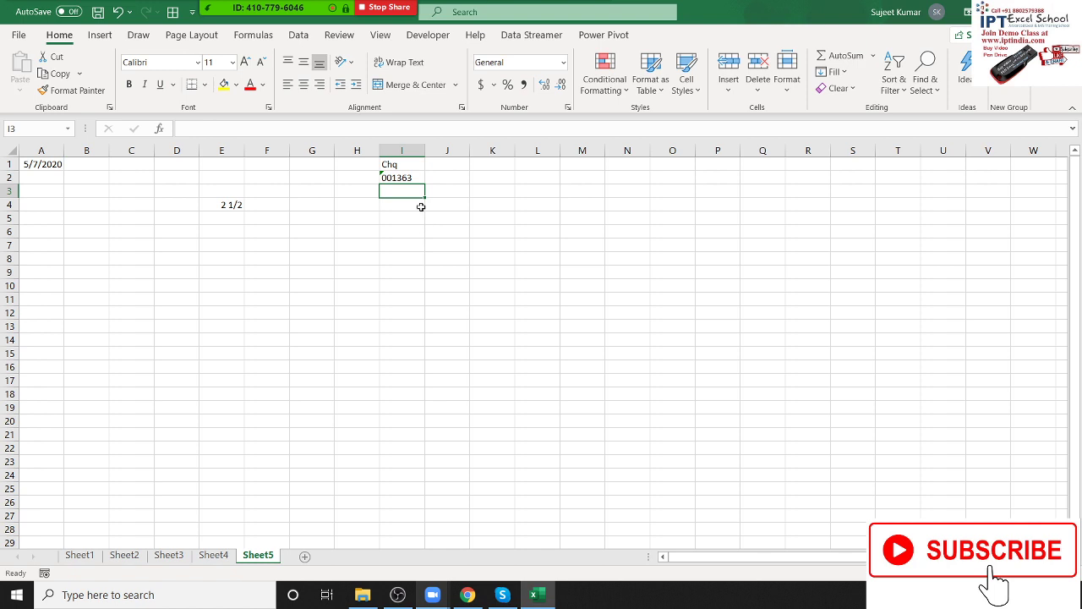
click(391, 149)
Step: Format the whole of column I as Text
right_click(390, 150)
click(469, 326)
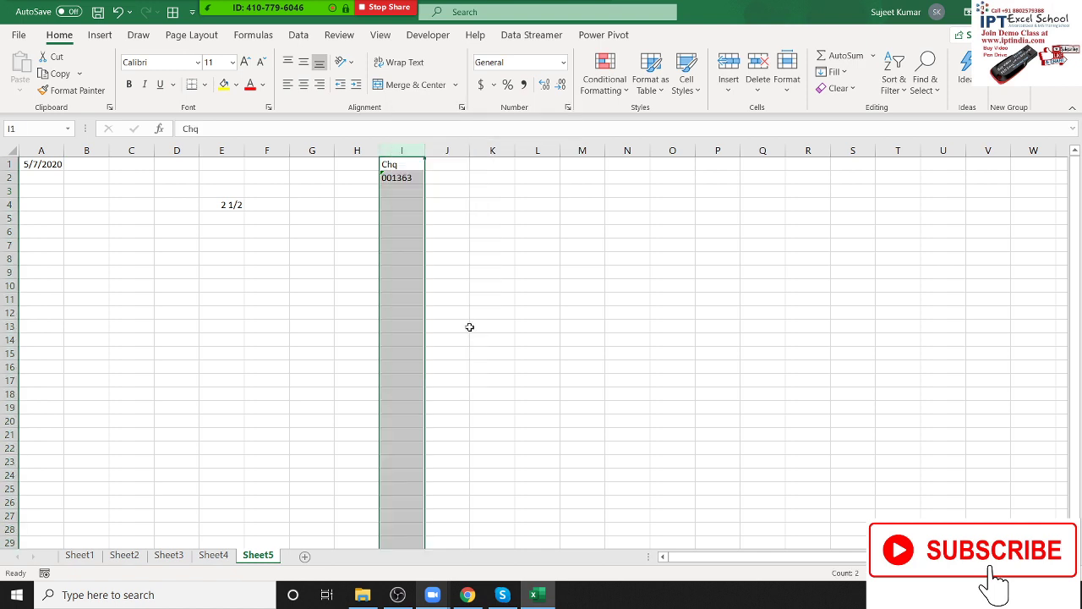
click(314, 318)
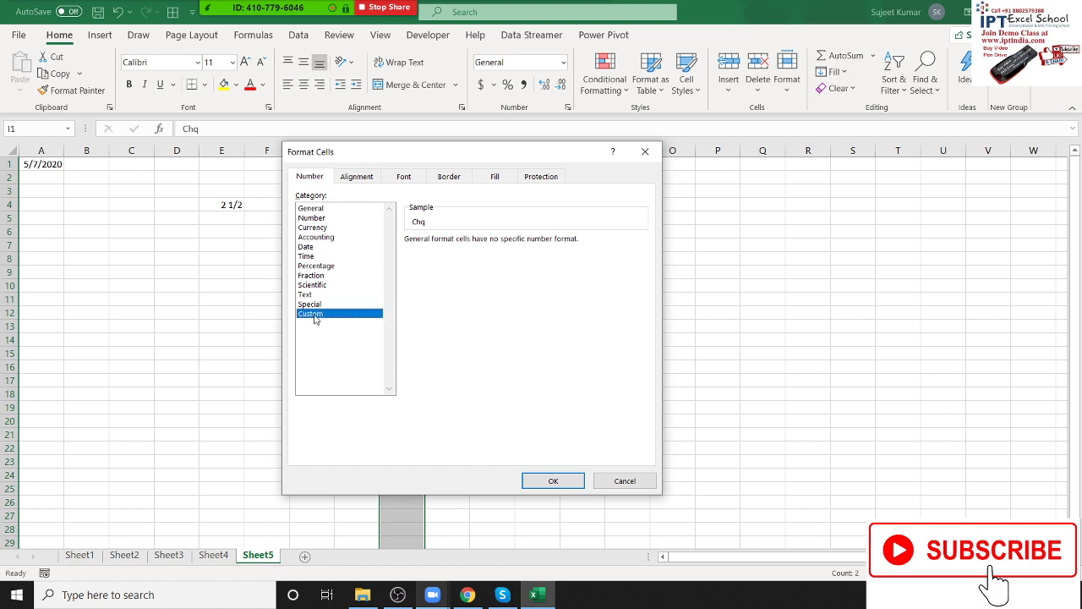
click(314, 296)
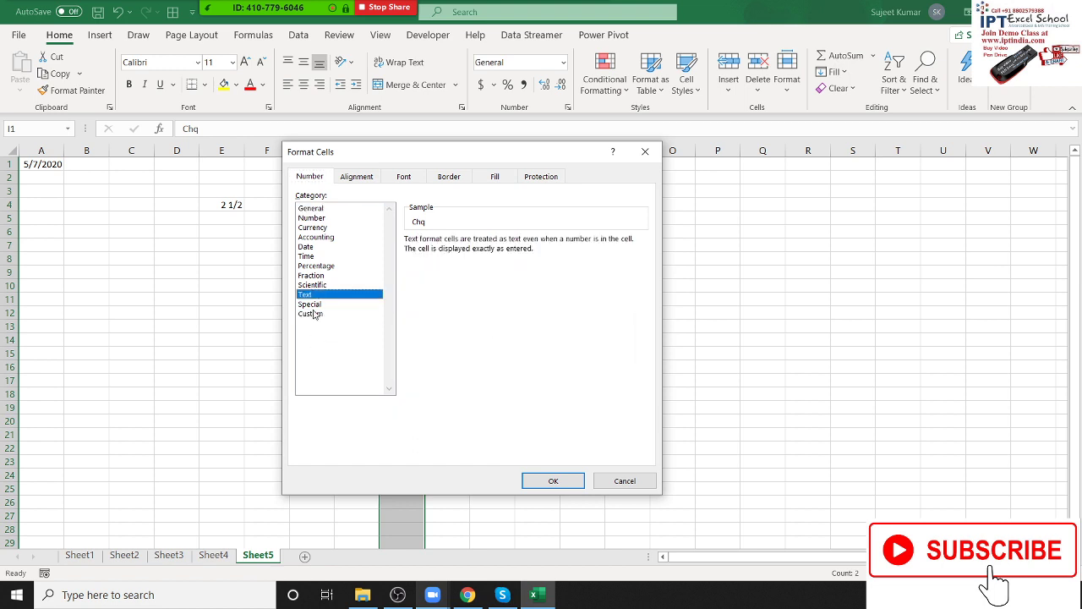
click(553, 480)
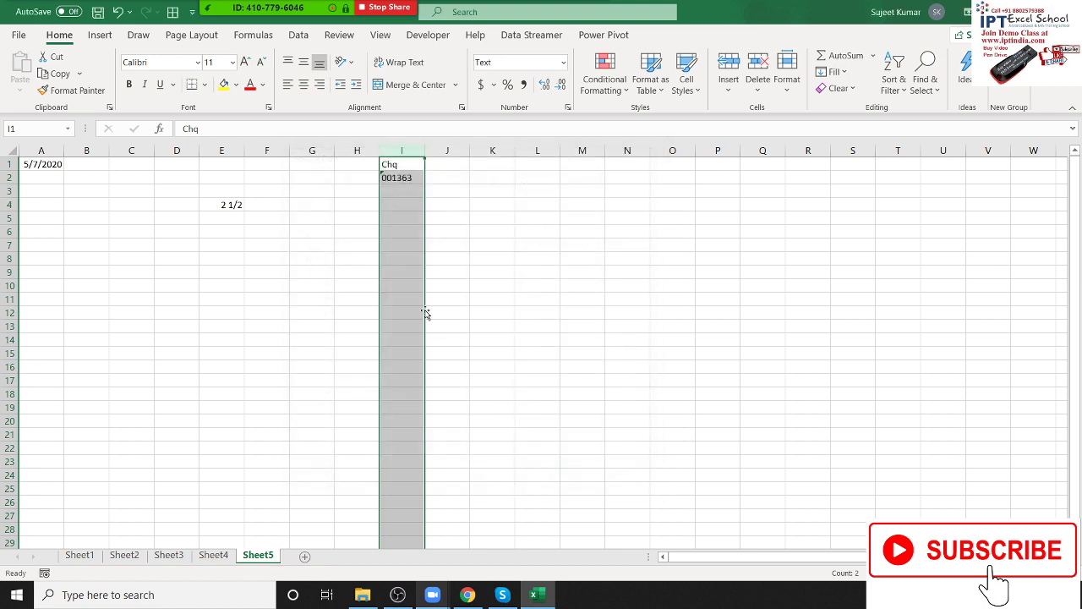
Step: Enter cheque numbers 00215 in I3 and 0001345 in I4
click(400, 191)
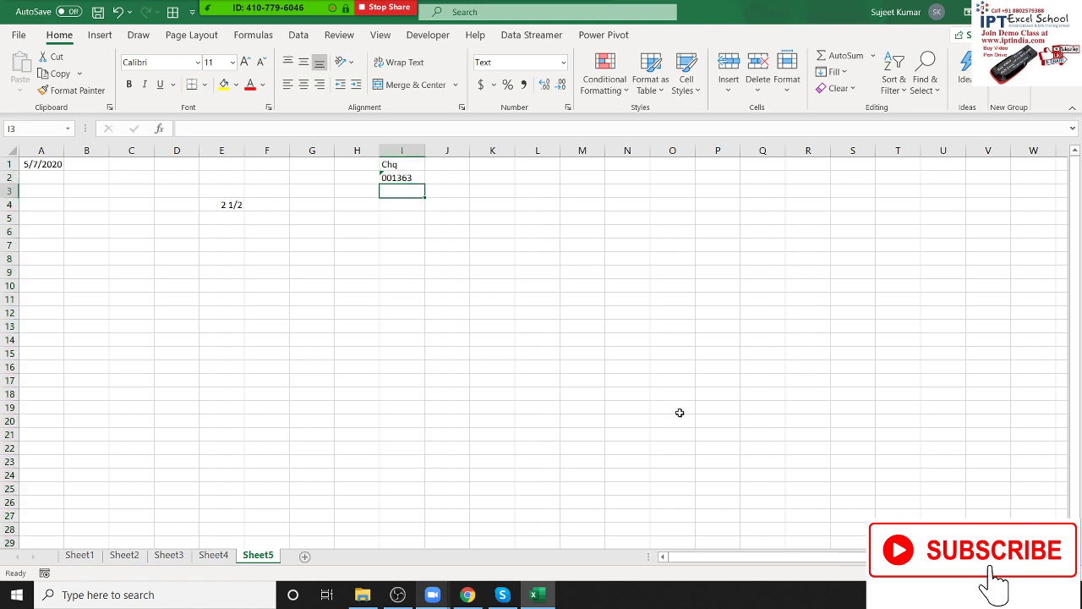
text(00215)
key(Return)
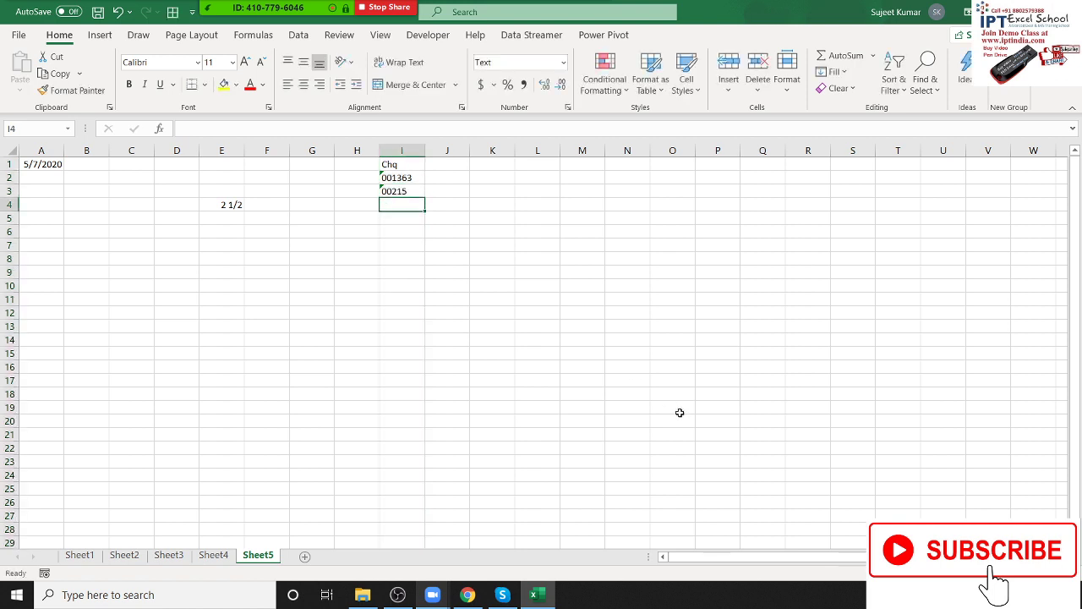
text('0001345)
key(Return)
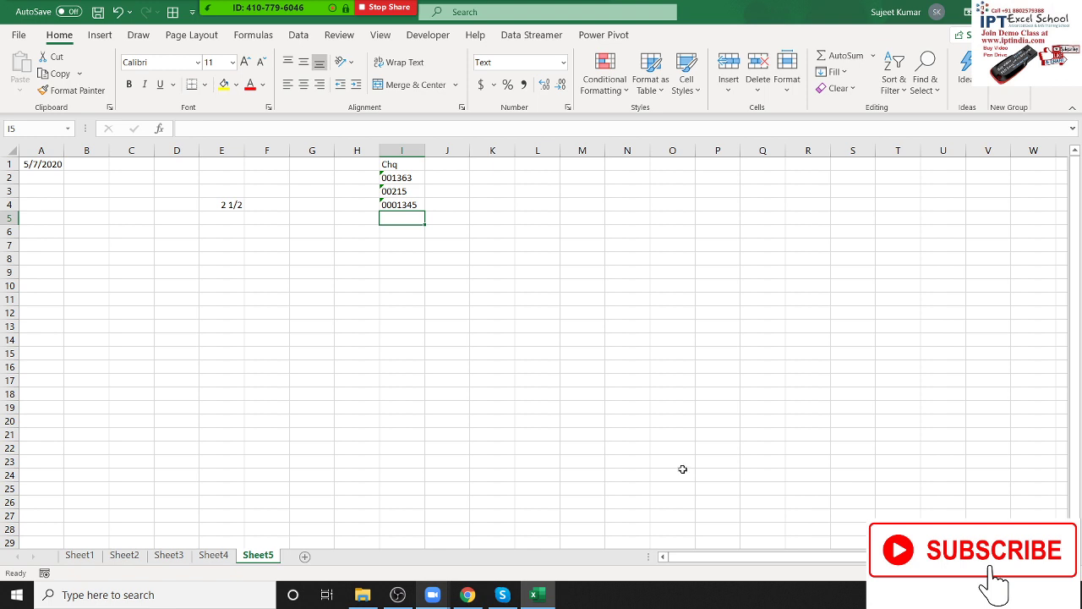
Step: Enter =SUM over I1:I4 in I5, which stays as literal text
text(=SU)
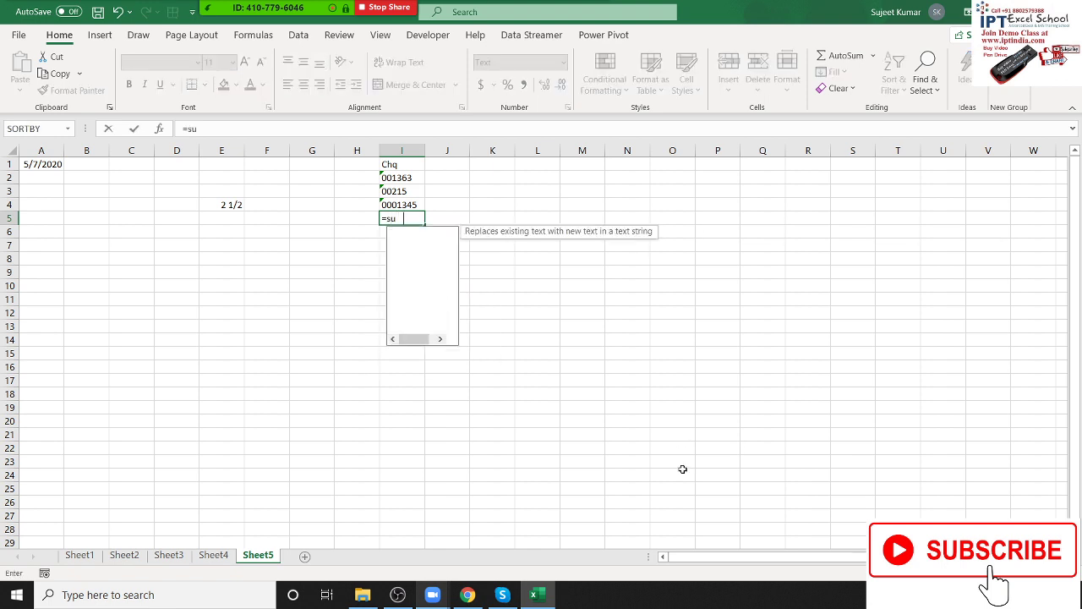
text(M()
key(Up)
key(shift+Up)
key(shift+Up)
key(shift+Up)
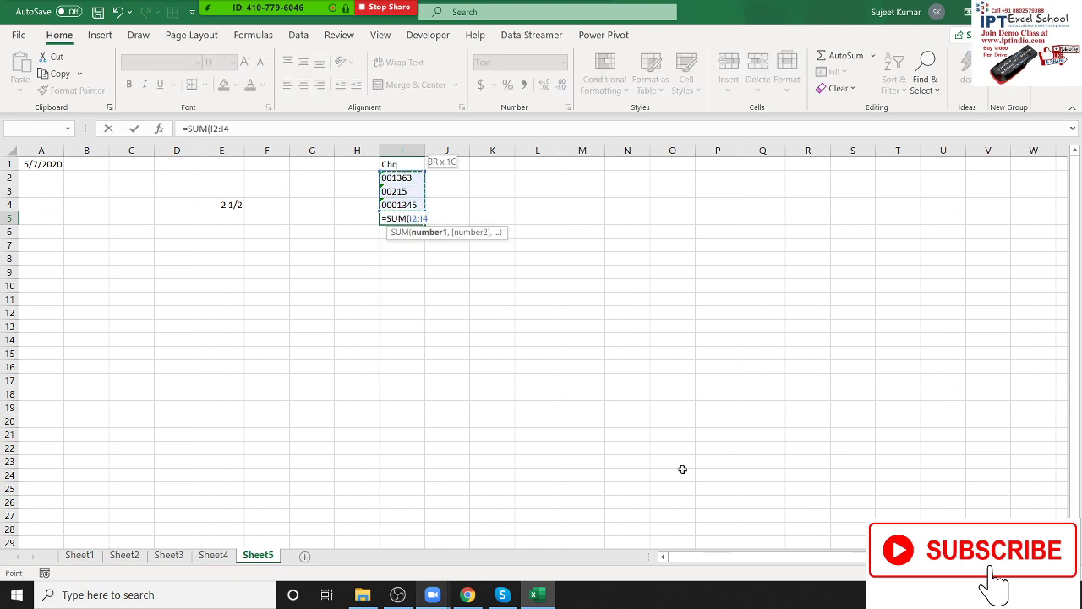
key(Return)
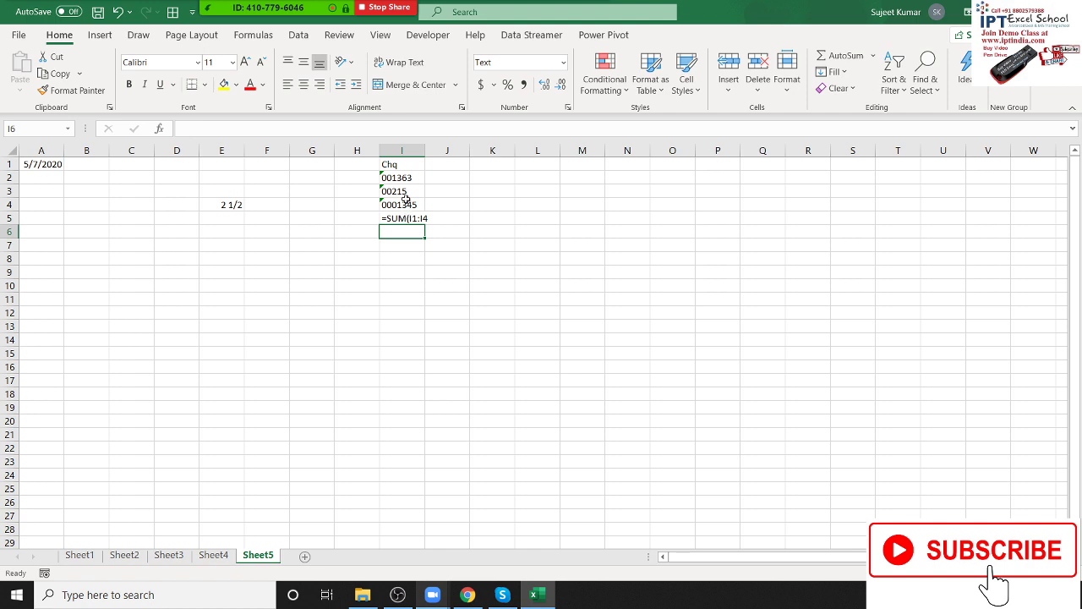
Step: Check the meeting participants list, then open and dismiss the number format settings unchanged
mouse_move(310, 5)
click(260, 11)
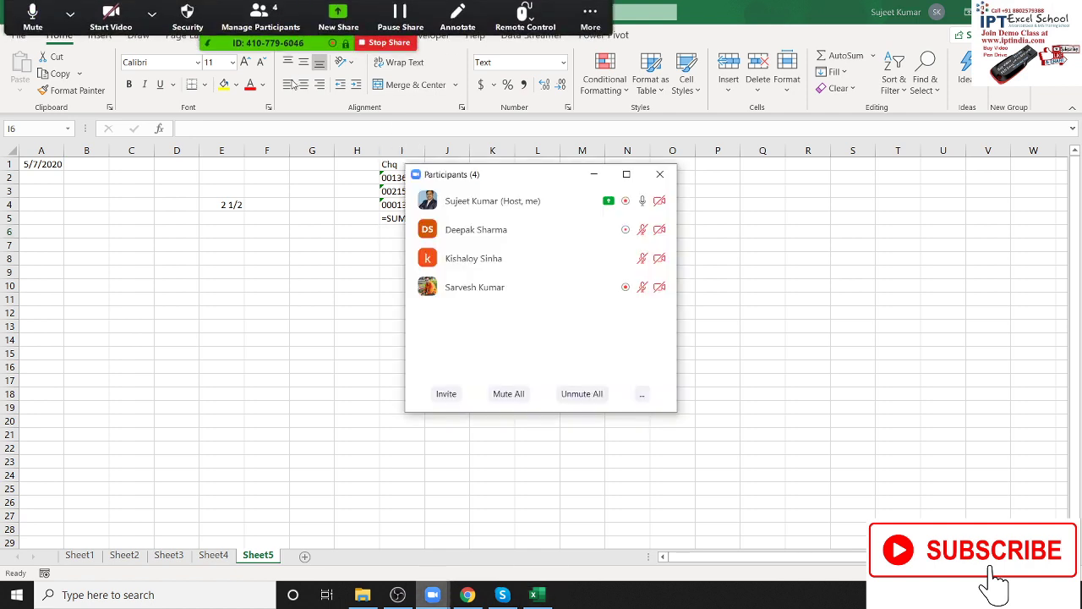
click(659, 175)
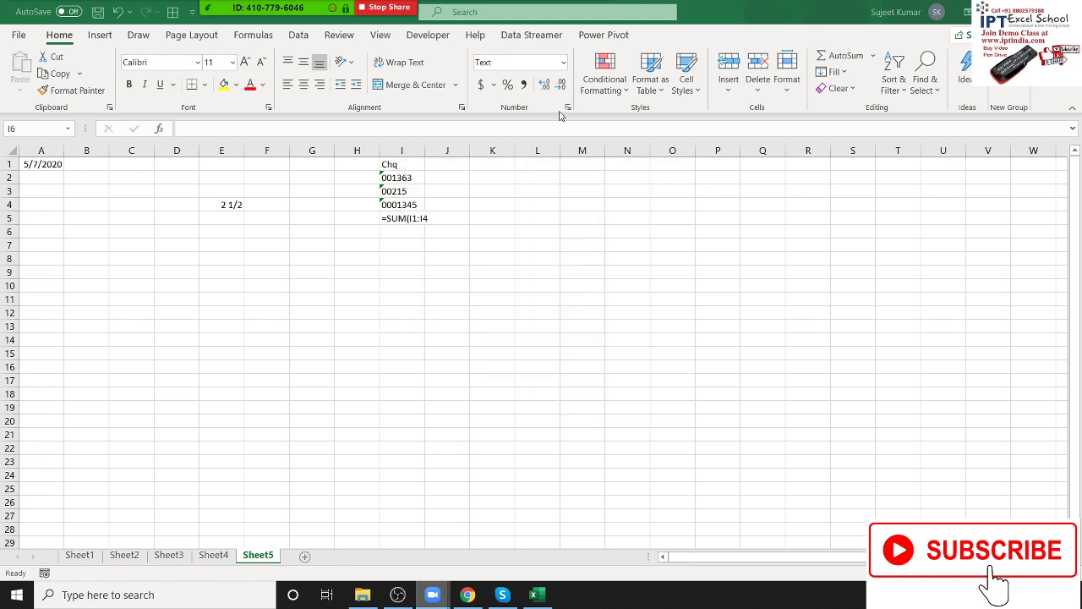
click(565, 113)
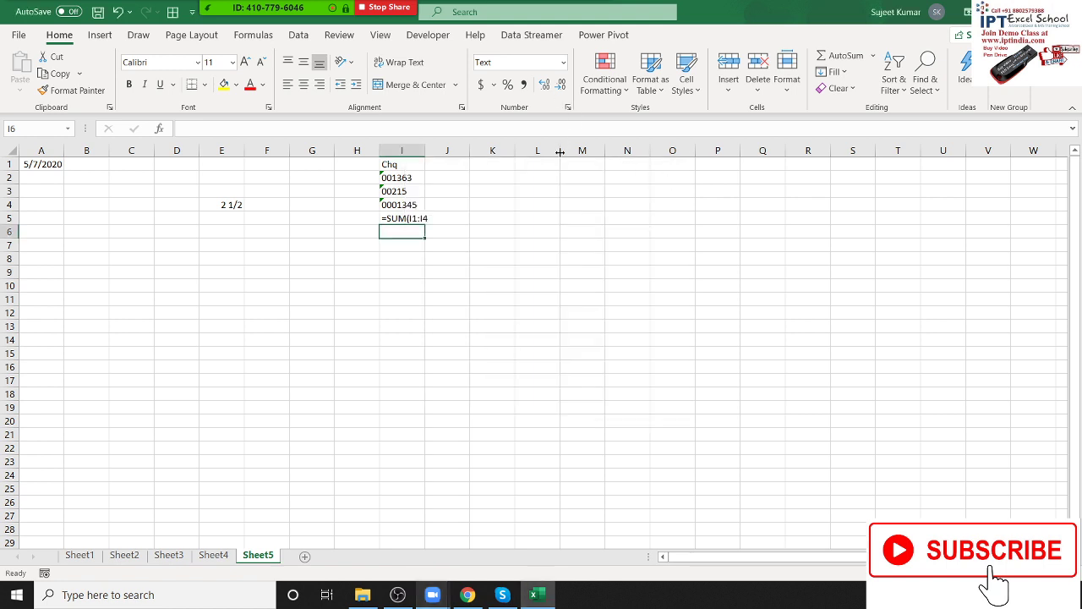
click(567, 108)
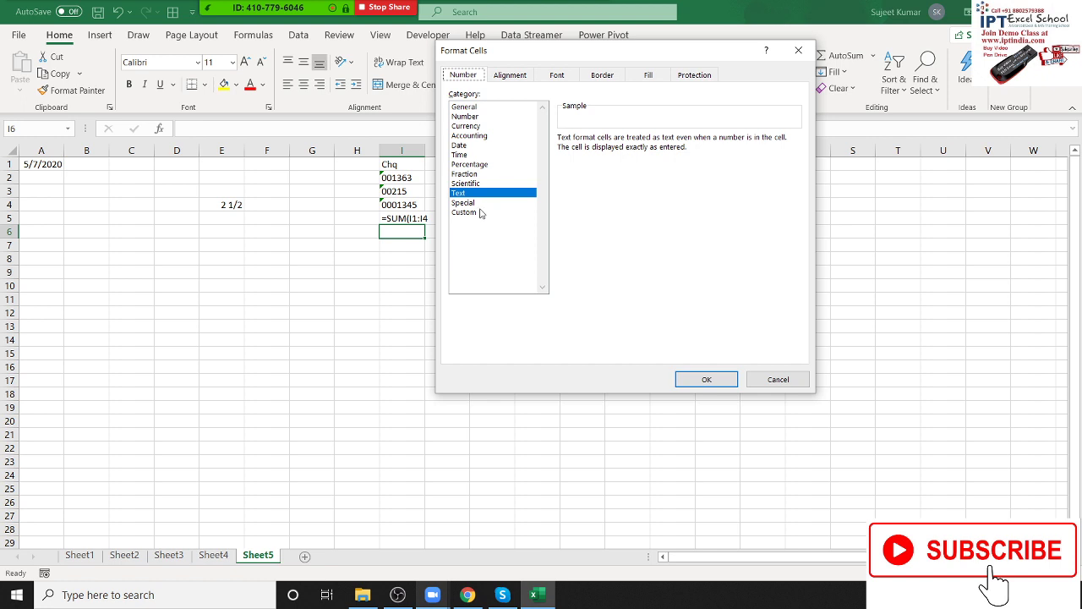
key(Return)
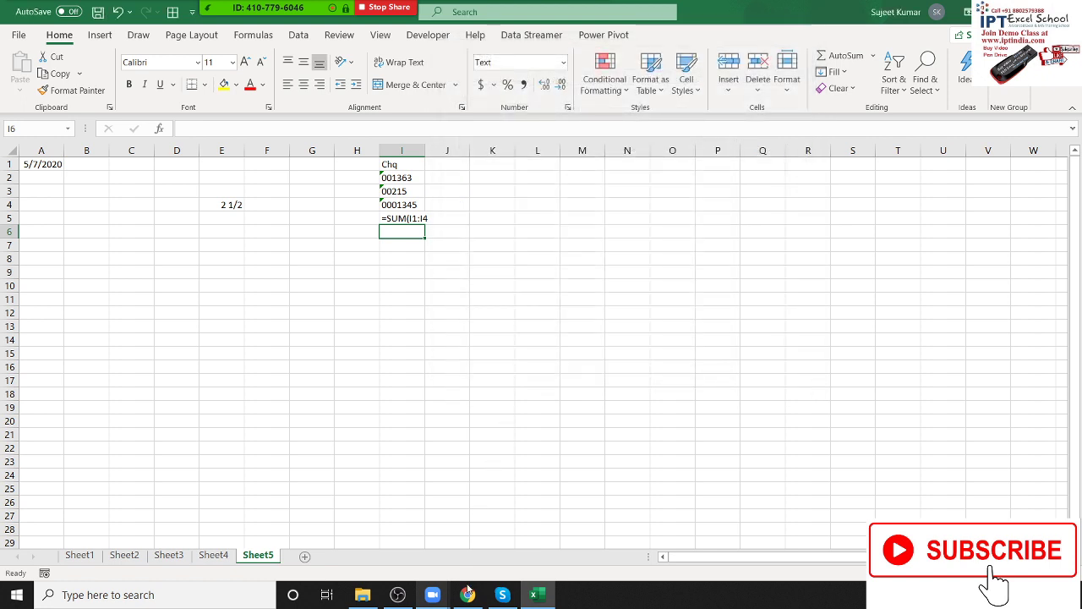
Step: Switch to WhatsApp Web and open the older chat containing the tutorial link
click(461, 488)
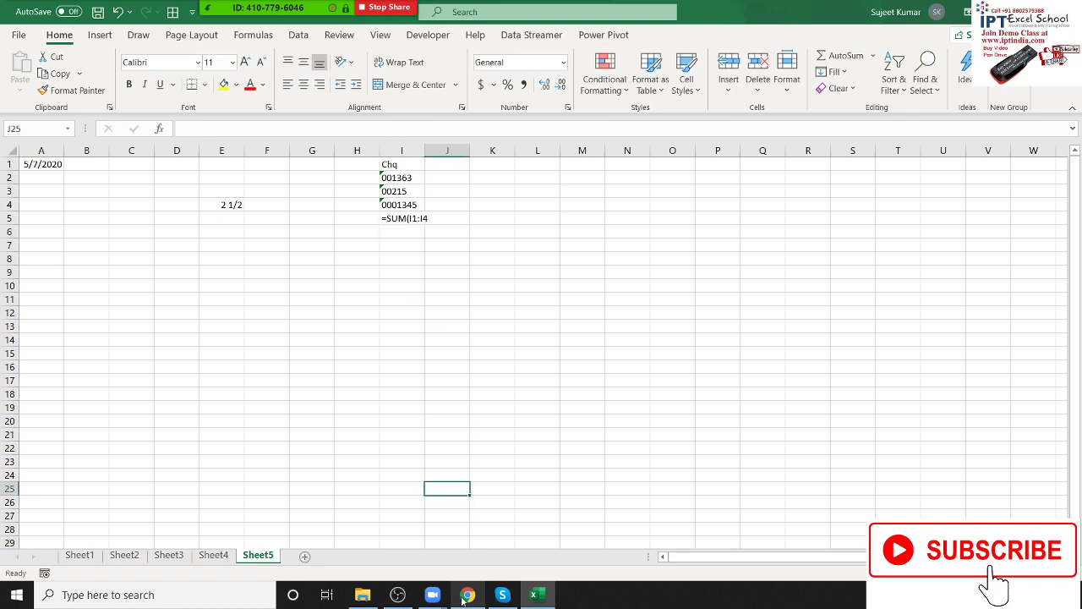
click(470, 596)
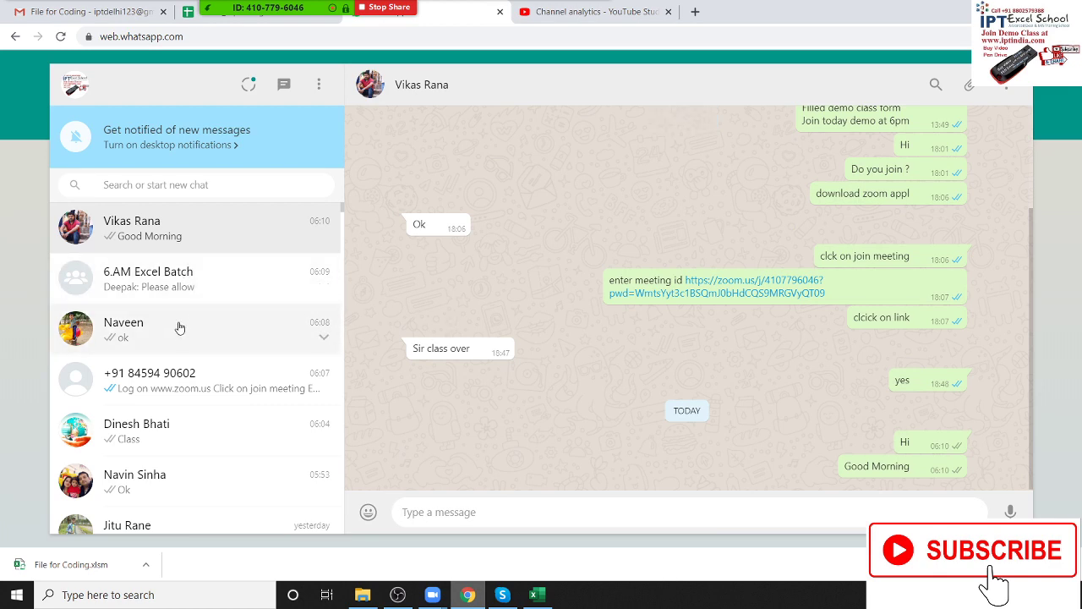
scroll(179, 334, down, 2)
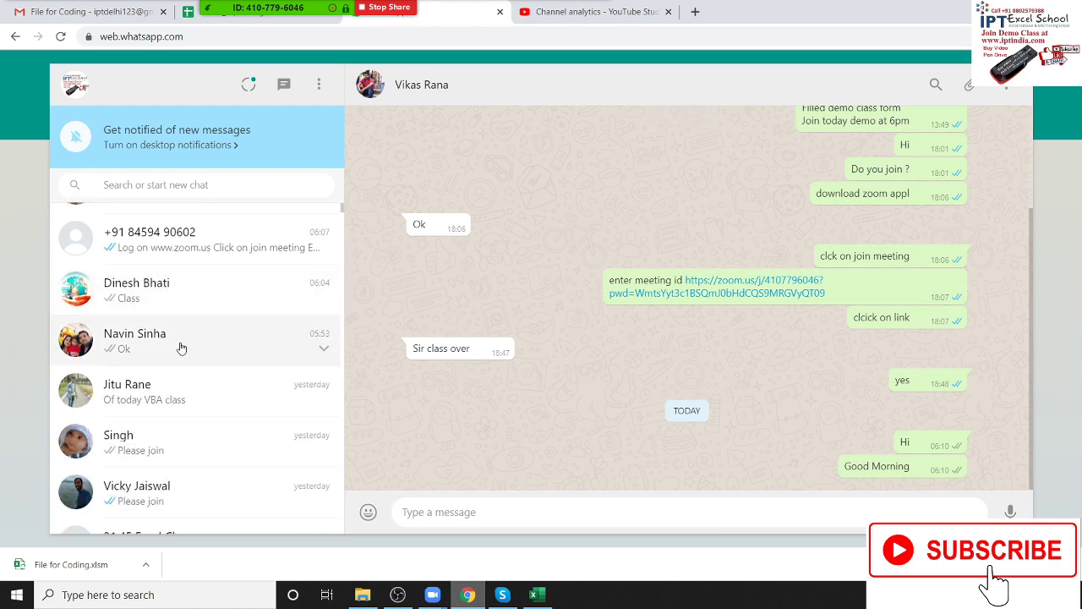
scroll(182, 407, down, 1)
scroll(182, 410, down, 2)
scroll(182, 410, down, 1)
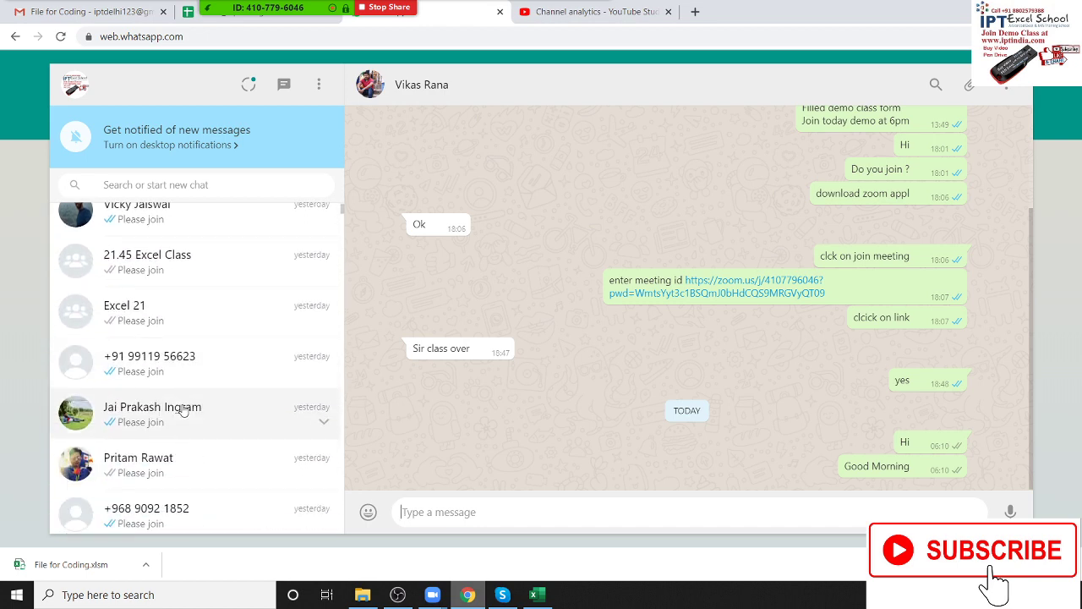
scroll(183, 410, down, 1)
scroll(182, 410, down, 1)
scroll(182, 410, down, 1)
scroll(184, 407, down, 1)
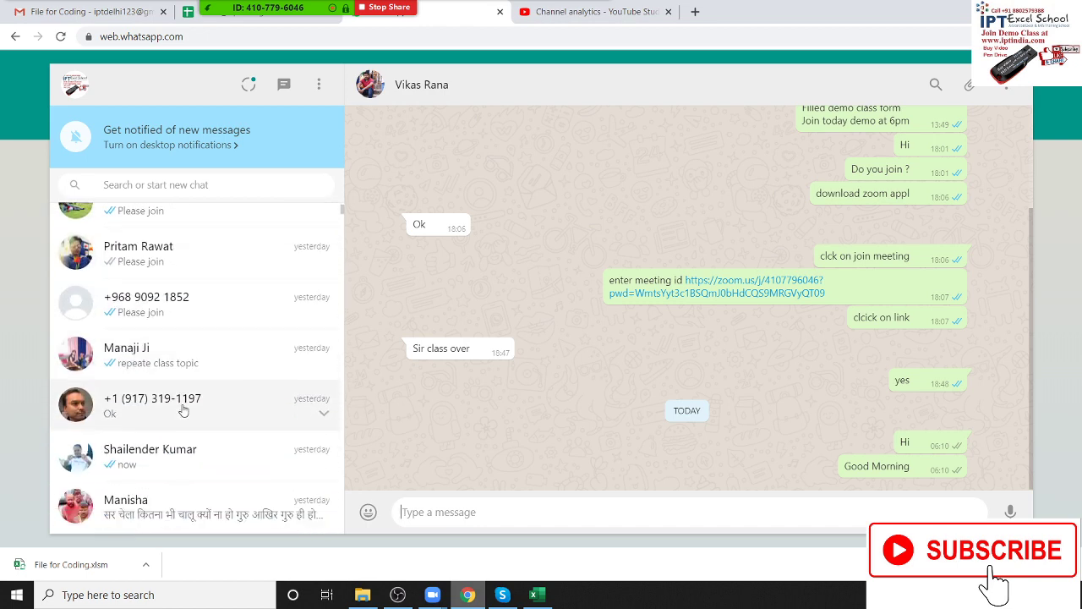
scroll(186, 405, down, 1)
click(187, 405)
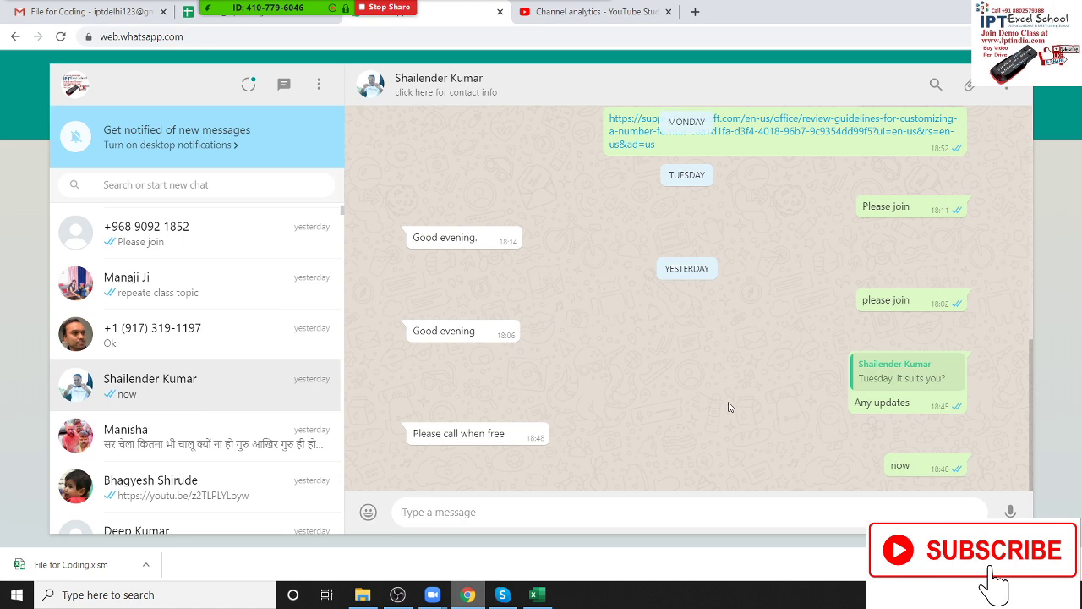
Step: Select the YouTube tutorial link, then open the 6.AM Excel Batch group chat
scroll(728, 404, up, 3)
scroll(727, 402, up, 1)
scroll(727, 402, up, 1)
scroll(845, 371, up, 1)
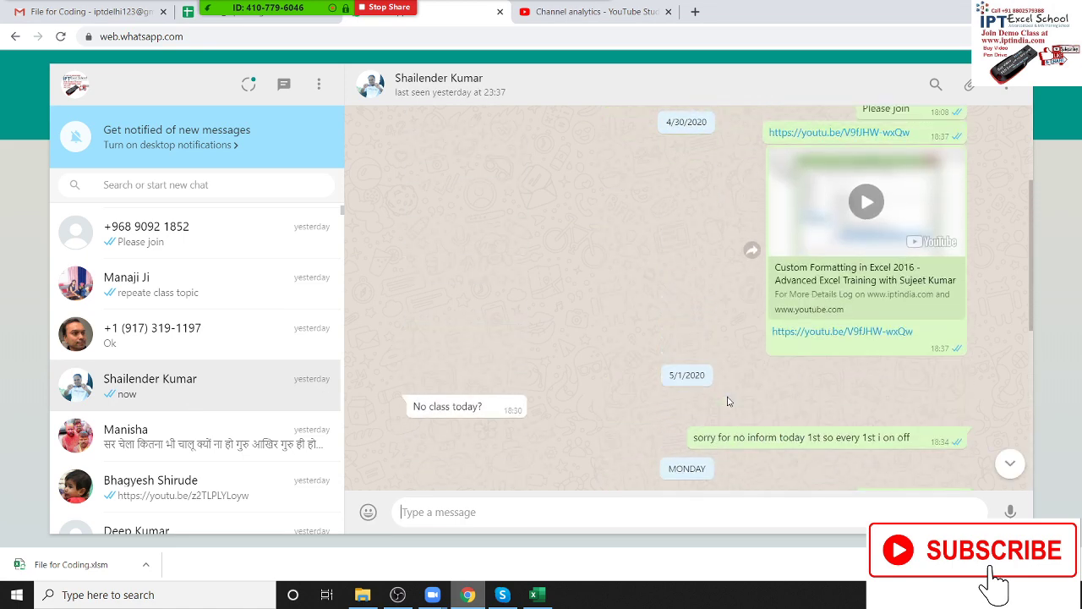
mouse_move(917, 337)
mouse_down()
mouse_move(782, 327)
mouse_move(740, 358)
mouse_up()
key(ctrl+c)
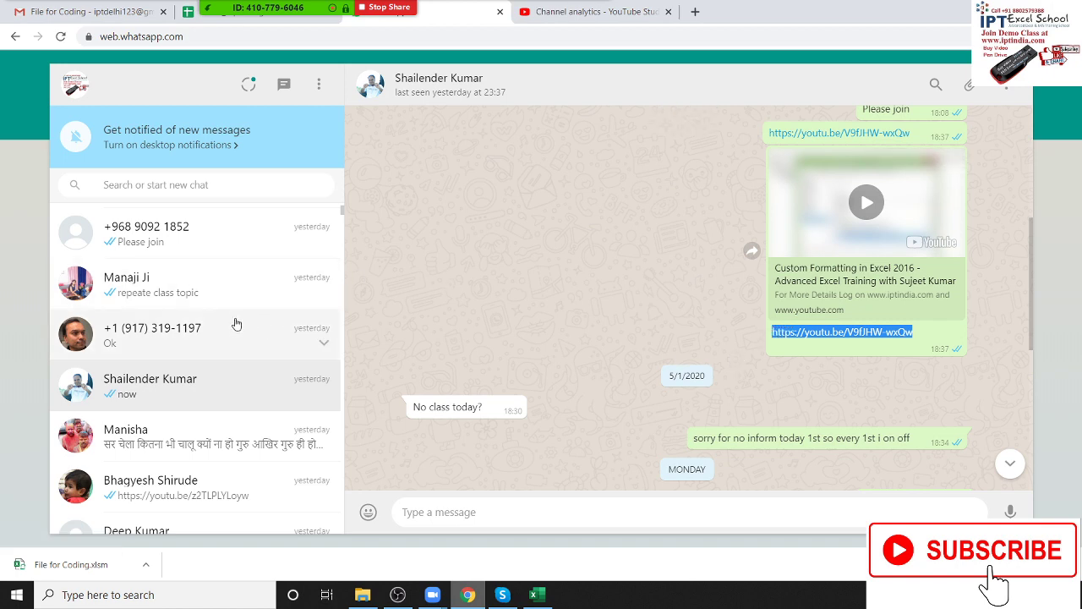
scroll(235, 322, up, 2)
scroll(234, 318, up, 5)
scroll(237, 251, up, 2)
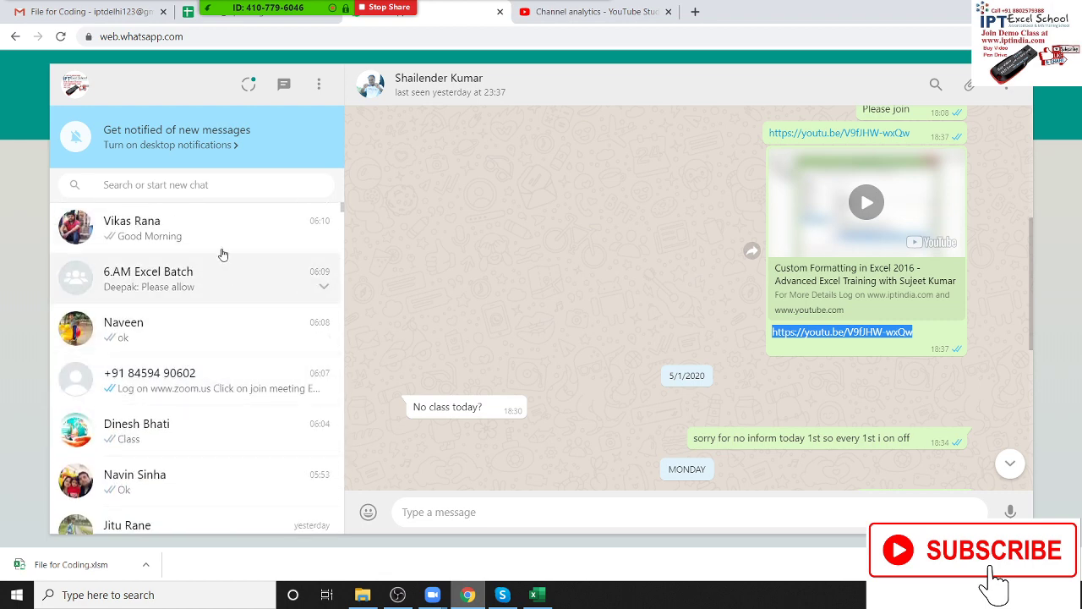
click(222, 248)
click(222, 290)
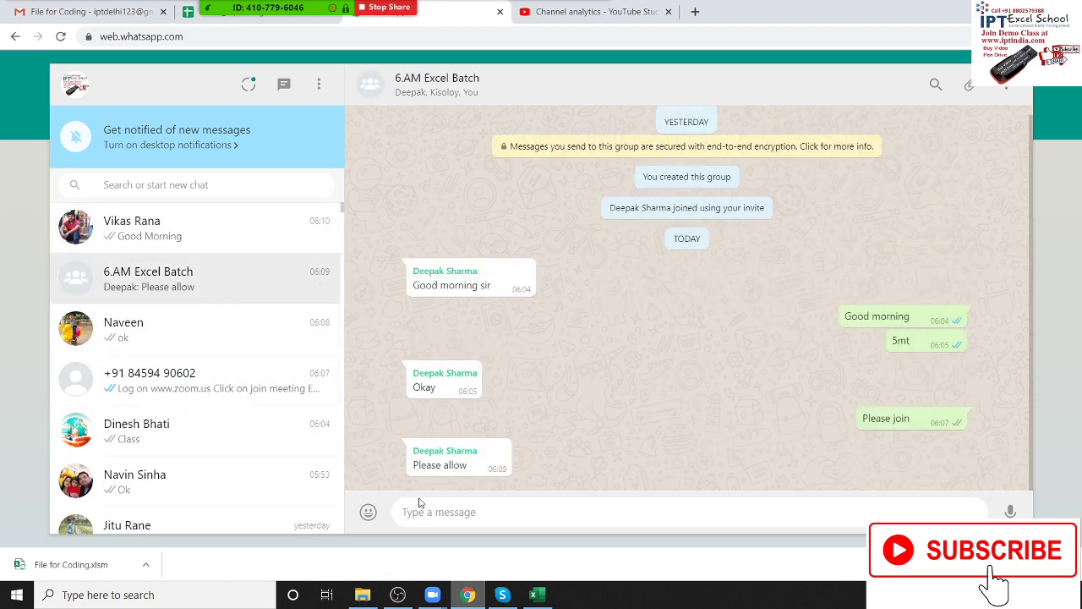
Step: Send the tutorial link to the 6.AM Excel Batch group and another contact, then return to Excel
key(ctrl+v)
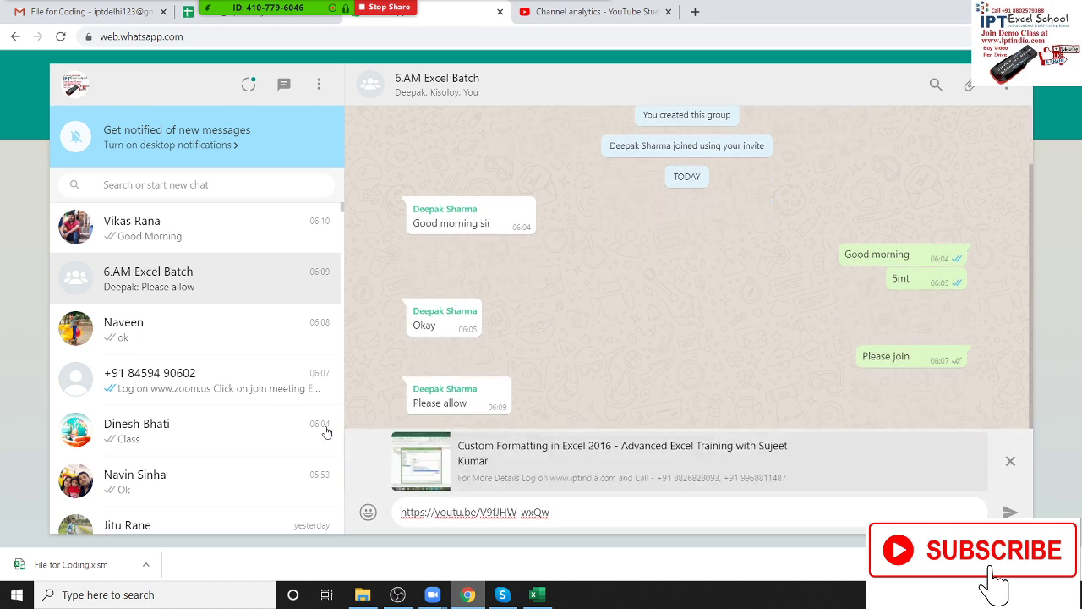
key(Return)
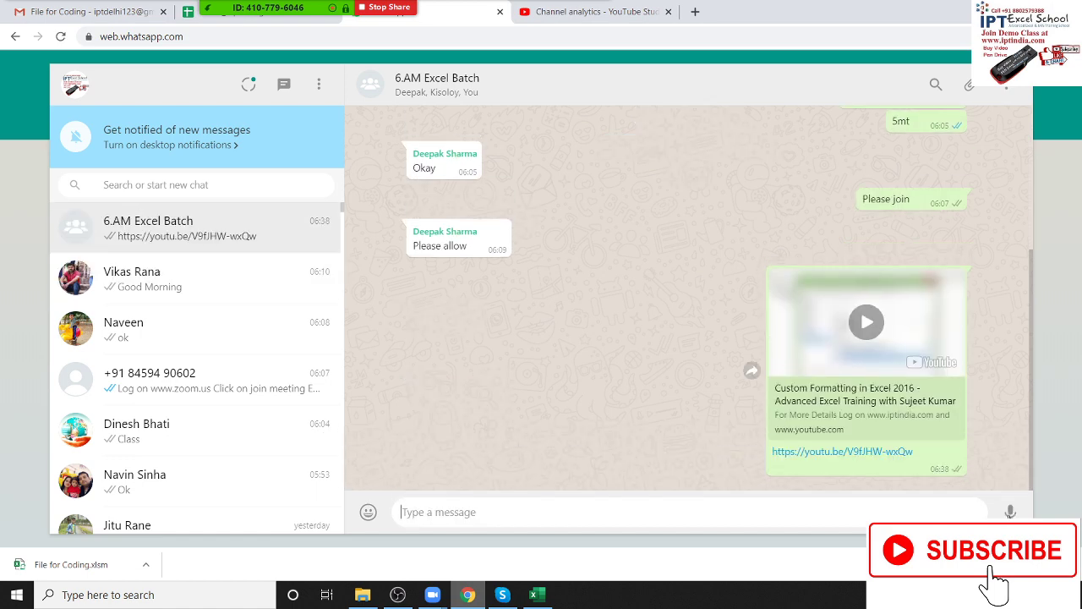
click(225, 393)
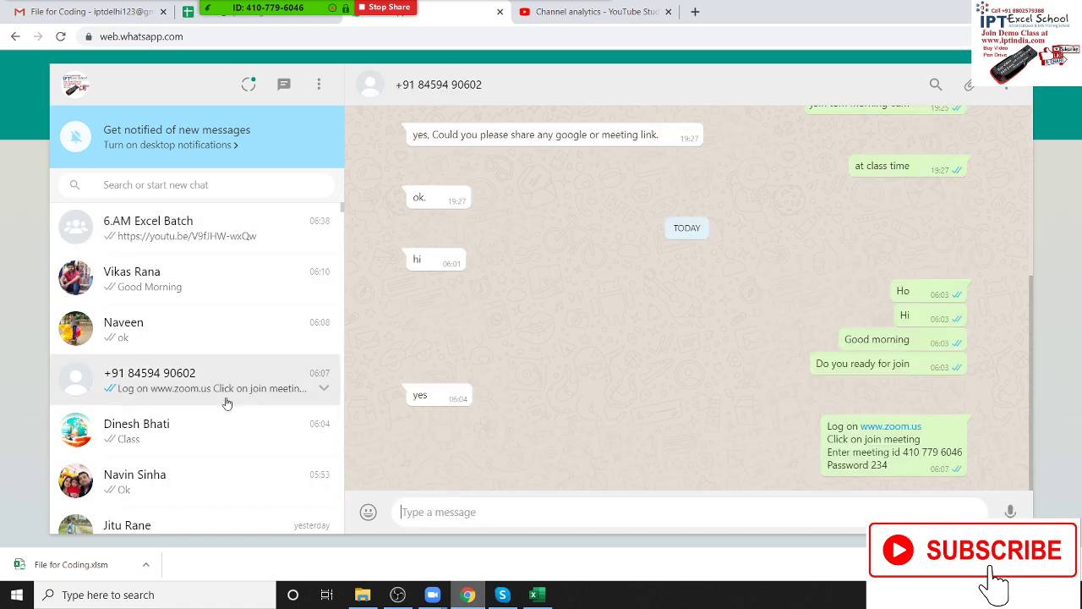
key(ctrl+v)
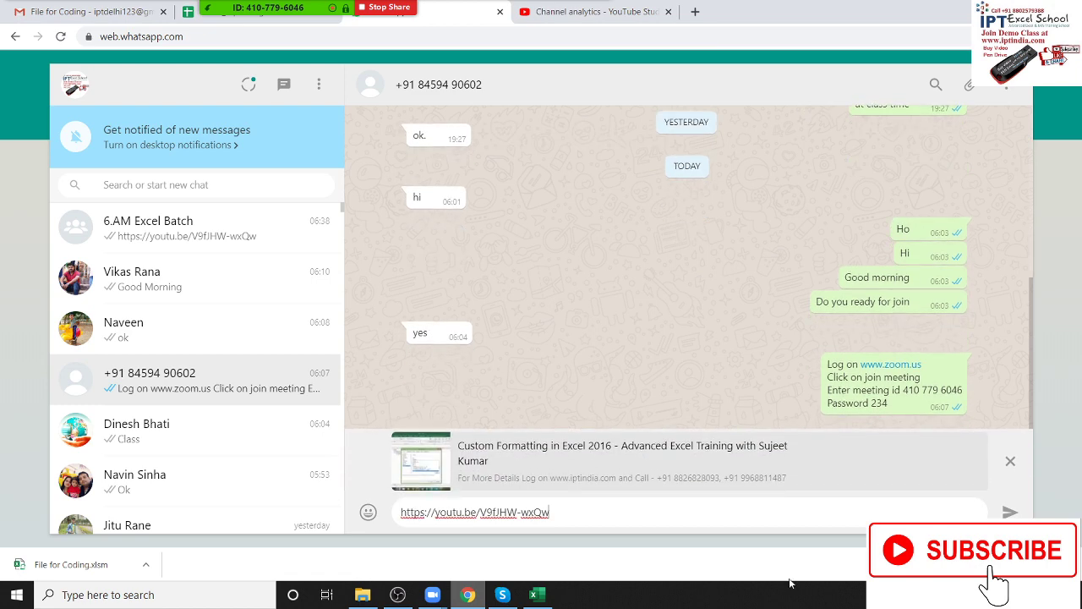
click(1012, 512)
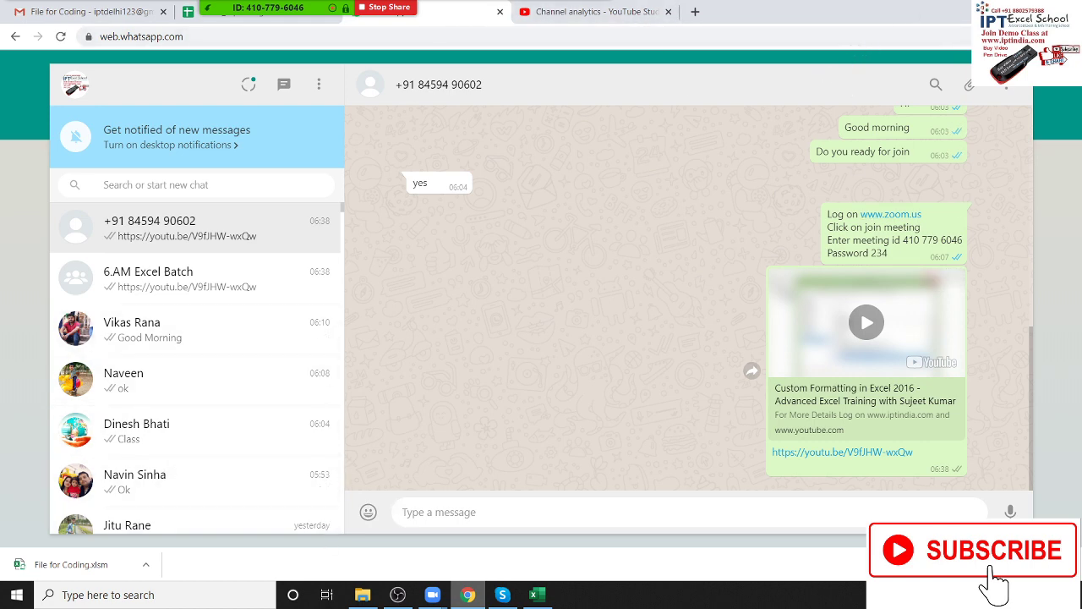
key(alt+Tab)
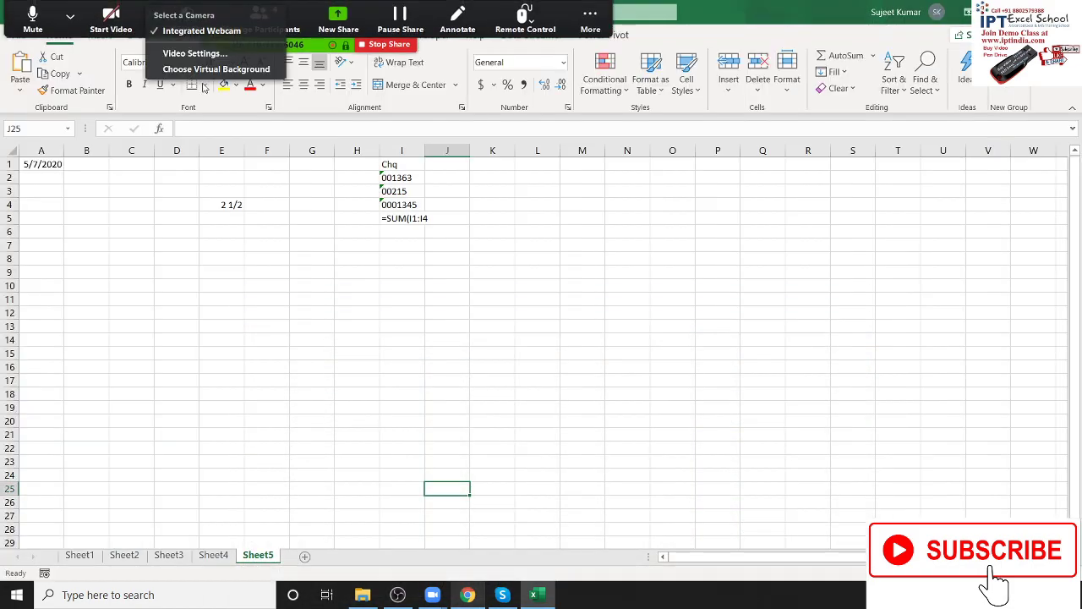